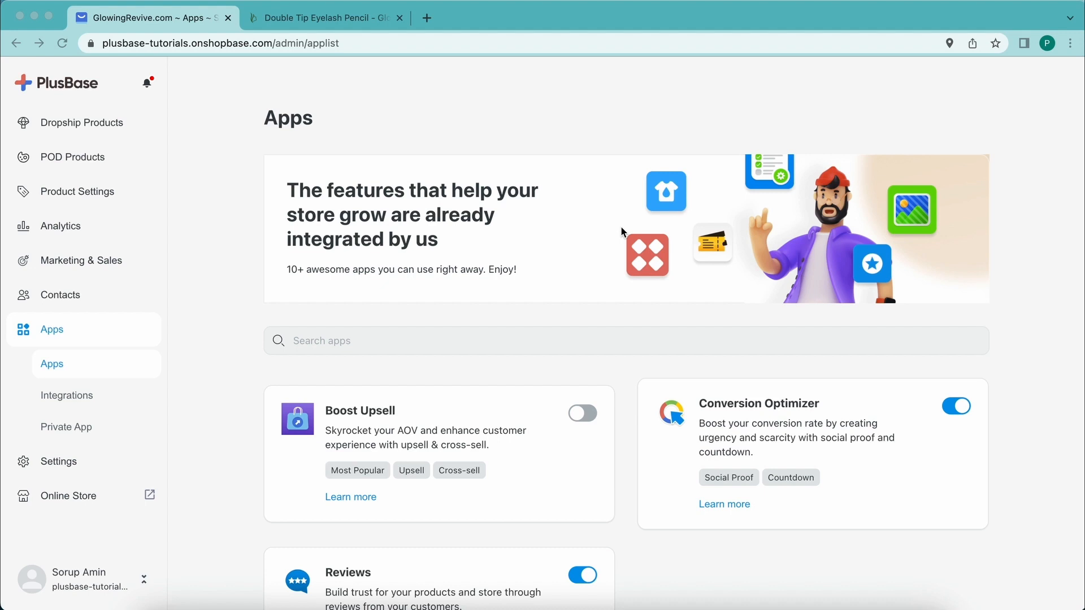
Step: Open the online store's website builder and show the color settings in the website styles
{"action": "scroll", "coordinate": [224, 388], "scroll_direction": "down", "scroll_amount": 3}
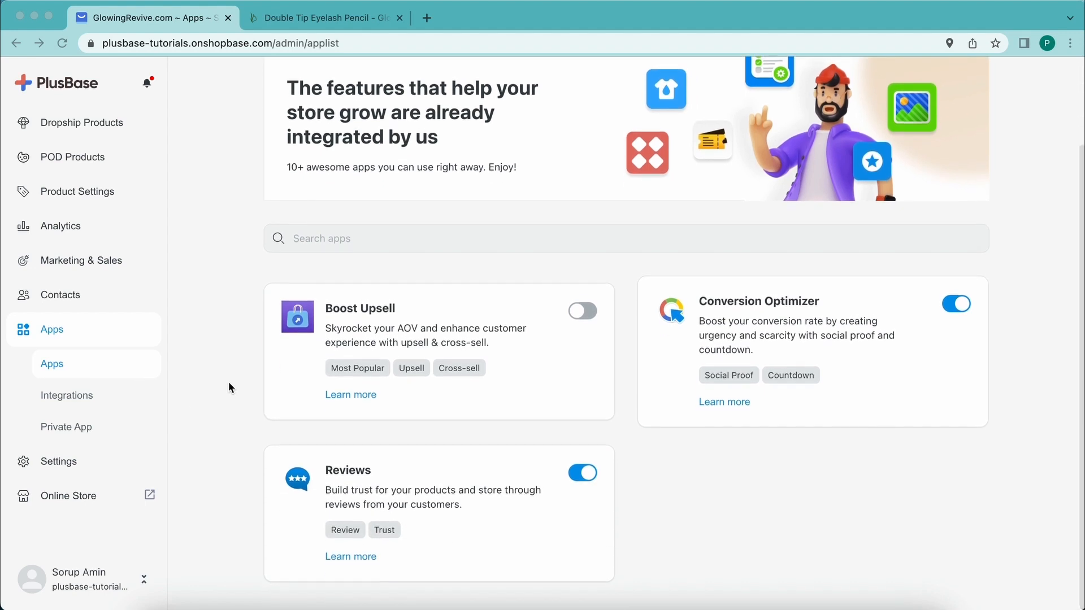
{"action": "left_click", "coordinate": [78, 500]}
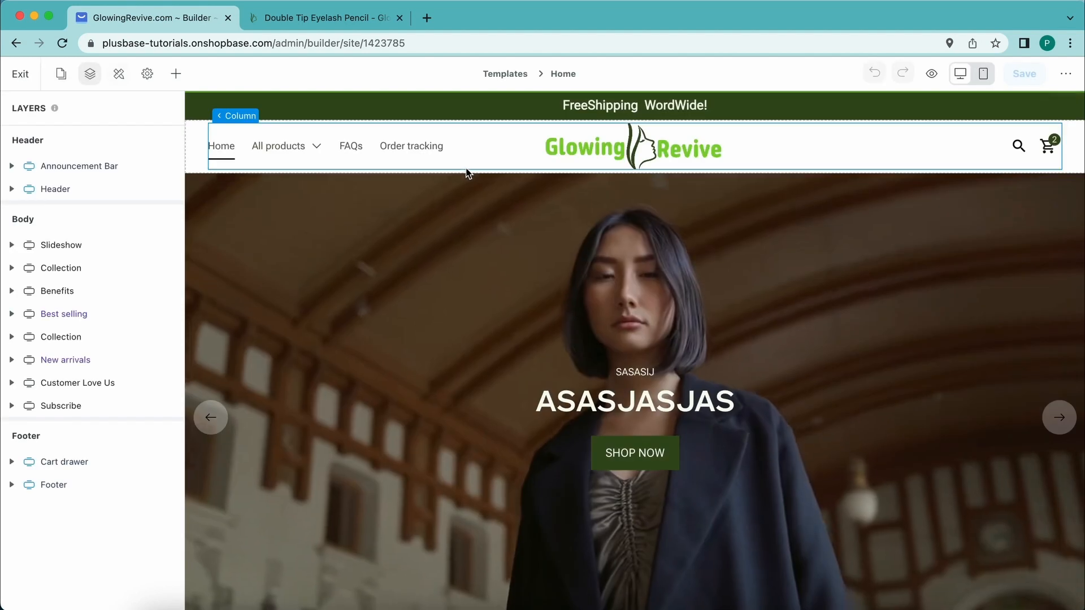
{"action": "left_click", "coordinate": [119, 73]}
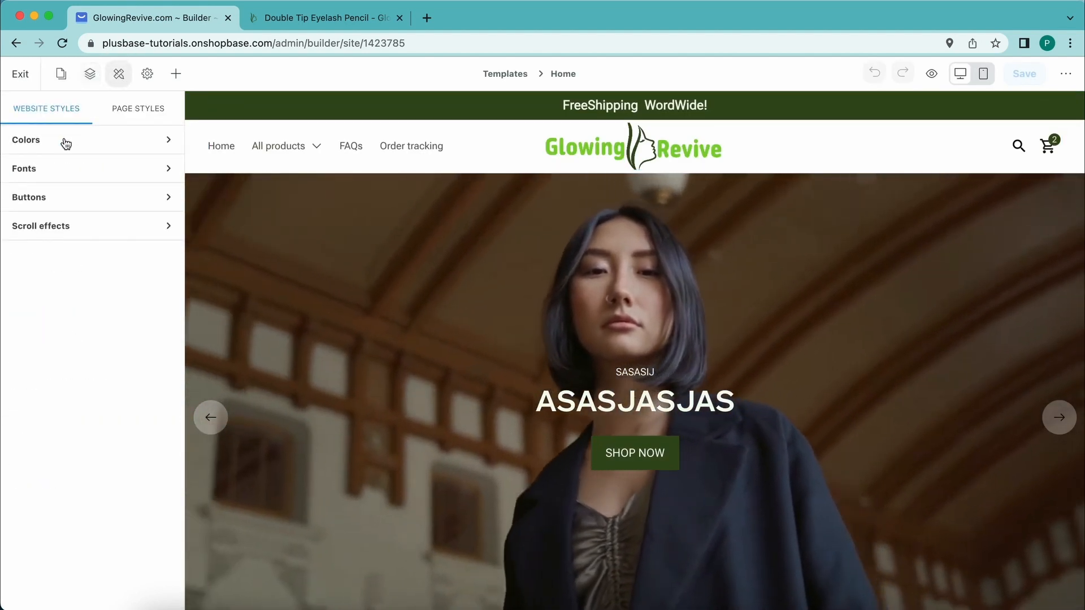
{"action": "left_click", "coordinate": [66, 144]}
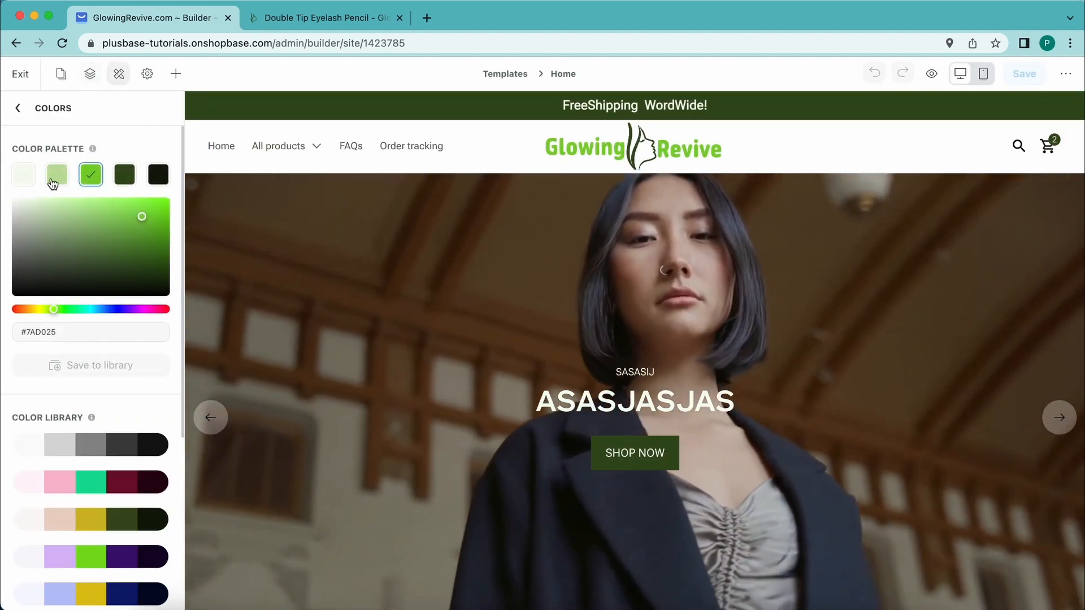
Step: Examine the home page's current colors and look over the palettes in the color library
{"action": "scroll", "coordinate": [301, 254], "scroll_direction": "down", "scroll_amount": 1}
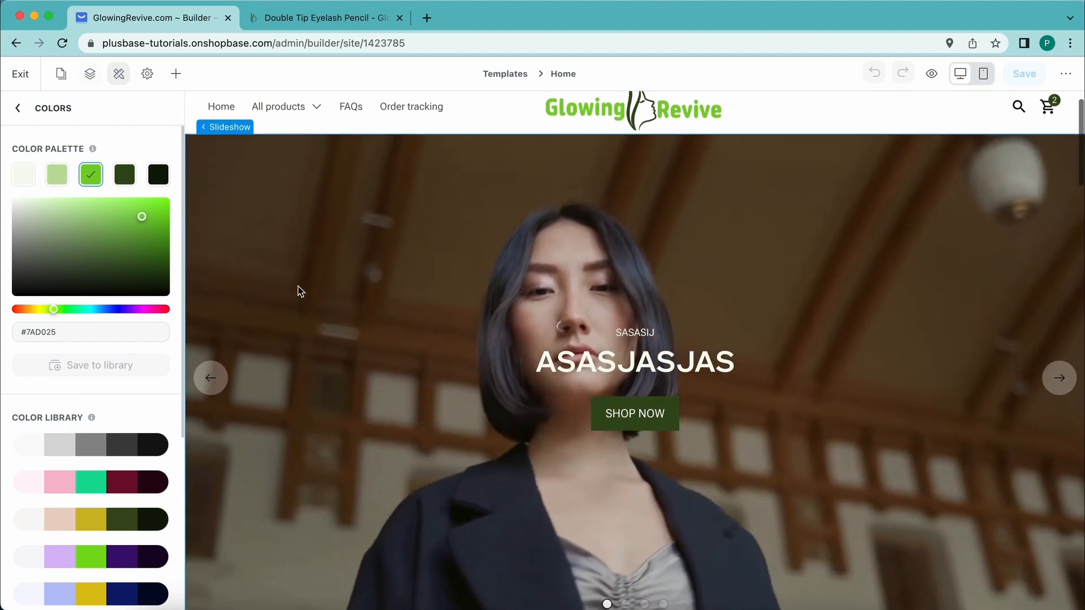
{"action": "scroll", "coordinate": [297, 286], "scroll_direction": "up", "scroll_amount": 1}
{"action": "scroll", "coordinate": [282, 303], "scroll_direction": "down", "scroll_amount": 11}
{"action": "scroll", "coordinate": [283, 304], "scroll_direction": "up", "scroll_amount": 11}
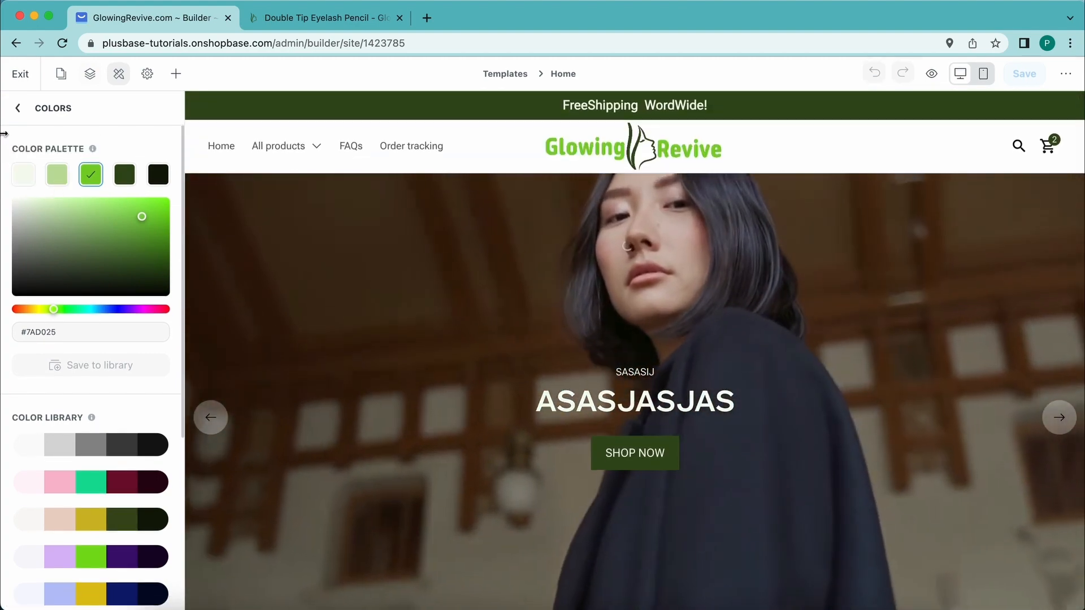
{"action": "scroll", "coordinate": [66, 443], "scroll_direction": "down", "scroll_amount": 3}
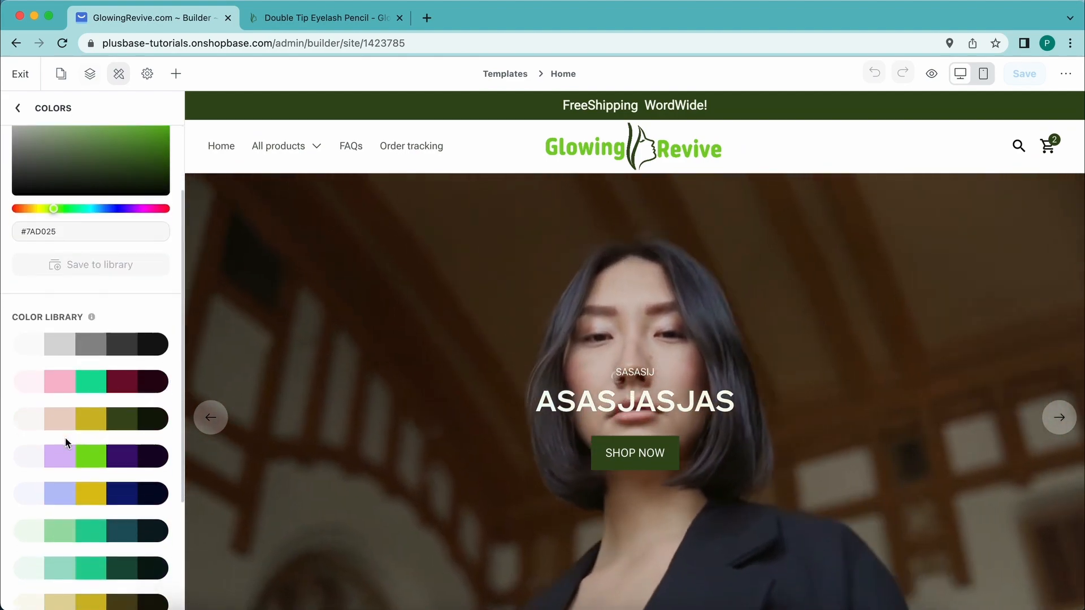
{"action": "scroll", "coordinate": [74, 406], "scroll_direction": "up", "scroll_amount": 1}
{"action": "scroll", "coordinate": [74, 406], "scroll_direction": "up", "scroll_amount": 2}
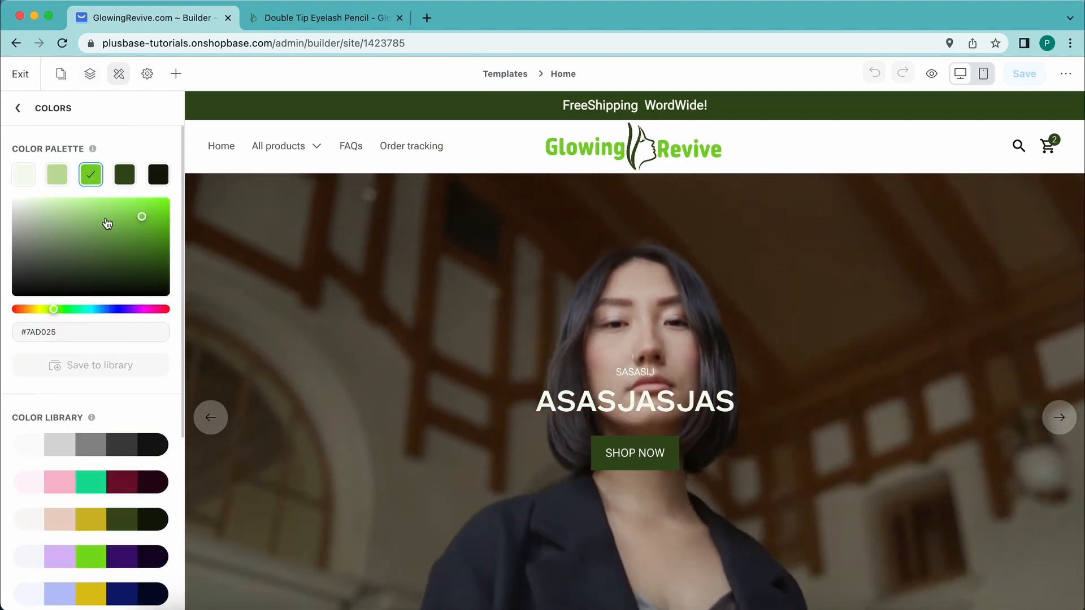
Step: Inspect palette colors #334D19, #0F1708 and #BFDF9F and check where they are used on the home page
{"action": "left_click", "coordinate": [124, 175]}
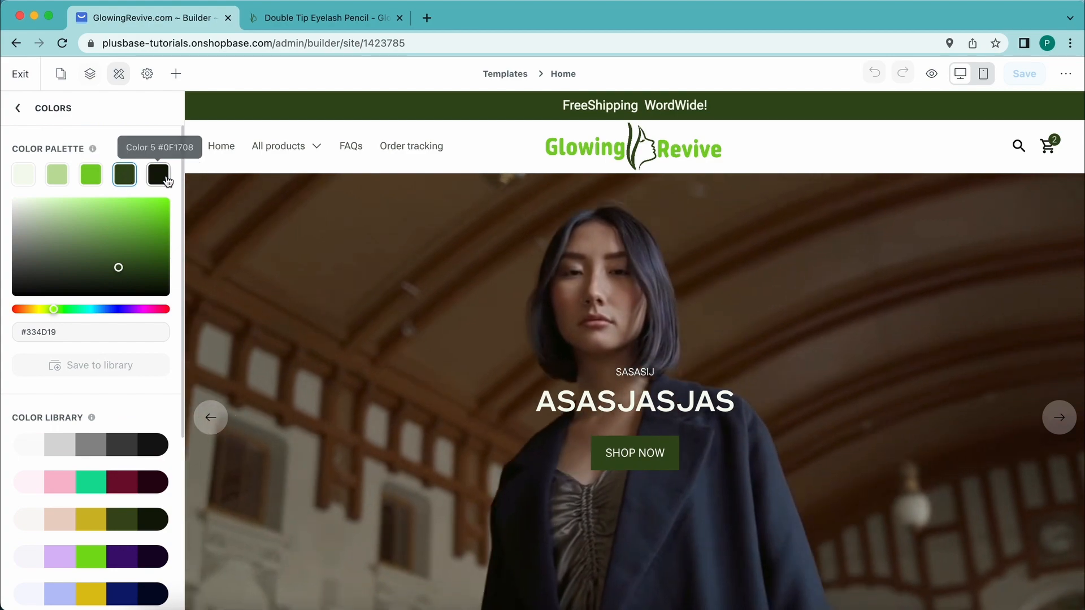
{"action": "left_click", "coordinate": [165, 177]}
{"action": "scroll", "coordinate": [332, 329], "scroll_direction": "down", "scroll_amount": 10}
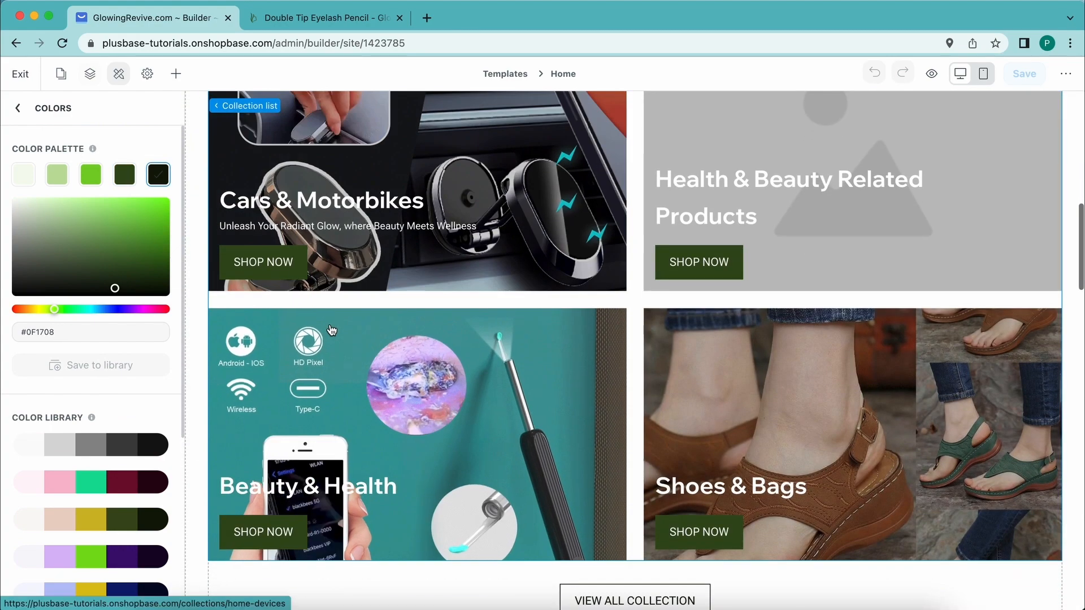
{"action": "scroll", "coordinate": [332, 329], "scroll_direction": "up", "scroll_amount": 1}
{"action": "left_click", "coordinate": [57, 176]}
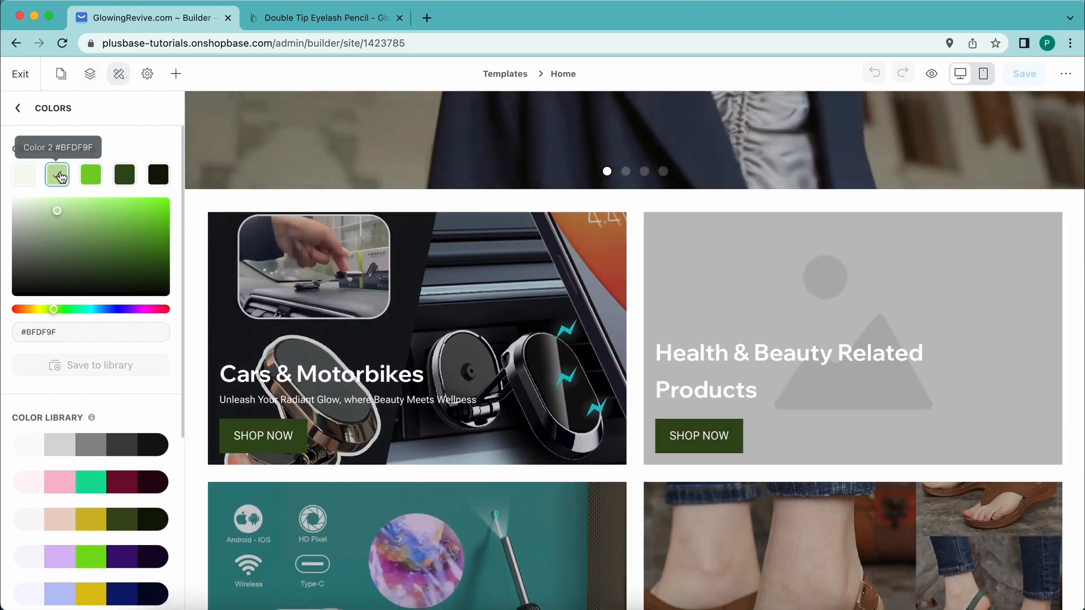
{"action": "scroll", "coordinate": [364, 244], "scroll_direction": "up", "scroll_amount": 9}
{"action": "scroll", "coordinate": [421, 286], "scroll_direction": "down", "scroll_amount": 20}
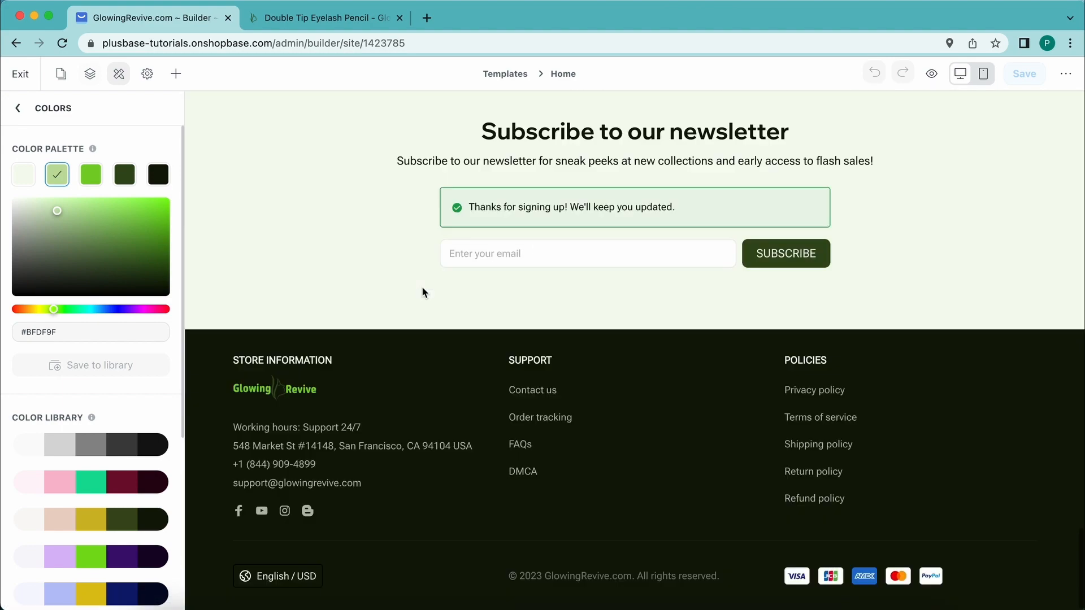
Step: Try the Dark Metal palette from the color library and check it across the home page sections
{"action": "left_click", "coordinate": [158, 177]}
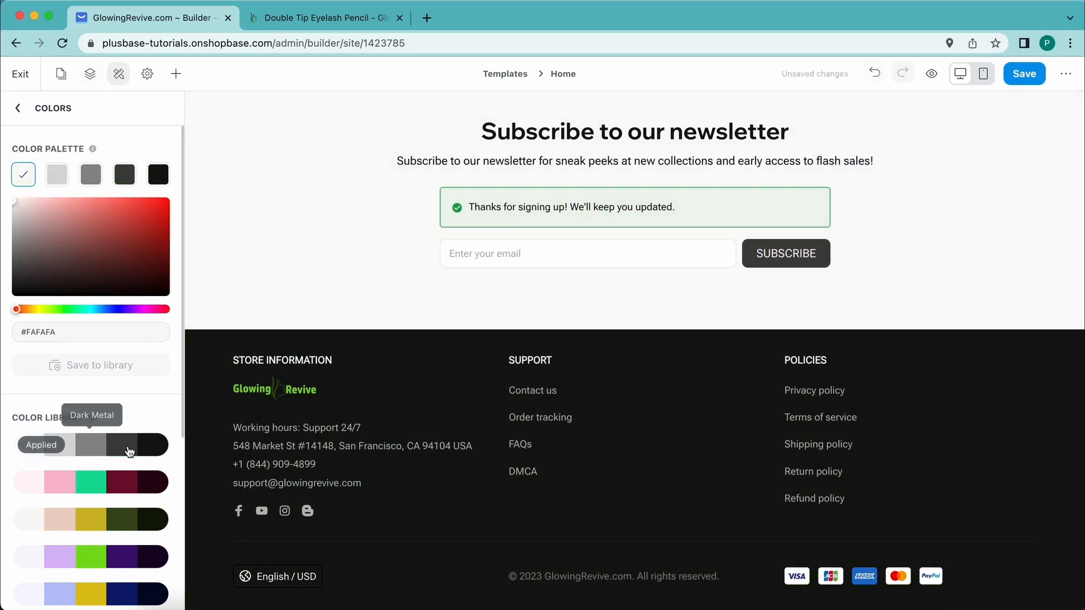
{"action": "scroll", "coordinate": [307, 287], "scroll_direction": "up", "scroll_amount": 20}
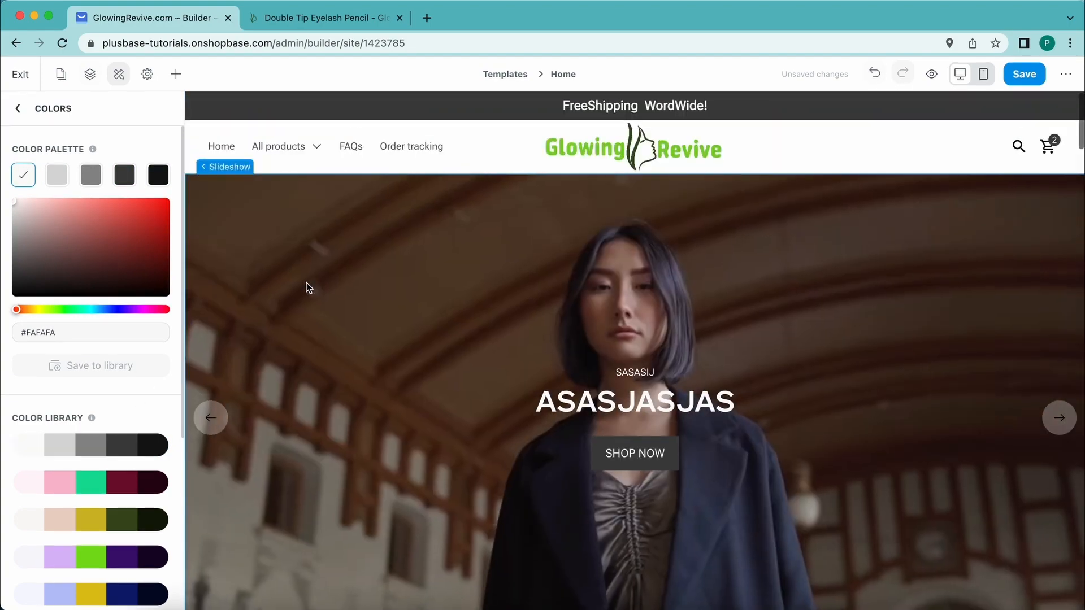
{"action": "scroll", "coordinate": [505, 291], "scroll_direction": "down", "scroll_amount": 7}
{"action": "scroll", "coordinate": [505, 291], "scroll_direction": "up", "scroll_amount": 5}
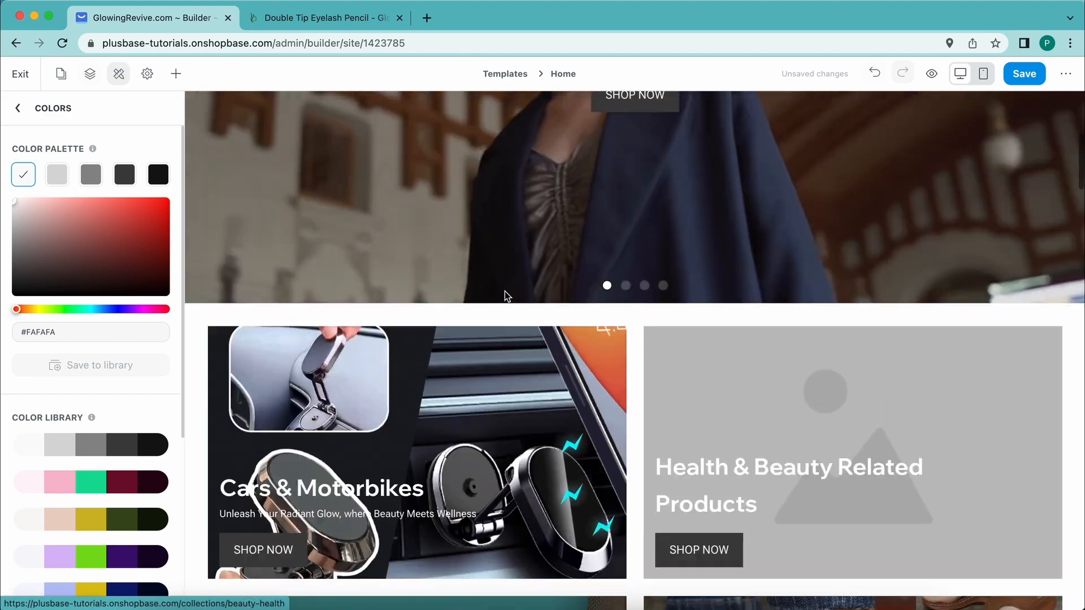
{"action": "scroll", "coordinate": [504, 291], "scroll_direction": "down", "scroll_amount": 5}
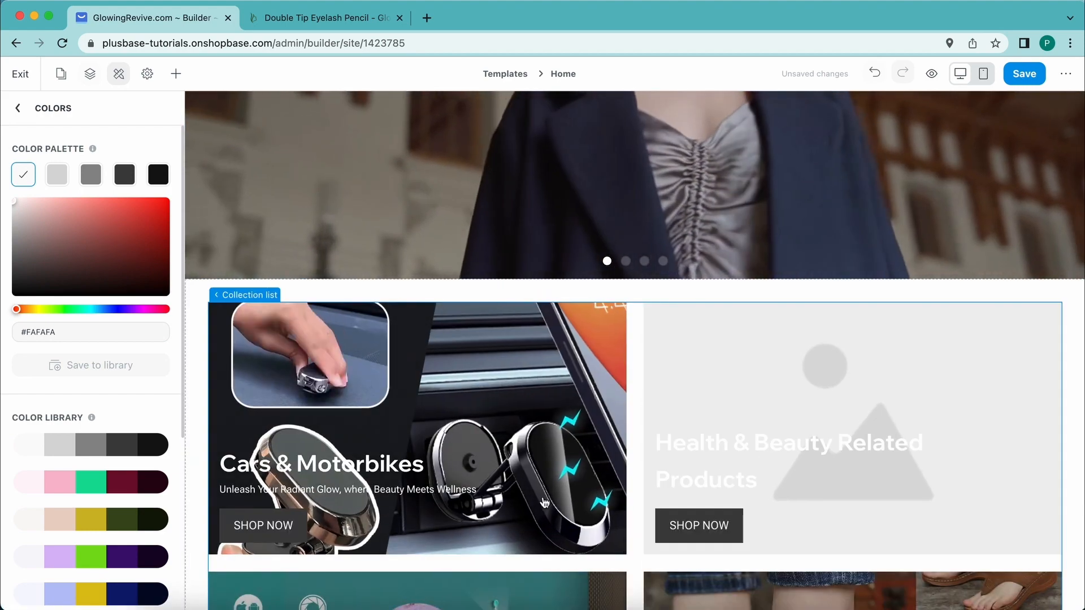
{"action": "scroll", "coordinate": [594, 272], "scroll_direction": "up", "scroll_amount": 1}
{"action": "scroll", "coordinate": [595, 271], "scroll_direction": "down", "scroll_amount": 3}
{"action": "scroll", "coordinate": [324, 485], "scroll_direction": "up", "scroll_amount": 8}
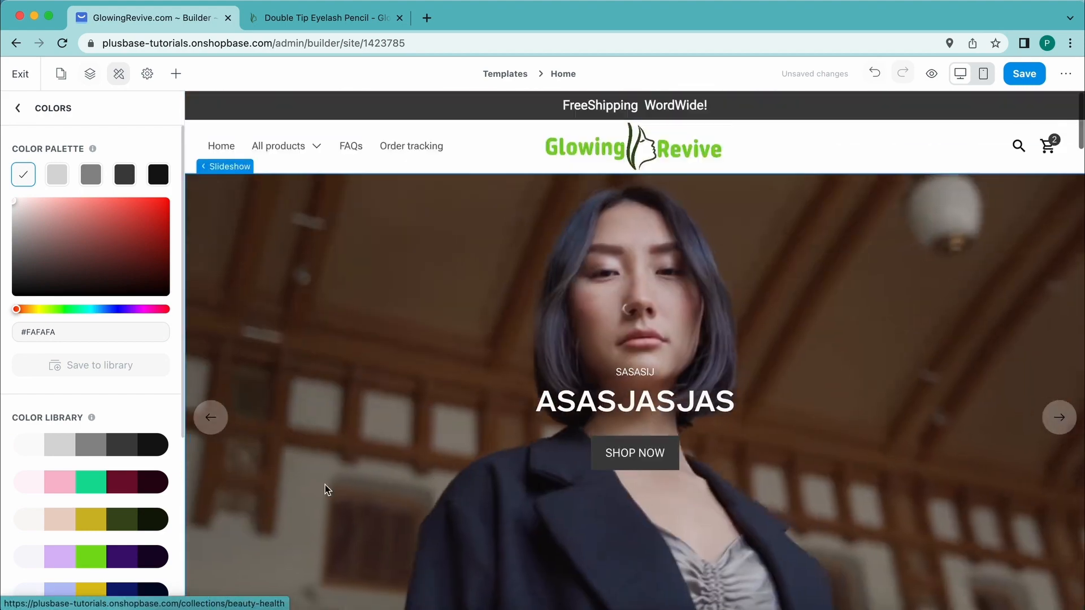
{"action": "scroll", "coordinate": [266, 364], "scroll_direction": "down", "scroll_amount": 3}
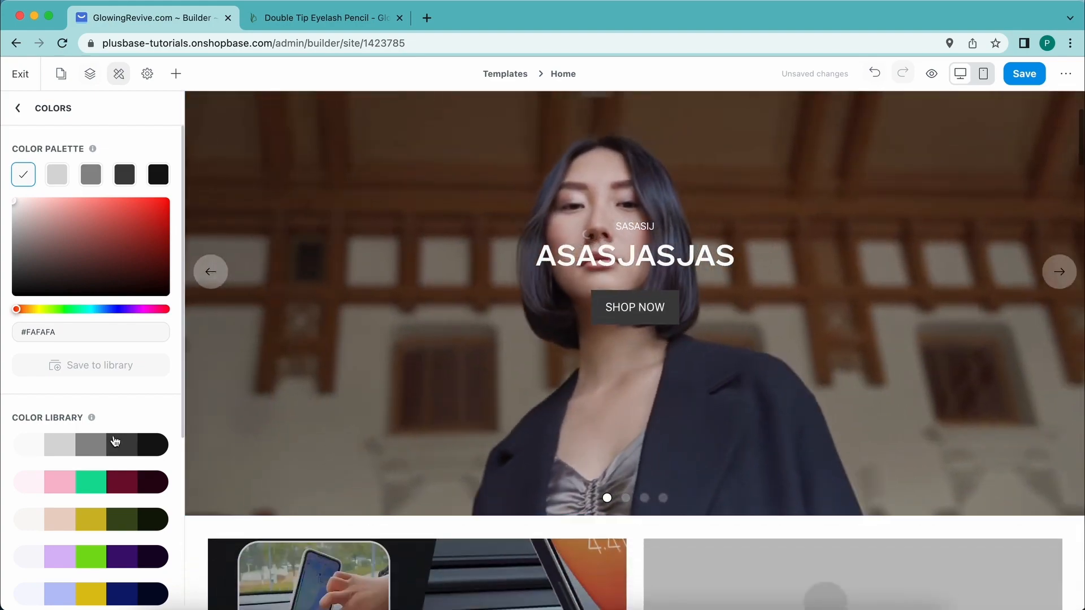
Step: Try the library's pink, green and burgundy palette and check it from the home page's header to its footer
{"action": "left_click", "coordinate": [71, 482]}
{"action": "scroll", "coordinate": [317, 285], "scroll_direction": "up", "scroll_amount": 3}
{"action": "scroll", "coordinate": [319, 286], "scroll_direction": "down", "scroll_amount": 10}
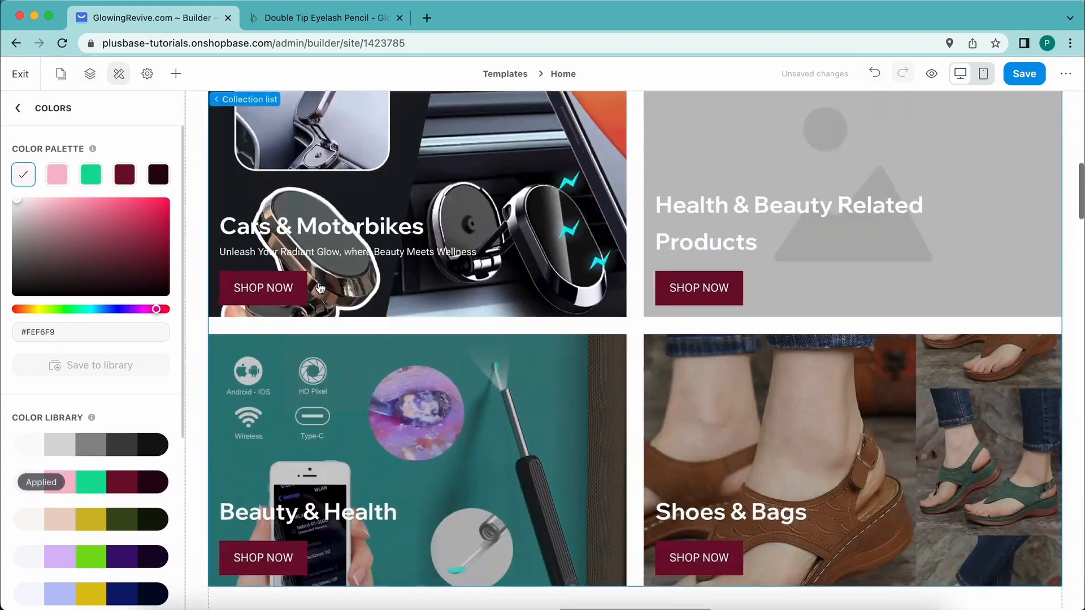
{"action": "scroll", "coordinate": [320, 287], "scroll_direction": "down", "scroll_amount": 20}
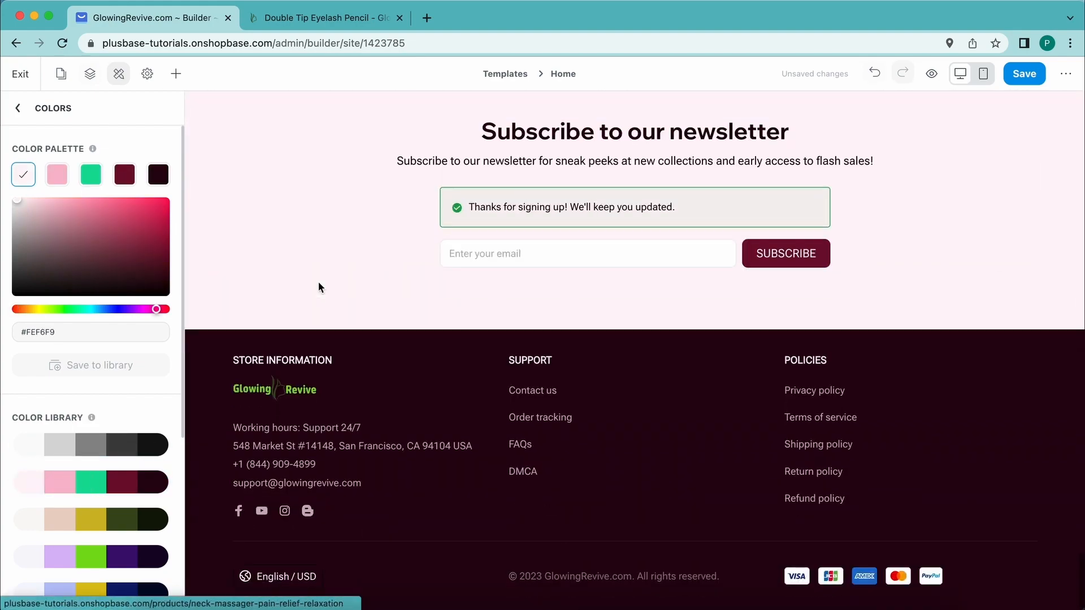
{"action": "scroll", "coordinate": [319, 287], "scroll_direction": "up", "scroll_amount": 10}
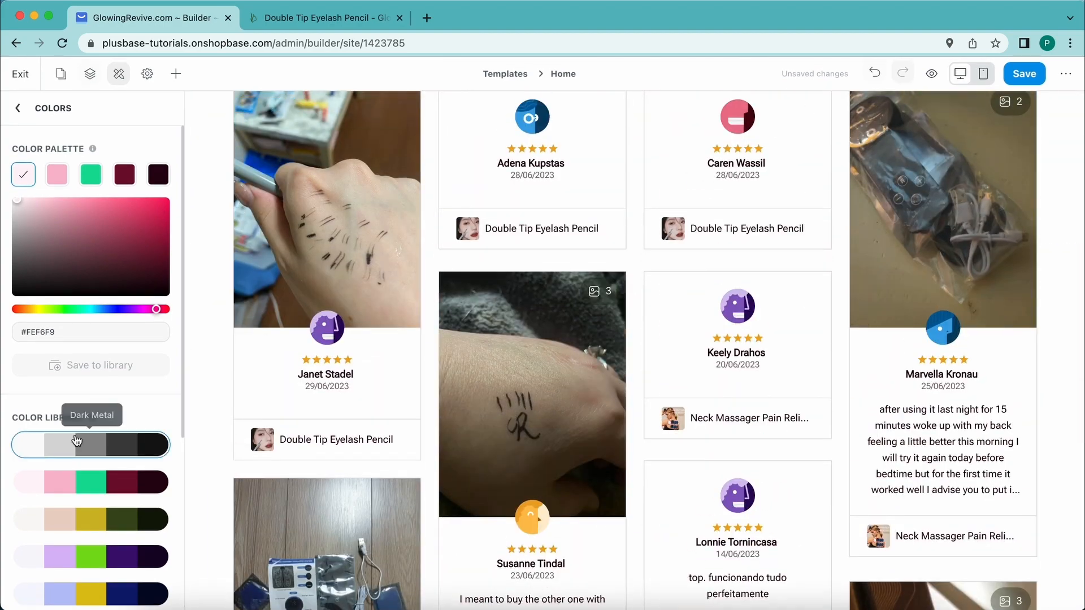
{"action": "scroll", "coordinate": [287, 370], "scroll_direction": "up", "scroll_amount": 15}
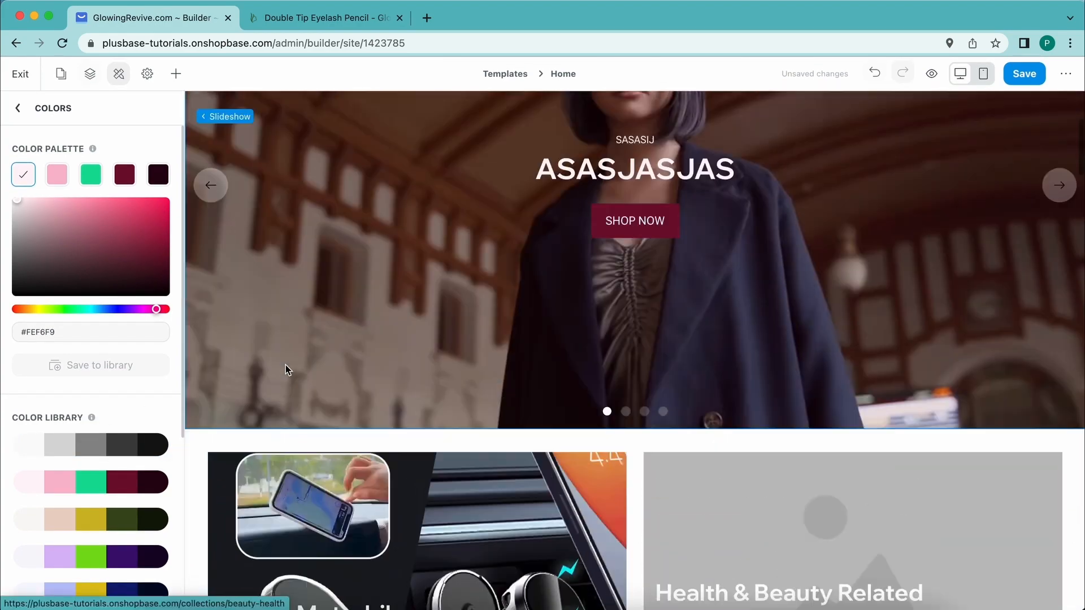
Step: Try the Dessert Over Tea palette from the color library and check it down to the home page footer
{"action": "scroll", "coordinate": [49, 416], "scroll_direction": "down", "scroll_amount": 5}
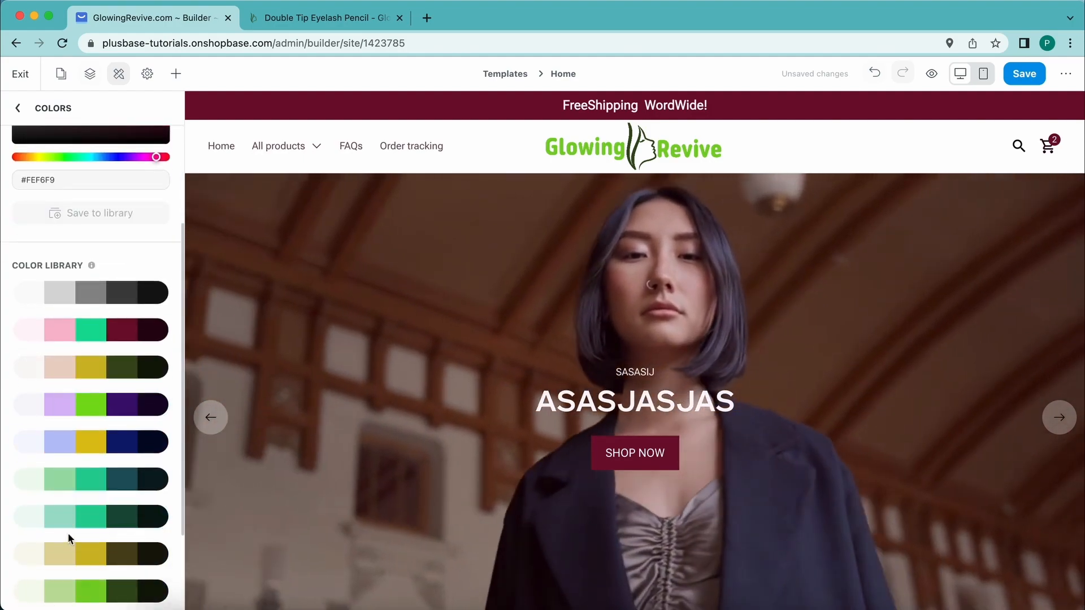
{"action": "left_click", "coordinate": [65, 479]}
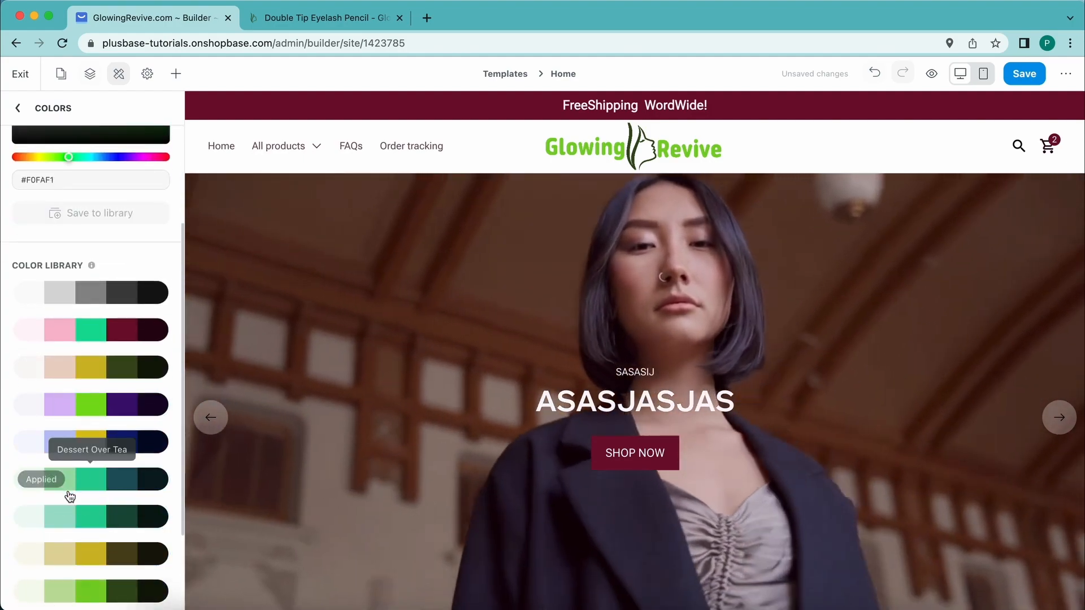
{"action": "scroll", "coordinate": [355, 384], "scroll_direction": "down", "scroll_amount": 3}
{"action": "scroll", "coordinate": [354, 390], "scroll_direction": "down", "scroll_amount": 20}
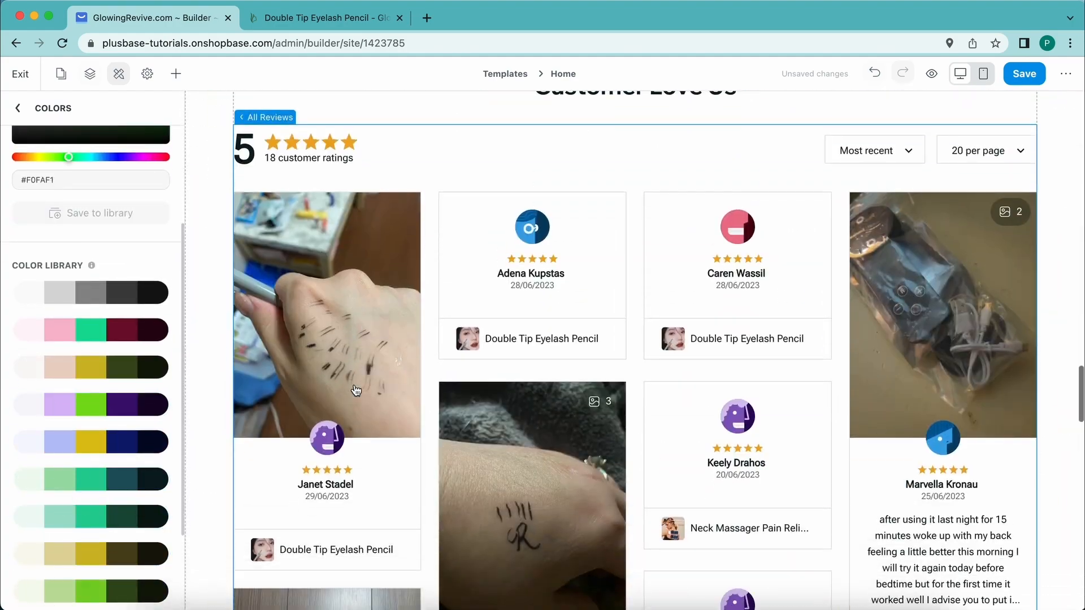
{"action": "scroll", "coordinate": [354, 390], "scroll_direction": "down", "scroll_amount": 2}
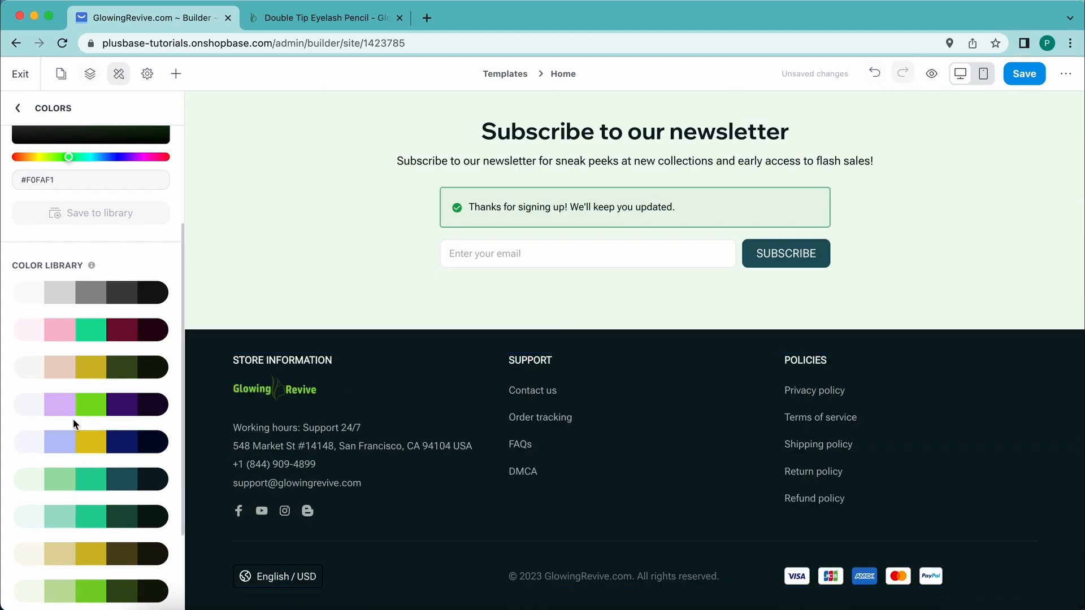
Step: Apply the Healthy Leaves palette from the color library and check it on the home page
{"action": "scroll", "coordinate": [73, 418], "scroll_direction": "down", "scroll_amount": 4}
{"action": "scroll", "coordinate": [68, 502], "scroll_direction": "down", "scroll_amount": 2}
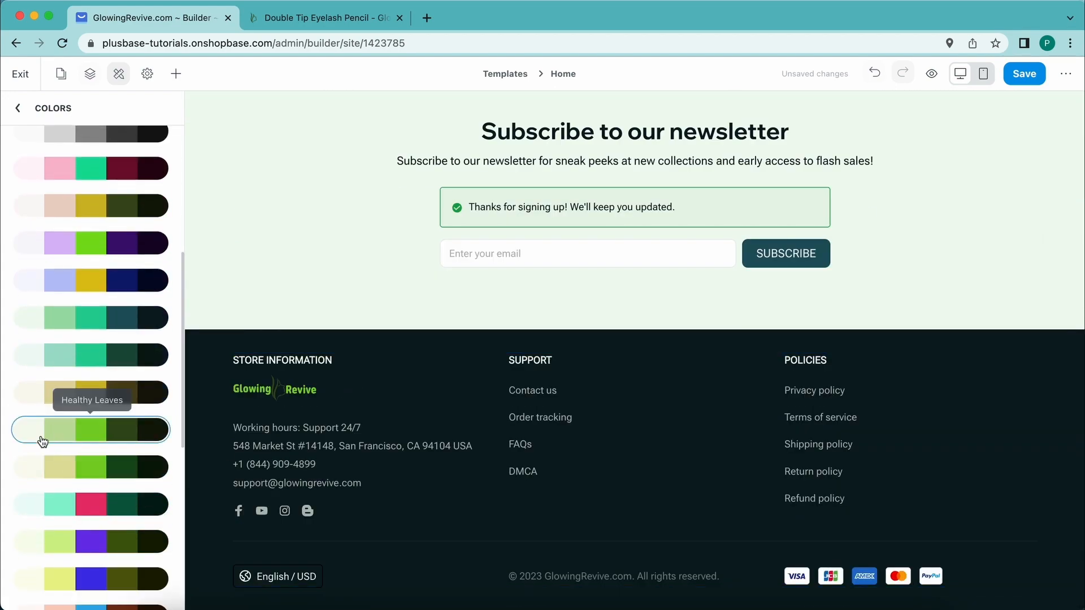
{"action": "scroll", "coordinate": [279, 317], "scroll_direction": "up", "scroll_amount": 20}
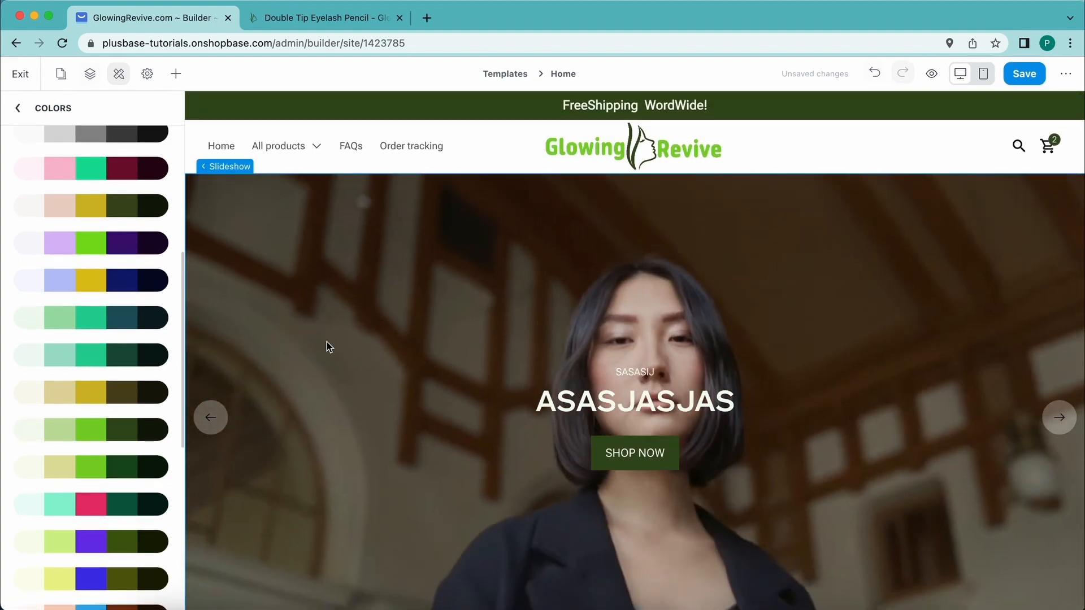
{"action": "scroll", "coordinate": [360, 394], "scroll_direction": "down", "scroll_amount": 2}
{"action": "scroll", "coordinate": [361, 394], "scroll_direction": "up", "scroll_amount": 2}
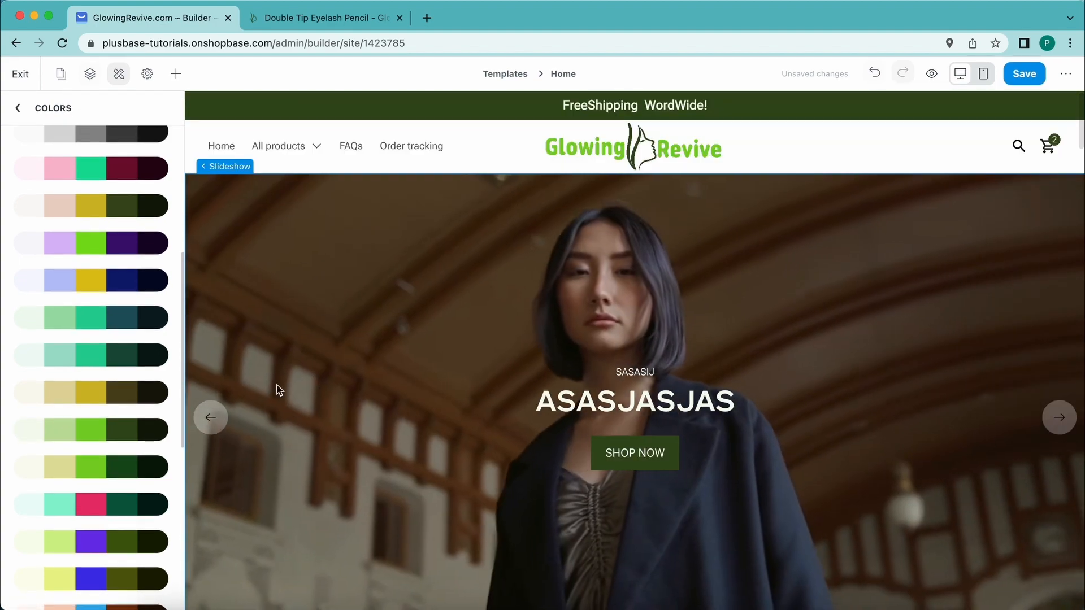
{"action": "scroll", "coordinate": [53, 432], "scroll_direction": "down", "scroll_amount": 10}
{"action": "scroll", "coordinate": [51, 430], "scroll_direction": "up", "scroll_amount": 15}
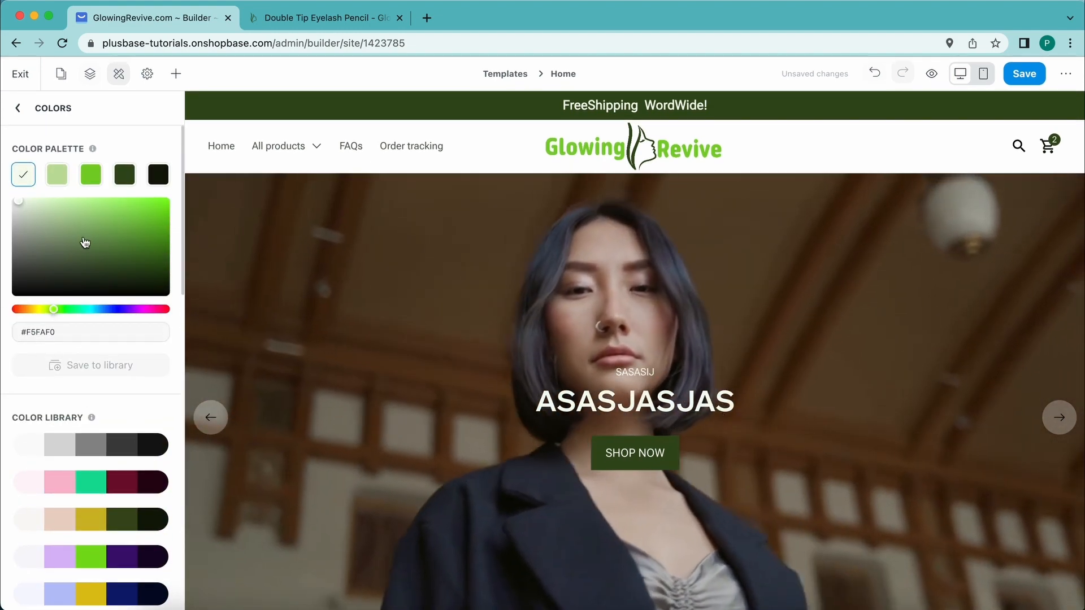
Step: Set the primary button background to the bright green palette color #7AD025
{"action": "left_click", "coordinate": [18, 108]}
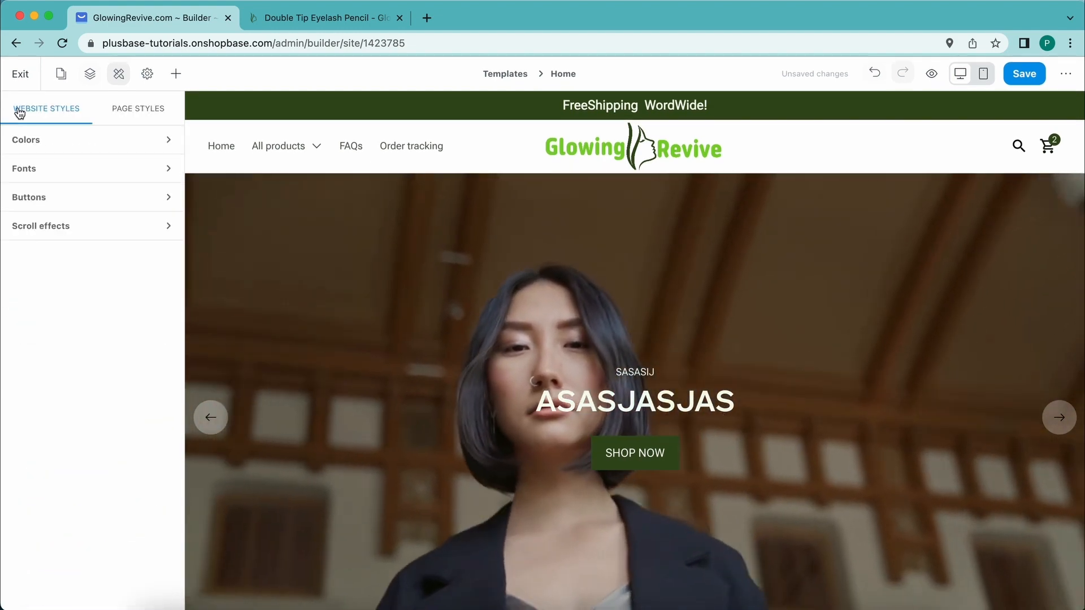
{"action": "left_click", "coordinate": [62, 197]}
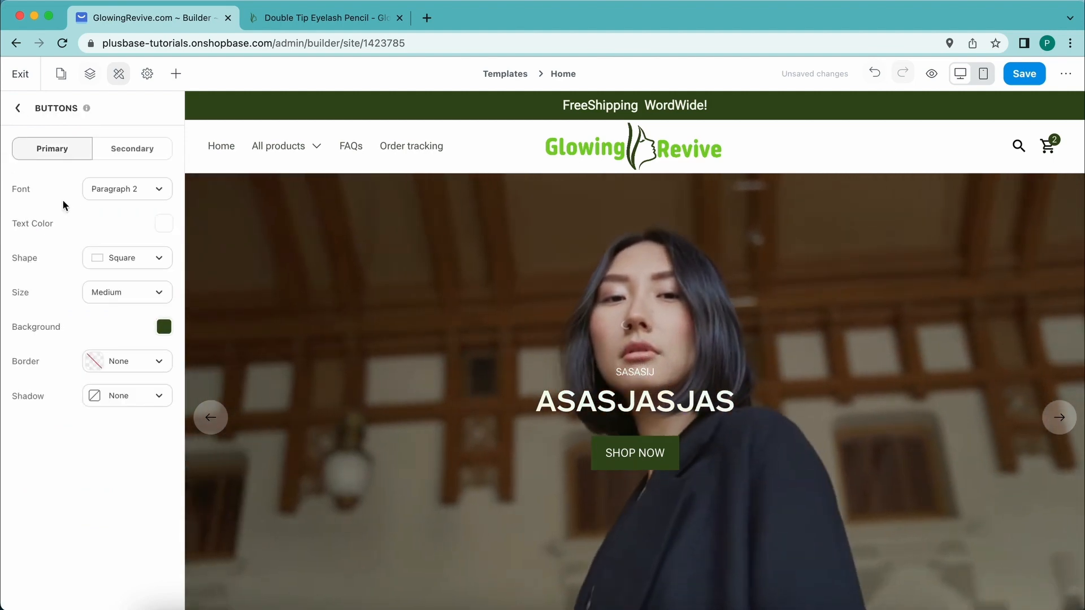
{"action": "left_click", "coordinate": [162, 330]}
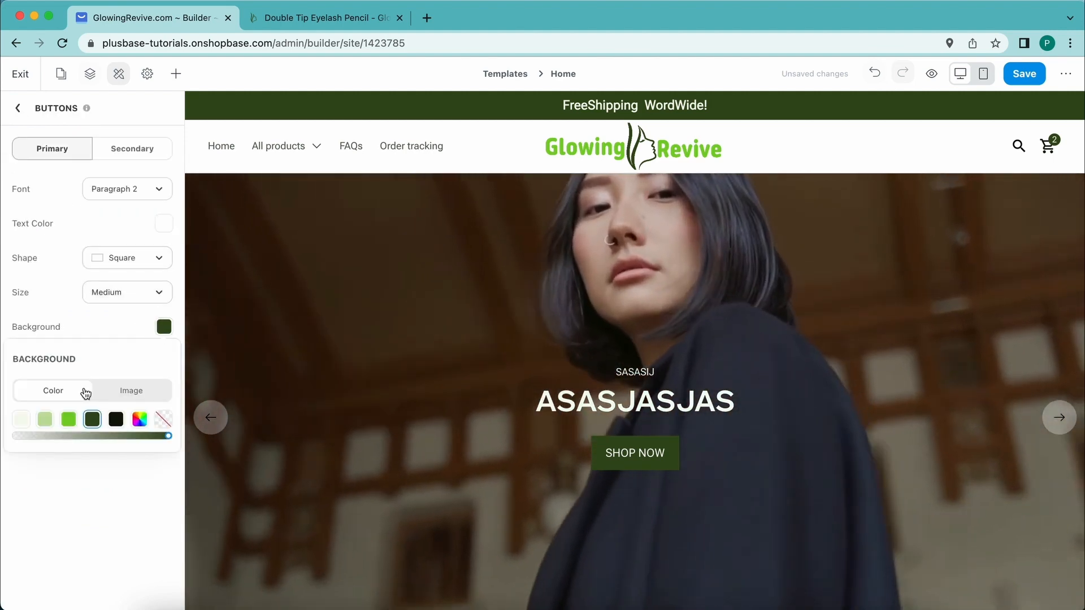
{"action": "left_click", "coordinate": [115, 419]}
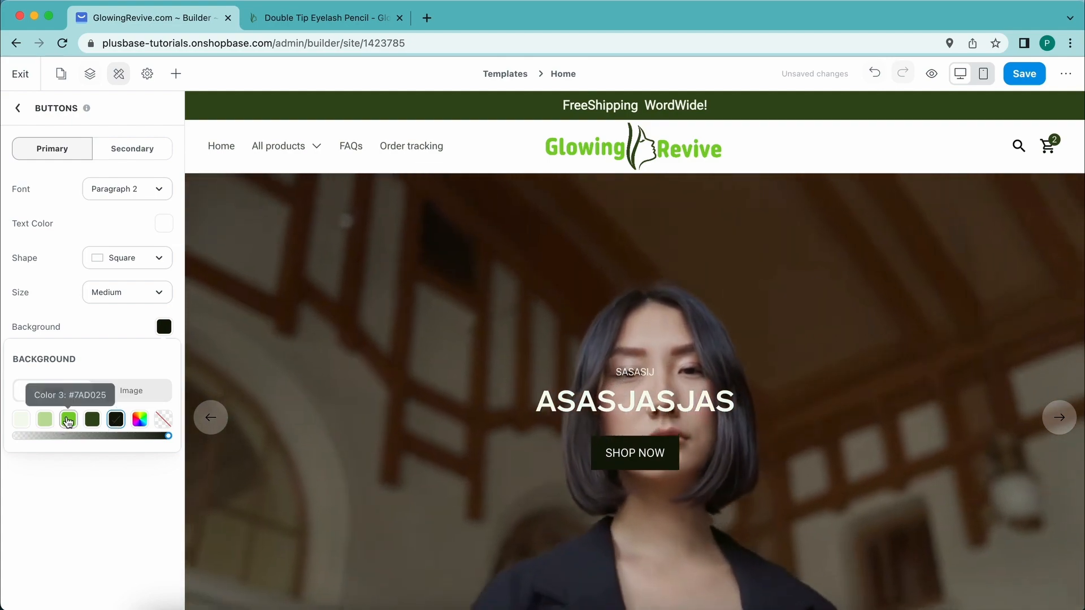
{"action": "left_click", "coordinate": [68, 421]}
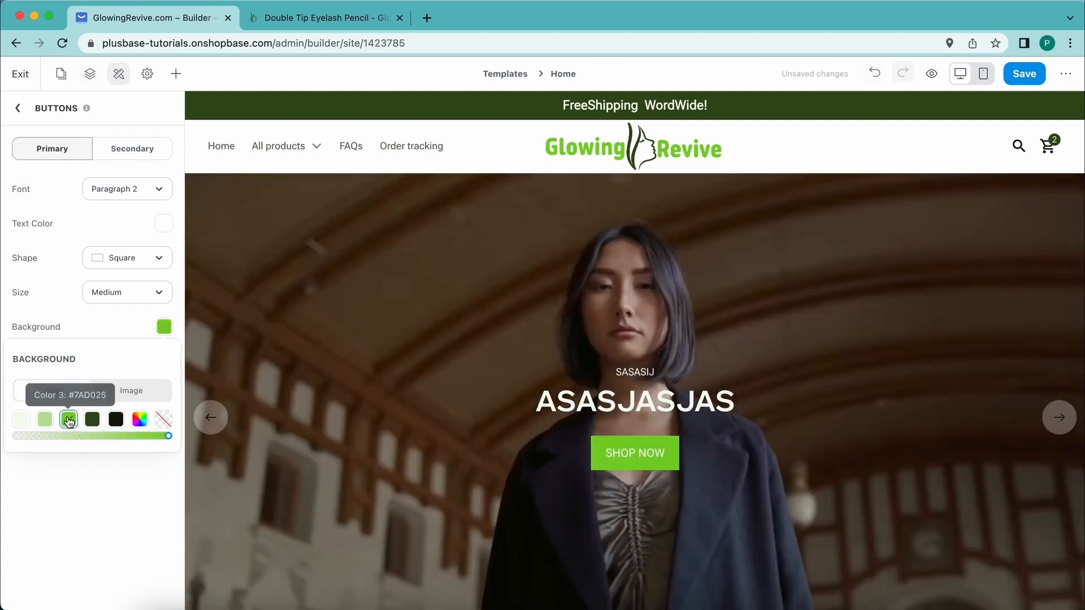
Step: Set the primary button background to the dark green palette color #334D19 and check the buttons throughout the home page
{"action": "scroll", "coordinate": [320, 431], "scroll_direction": "down", "scroll_amount": 10}
{"action": "scroll", "coordinate": [320, 430], "scroll_direction": "up", "scroll_amount": 5}
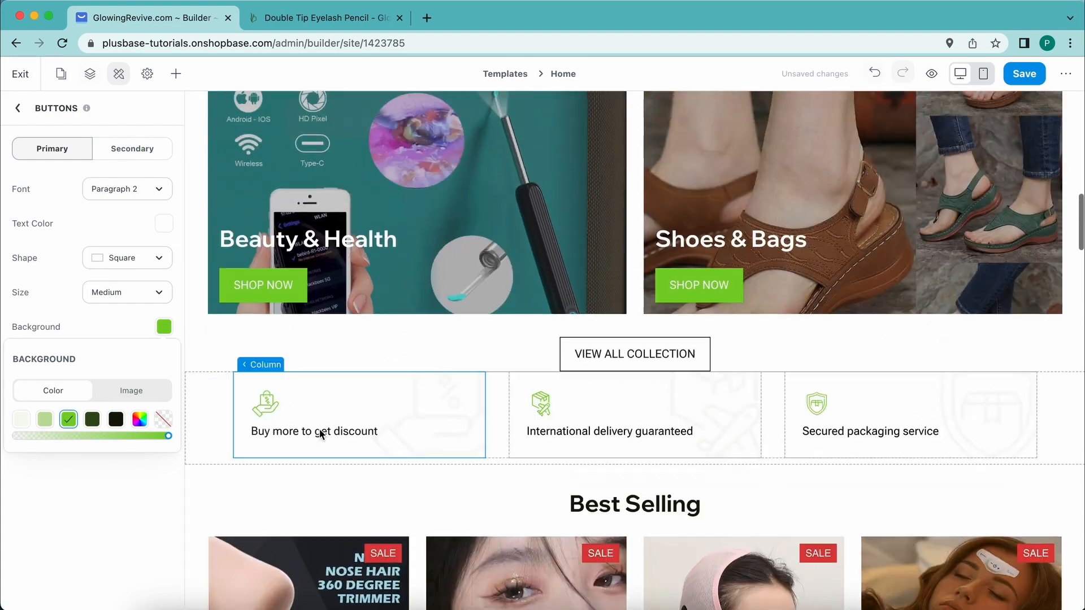
{"action": "scroll", "coordinate": [297, 309], "scroll_direction": "up", "scroll_amount": 3}
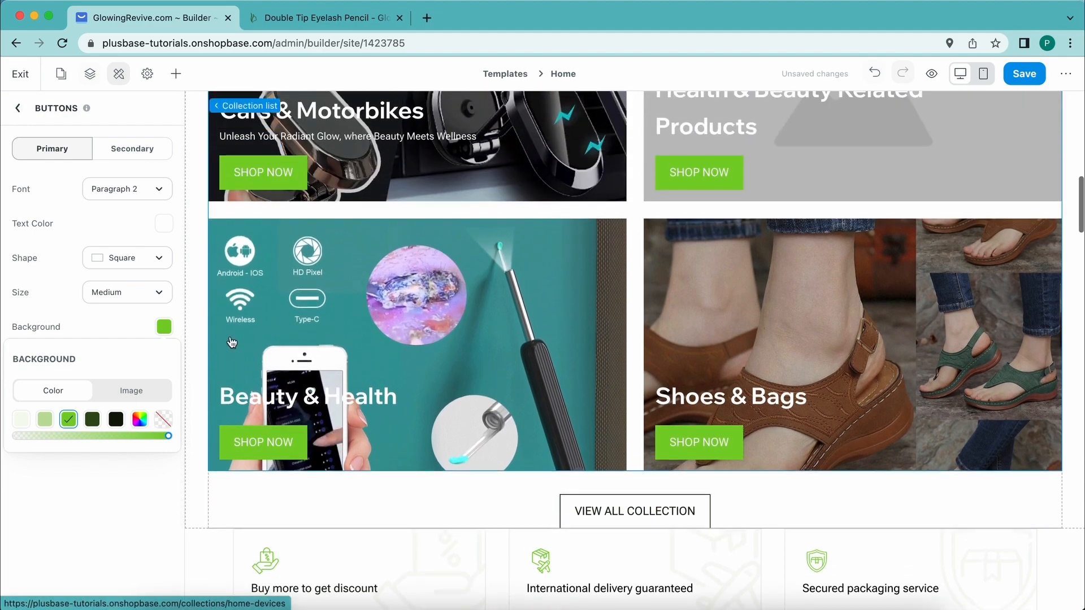
{"action": "left_click", "coordinate": [45, 430]}
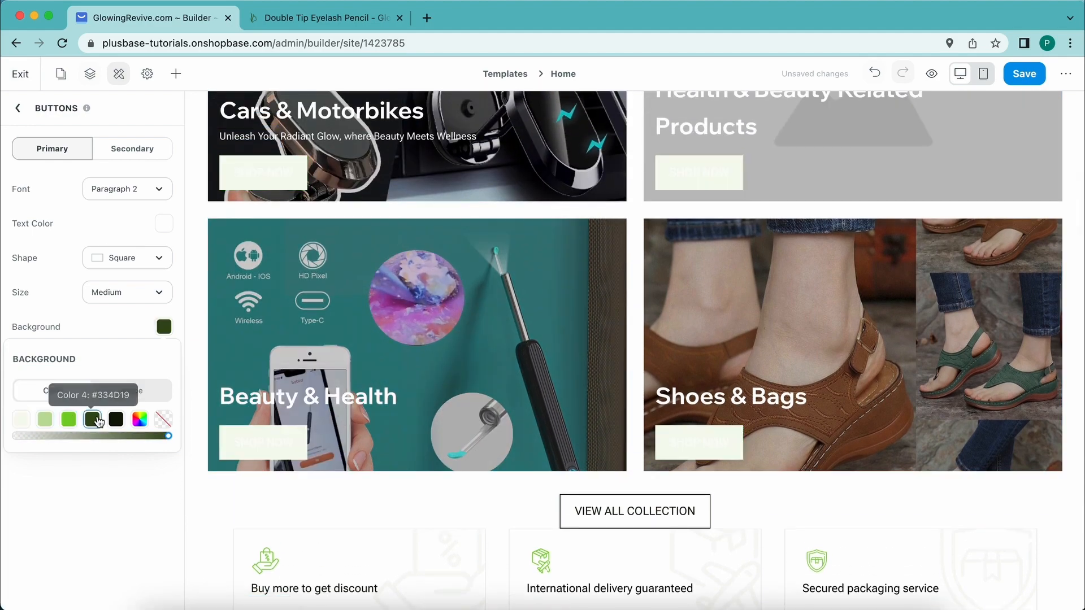
{"action": "scroll", "coordinate": [316, 362], "scroll_direction": "down", "scroll_amount": 15}
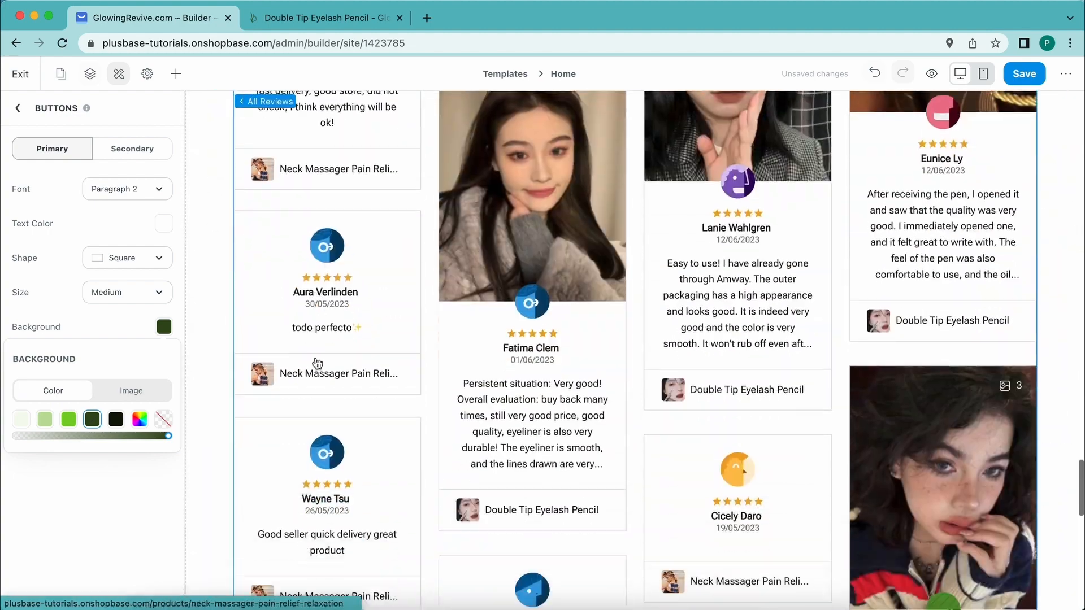
{"action": "scroll", "coordinate": [318, 364], "scroll_direction": "down", "scroll_amount": 10}
{"action": "scroll", "coordinate": [315, 358], "scroll_direction": "up", "scroll_amount": 20}
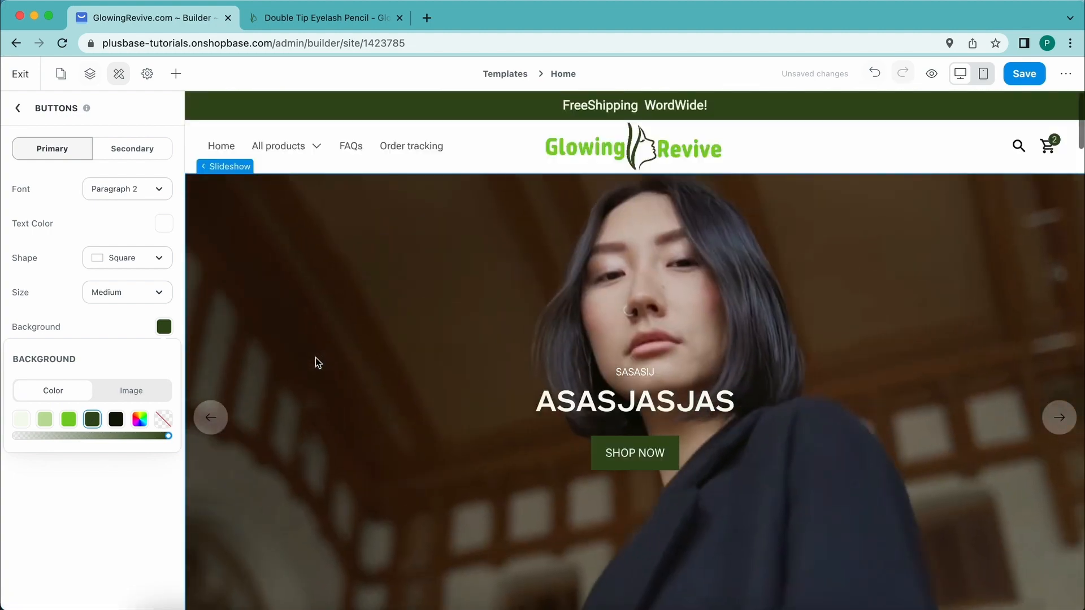
Step: Try the Rounded shape on the primary buttons, set it to Pill instead, and check the buttons on the home page
{"action": "left_click", "coordinate": [121, 258]}
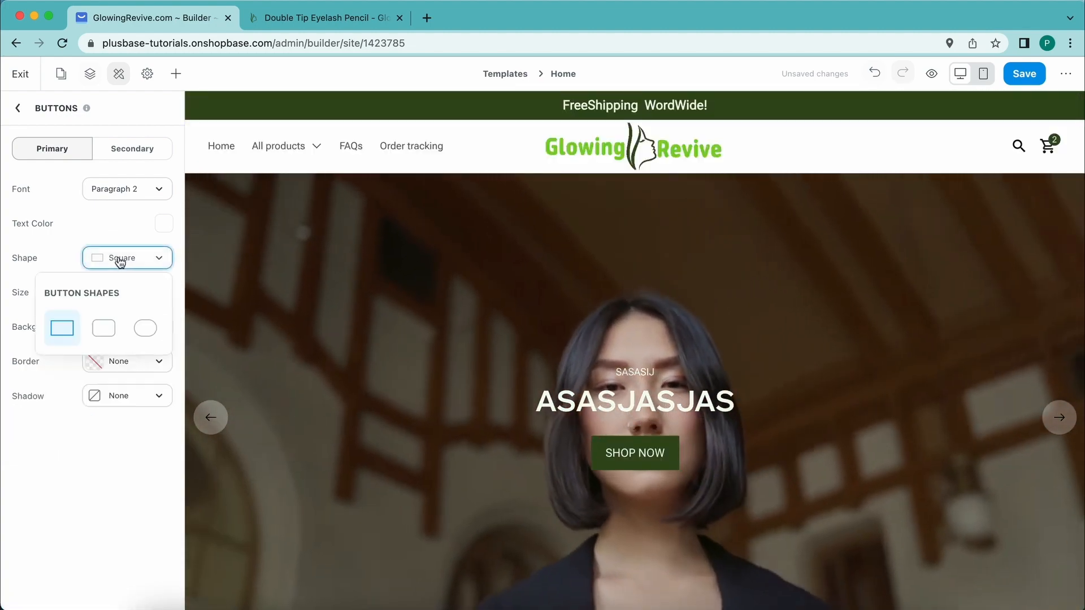
{"action": "left_click", "coordinate": [105, 324]}
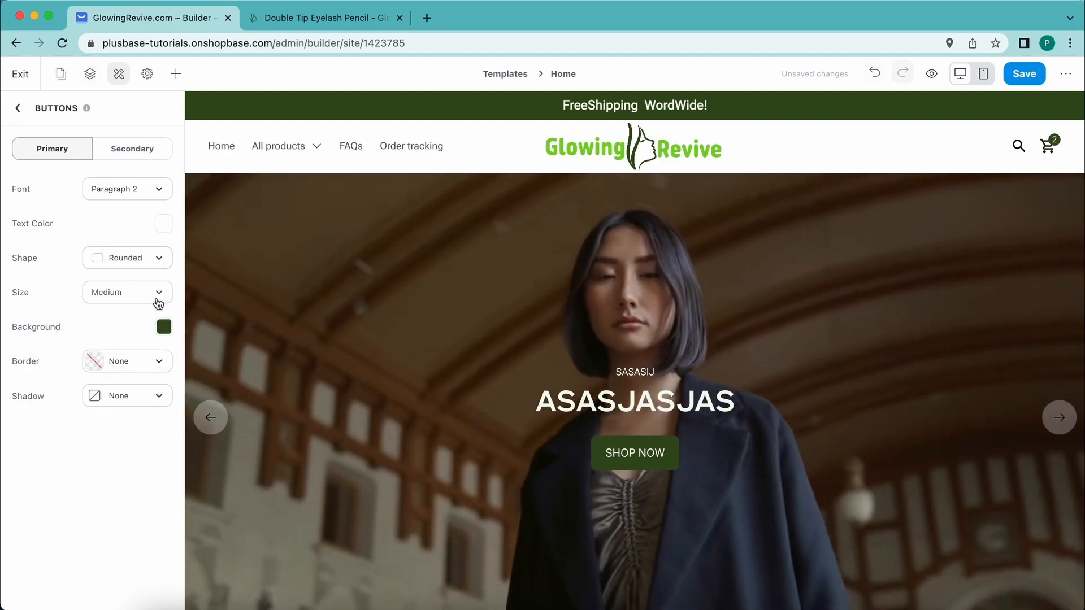
{"action": "left_click", "coordinate": [141, 264]}
{"action": "left_click", "coordinate": [147, 330]}
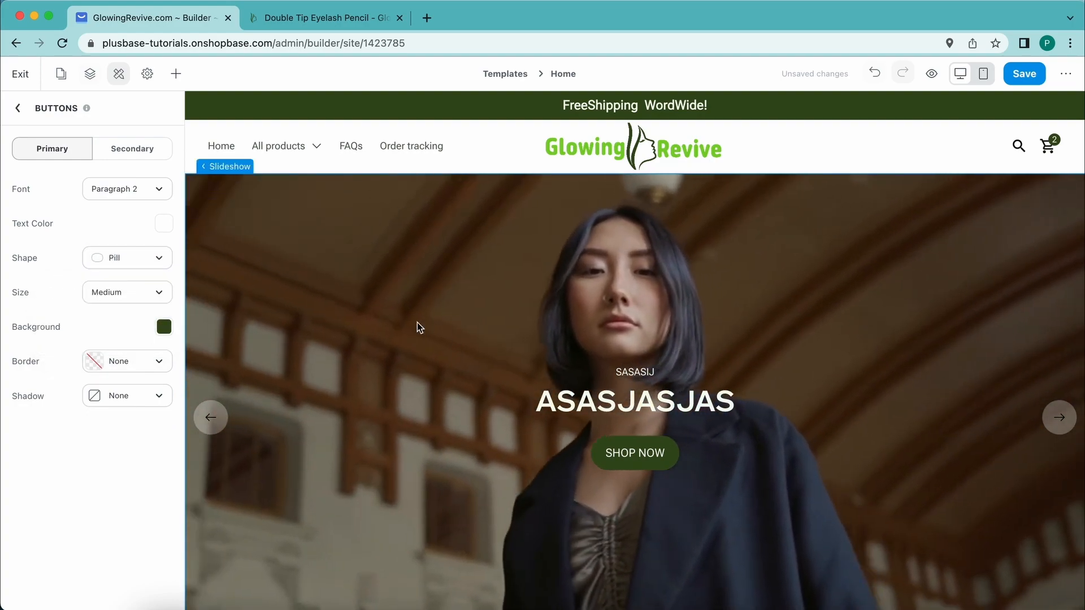
{"action": "scroll", "coordinate": [417, 325], "scroll_direction": "down", "scroll_amount": 15}
{"action": "scroll", "coordinate": [417, 326], "scroll_direction": "up", "scroll_amount": 10}
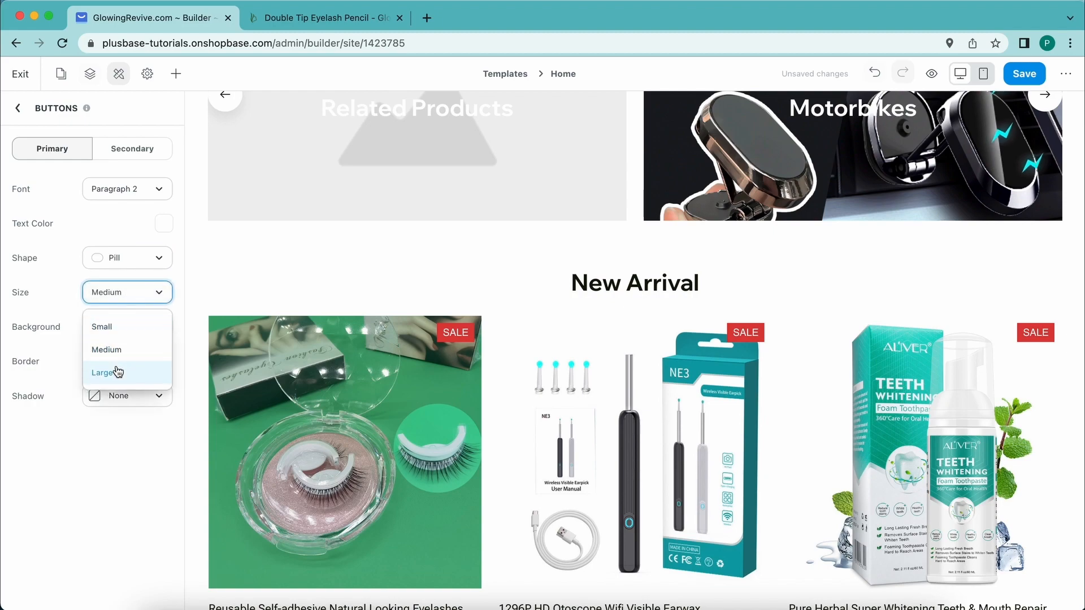
Step: Try the Large and Small sizes on the primary buttons and return the size to Medium
{"action": "scroll", "coordinate": [403, 270], "scroll_direction": "up", "scroll_amount": 15}
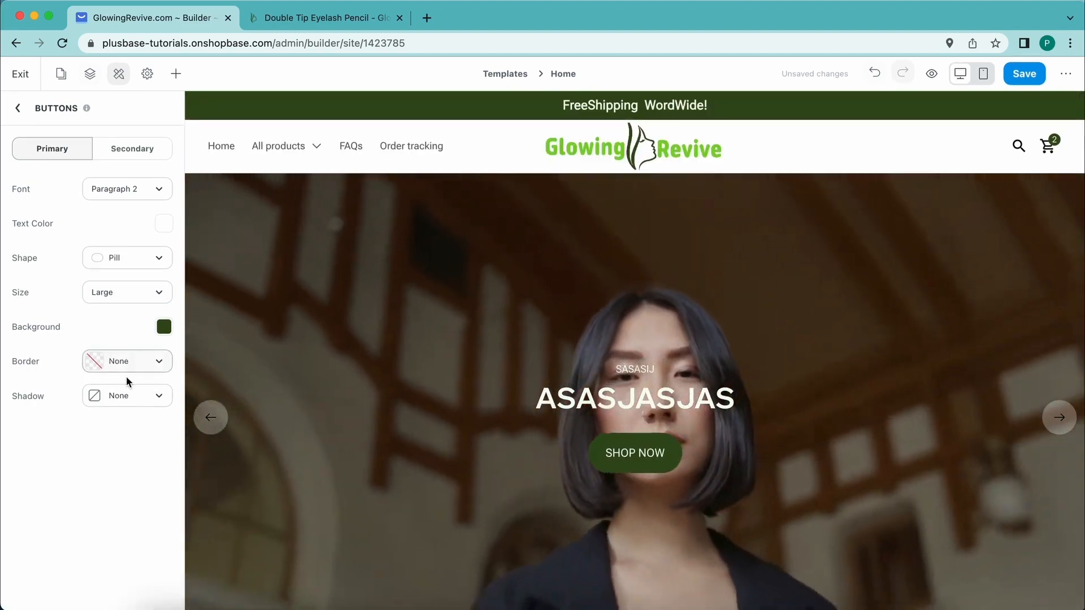
{"action": "left_click", "coordinate": [126, 292]}
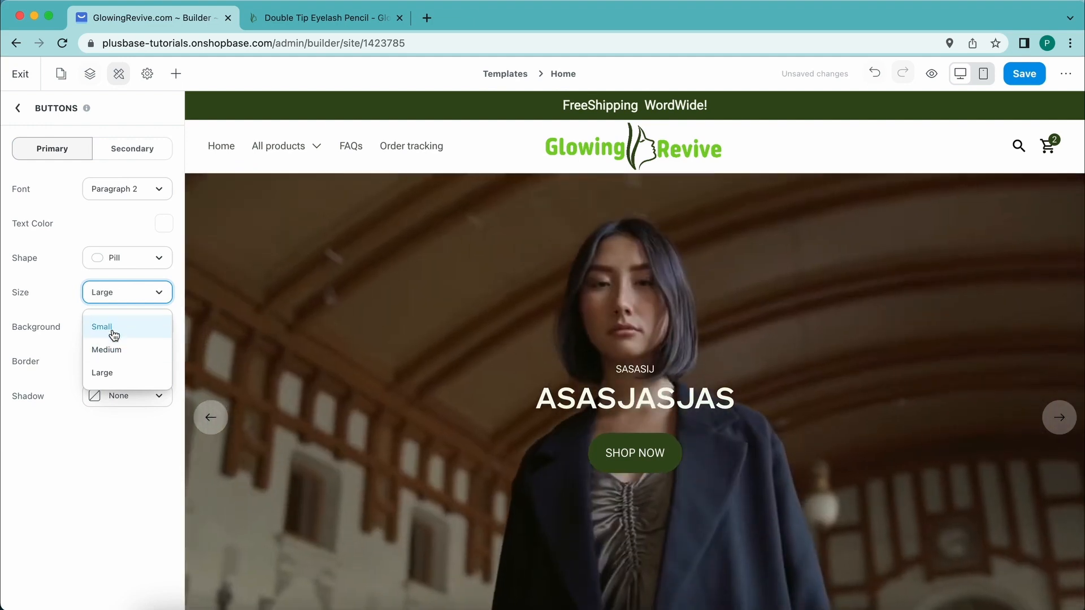
{"action": "left_click", "coordinate": [112, 328]}
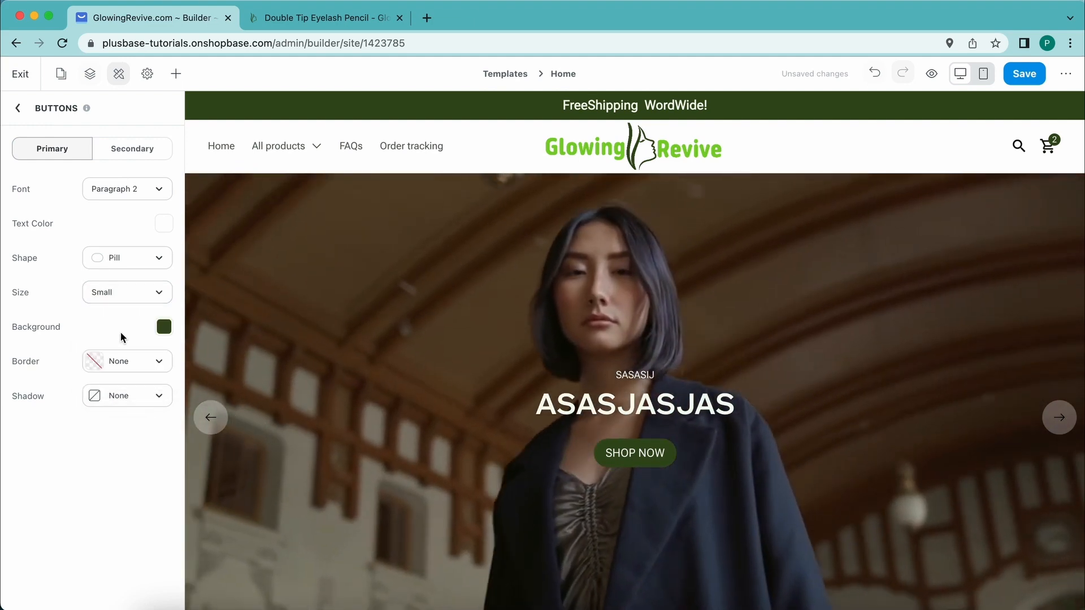
{"action": "left_click", "coordinate": [131, 289]}
{"action": "left_click", "coordinate": [120, 349]}
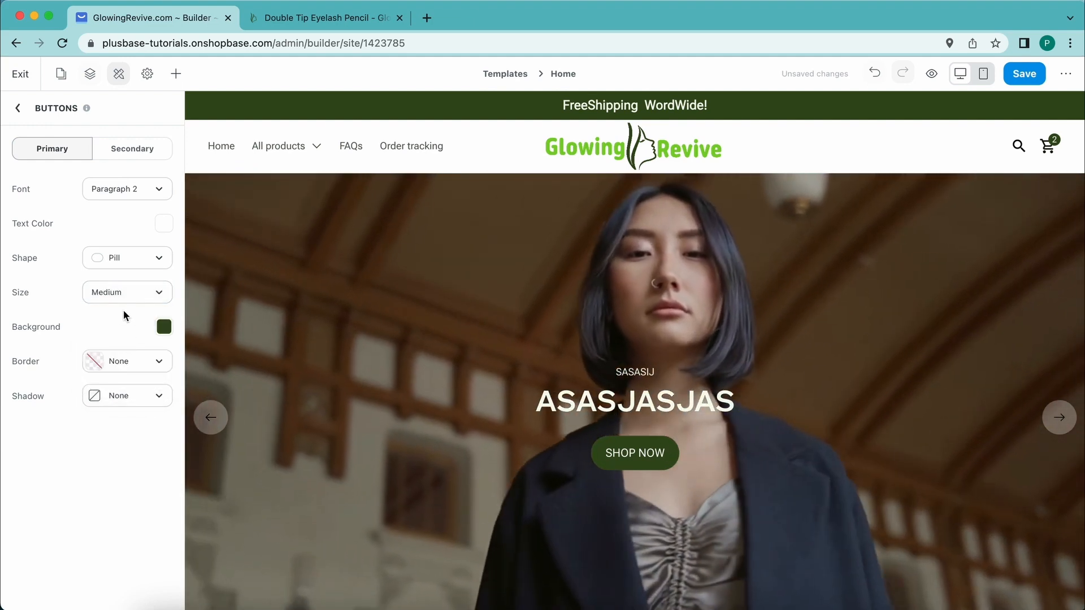
Step: Try medium and small light green borders on the primary buttons, check them on the home page, and remove the border
{"action": "left_click", "coordinate": [136, 361]}
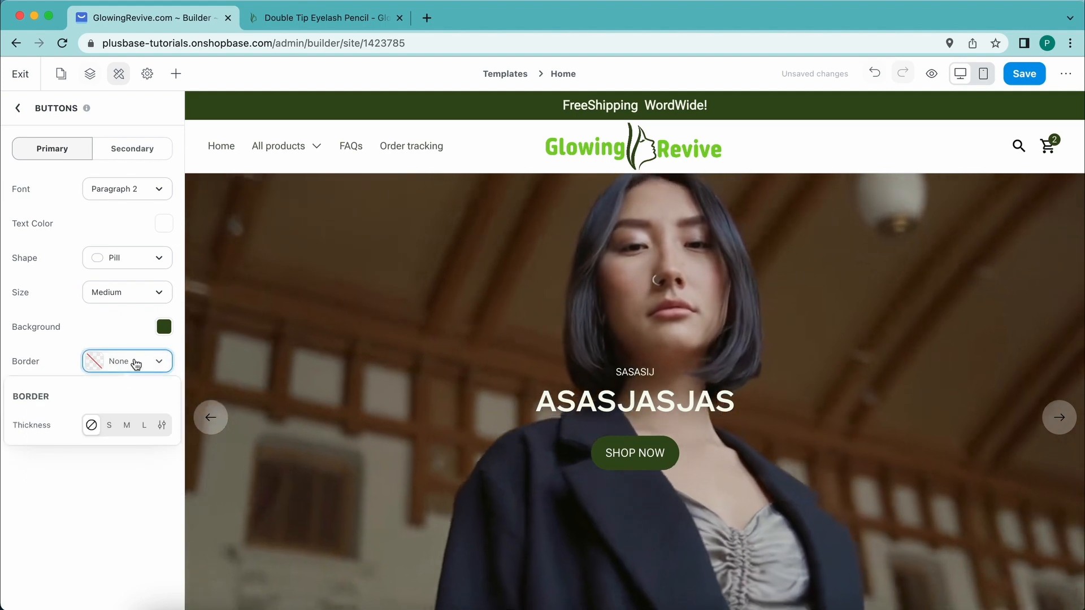
{"action": "left_click", "coordinate": [109, 428]}
{"action": "left_click", "coordinate": [126, 425]}
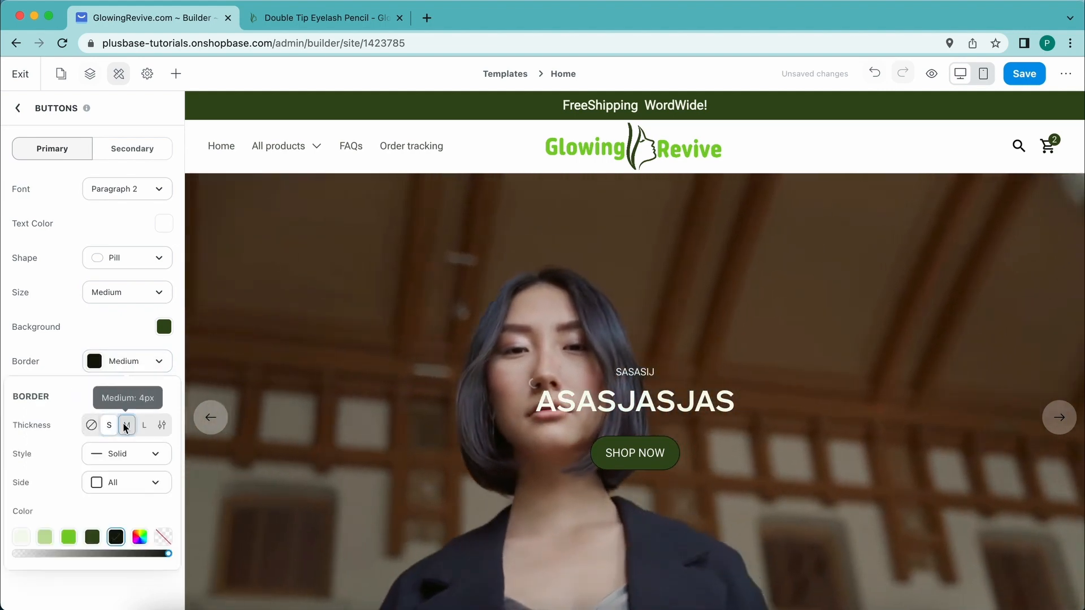
{"action": "left_click", "coordinate": [45, 537]}
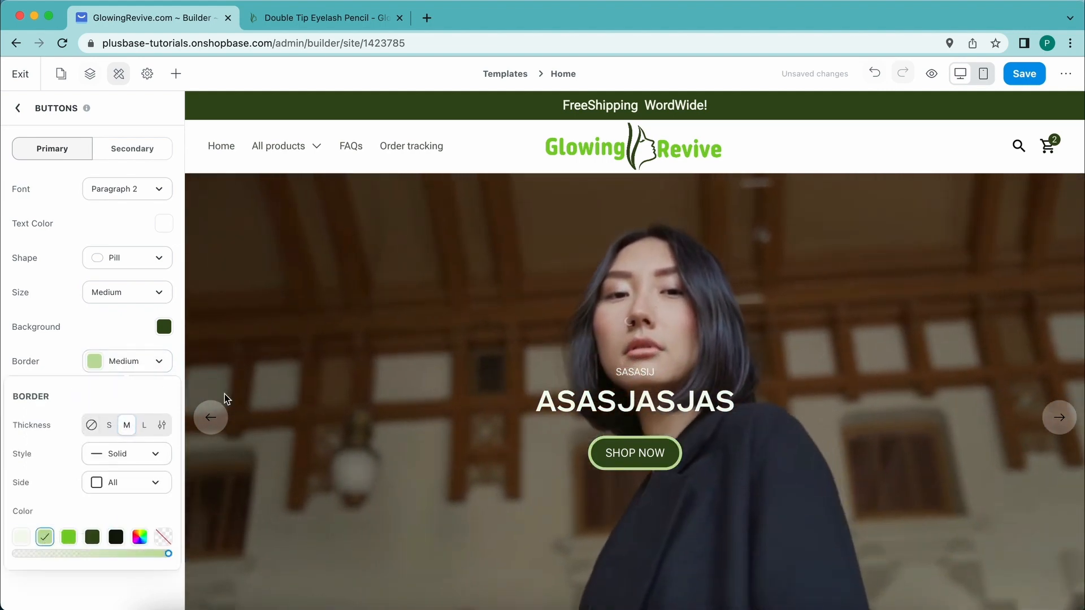
{"action": "scroll", "coordinate": [405, 356], "scroll_direction": "down", "scroll_amount": 3}
{"action": "scroll", "coordinate": [404, 356], "scroll_direction": "up", "scroll_amount": 3}
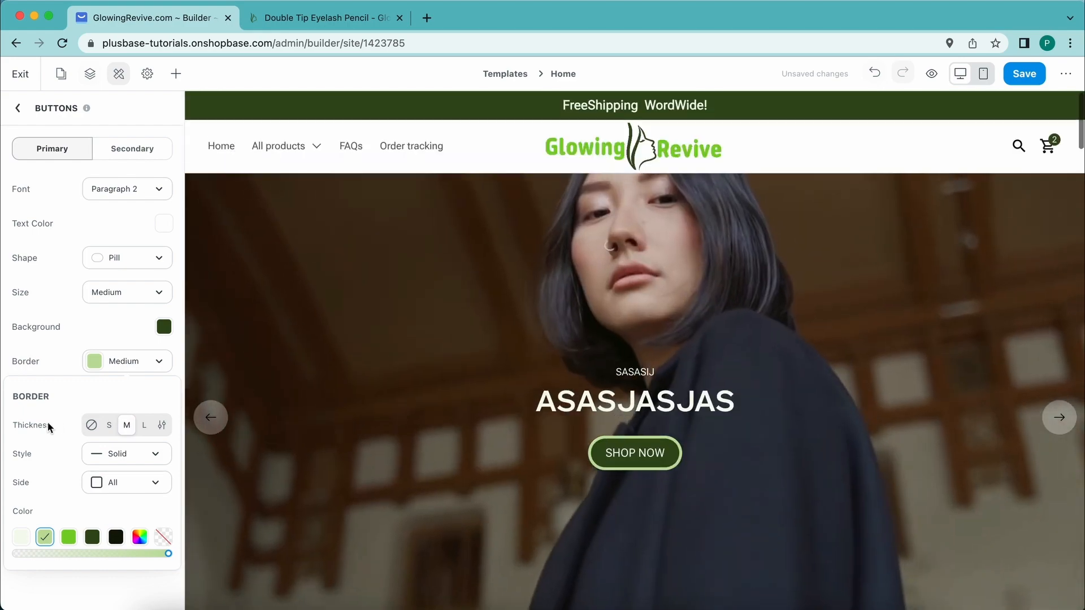
{"action": "left_click", "coordinate": [109, 426]}
{"action": "scroll", "coordinate": [348, 417], "scroll_direction": "down", "scroll_amount": 10}
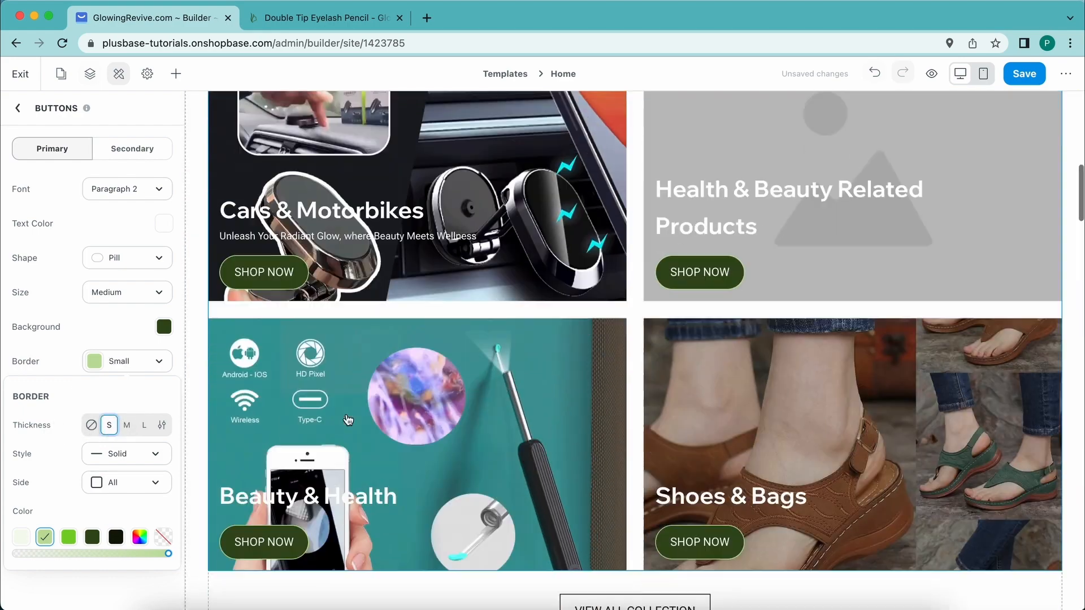
{"action": "scroll", "coordinate": [347, 419], "scroll_direction": "up", "scroll_amount": 10}
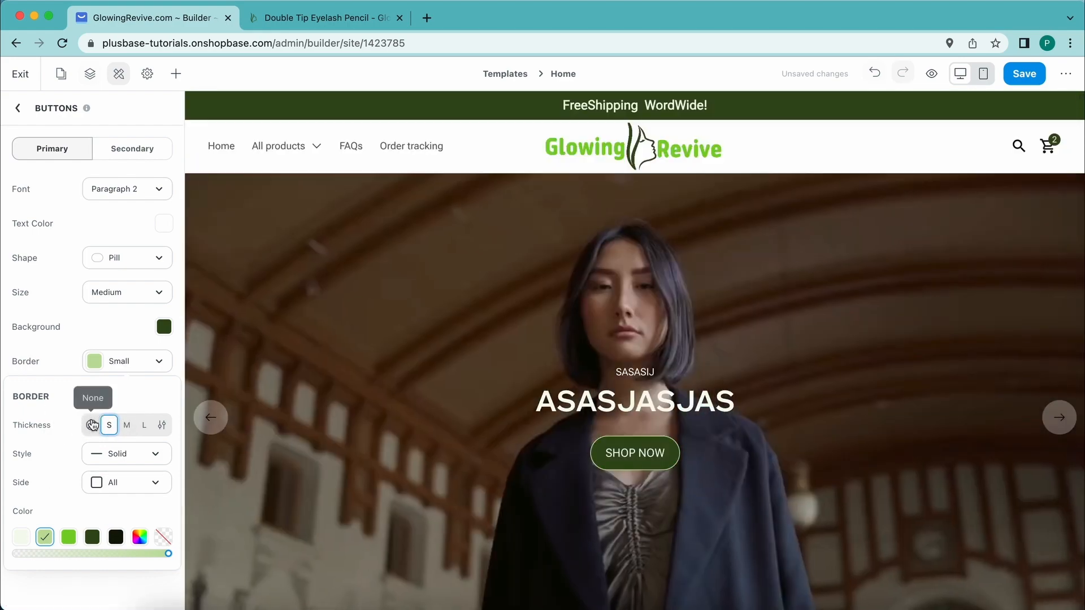
{"action": "left_click", "coordinate": [91, 424]}
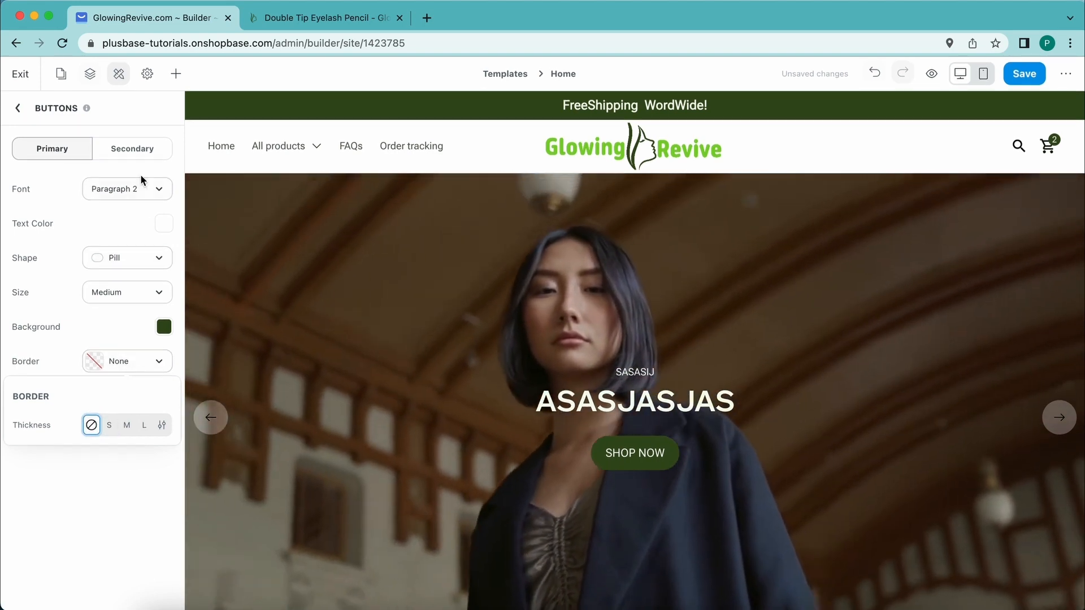
Step: Try the Heading 4 font on the primary buttons and check it on the home page
{"action": "left_click", "coordinate": [140, 187]}
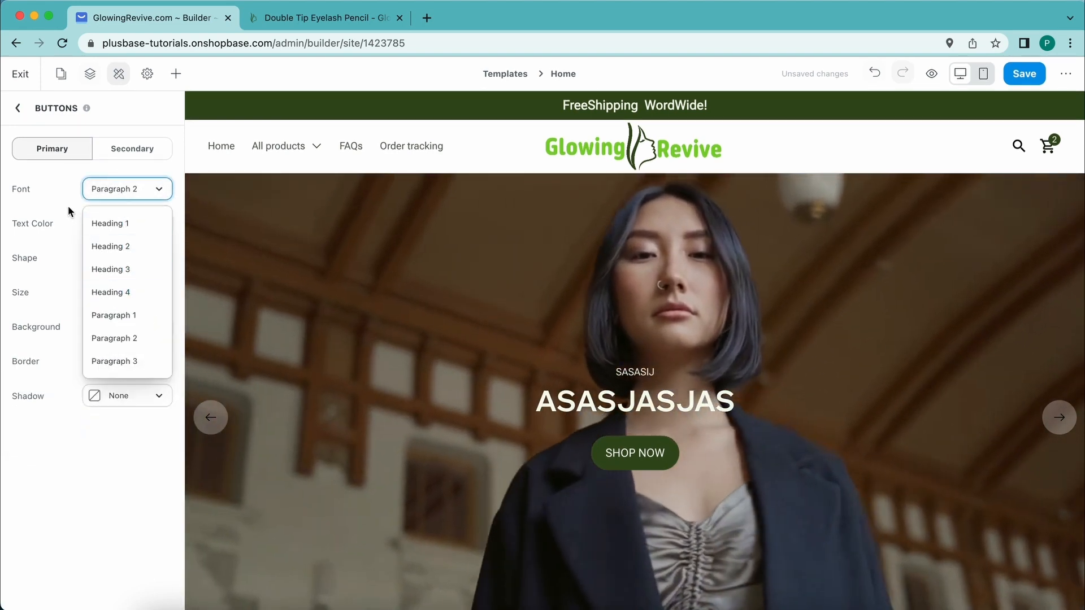
{"action": "left_click", "coordinate": [108, 193]}
{"action": "left_click", "coordinate": [107, 192]}
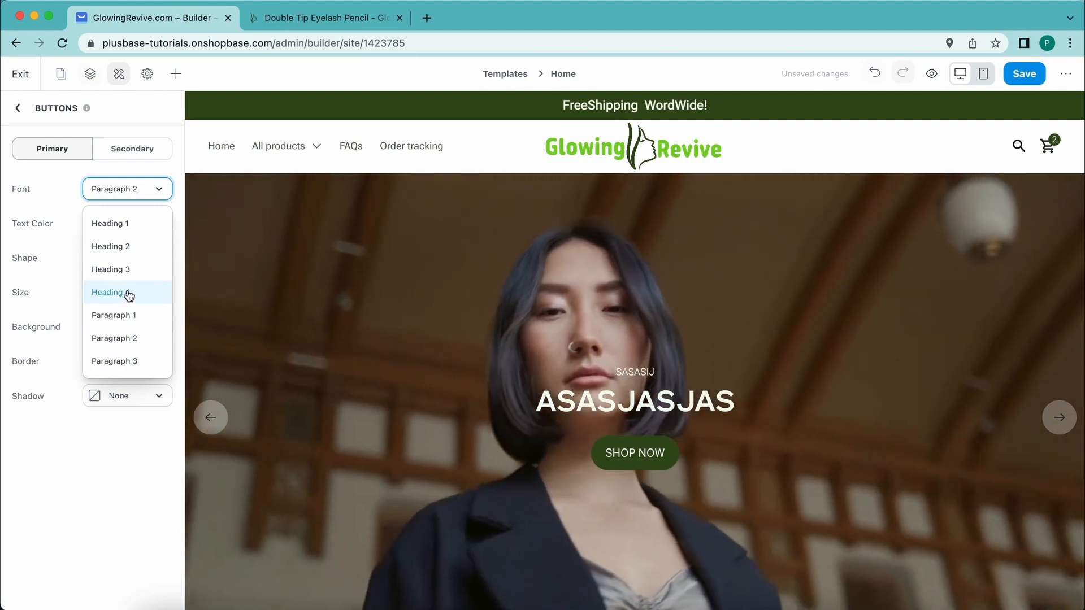
{"action": "left_click", "coordinate": [129, 295]}
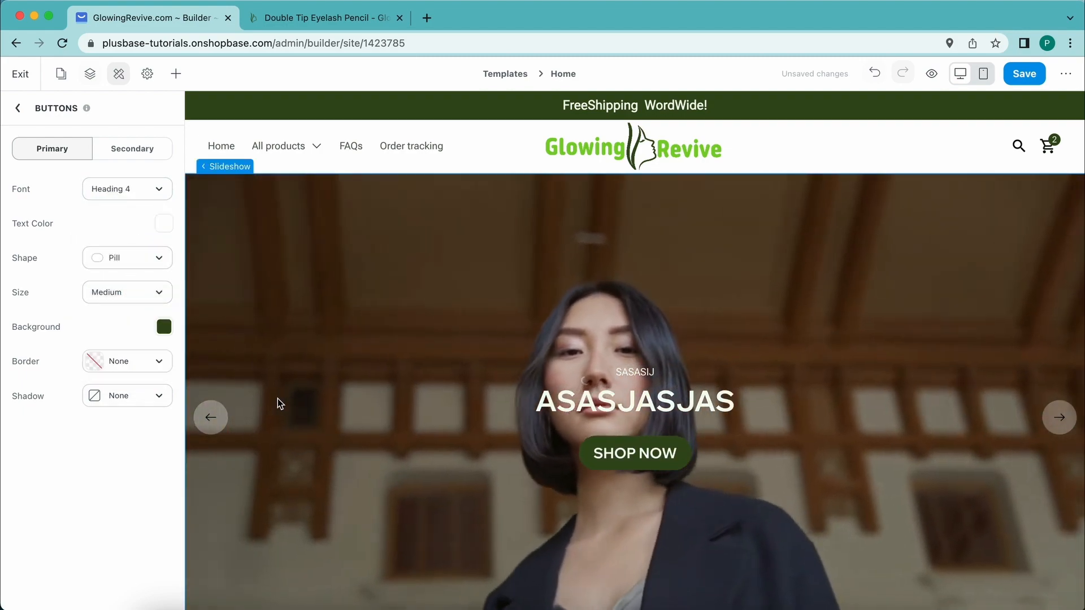
{"action": "scroll", "coordinate": [277, 398], "scroll_direction": "down", "scroll_amount": 10}
{"action": "scroll", "coordinate": [277, 398], "scroll_direction": "up", "scroll_amount": 3}
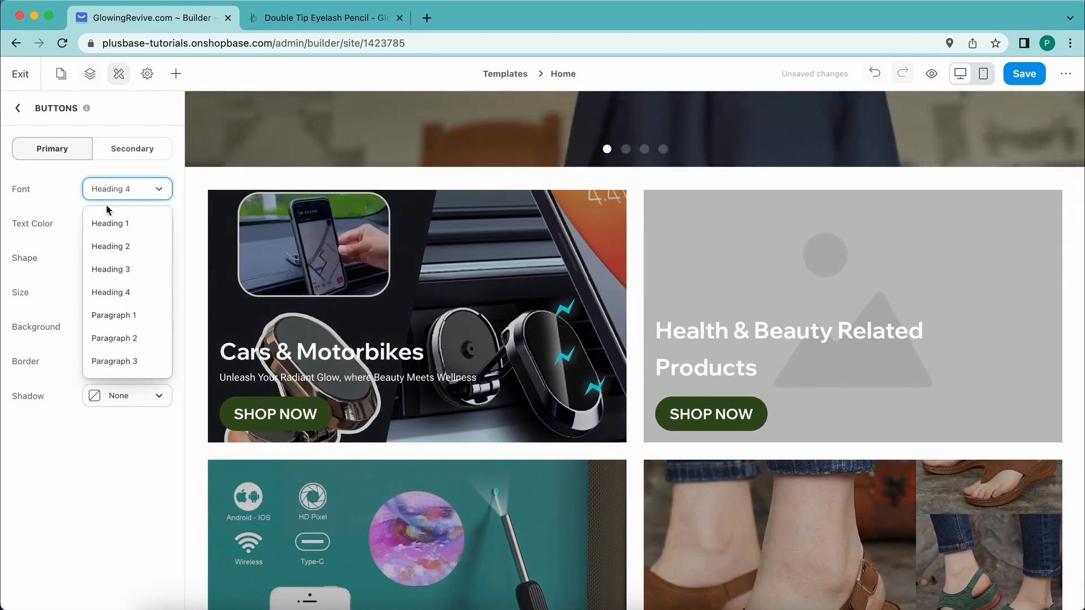
Step: Try the Heading 1 and Heading 3 fonts on the primary buttons
{"action": "left_click", "coordinate": [127, 224]}
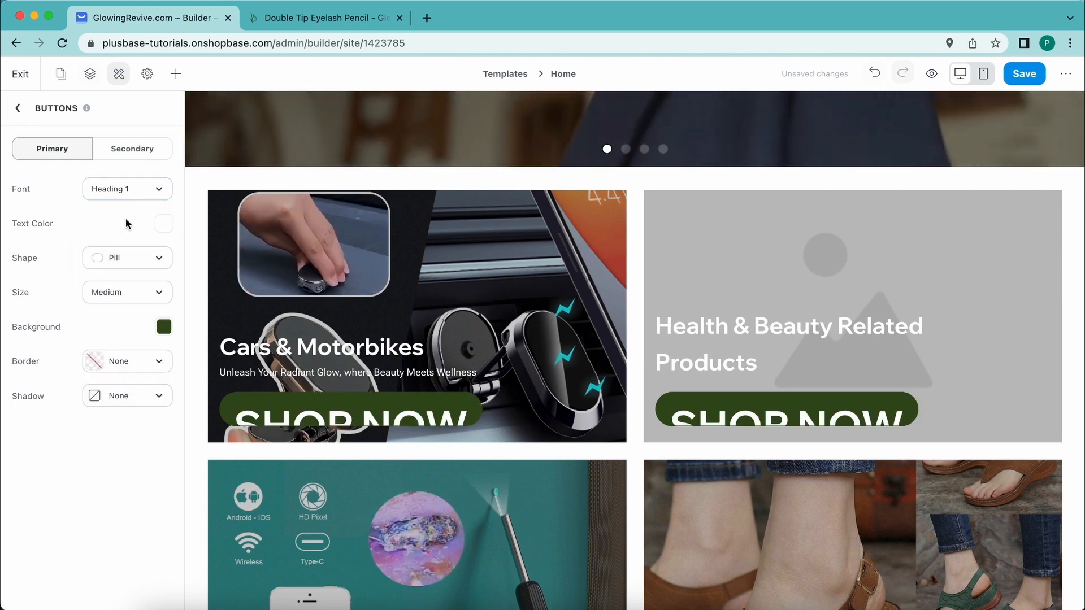
{"action": "left_click", "coordinate": [123, 198]}
{"action": "left_click", "coordinate": [123, 271]}
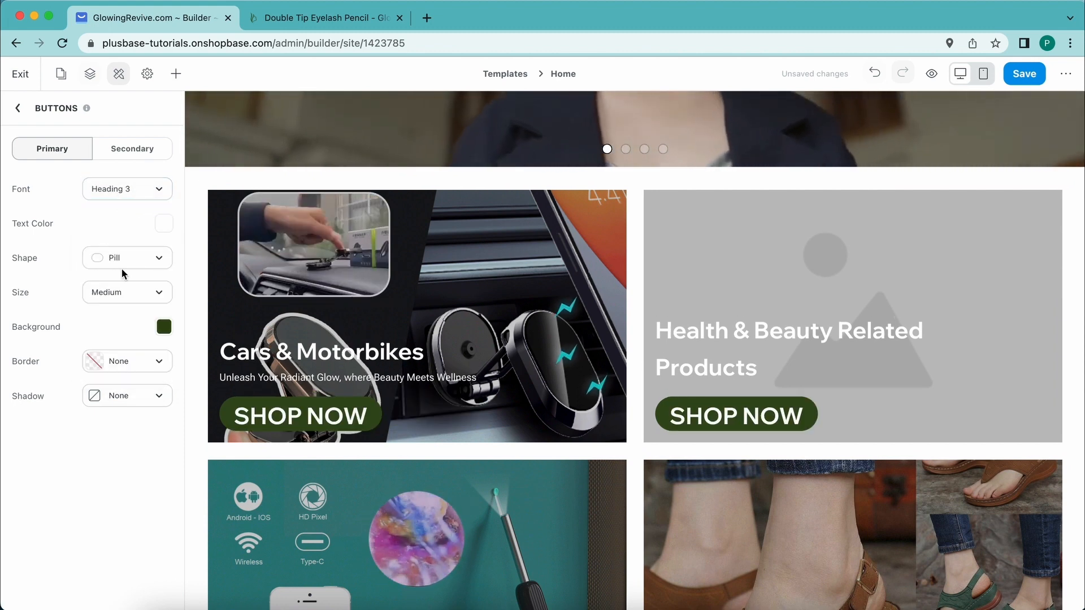
Step: Try the Paragraph 3 font on the primary buttons and check it on the slideshow's button
{"action": "left_click", "coordinate": [125, 191]}
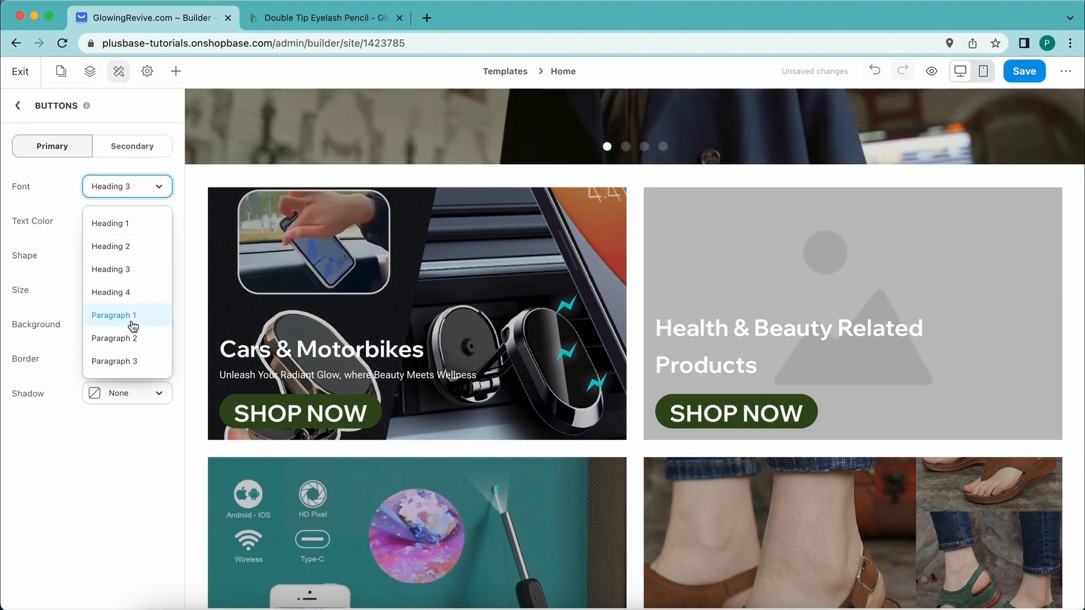
{"action": "left_click", "coordinate": [125, 361]}
{"action": "scroll", "coordinate": [459, 286], "scroll_direction": "up", "scroll_amount": 3}
{"action": "scroll", "coordinate": [458, 285], "scroll_direction": "up", "scroll_amount": 3}
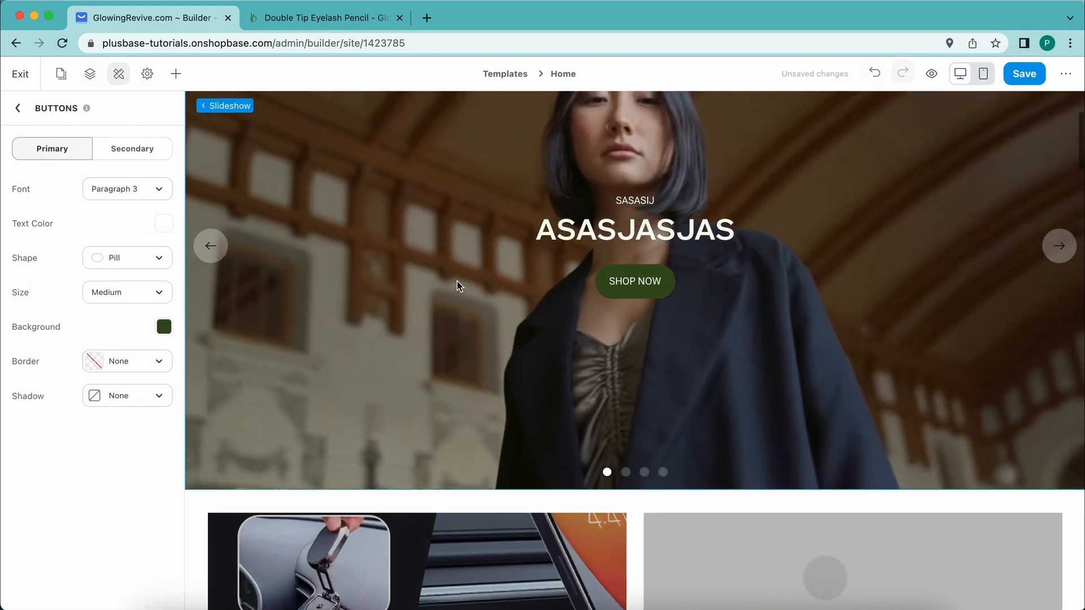
Step: Set the primary button font to Paragraph 2 and check the buttons down to the home page footer
{"action": "left_click", "coordinate": [134, 192]}
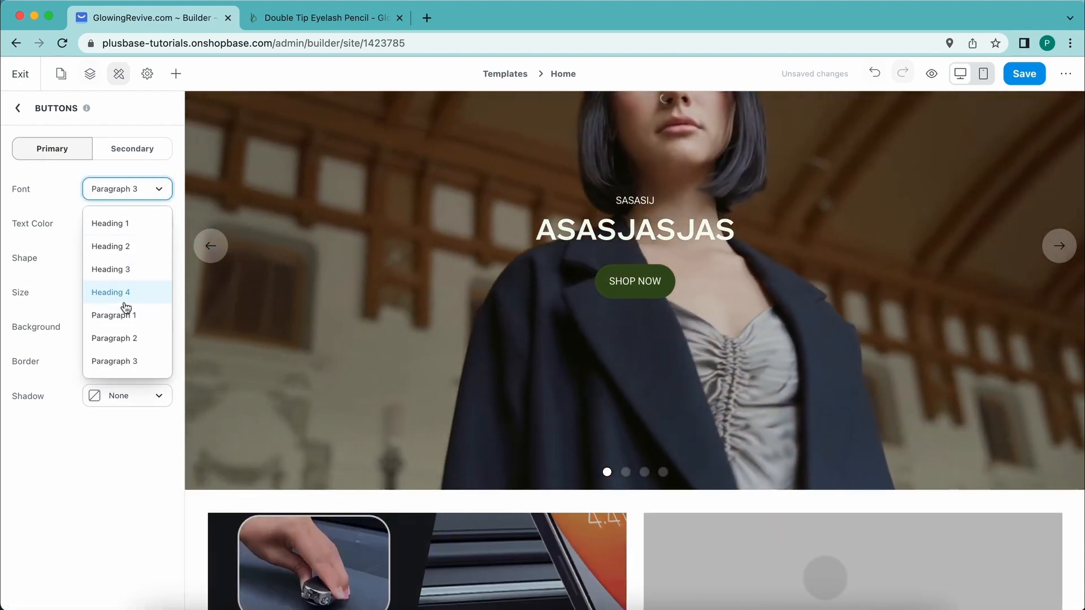
{"action": "left_click", "coordinate": [124, 338]}
{"action": "scroll", "coordinate": [383, 377], "scroll_direction": "down", "scroll_amount": 10}
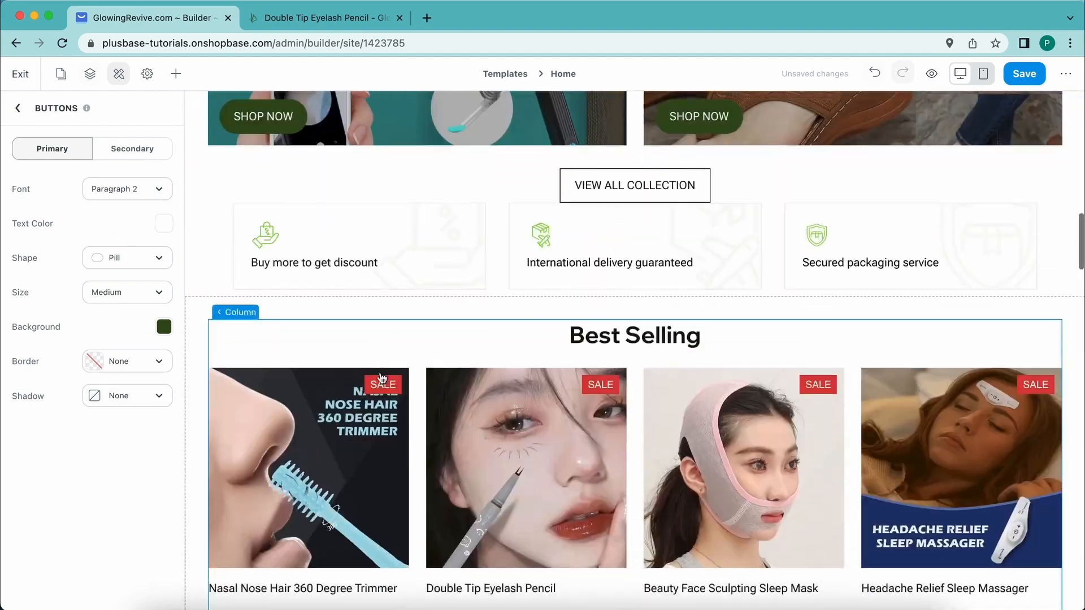
{"action": "scroll", "coordinate": [383, 377], "scroll_direction": "up", "scroll_amount": 10}
{"action": "scroll", "coordinate": [383, 377], "scroll_direction": "down", "scroll_amount": 20}
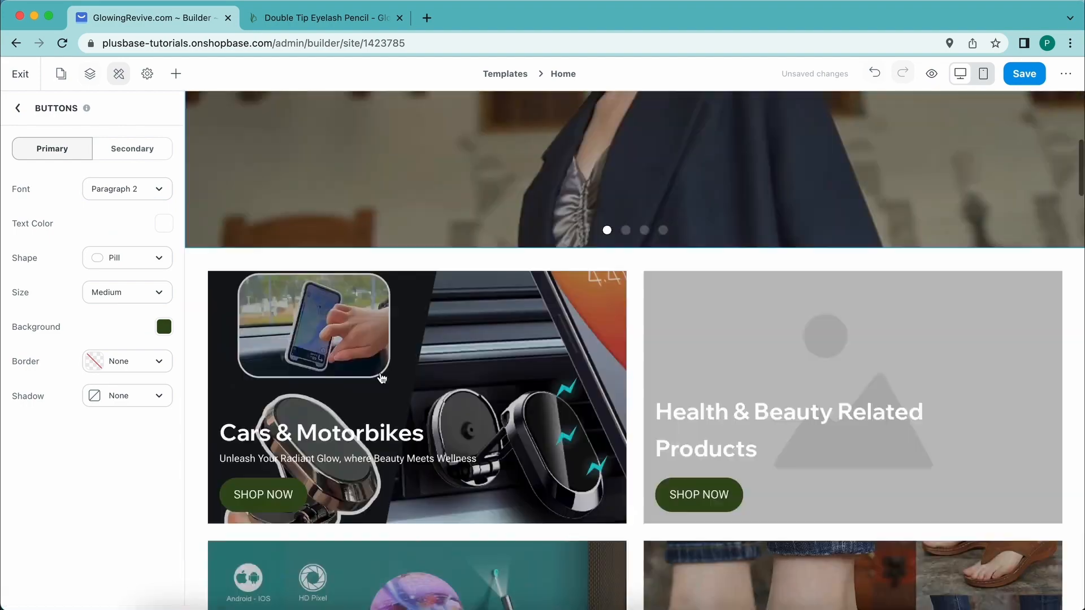
{"action": "scroll", "coordinate": [379, 378], "scroll_direction": "down", "scroll_amount": 3}
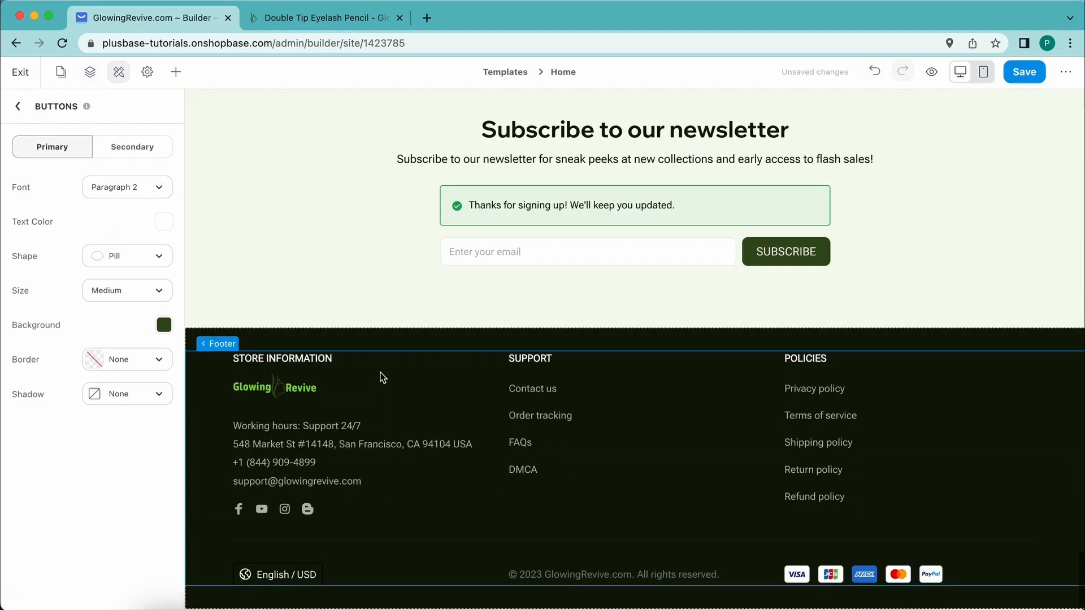
{"action": "scroll", "coordinate": [261, 232], "scroll_direction": "up", "scroll_amount": 8}
{"action": "scroll", "coordinate": [263, 234], "scroll_direction": "up", "scroll_amount": 15}
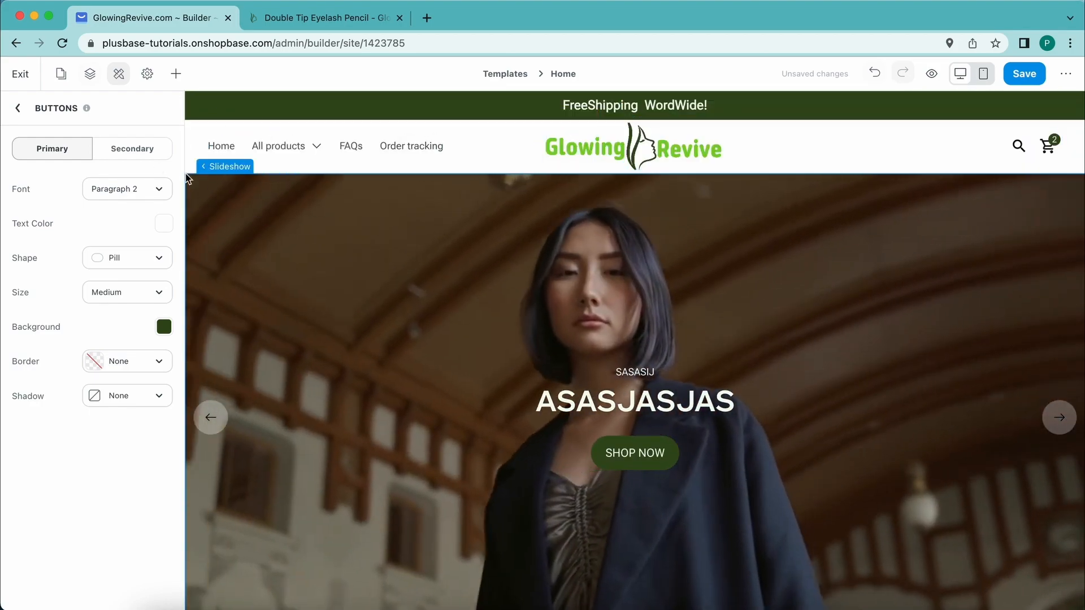
Step: Leave the button styles, open the website's color settings, and look over the current palette and color library
{"action": "left_click", "coordinate": [18, 110]}
{"action": "left_click", "coordinate": [75, 140]}
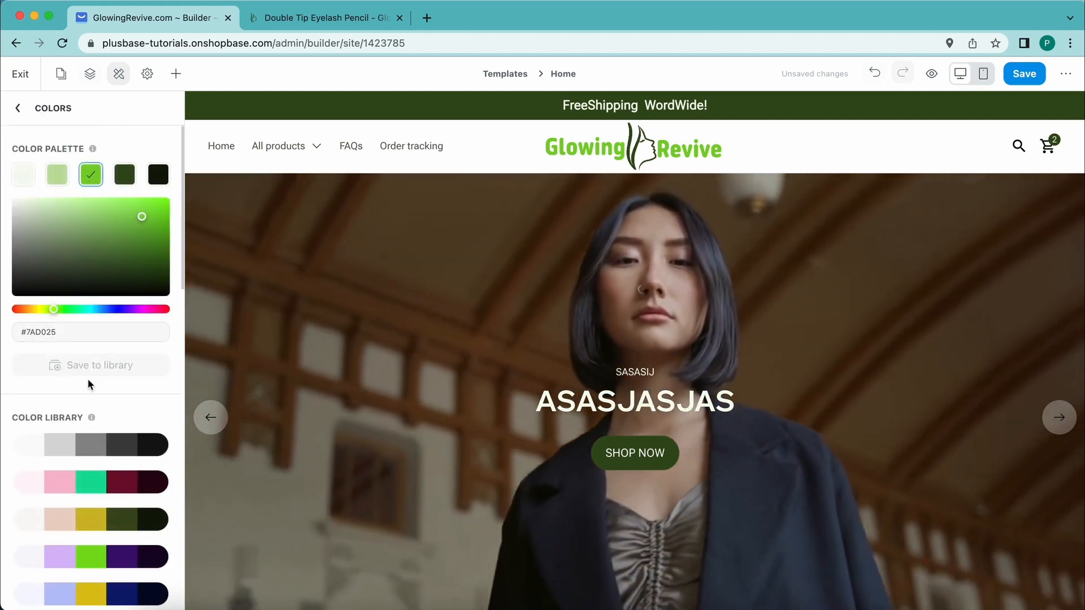
{"action": "scroll", "coordinate": [68, 456], "scroll_direction": "down", "scroll_amount": 2}
{"action": "scroll", "coordinate": [80, 232], "scroll_direction": "up", "scroll_amount": 2}
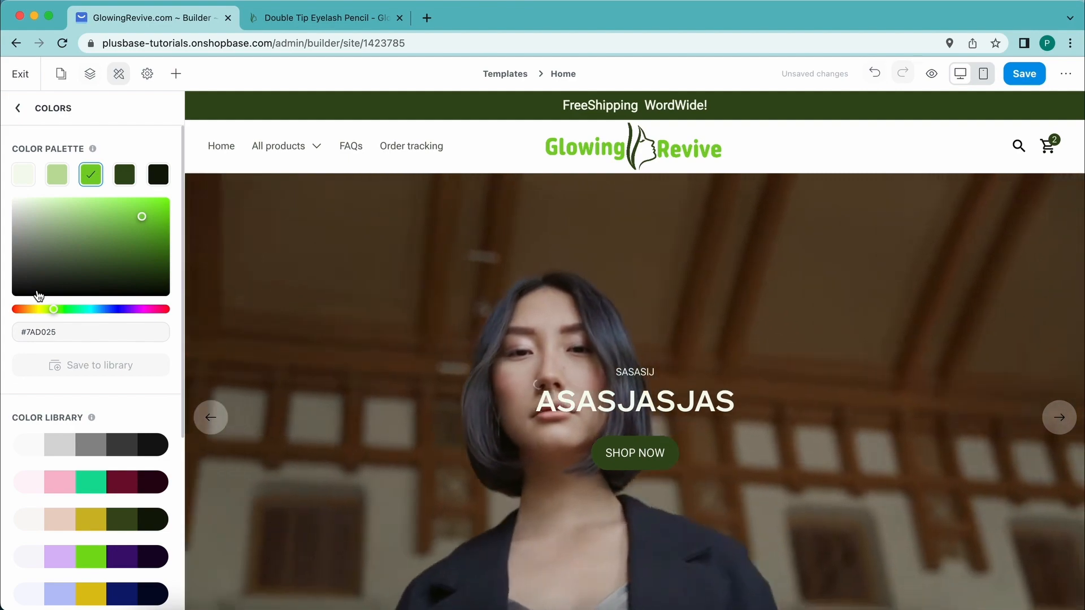
Step: Check the color library's preset palettes, save the website's style changes and exit the builder
{"action": "scroll", "coordinate": [39, 293], "scroll_direction": "down", "scroll_amount": 3}
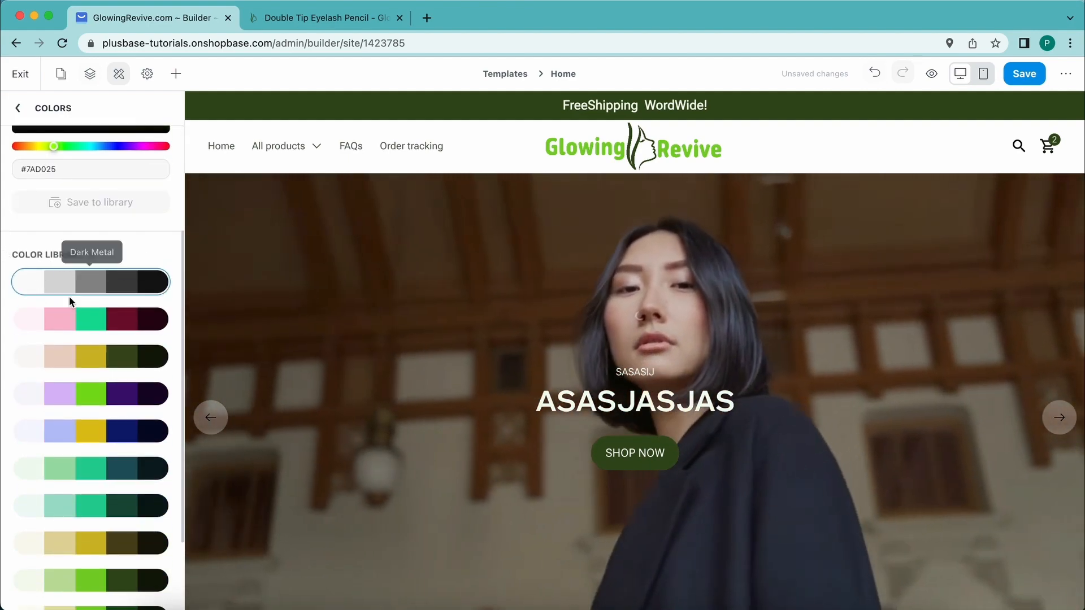
{"action": "scroll", "coordinate": [39, 362], "scroll_direction": "down", "scroll_amount": 3}
{"action": "scroll", "coordinate": [42, 363], "scroll_direction": "down", "scroll_amount": 8}
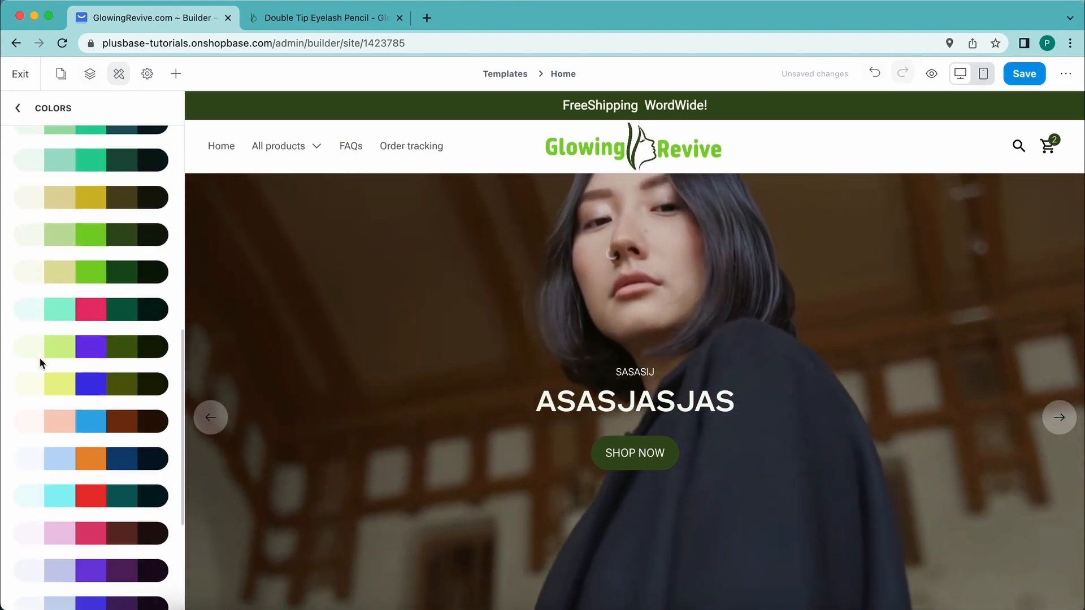
{"action": "scroll", "coordinate": [39, 360], "scroll_direction": "down", "scroll_amount": 3}
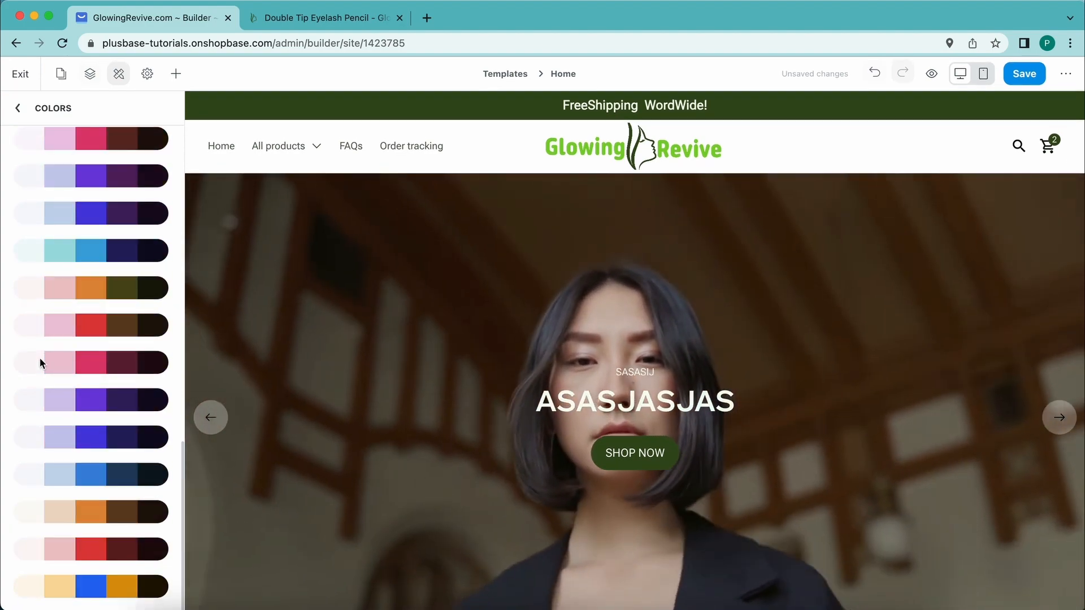
{"action": "scroll", "coordinate": [40, 358], "scroll_direction": "up", "scroll_amount": 4}
{"action": "scroll", "coordinate": [39, 358], "scroll_direction": "up", "scroll_amount": 10}
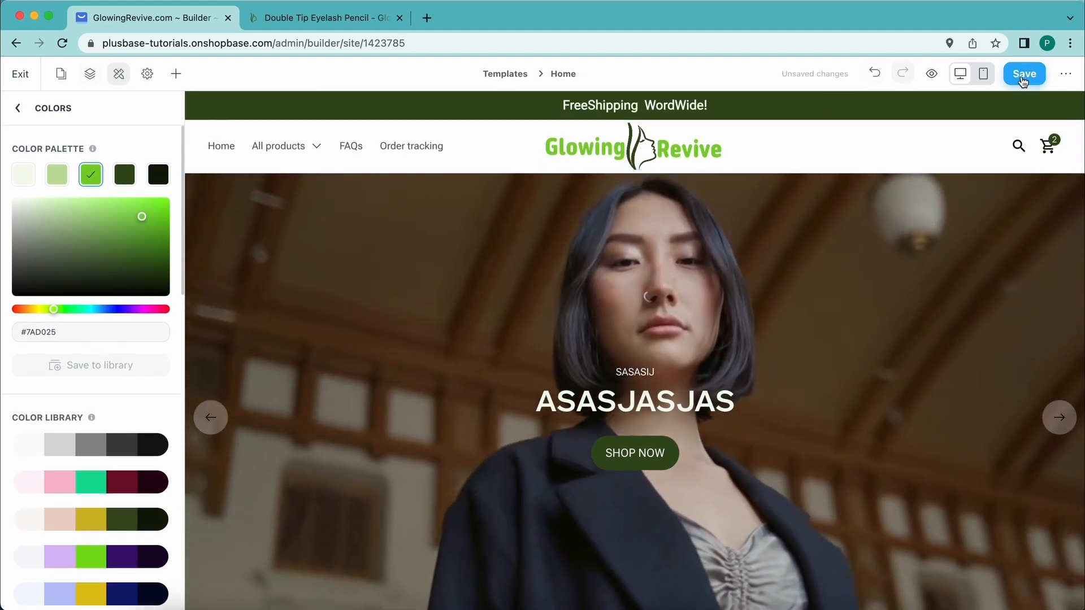
{"action": "left_click", "coordinate": [1024, 73]}
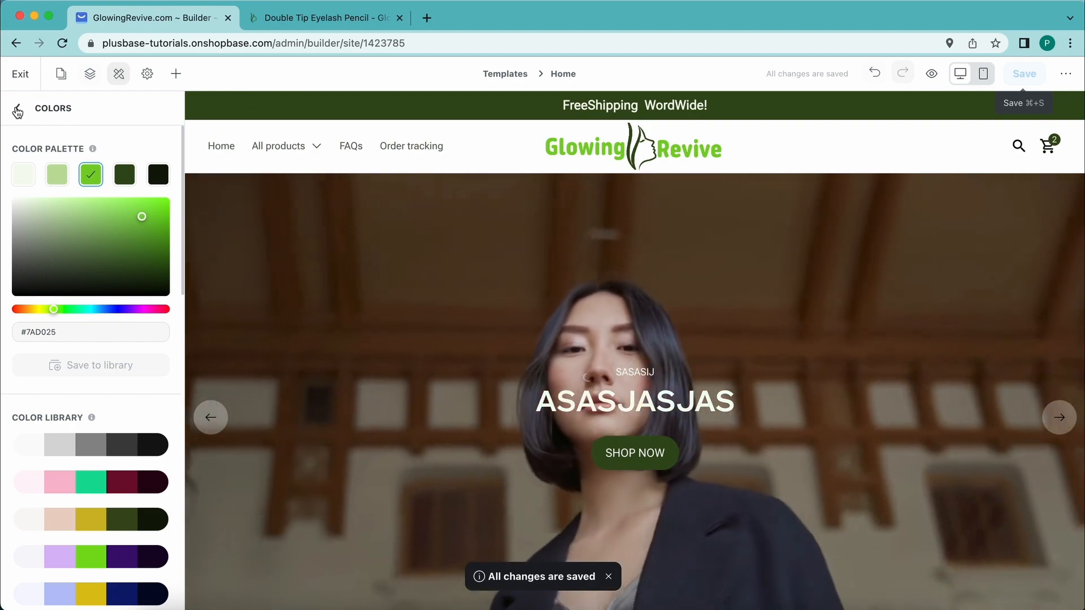
{"action": "left_click", "coordinate": [25, 76]}
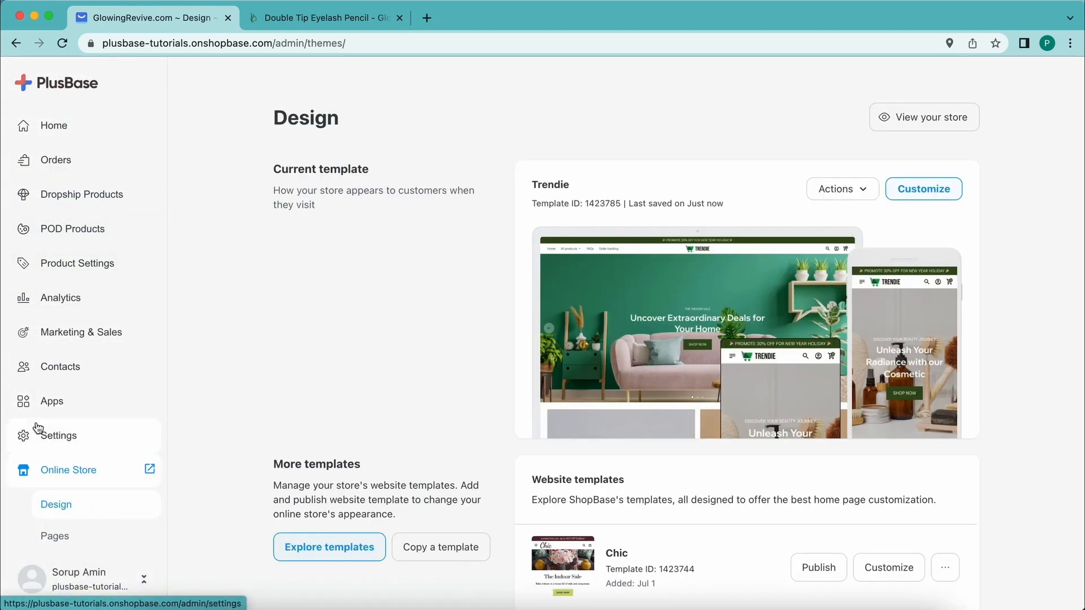
Step: Open the store's app list and enable the Boost Upsell app
{"action": "left_click", "coordinate": [67, 402]}
{"action": "scroll", "coordinate": [186, 446], "scroll_direction": "down", "scroll_amount": 3}
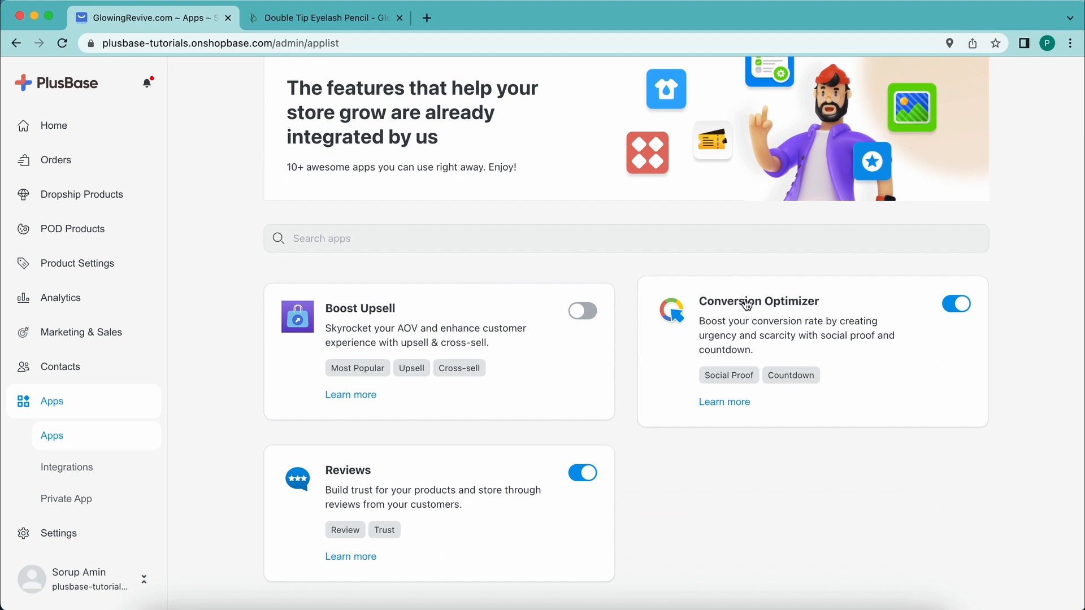
{"action": "left_click", "coordinate": [580, 313]}
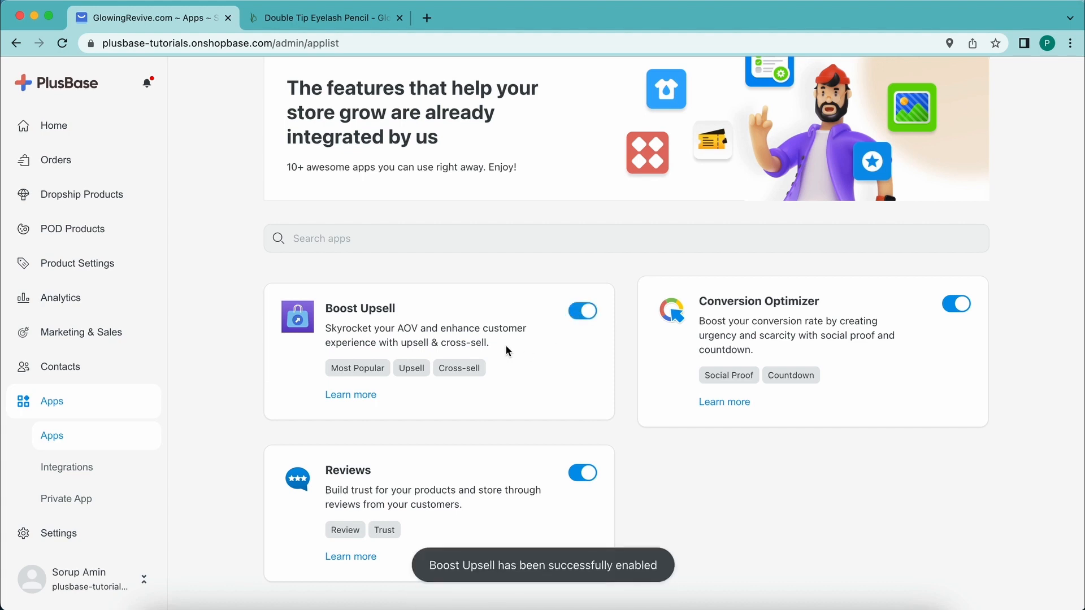
Step: Open the Boost Upsell dashboard and look through the products listed in its product and collection search
{"action": "left_click", "coordinate": [382, 310]}
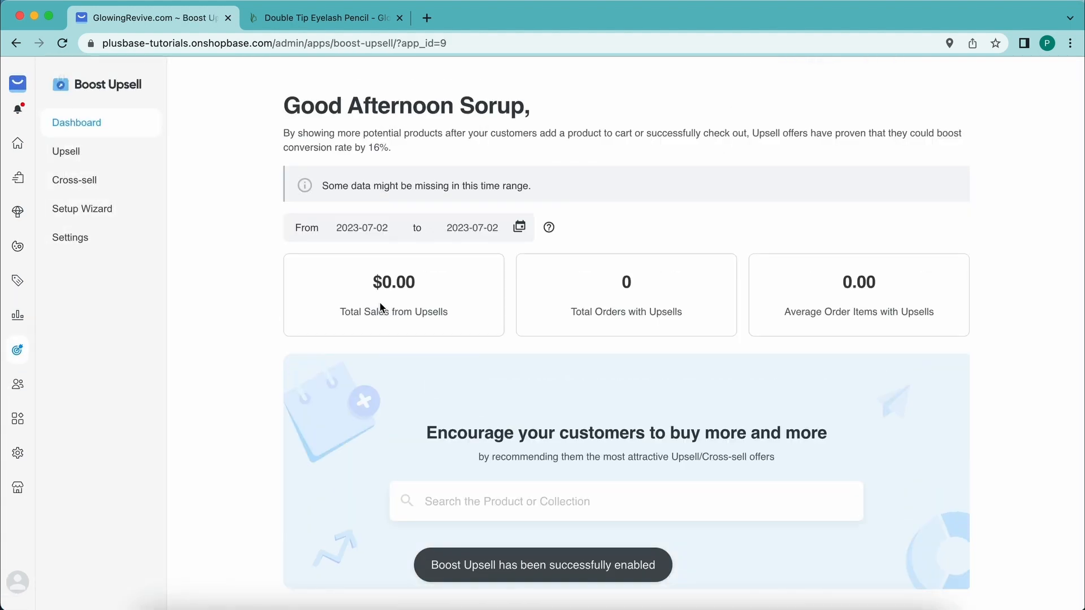
{"action": "scroll", "coordinate": [290, 327], "scroll_direction": "down", "scroll_amount": 1}
{"action": "scroll", "coordinate": [290, 326], "scroll_direction": "up", "scroll_amount": 1}
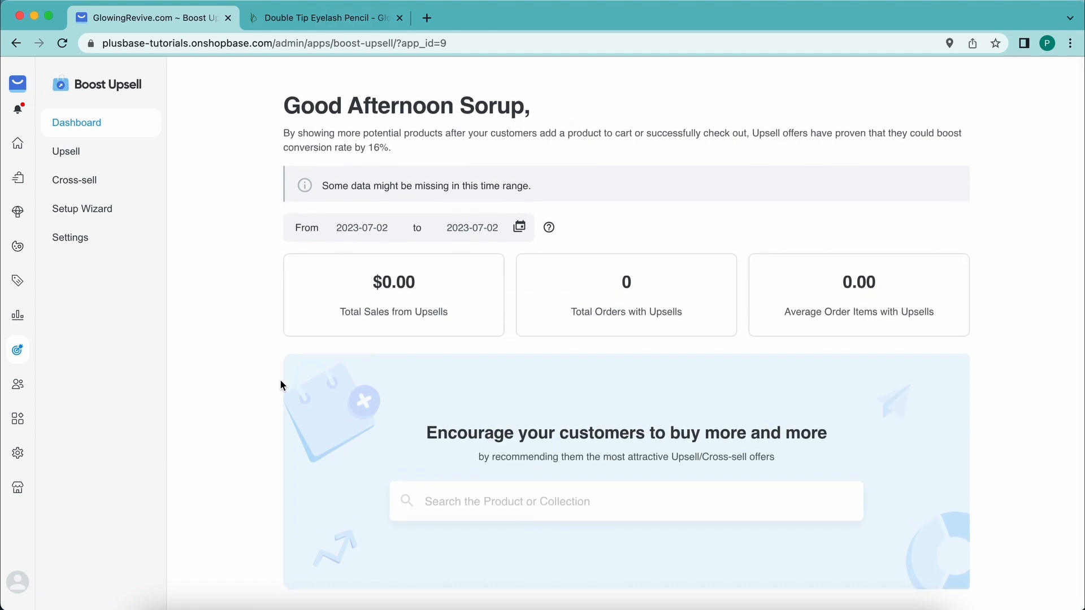
{"action": "left_click", "coordinate": [432, 508]}
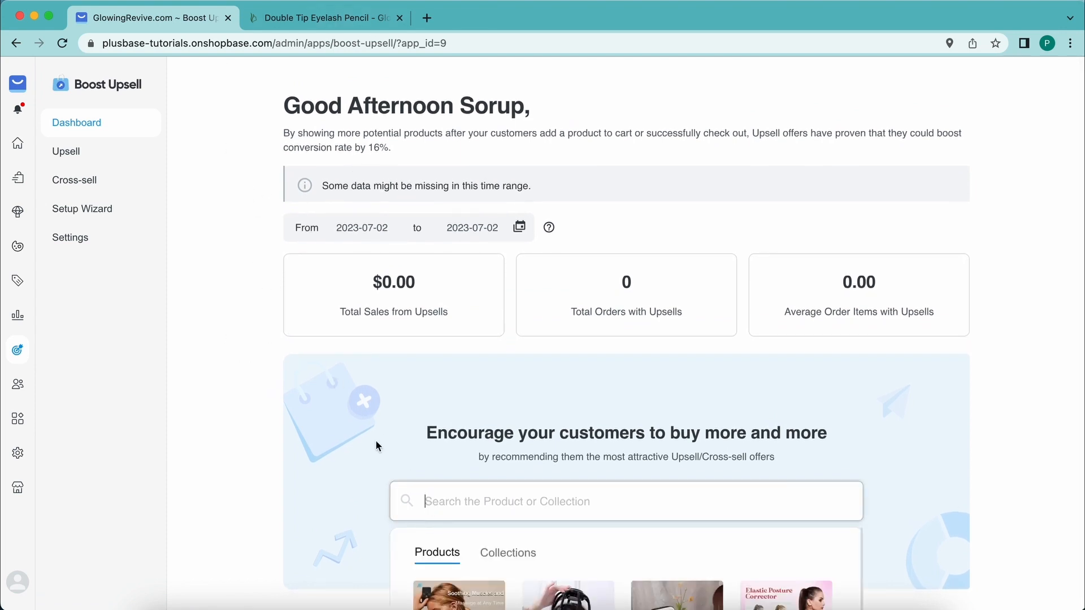
{"action": "scroll", "coordinate": [368, 435], "scroll_direction": "down", "scroll_amount": 3}
{"action": "scroll", "coordinate": [365, 430], "scroll_direction": "down", "scroll_amount": 3}
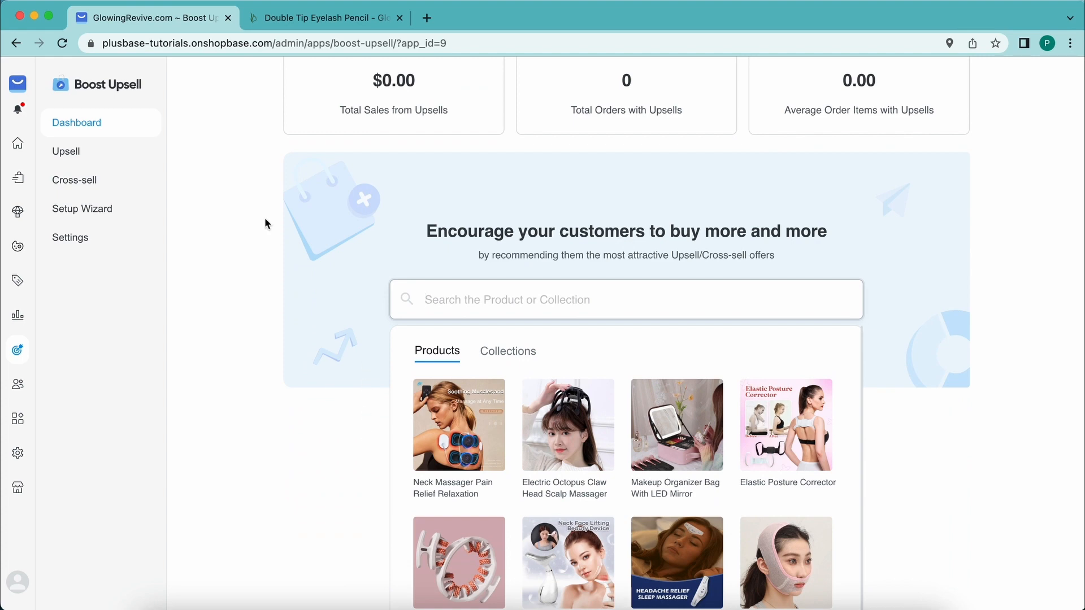
Step: Enable Smart Pre-purchase and Smart Bundles in the Boost Upsell settings and save the changes
{"action": "left_click", "coordinate": [70, 238]}
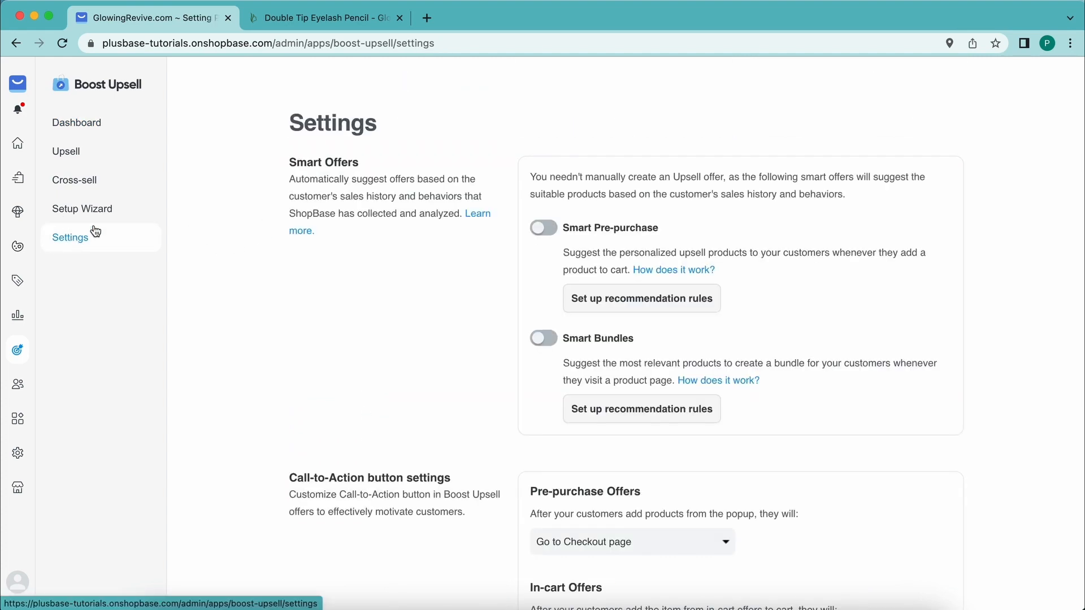
{"action": "left_click", "coordinate": [544, 228]}
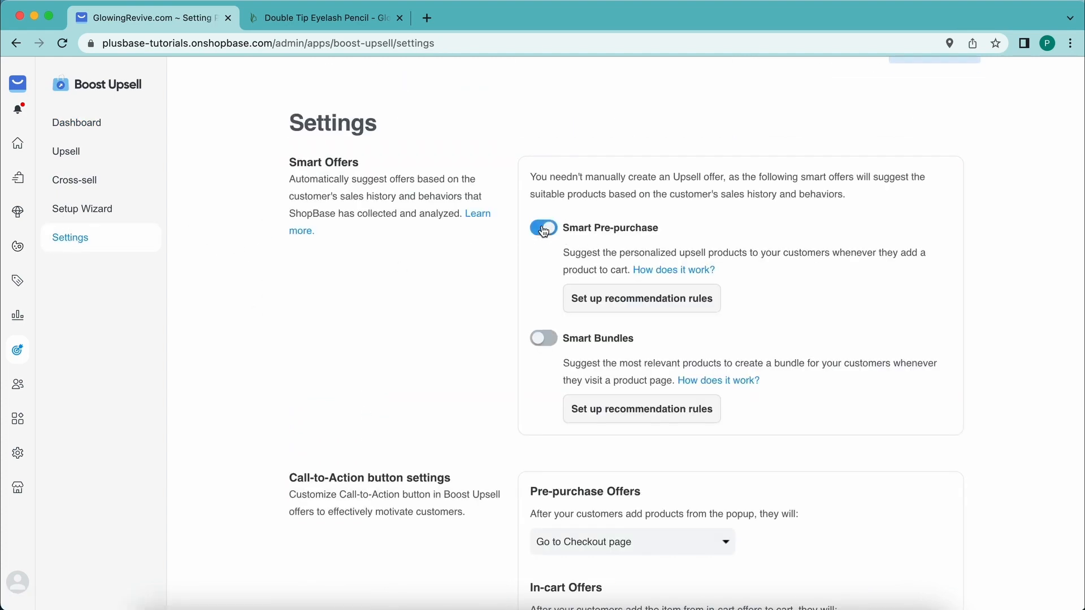
{"action": "left_click", "coordinate": [544, 340]}
{"action": "scroll", "coordinate": [543, 339], "scroll_direction": "down", "scroll_amount": 2}
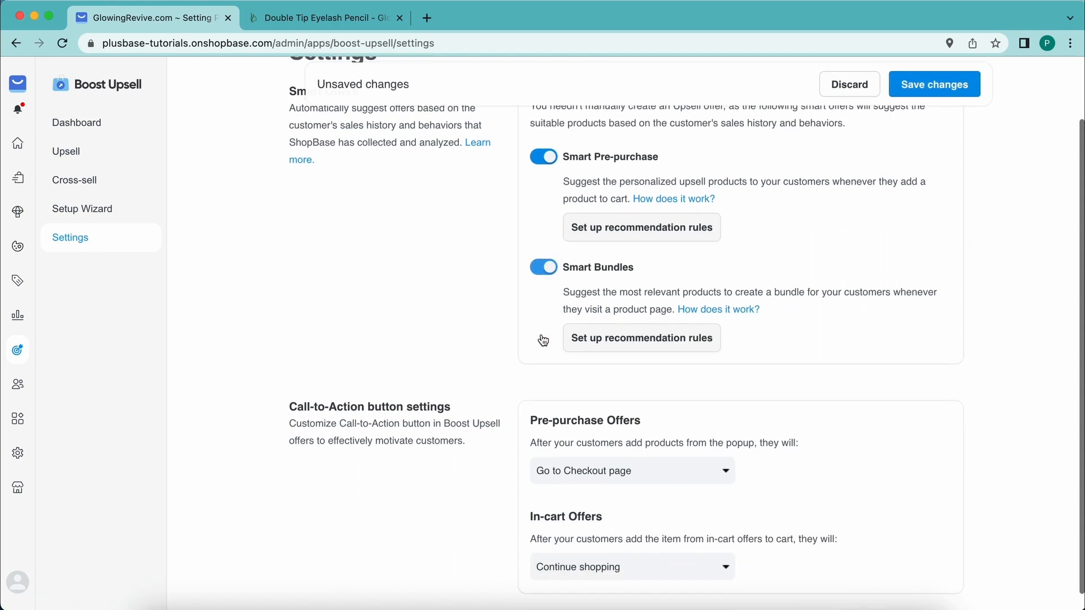
{"action": "scroll", "coordinate": [541, 340], "scroll_direction": "up", "scroll_amount": 2}
{"action": "left_click", "coordinate": [936, 85]}
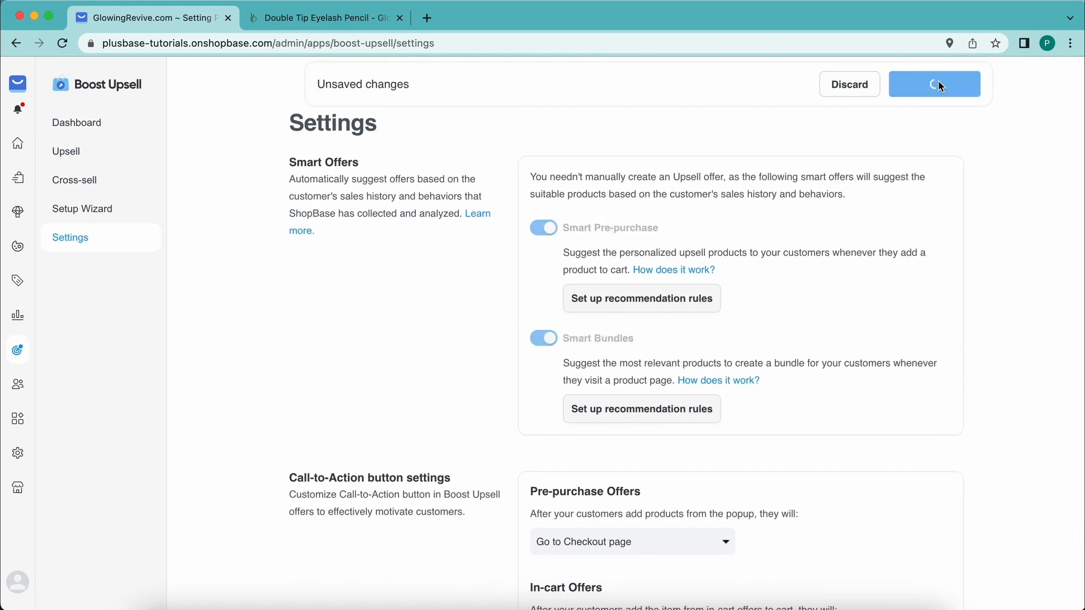
Step: Try the manually selected products and "is not one of these products" options in the pre-purchase target rules, and return to the settings without saving
{"action": "left_click", "coordinate": [603, 299]}
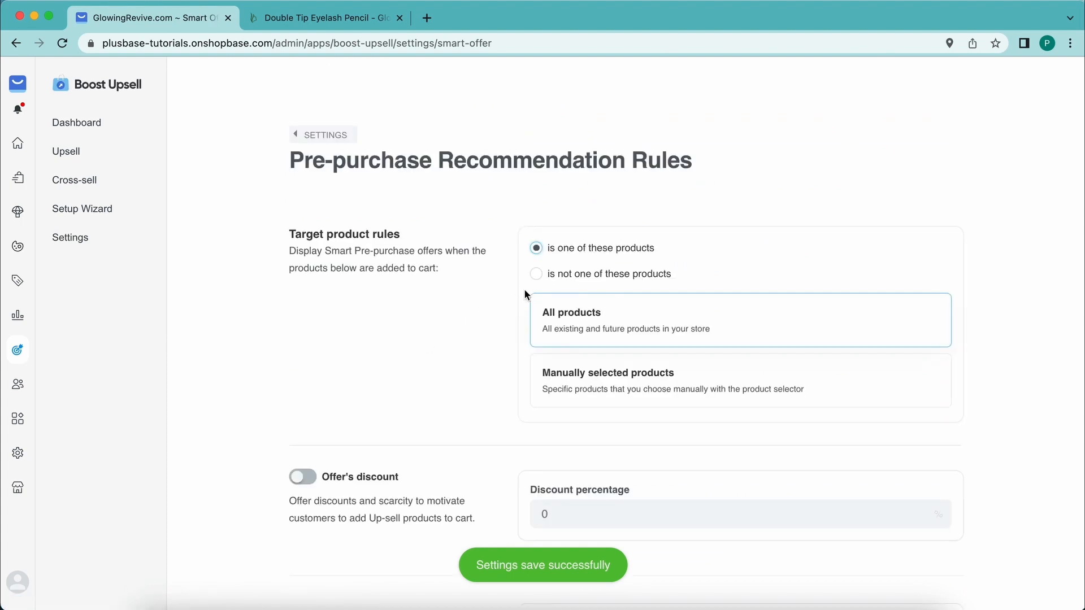
{"action": "scroll", "coordinate": [532, 389], "scroll_direction": "down", "scroll_amount": 2}
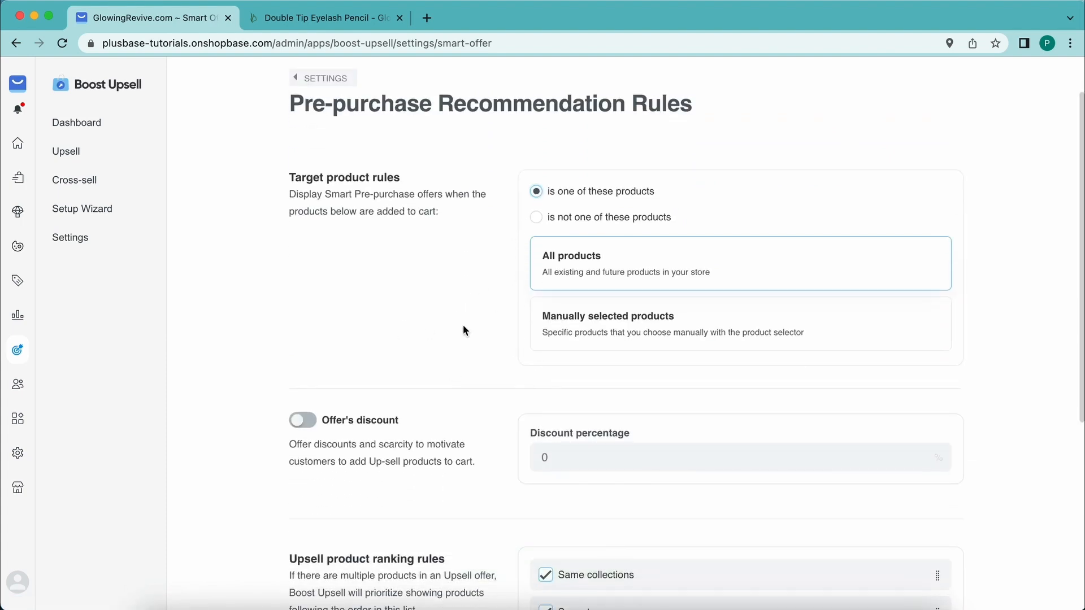
{"action": "left_click", "coordinate": [597, 325]}
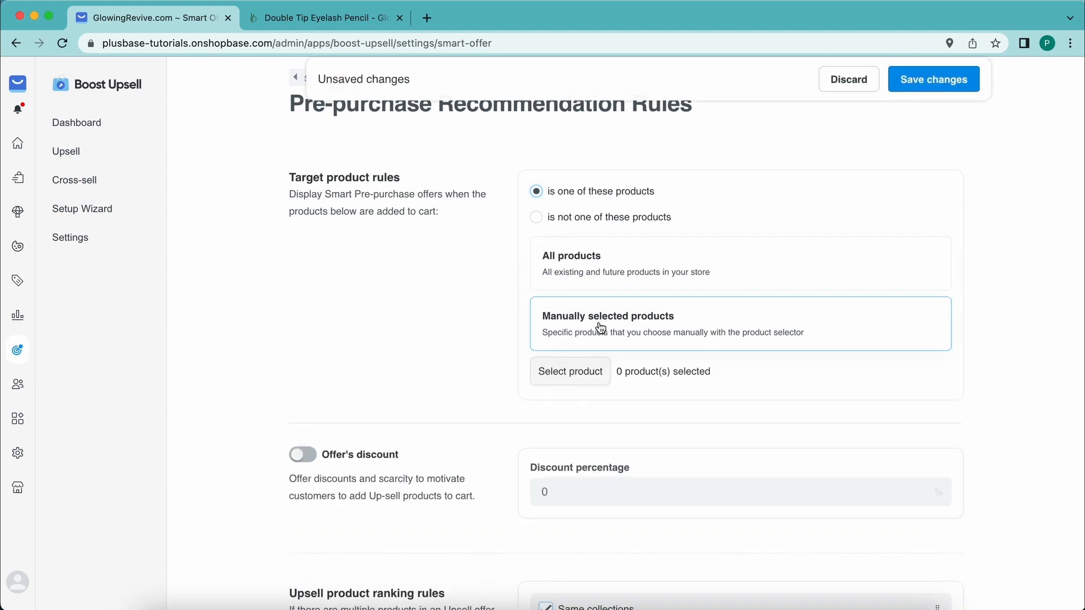
{"action": "left_click", "coordinate": [569, 371]}
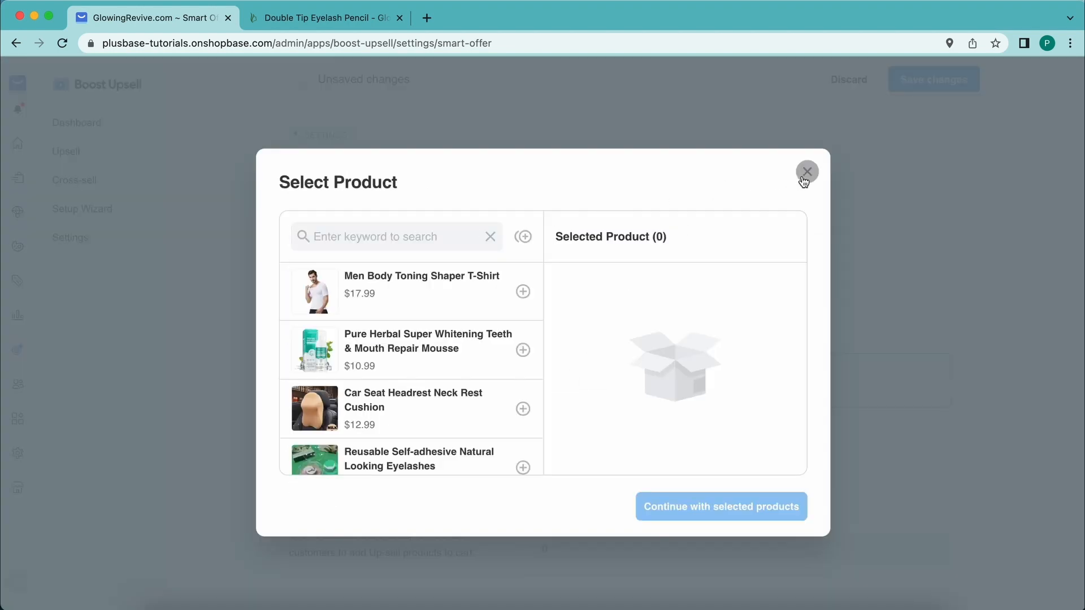
{"action": "left_click", "coordinate": [807, 172]}
{"action": "left_click", "coordinate": [535, 218]}
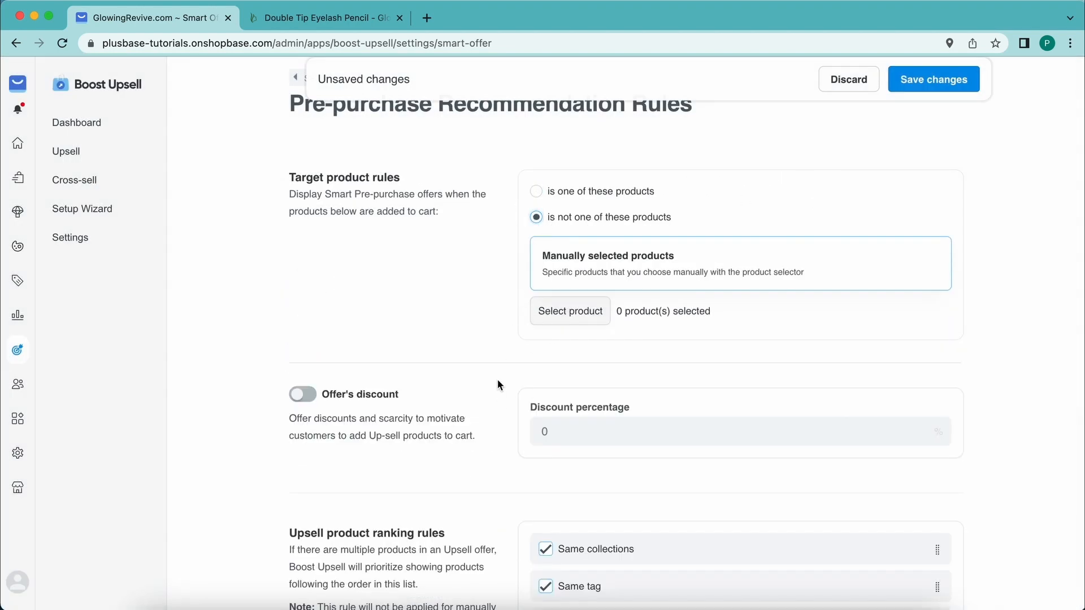
{"action": "scroll", "coordinate": [494, 322], "scroll_direction": "down", "scroll_amount": 5}
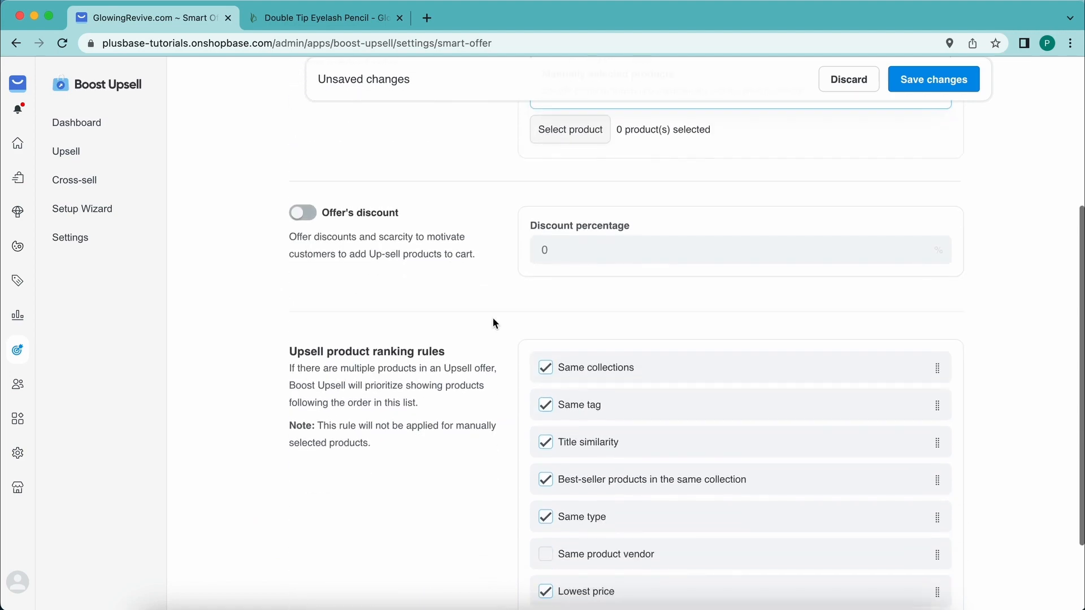
{"action": "scroll", "coordinate": [493, 323], "scroll_direction": "up", "scroll_amount": 6}
{"action": "scroll", "coordinate": [493, 317], "scroll_direction": "down", "scroll_amount": 1}
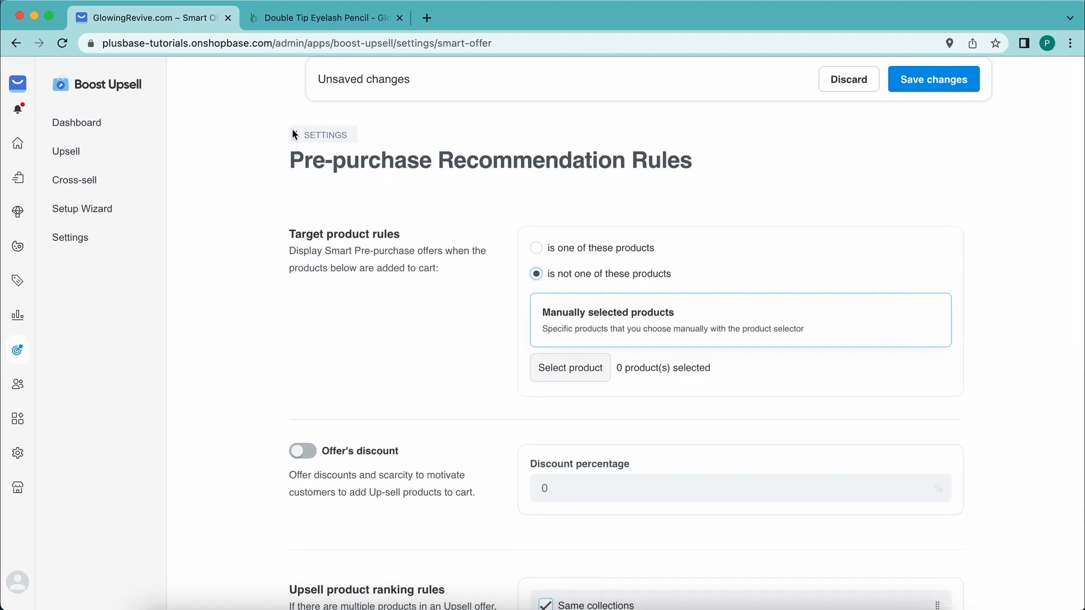
{"action": "left_click", "coordinate": [294, 131]}
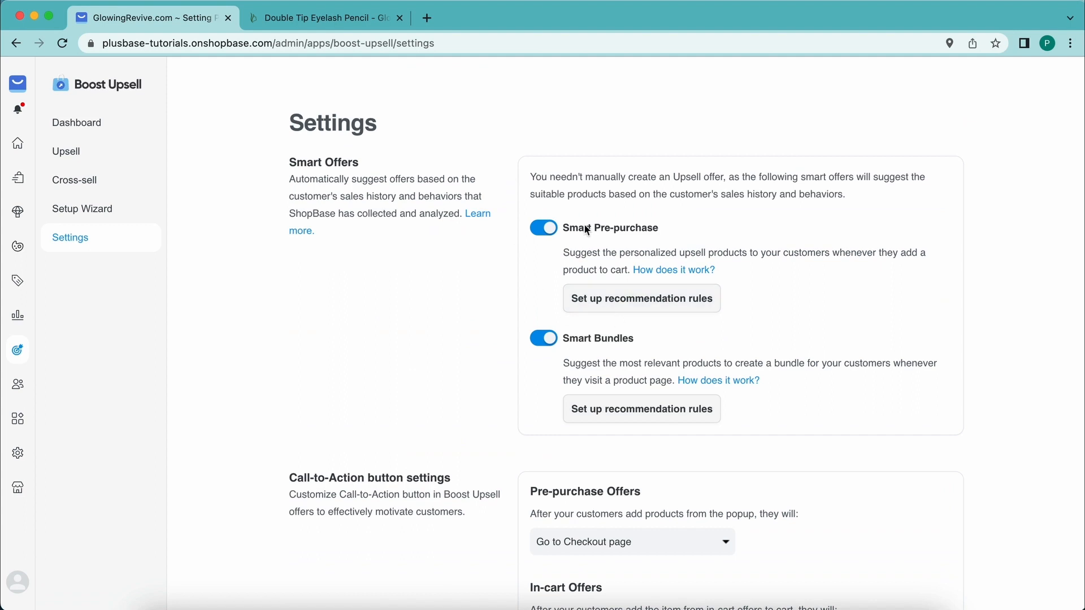
Step: Enable the offer's discount in the Smart Pre-purchase recommendation rules, set it to 10 percent, and save the changes
{"action": "left_click", "coordinate": [617, 298]}
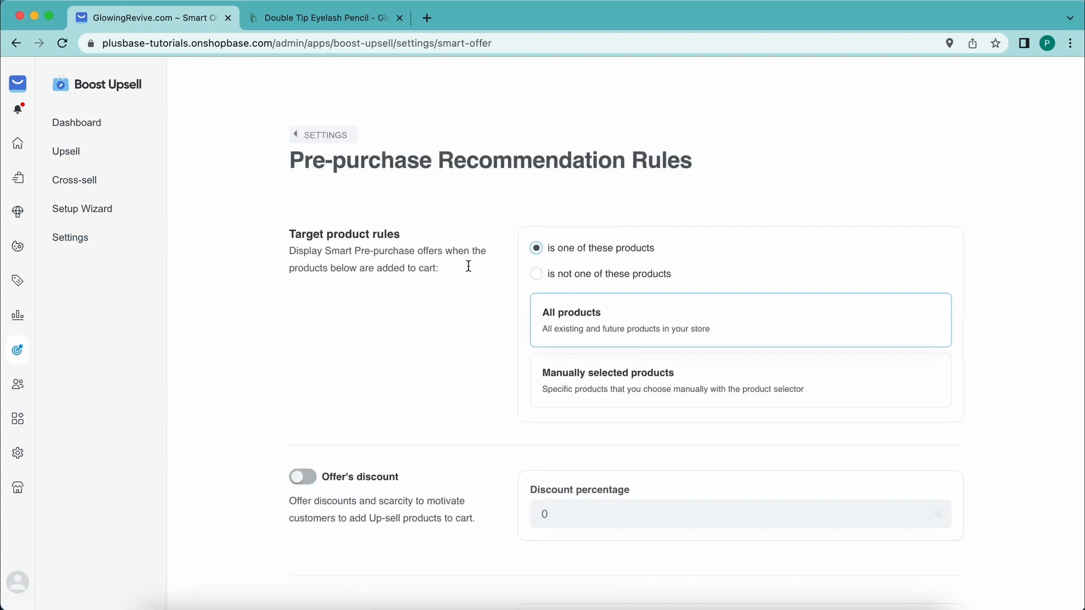
{"action": "scroll", "coordinate": [412, 298], "scroll_direction": "down", "scroll_amount": 3}
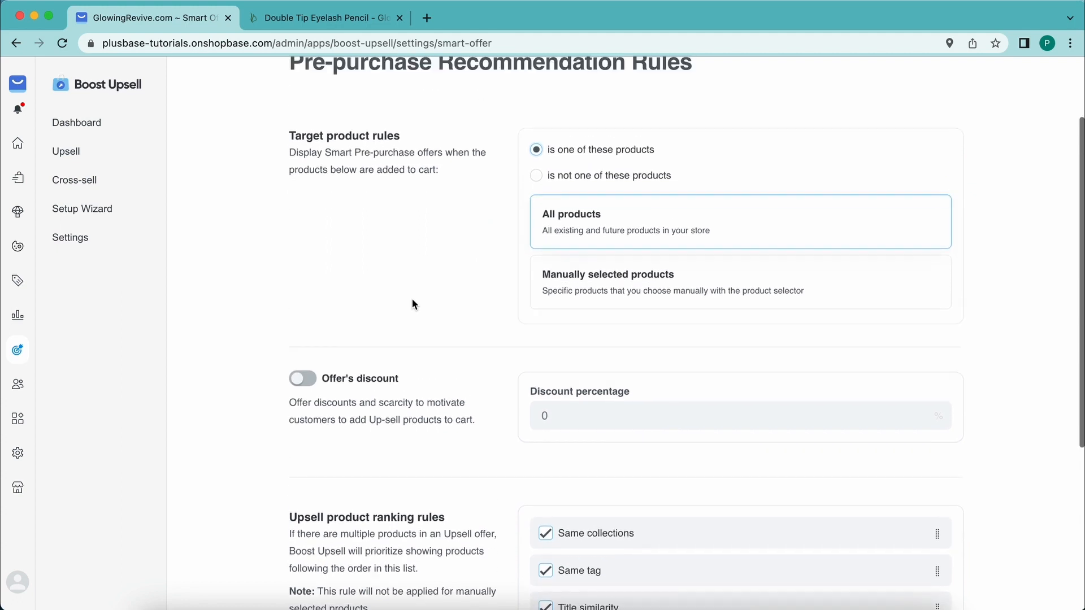
{"action": "scroll", "coordinate": [412, 300], "scroll_direction": "up", "scroll_amount": 2}
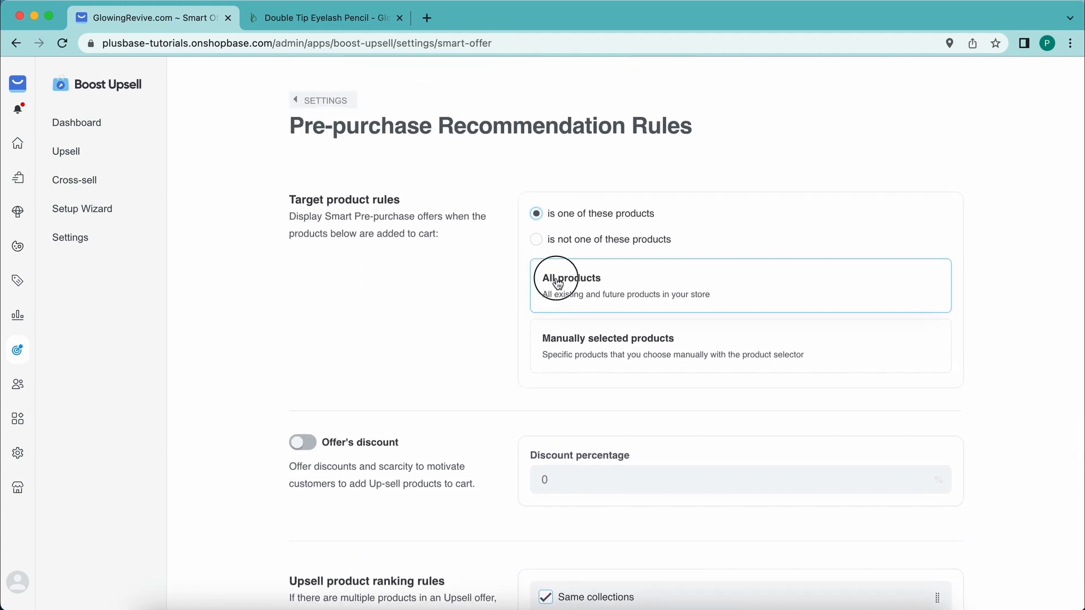
{"action": "left_click", "coordinate": [298, 452]}
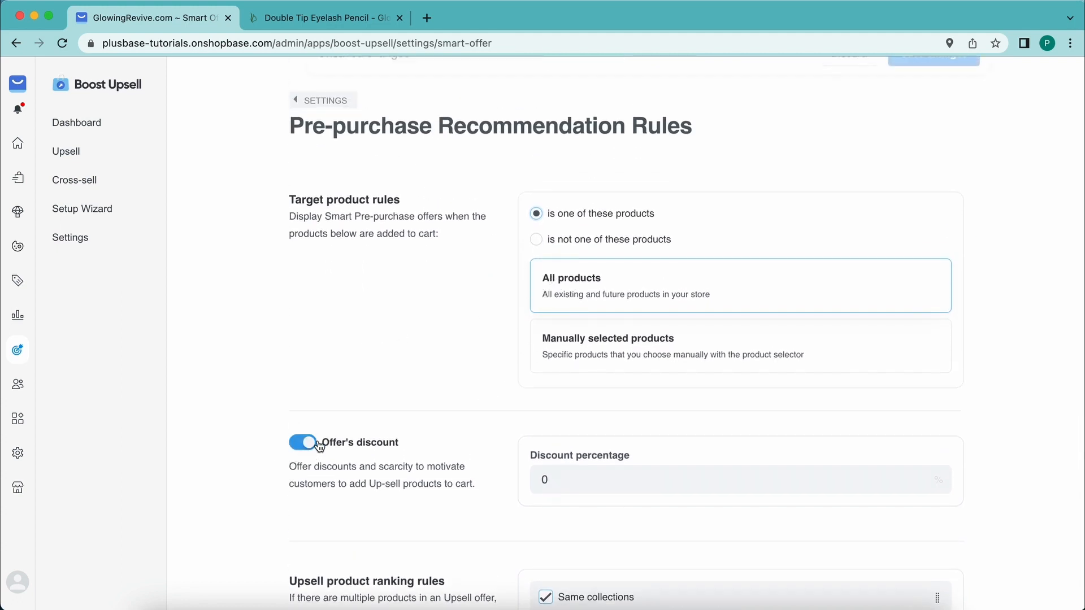
{"action": "left_click", "coordinate": [580, 480]}
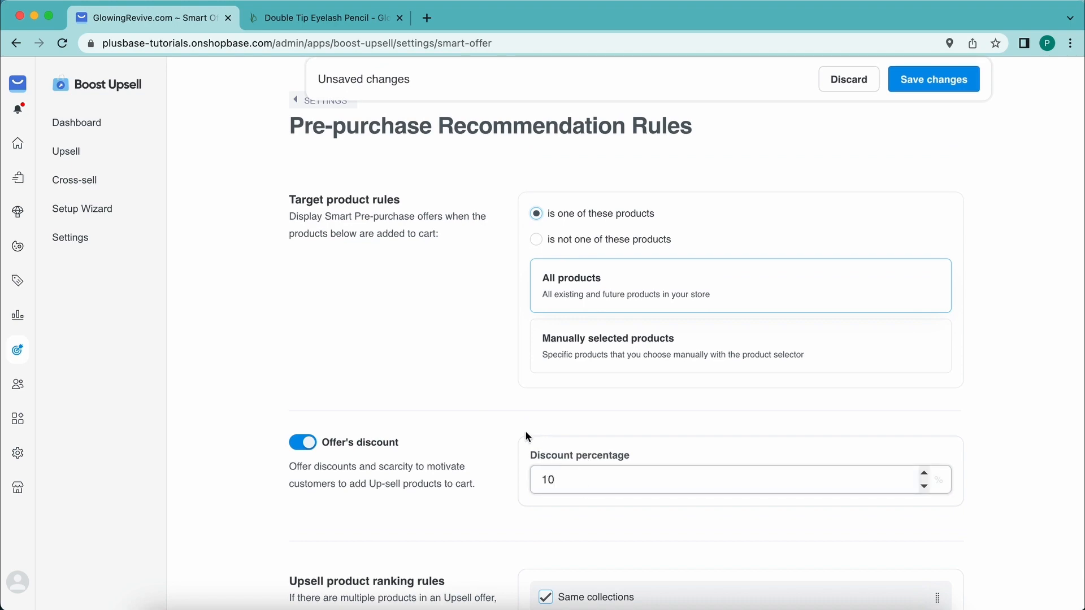
{"action": "scroll", "coordinate": [503, 421], "scroll_direction": "down", "scroll_amount": 5}
{"action": "scroll", "coordinate": [534, 353], "scroll_direction": "down", "scroll_amount": 3}
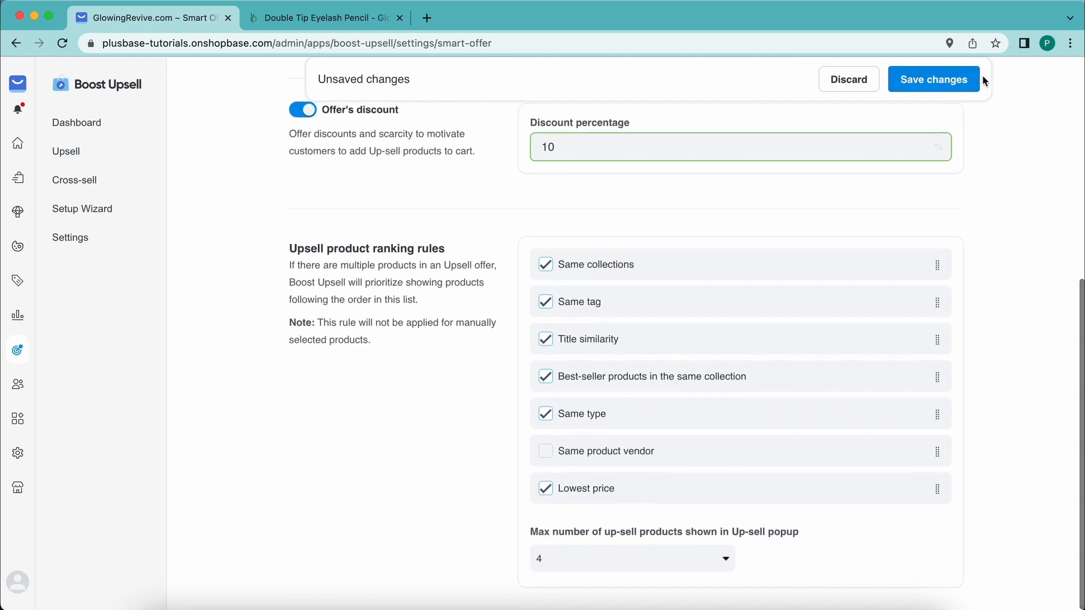
{"action": "left_click", "coordinate": [963, 80]}
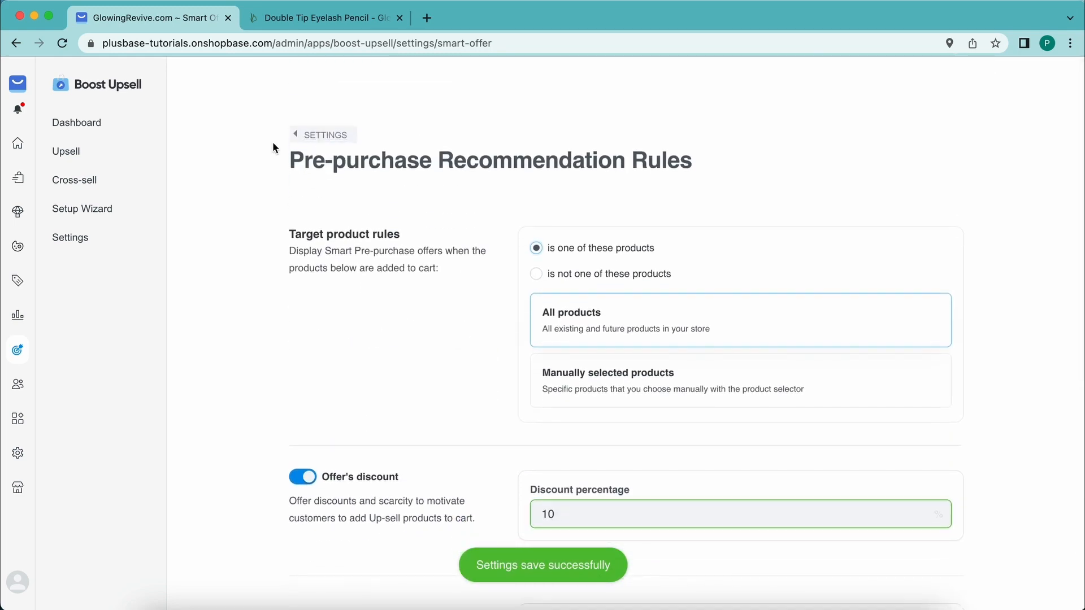
Step: Enable the offer's discount in the Smart Bundles recommendation rules, set it to 10 percent, and save the changes
{"action": "left_click", "coordinate": [297, 135]}
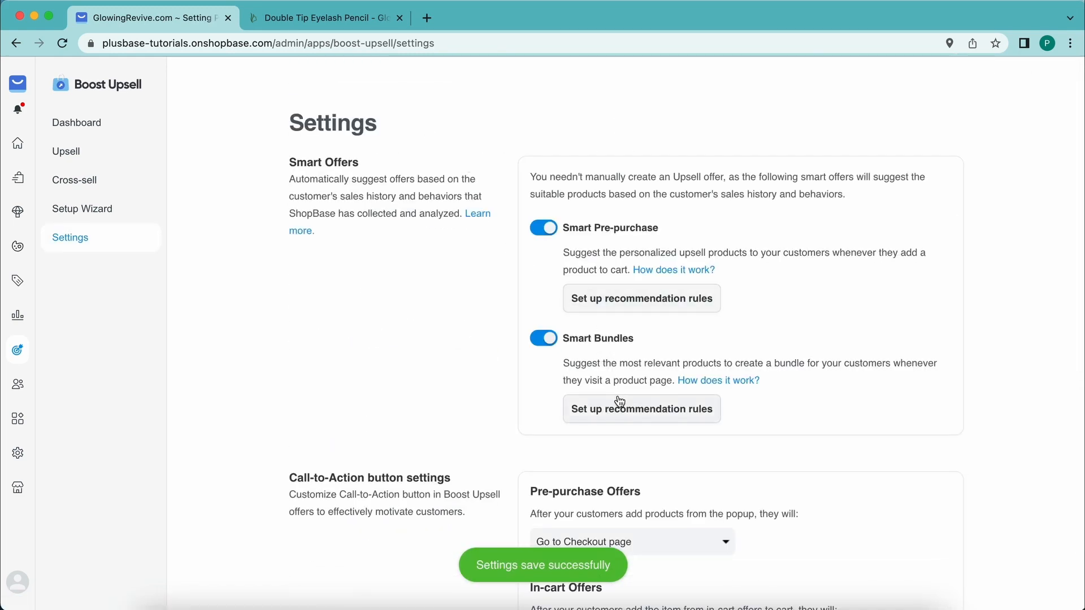
{"action": "left_click", "coordinate": [620, 402]}
{"action": "left_click", "coordinate": [303, 204]}
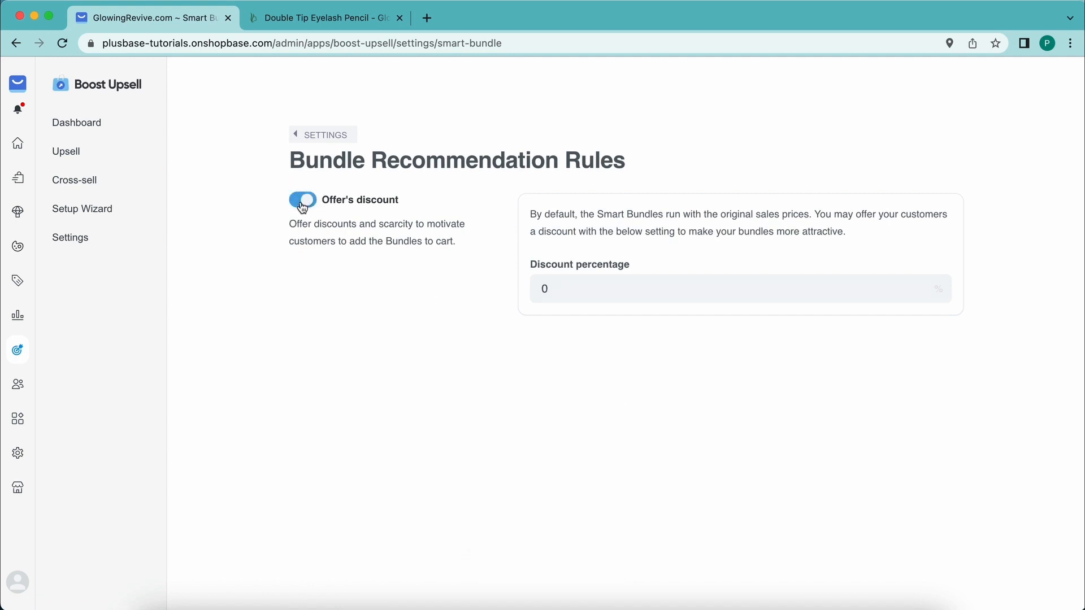
{"action": "left_click", "coordinate": [542, 286]}
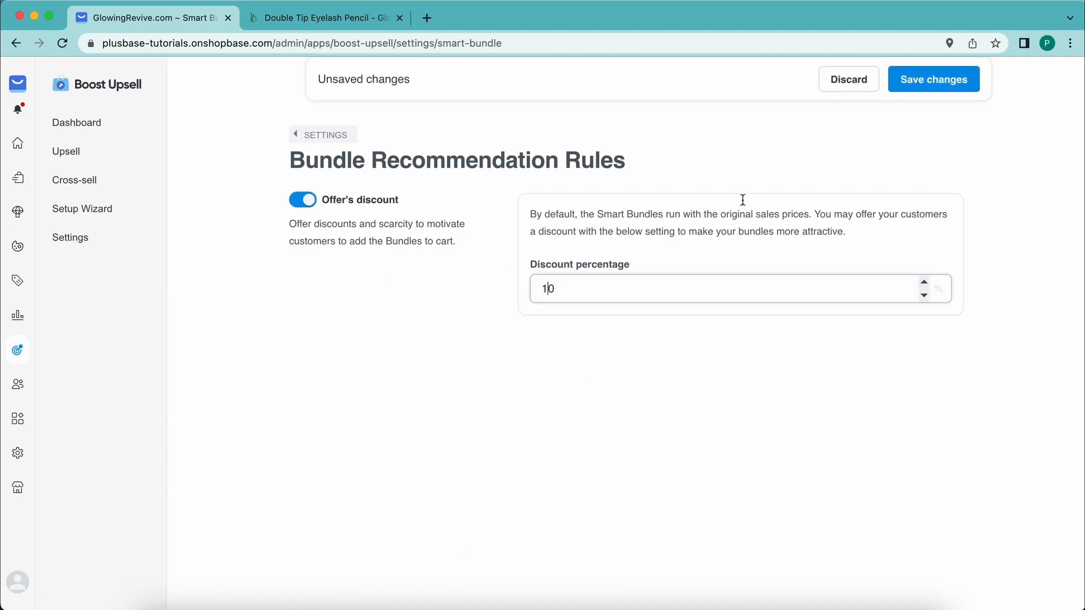
{"action": "left_click", "coordinate": [939, 80]}
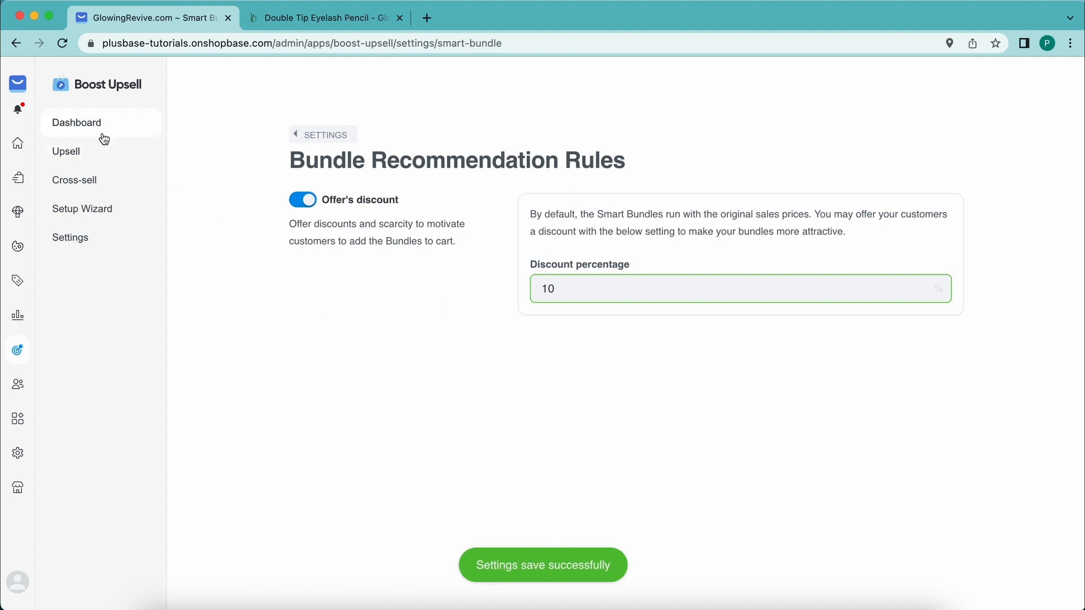
Step: Return to the Boost Upsell settings and review the smart offers and call-to-action options
{"action": "left_click", "coordinate": [297, 135]}
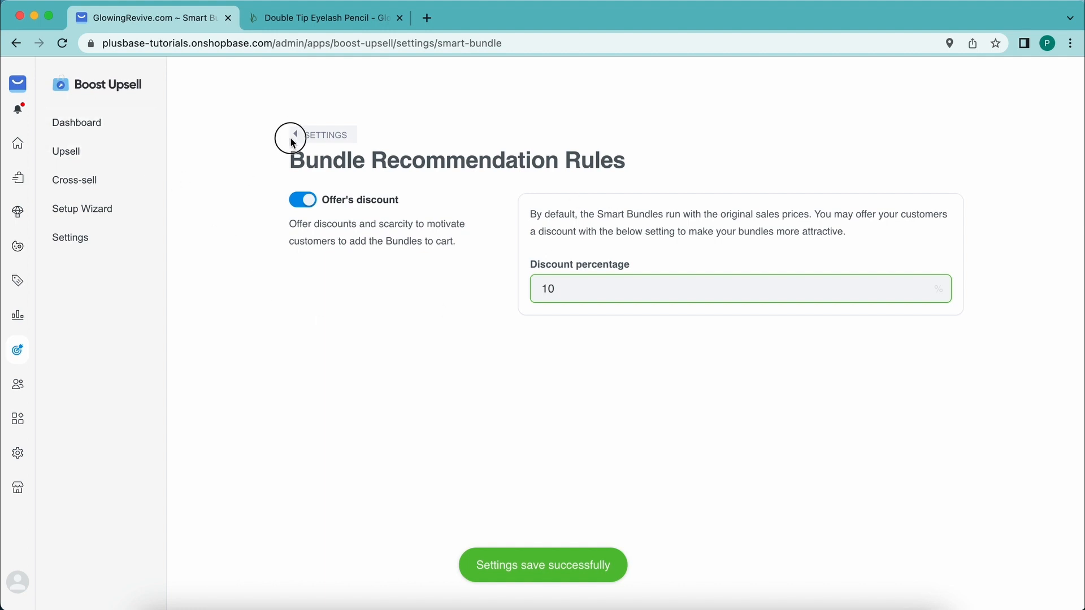
{"action": "scroll", "coordinate": [348, 408], "scroll_direction": "down", "scroll_amount": 3}
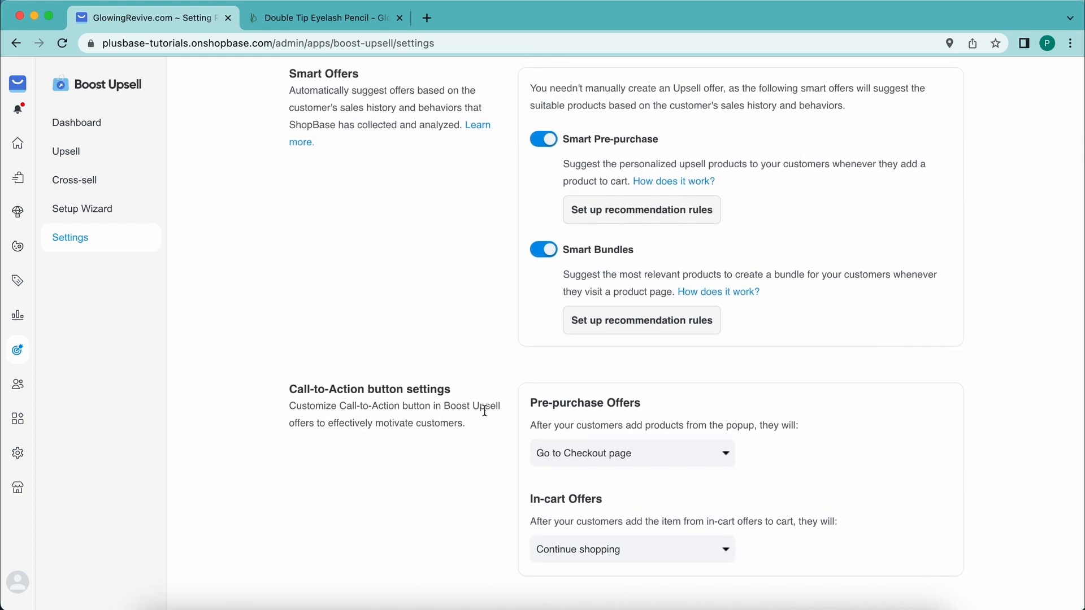
{"action": "scroll", "coordinate": [559, 405], "scroll_direction": "up", "scroll_amount": 2}
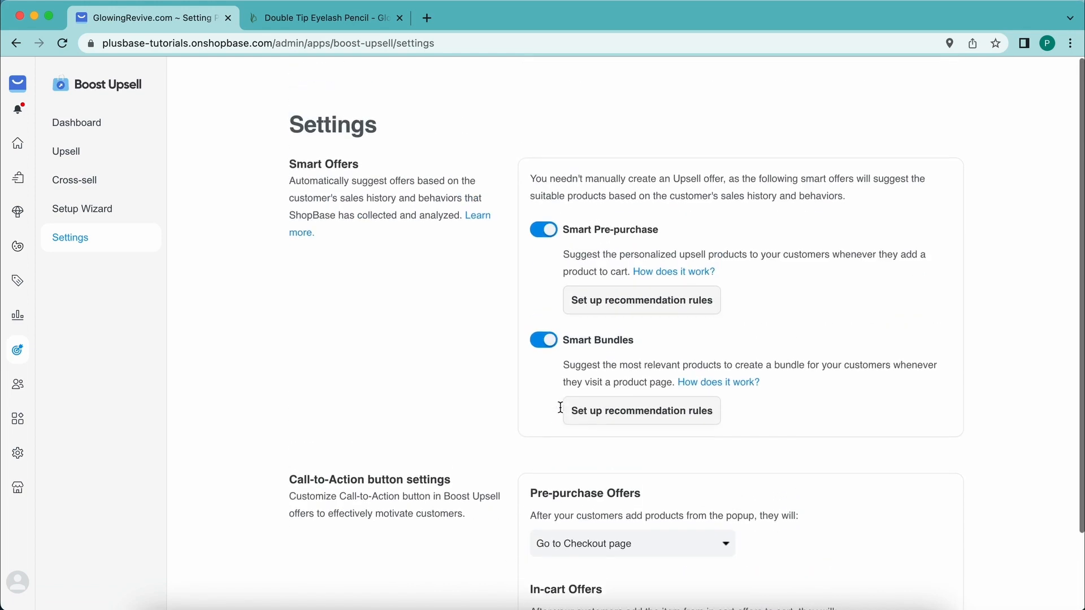
{"action": "scroll", "coordinate": [559, 405], "scroll_direction": "down", "scroll_amount": 2}
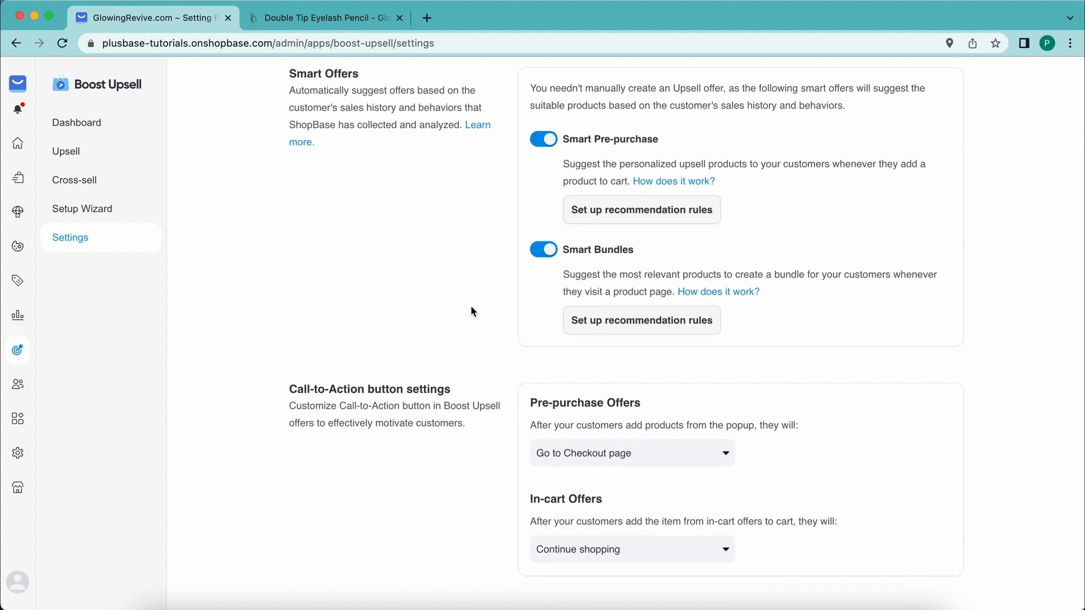
Step: Start creating a new upsell offer of the pre-purchase type and look over its form
{"action": "left_click", "coordinate": [77, 127]}
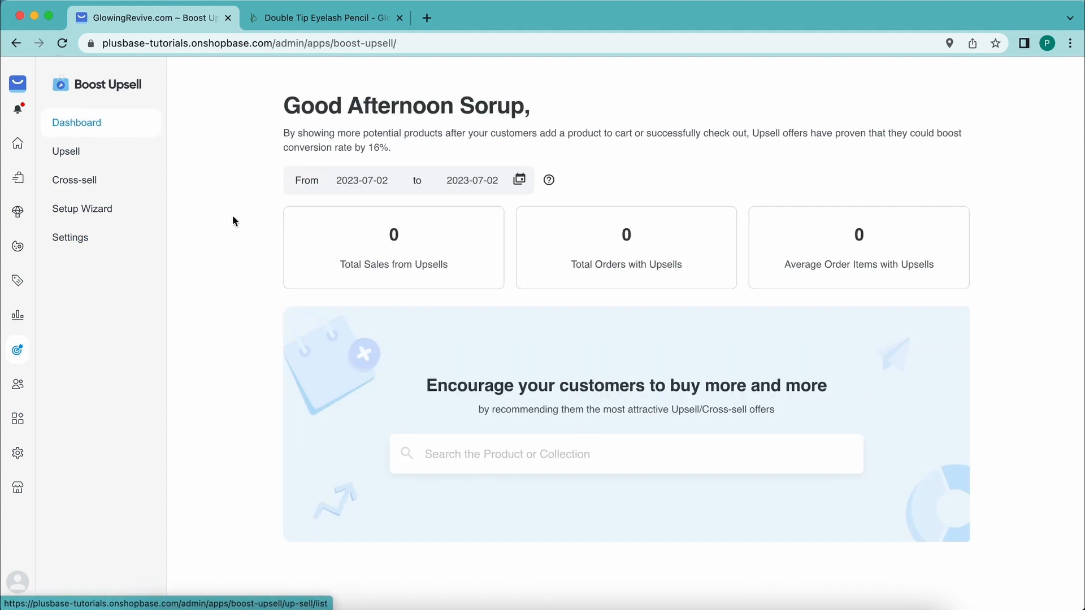
{"action": "left_click", "coordinate": [89, 153]}
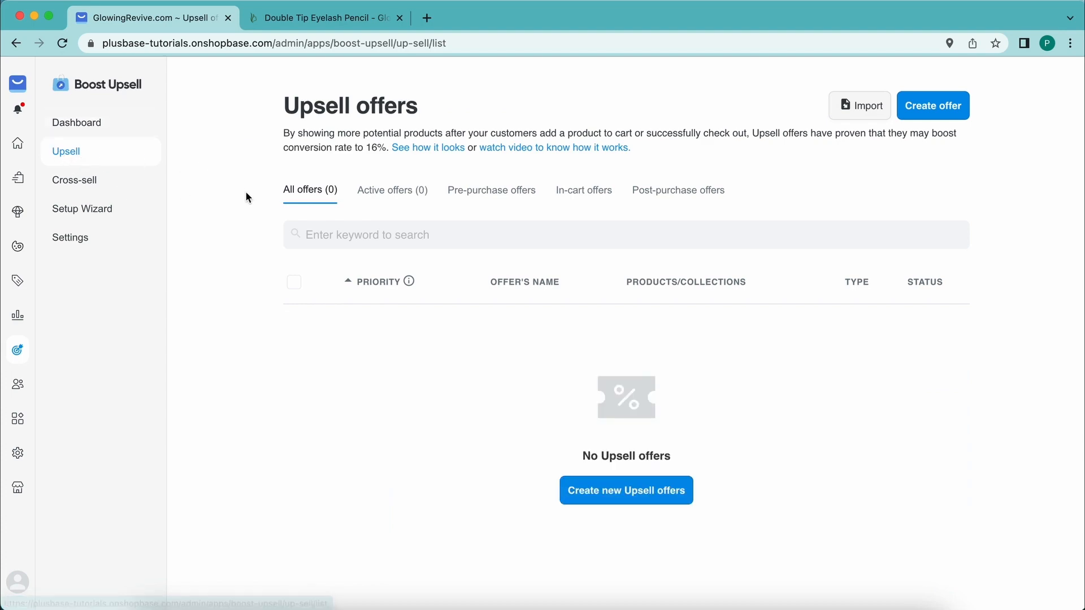
{"action": "left_click", "coordinate": [951, 112]}
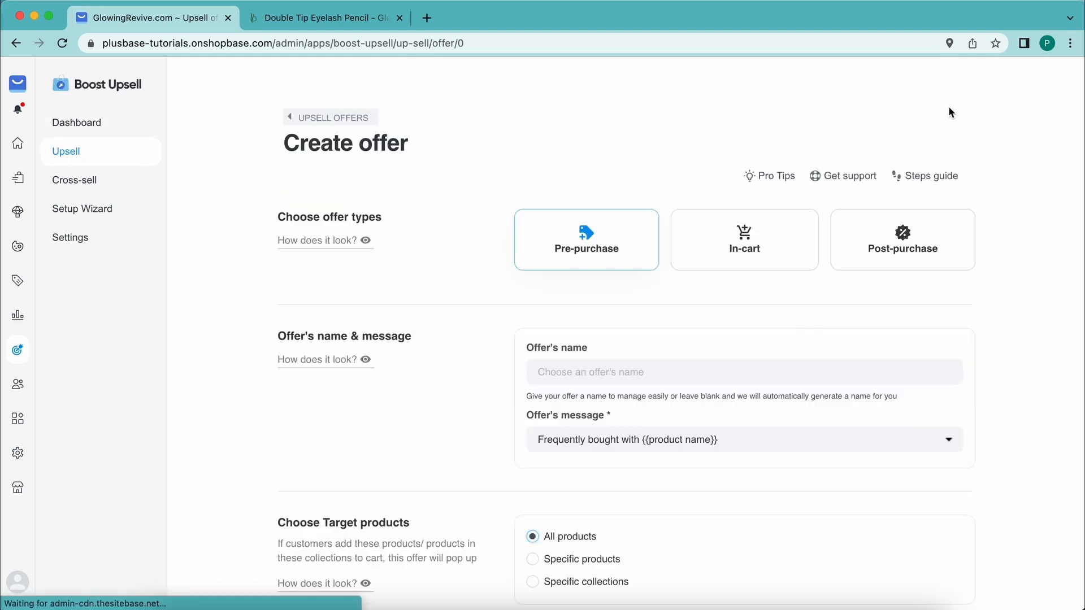
{"action": "left_click", "coordinate": [756, 168]}
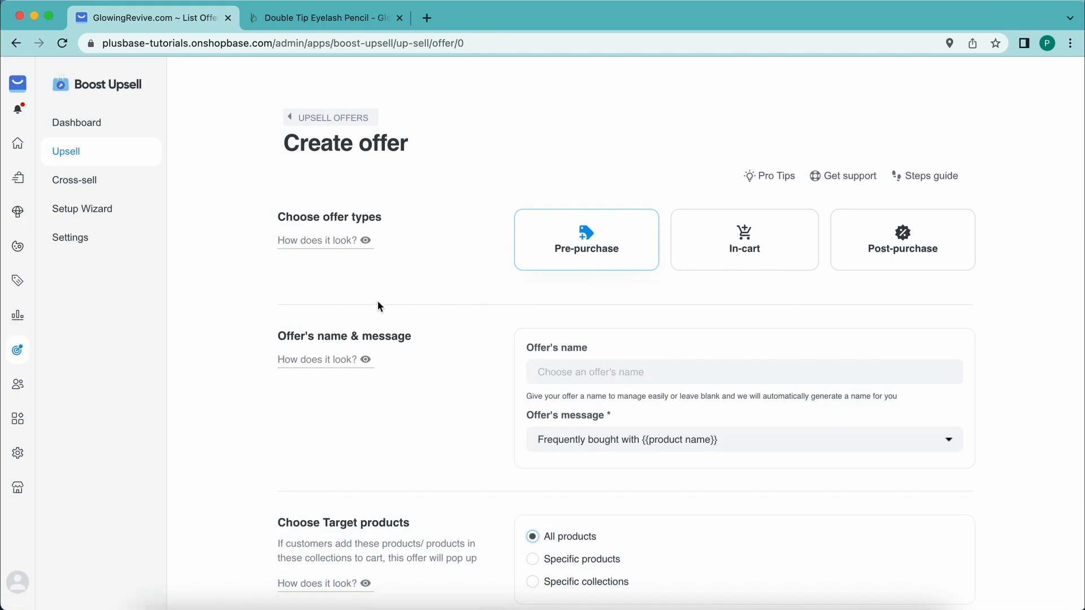
{"action": "scroll", "coordinate": [407, 337], "scroll_direction": "down", "scroll_amount": 5}
{"action": "scroll", "coordinate": [406, 335], "scroll_direction": "up", "scroll_amount": 5}
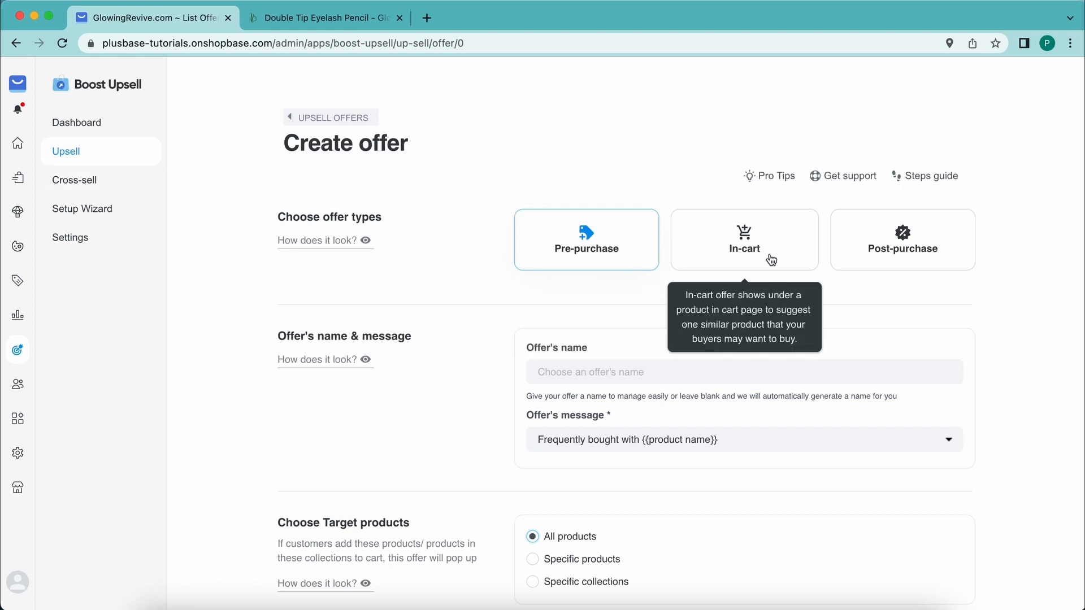
Step: Choose the message "Frequently bought with {{product name}}" and name the offer "Frequently bought - Pre-Purchase"
{"action": "scroll", "coordinate": [526, 283], "scroll_direction": "down", "scroll_amount": 1}
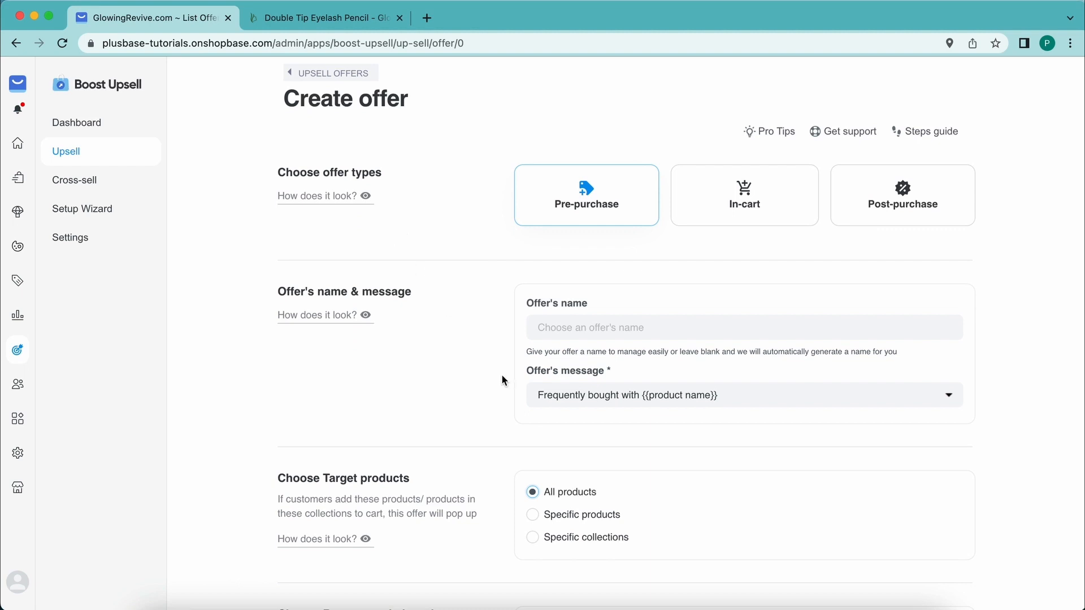
{"action": "left_click", "coordinate": [665, 394]}
{"action": "scroll", "coordinate": [557, 414], "scroll_direction": "down", "scroll_amount": 1}
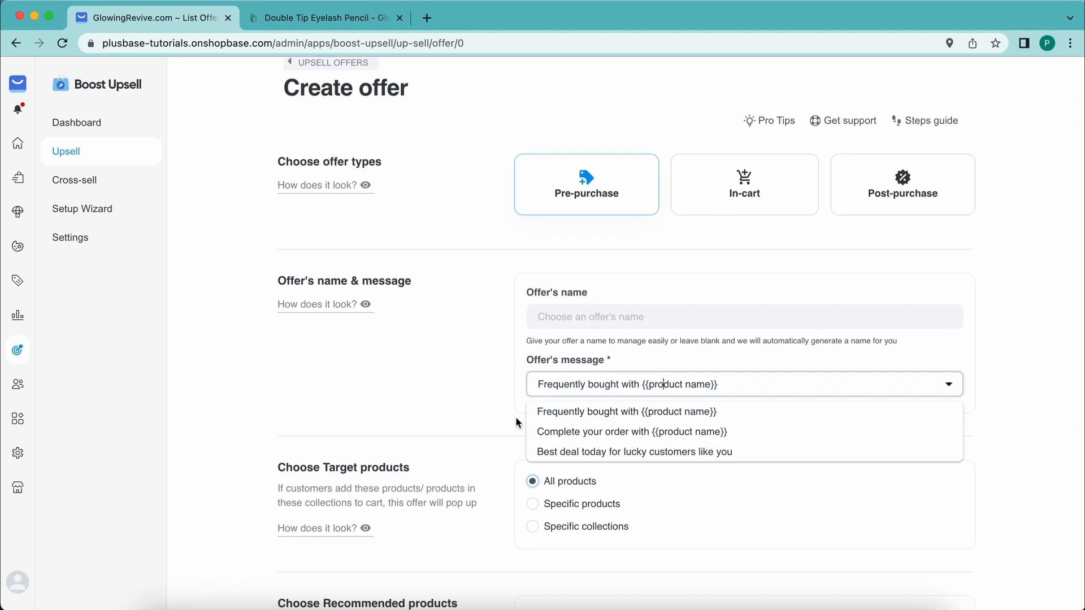
{"action": "left_click", "coordinate": [576, 416]}
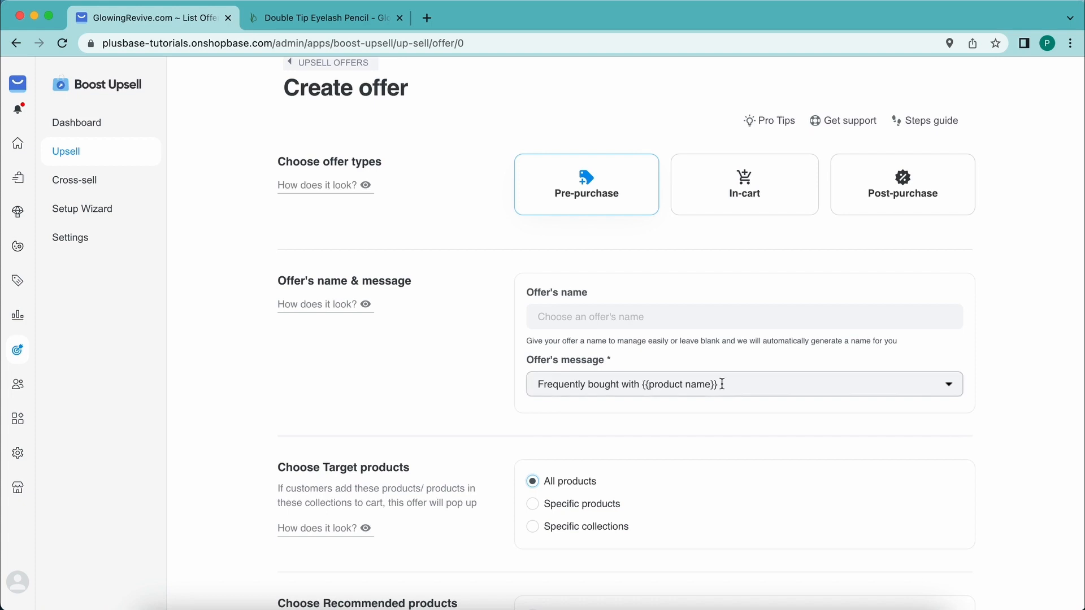
{"action": "left_click_drag", "start_coordinate": [723, 385], "coordinate": [521, 387]}
{"action": "key", "text": "super+c"}
{"action": "left_click", "coordinate": [596, 312]}
{"action": "key", "text": "super+v"}
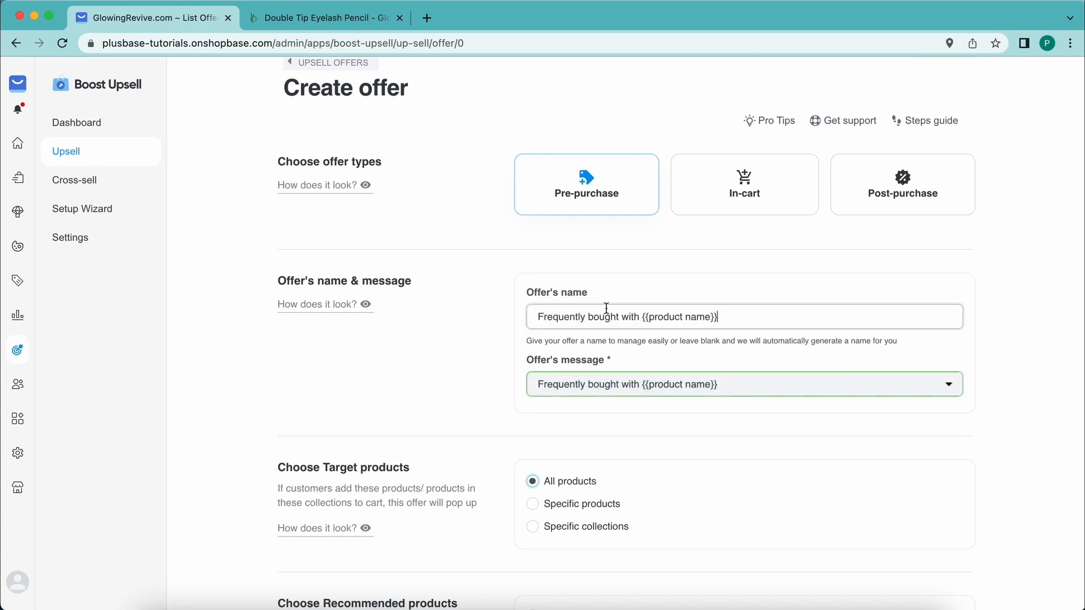
{"action": "left_click_drag", "start_coordinate": [620, 318], "coordinate": [848, 338]}
{"action": "key", "text": "BackSpace"}
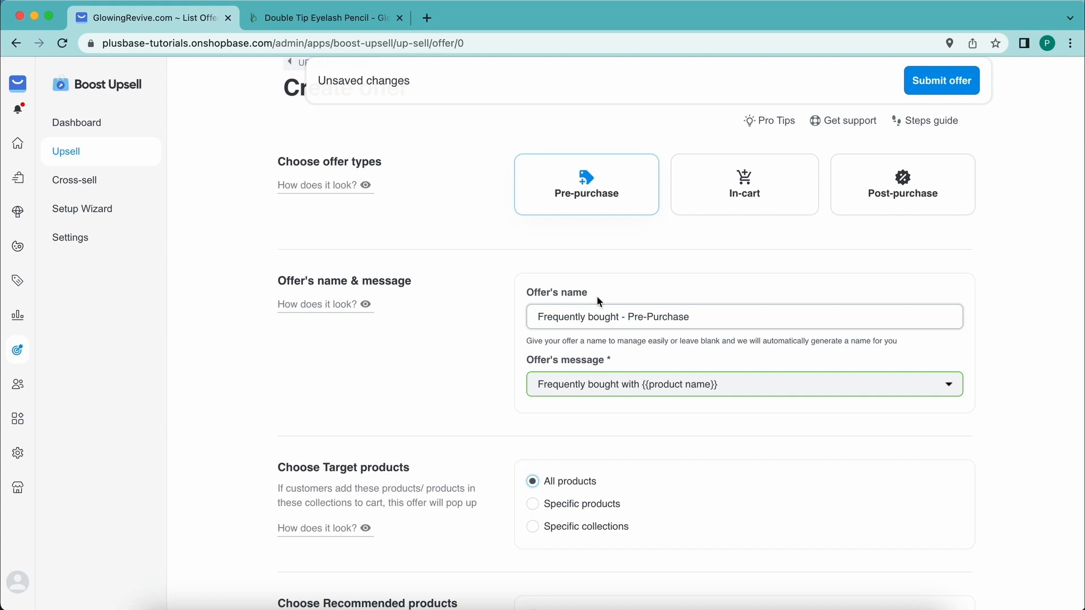
Step: Set the offer's target products to the specific collection Health & Beauty Related Products
{"action": "scroll", "coordinate": [506, 488], "scroll_direction": "down", "scroll_amount": 3}
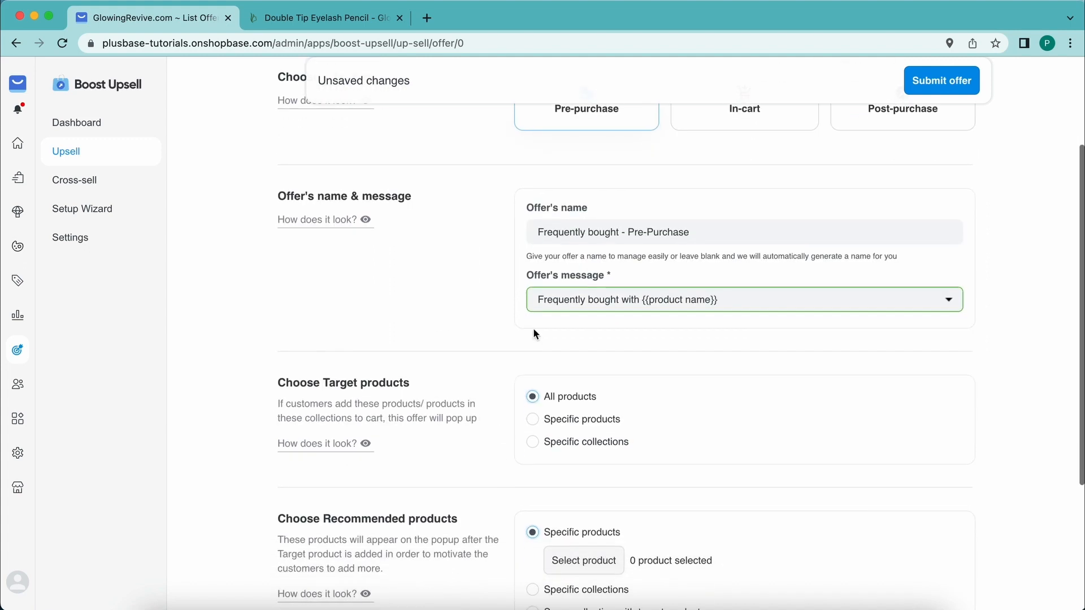
{"action": "left_click", "coordinate": [533, 442]}
{"action": "scroll", "coordinate": [501, 437], "scroll_direction": "down", "scroll_amount": 3}
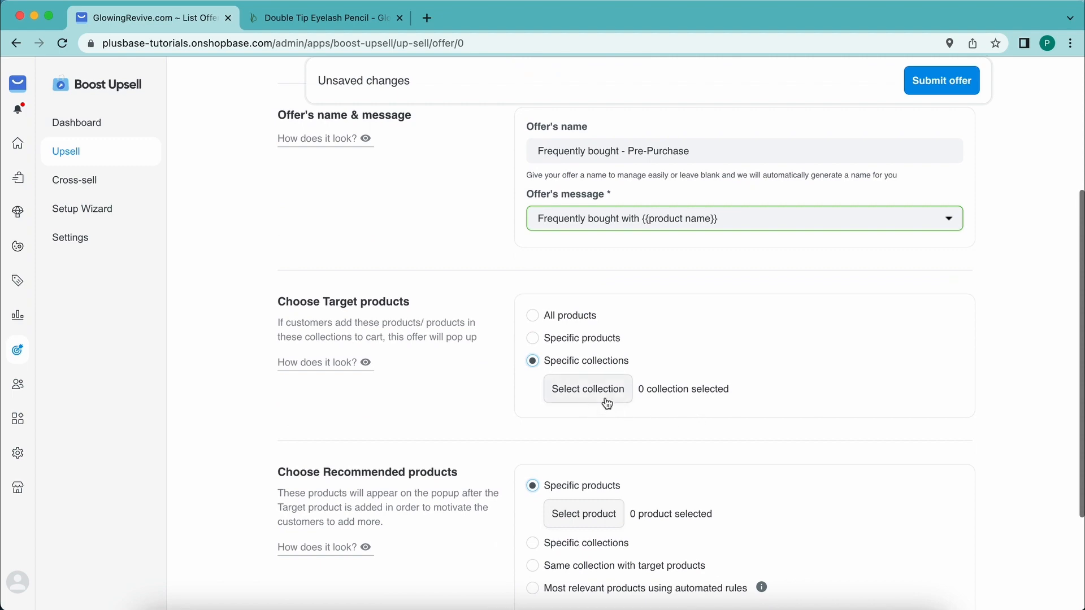
{"action": "left_click", "coordinate": [606, 403]}
{"action": "left_click", "coordinate": [524, 347]}
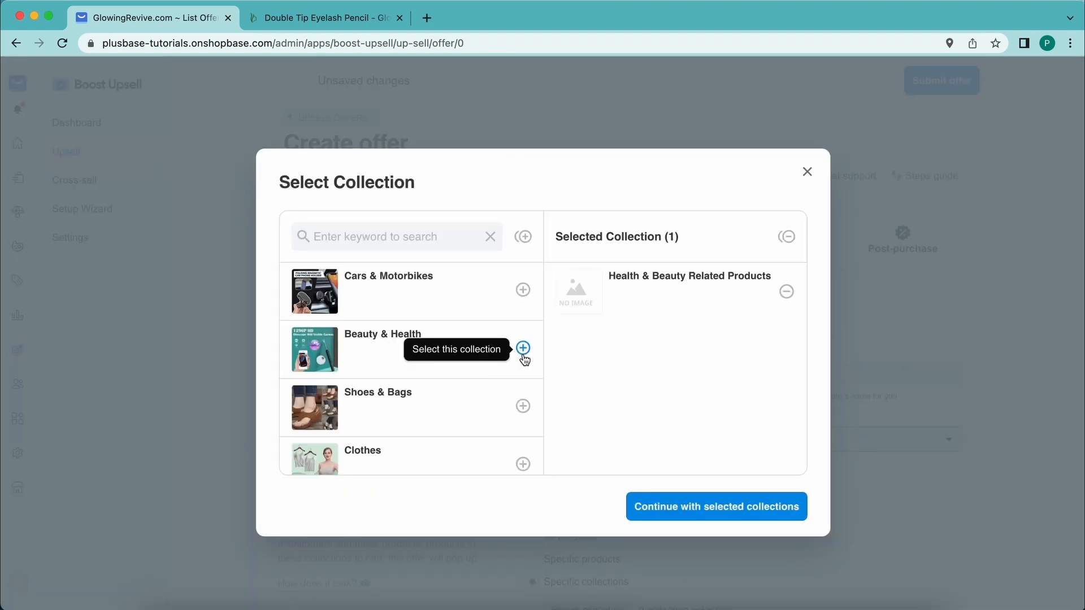
{"action": "left_click", "coordinate": [713, 515]}
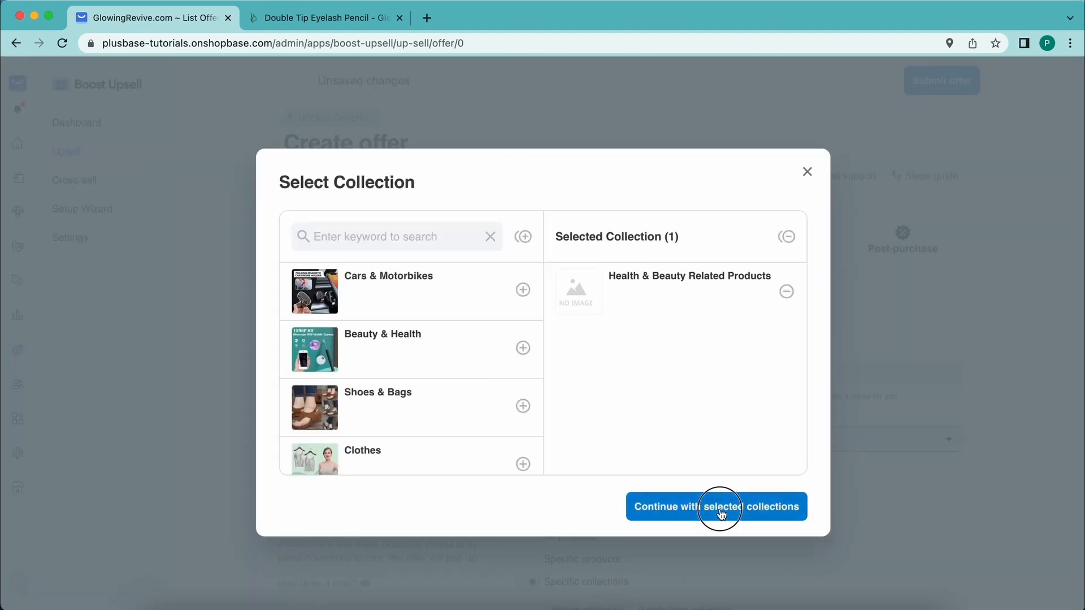
Step: Set the offer's recommended products to the specific collection Health & Beauty Related Products
{"action": "scroll", "coordinate": [390, 392], "scroll_direction": "down", "scroll_amount": 2}
{"action": "scroll", "coordinate": [404, 396], "scroll_direction": "down", "scroll_amount": 1}
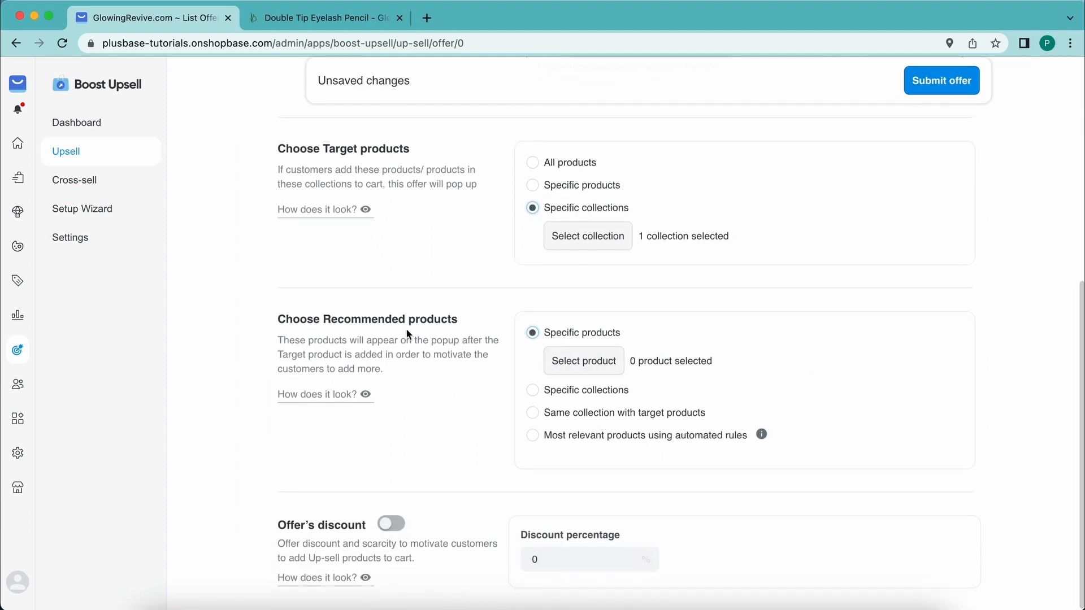
{"action": "left_click", "coordinate": [533, 390]}
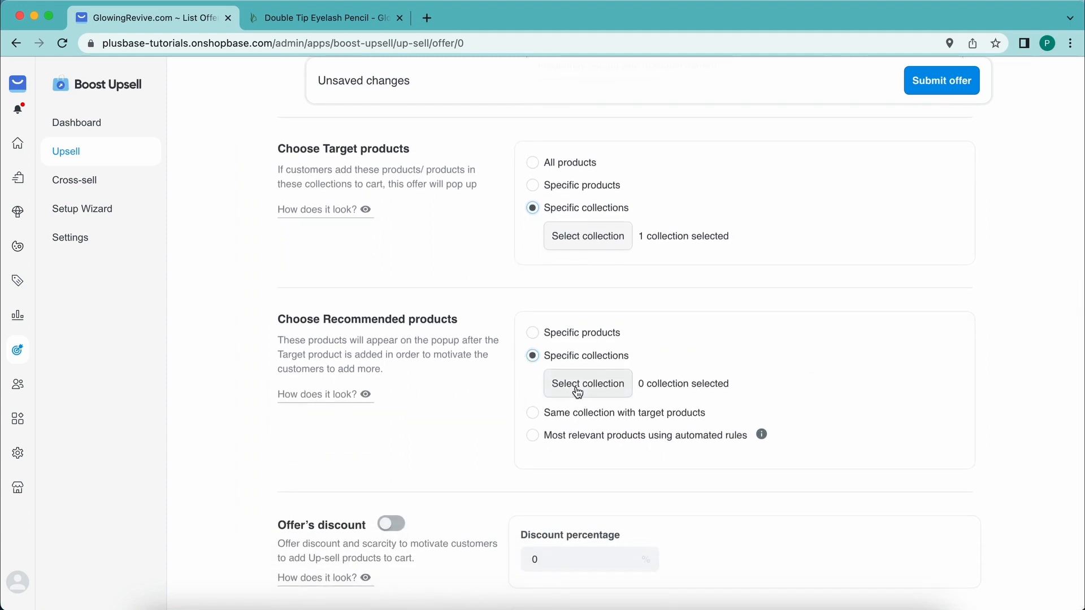
{"action": "left_click", "coordinate": [577, 384]}
{"action": "left_click", "coordinate": [522, 349]}
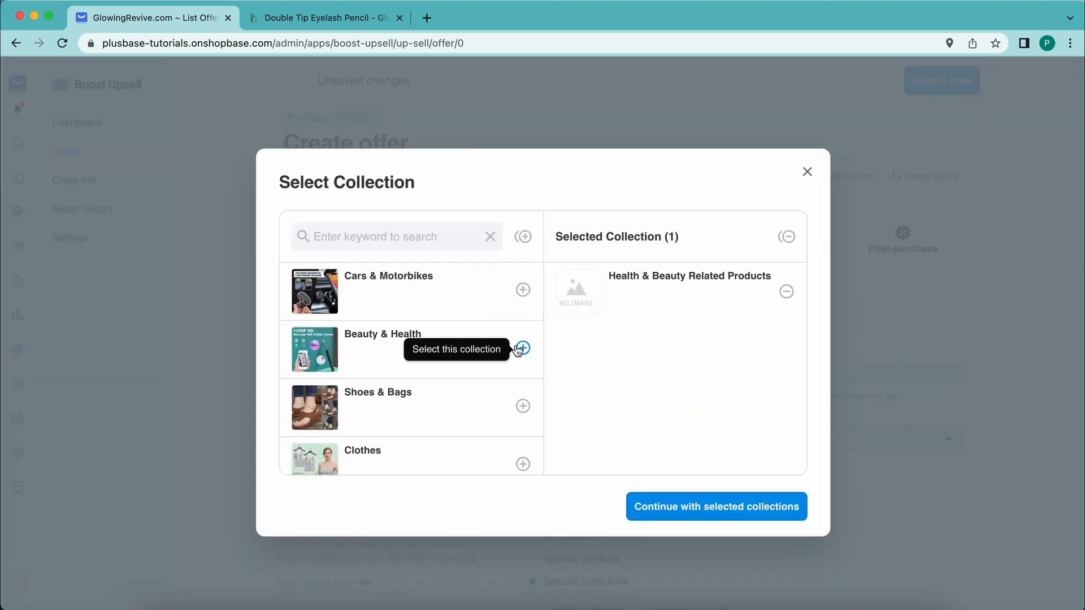
{"action": "left_click", "coordinate": [673, 509]}
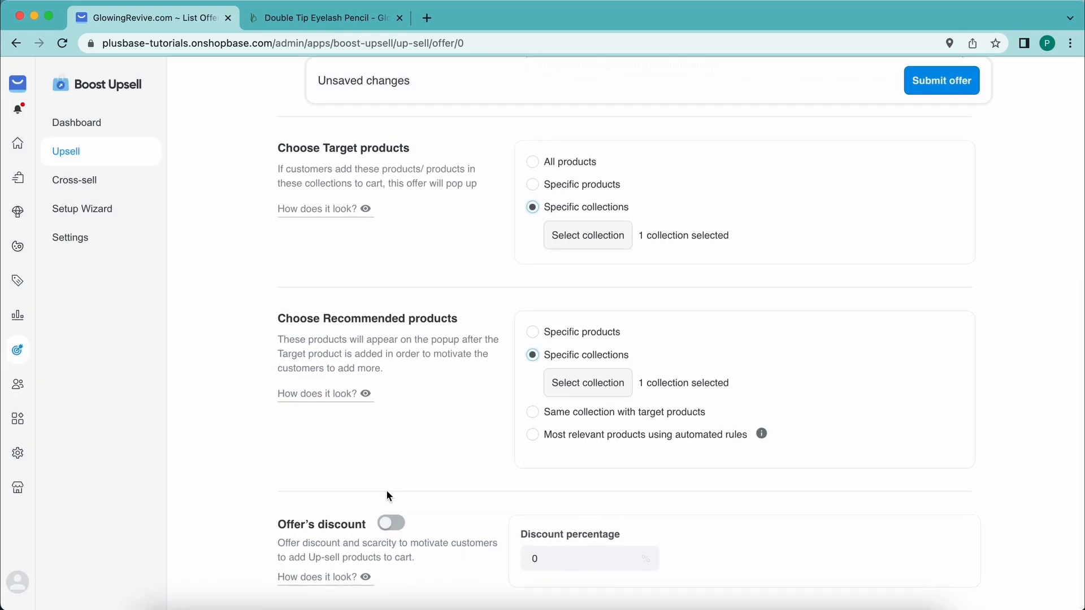
Step: Enable the pre-purchase offer's discount at 10 percent and submit the offer
{"action": "left_click", "coordinate": [390, 519]}
{"action": "left_click", "coordinate": [551, 562]}
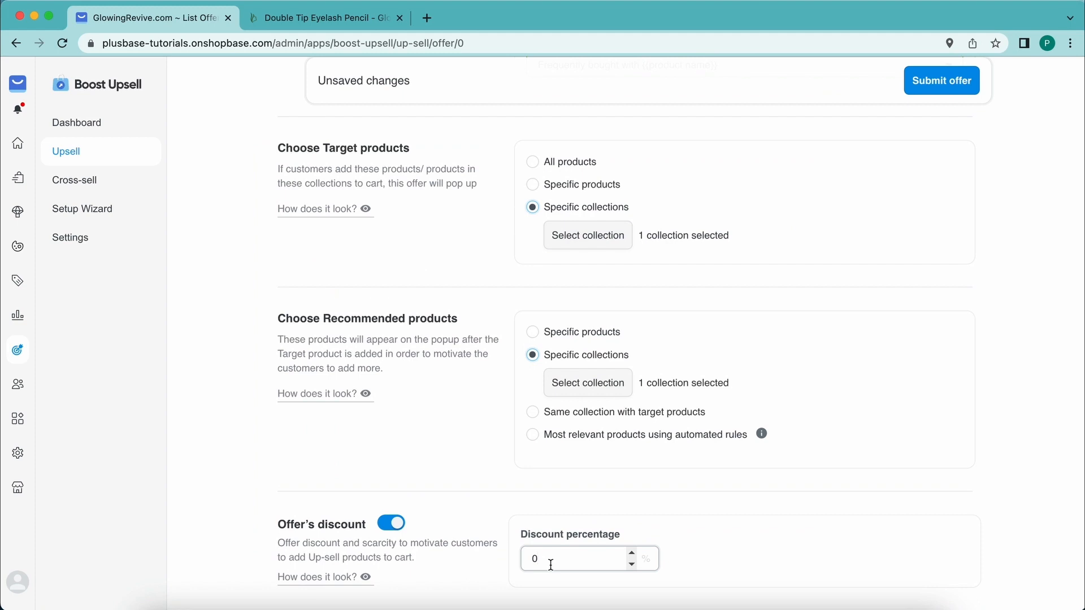
{"action": "left_click", "coordinate": [916, 198]}
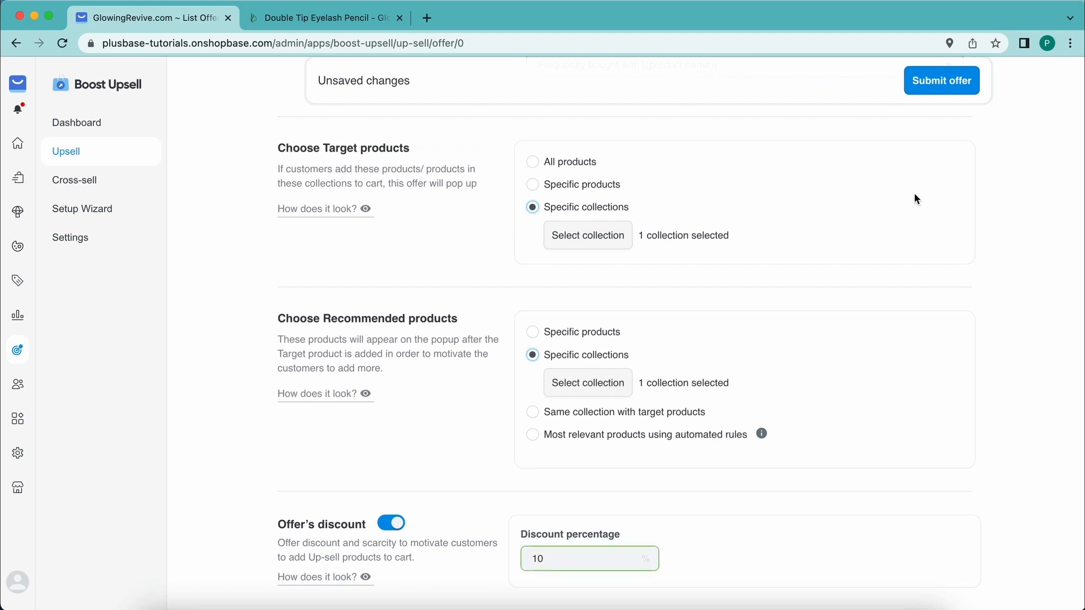
{"action": "left_click", "coordinate": [956, 84]}
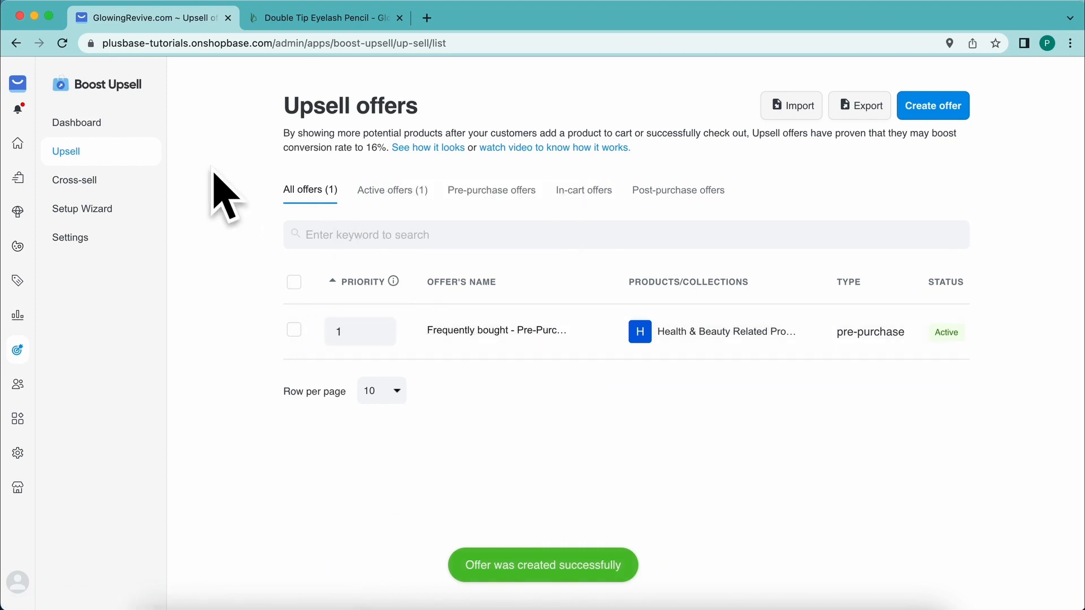
Step: Create another upsell offer of the In-cart type and name it after its message, "Add matching product"
{"action": "left_click", "coordinate": [955, 110]}
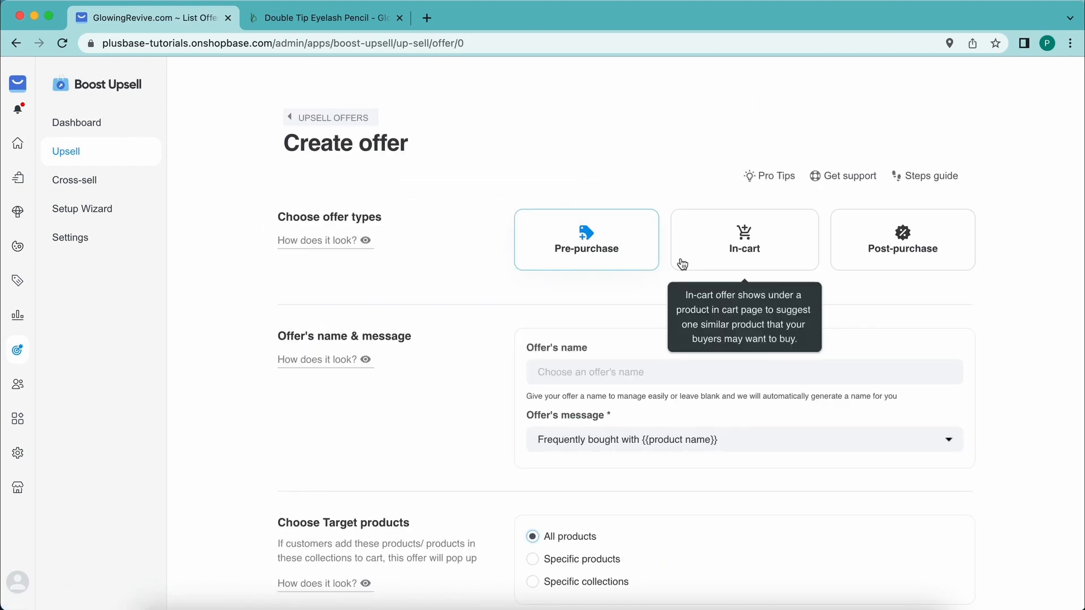
{"action": "left_click", "coordinate": [745, 237]}
{"action": "left_click_drag", "start_coordinate": [719, 440], "coordinate": [503, 440]}
{"action": "key", "text": "super+c"}
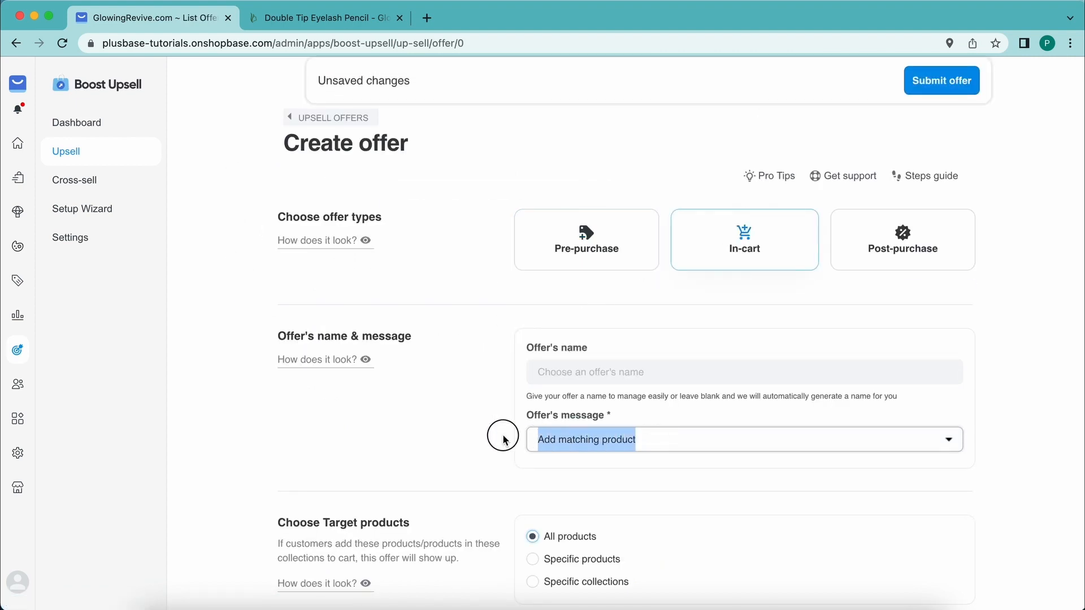
{"action": "left_click", "coordinate": [540, 372]}
{"action": "key", "text": "super+v"}
Step: Limit the in-cart offer's target products to one specific collection
{"action": "scroll", "coordinate": [537, 452], "scroll_direction": "down", "scroll_amount": 3}
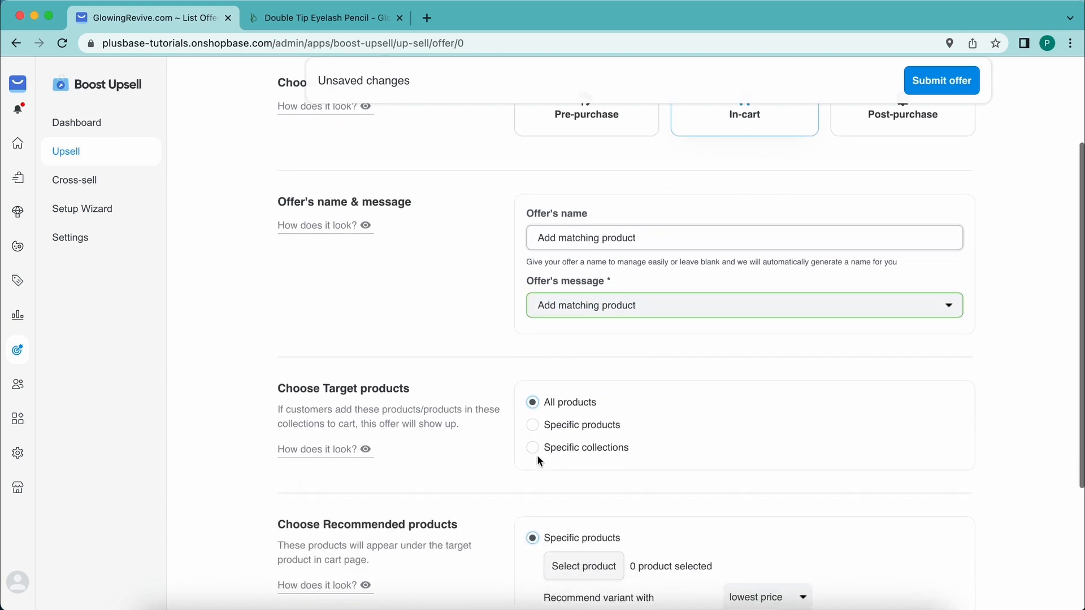
{"action": "left_click", "coordinate": [532, 446]}
{"action": "left_click", "coordinate": [598, 474]}
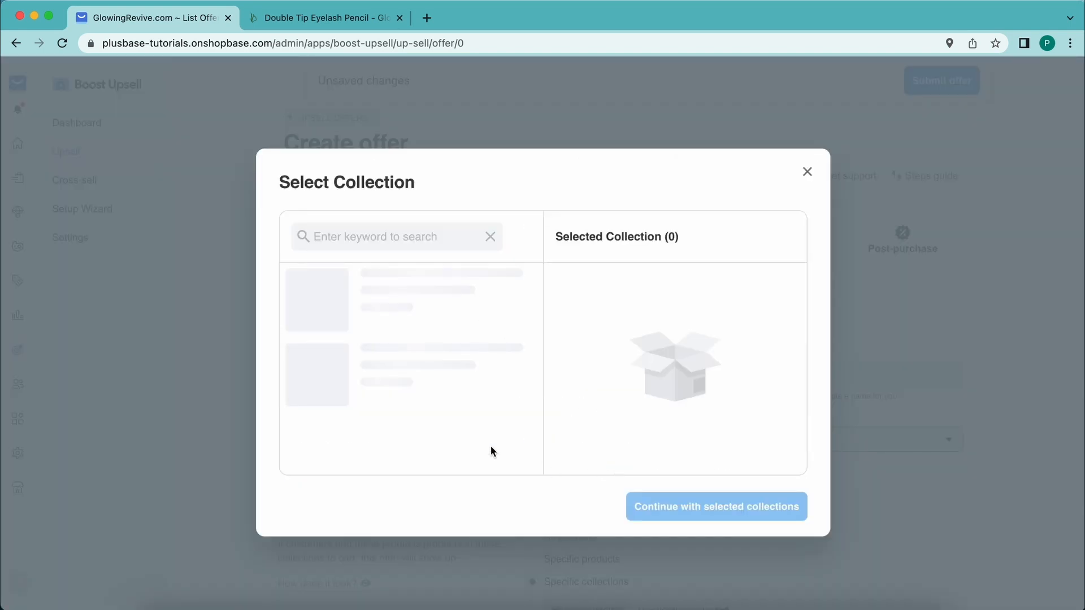
{"action": "left_click", "coordinate": [534, 356]}
{"action": "left_click", "coordinate": [735, 518]}
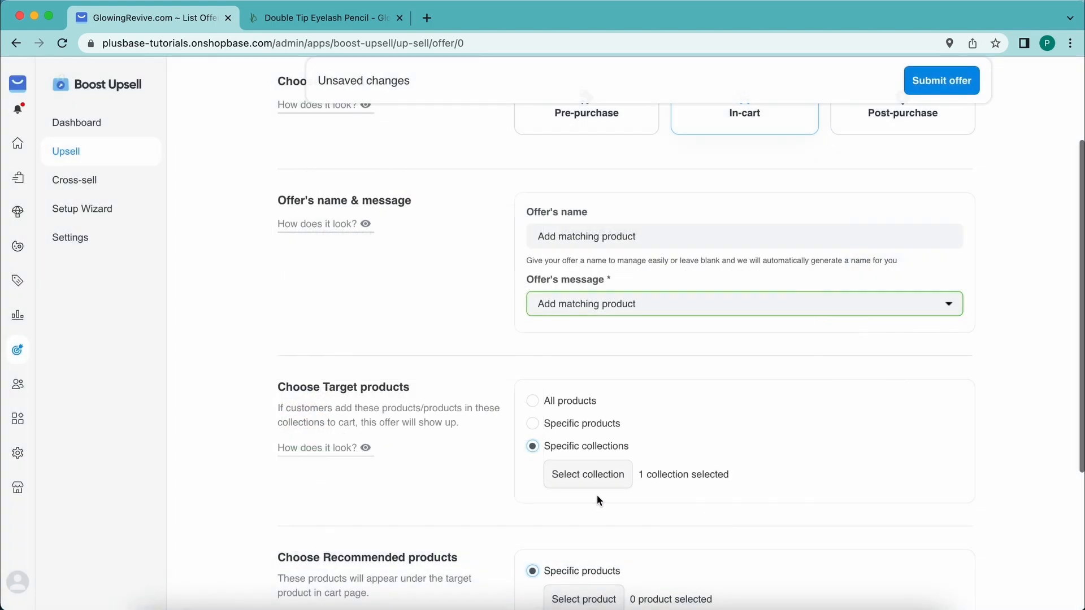
Step: Set the in-cart offer's recommended products to "Specific by base category" with the lowest price and all categories included
{"action": "scroll", "coordinate": [592, 429], "scroll_direction": "down", "scroll_amount": 4}
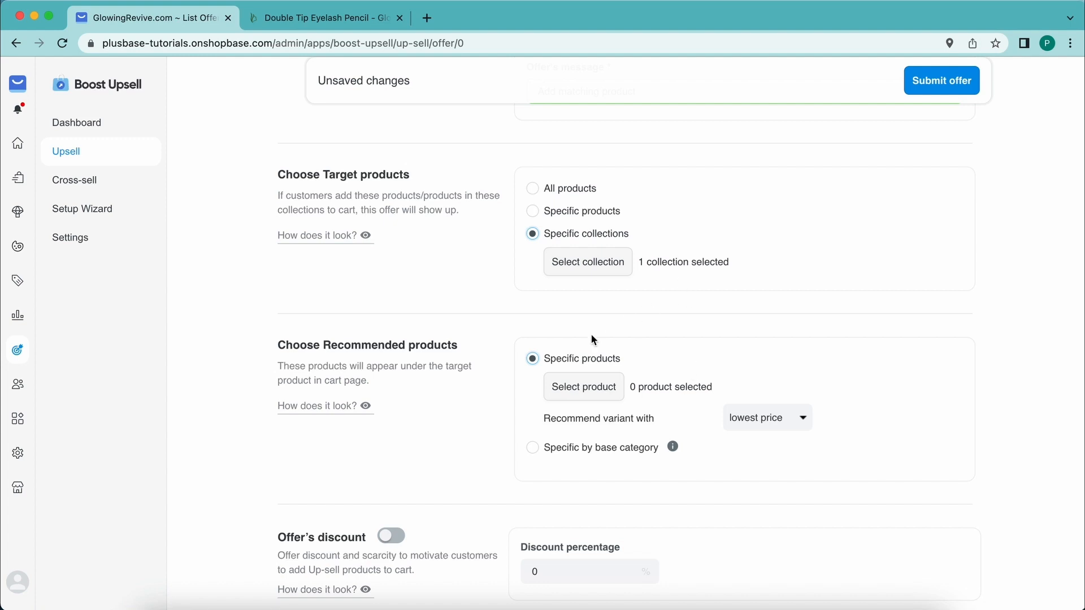
{"action": "left_click", "coordinate": [533, 449]}
{"action": "scroll", "coordinate": [721, 398], "scroll_direction": "down", "scroll_amount": 3}
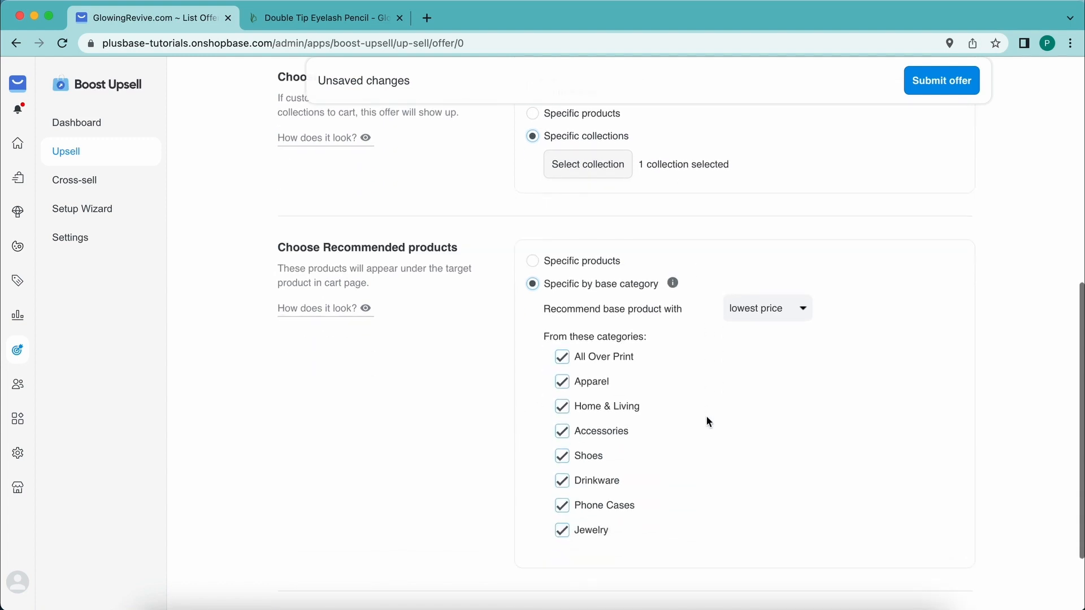
{"action": "scroll", "coordinate": [685, 334], "scroll_direction": "up", "scroll_amount": 2}
{"action": "scroll", "coordinate": [685, 335], "scroll_direction": "down", "scroll_amount": 4}
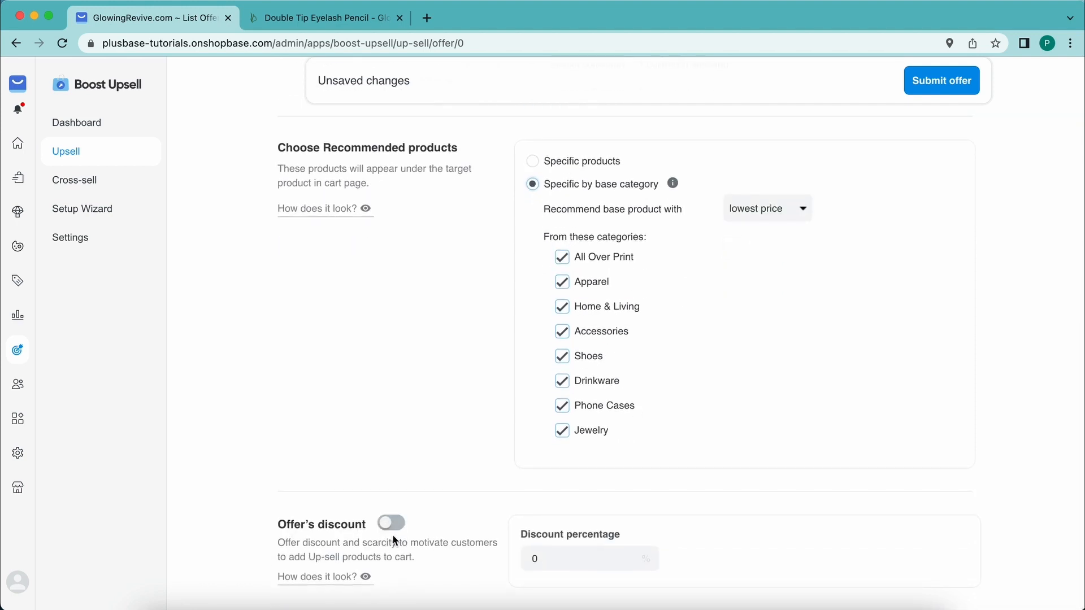
Step: Enable the in-cart offer's discount at 10 percent and submit the offer
{"action": "left_click", "coordinate": [395, 525]}
{"action": "left_click", "coordinate": [531, 551]}
{"action": "type", "text": "1"}
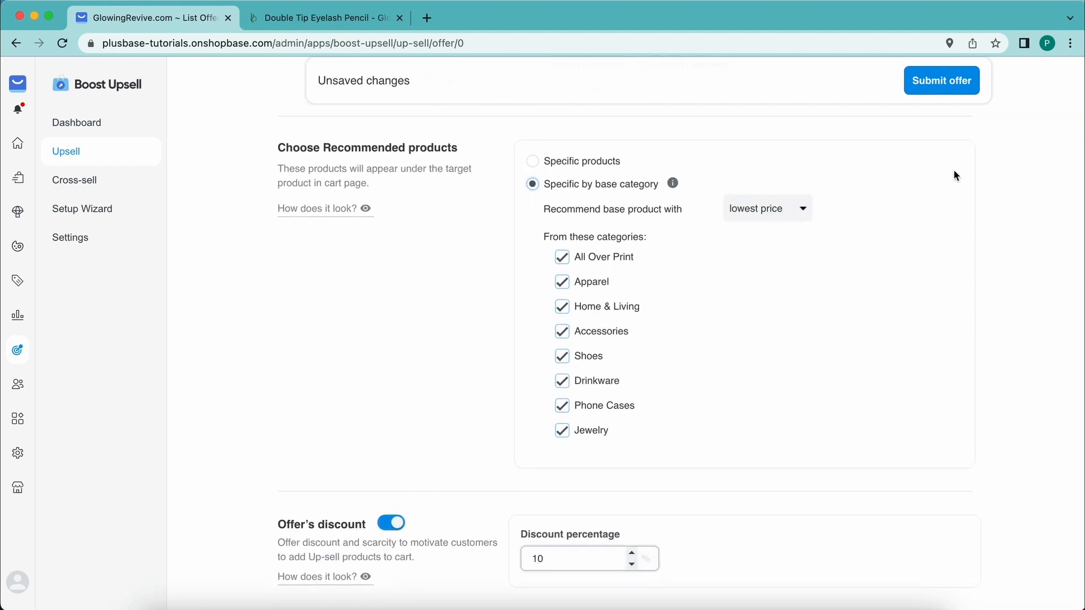
{"action": "left_click", "coordinate": [953, 93]}
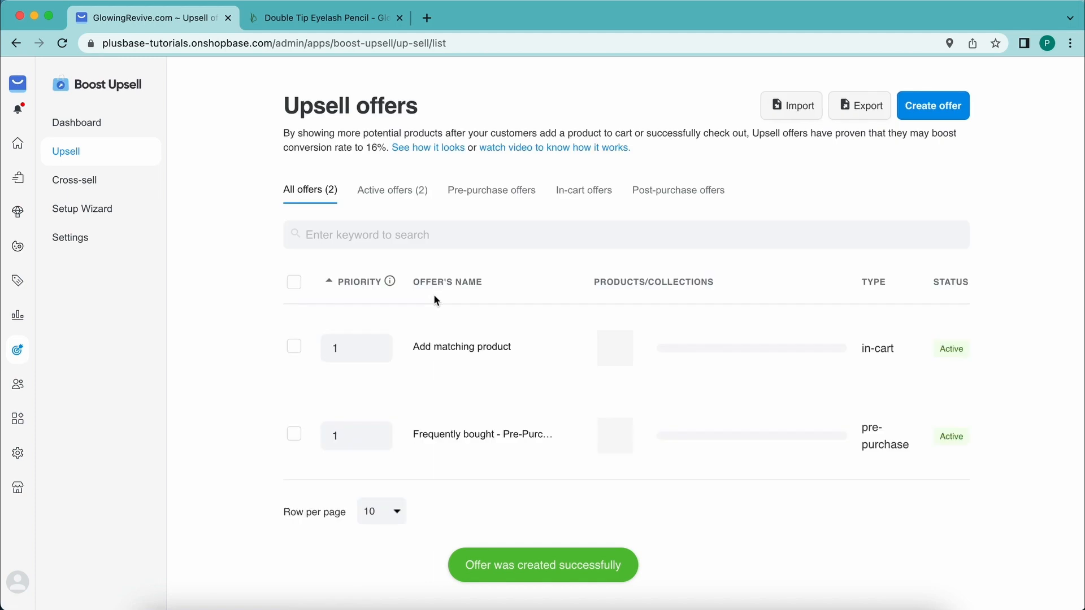
Step: Create another upsell offer of the Post-purchase type and name it "We've got a special offer for you."
{"action": "left_click", "coordinate": [947, 108]}
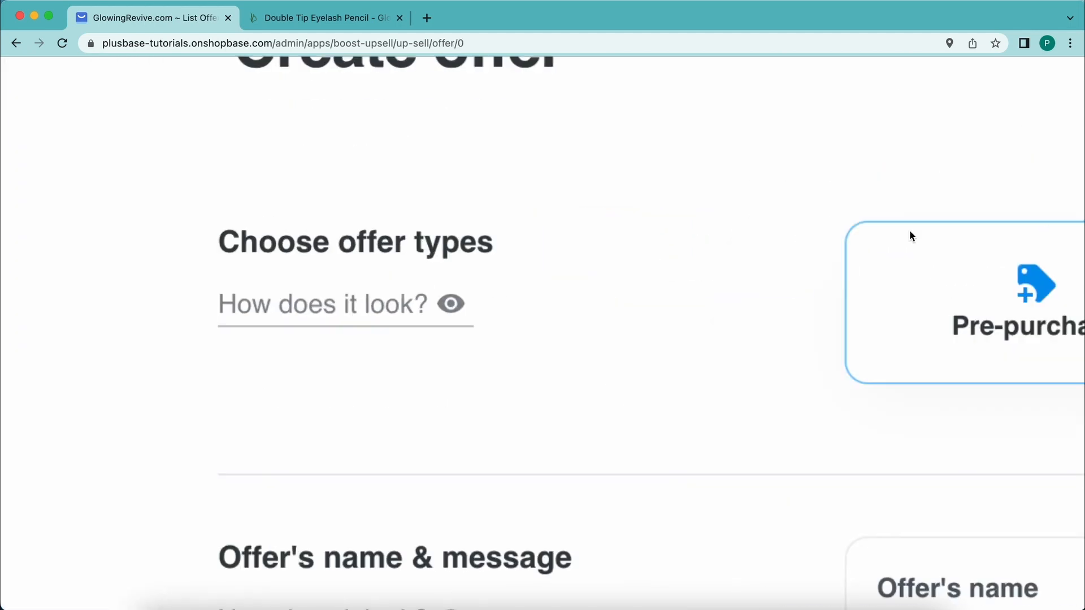
{"action": "left_click", "coordinate": [922, 261]}
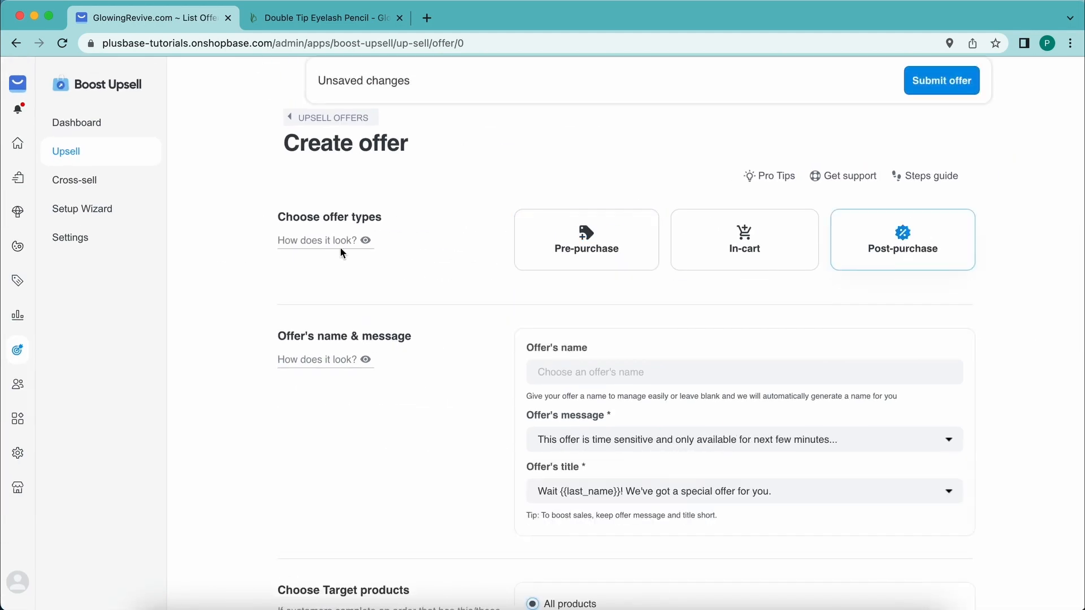
{"action": "scroll", "coordinate": [613, 348], "scroll_direction": "down", "scroll_amount": 2}
{"action": "left_click_drag", "start_coordinate": [771, 412], "coordinate": [489, 416]}
{"action": "key", "text": "super+c"}
{"action": "left_click", "coordinate": [559, 298]}
{"action": "key", "text": "super+v"}
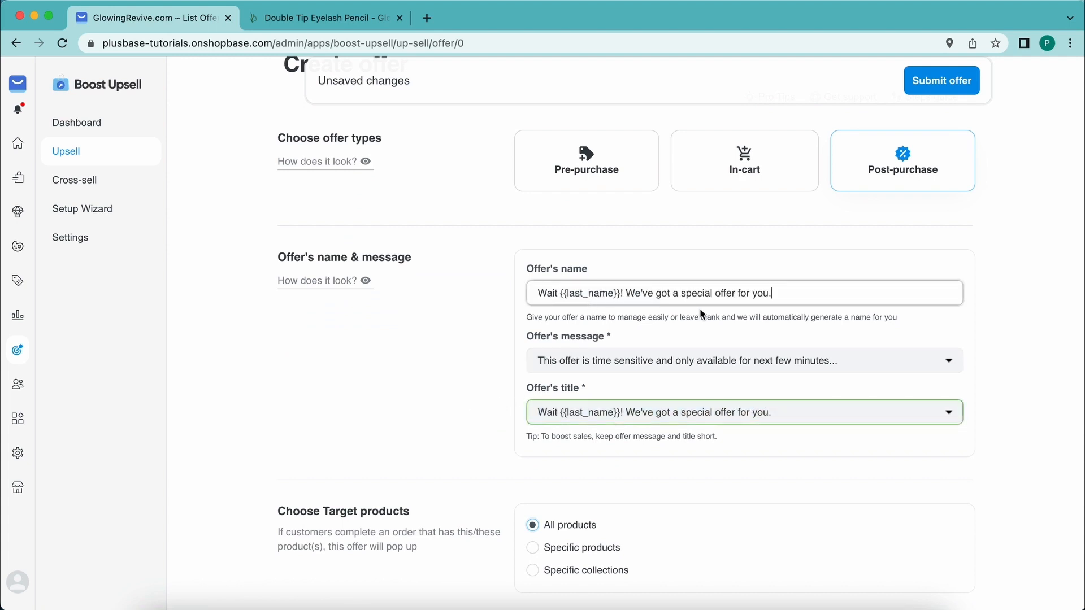
{"action": "left_click_drag", "start_coordinate": [626, 293], "coordinate": [509, 296]}
{"action": "key", "text": "BackSpace"}
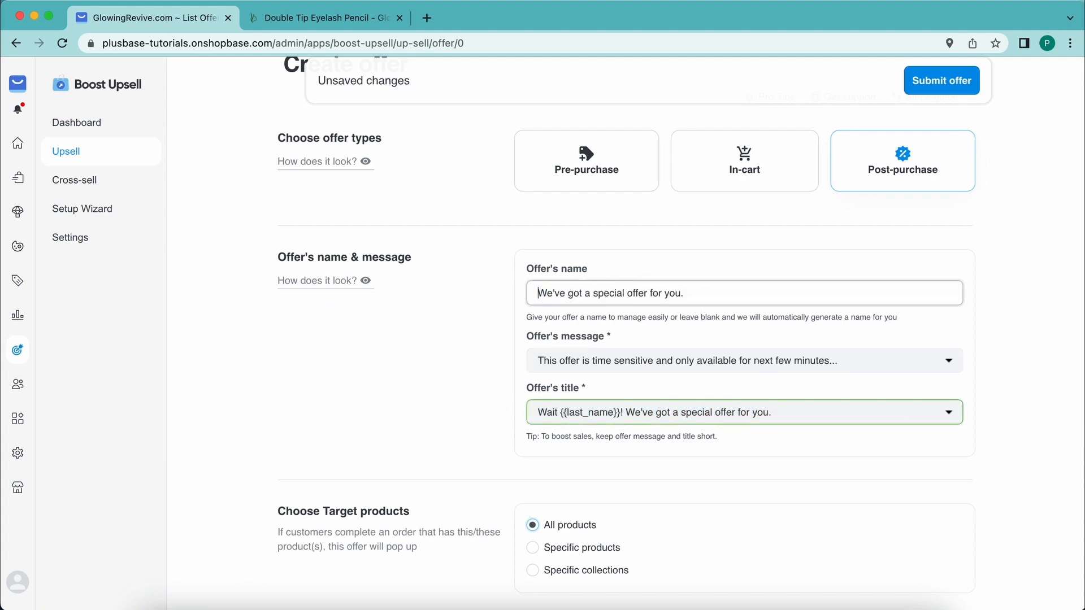
{"action": "left_click", "coordinate": [417, 339]}
Step: Limit the post-purchase offer's target products to the "Health & Beauty Related Products" collection
{"action": "scroll", "coordinate": [539, 430], "scroll_direction": "down", "scroll_amount": 3}
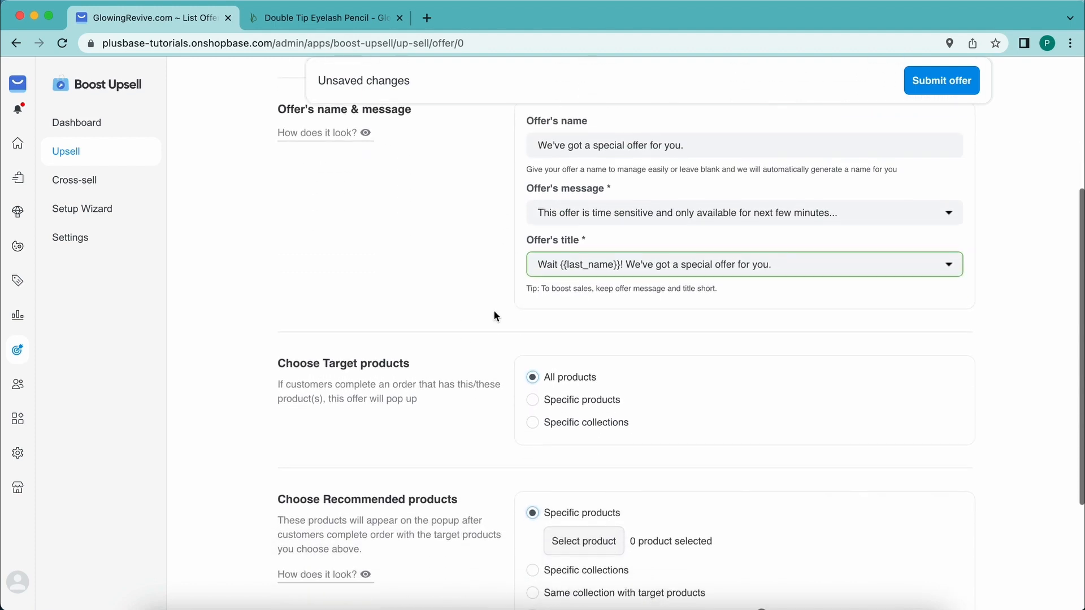
{"action": "left_click", "coordinate": [532, 416]}
{"action": "left_click", "coordinate": [558, 441]}
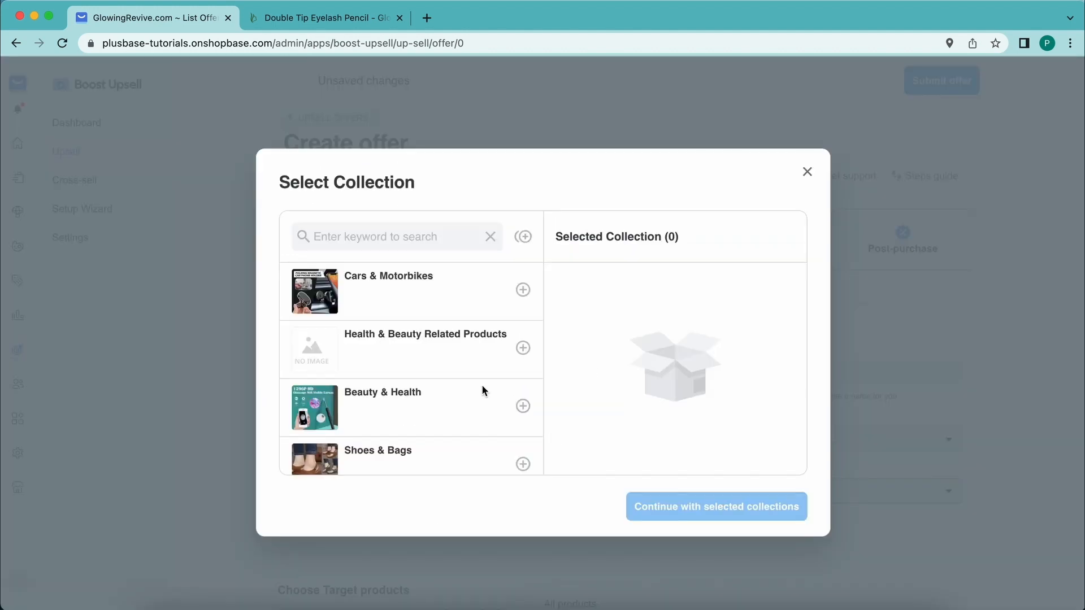
{"action": "left_click", "coordinate": [525, 350]}
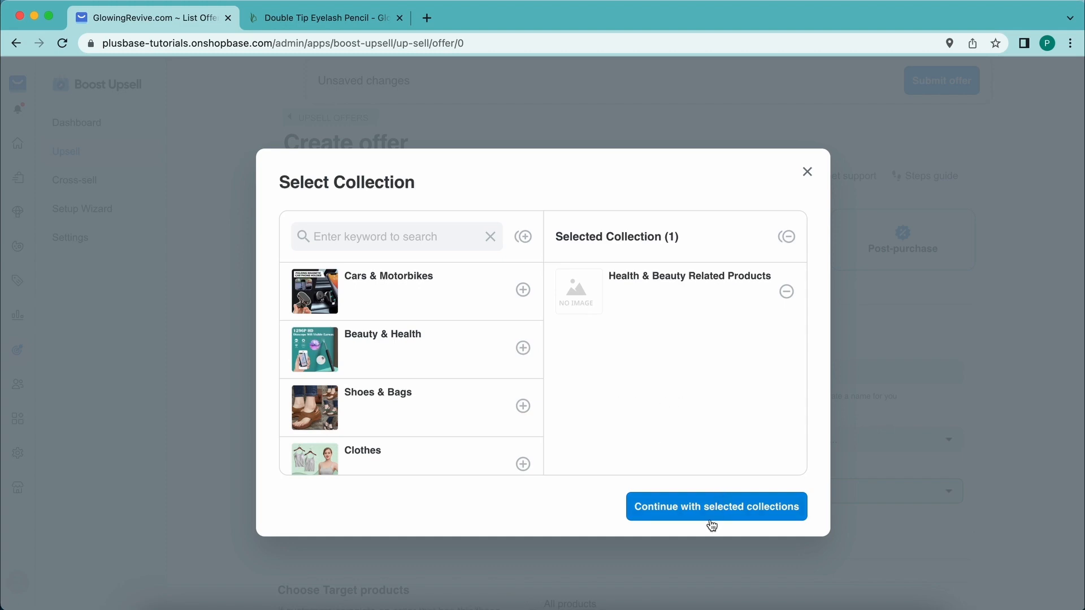
{"action": "left_click", "coordinate": [656, 513]}
Step: Set the post-purchase offer's recommended products to the specific collection "Health & Beauty Related Products"
{"action": "scroll", "coordinate": [475, 501], "scroll_direction": "down", "scroll_amount": 4}
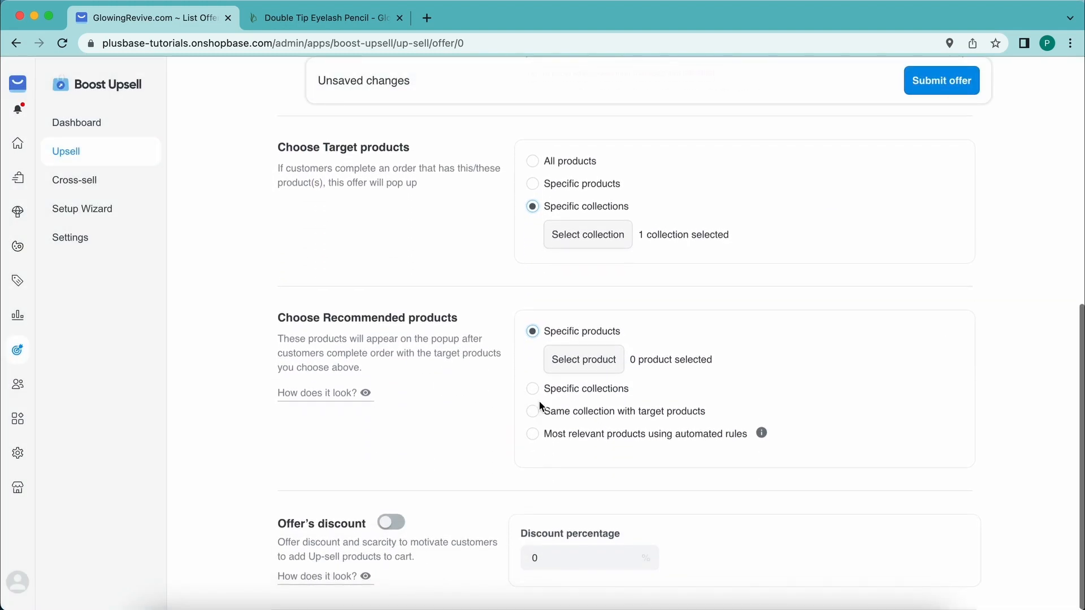
{"action": "left_click", "coordinate": [531, 390]}
{"action": "left_click", "coordinate": [582, 384]}
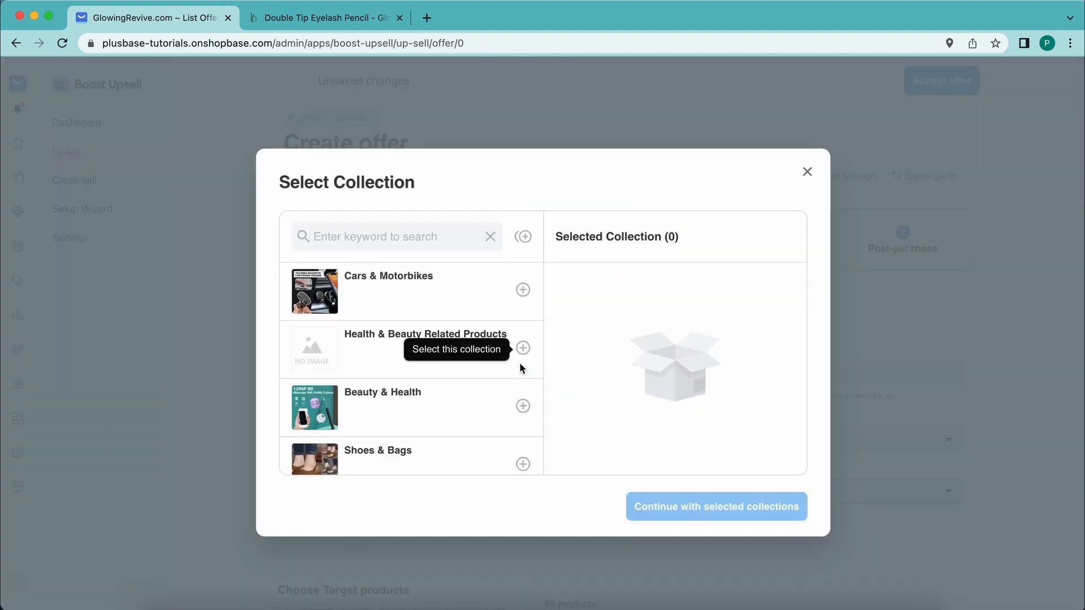
{"action": "left_click", "coordinate": [525, 349]}
{"action": "left_click", "coordinate": [701, 508]}
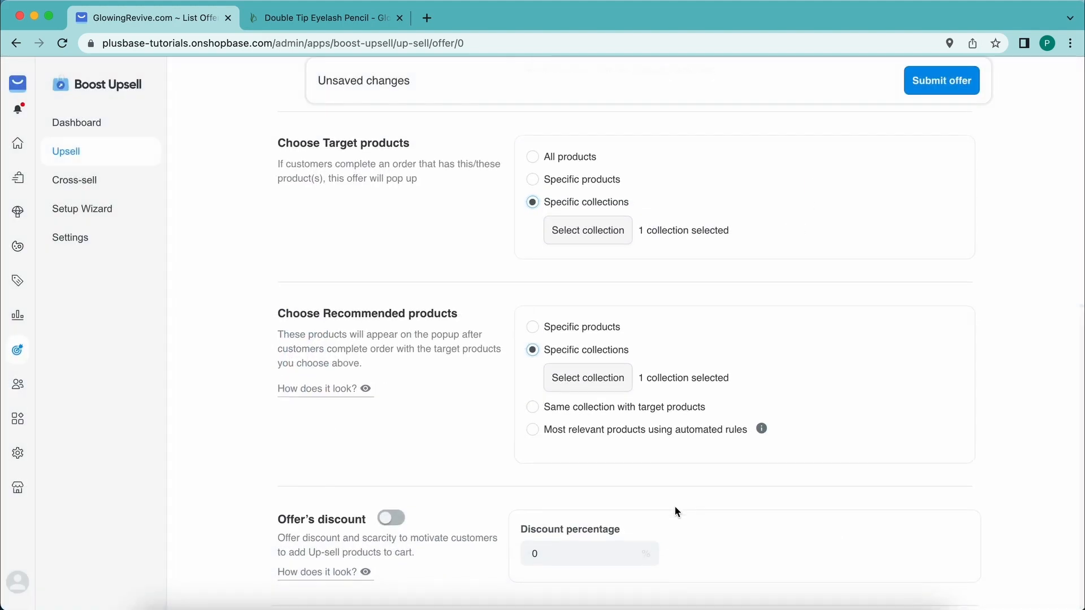
Step: Enable the post-purchase offer's discount at 20 percent and submit the offer
{"action": "left_click", "coordinate": [404, 525]}
{"action": "left_click", "coordinate": [560, 560]}
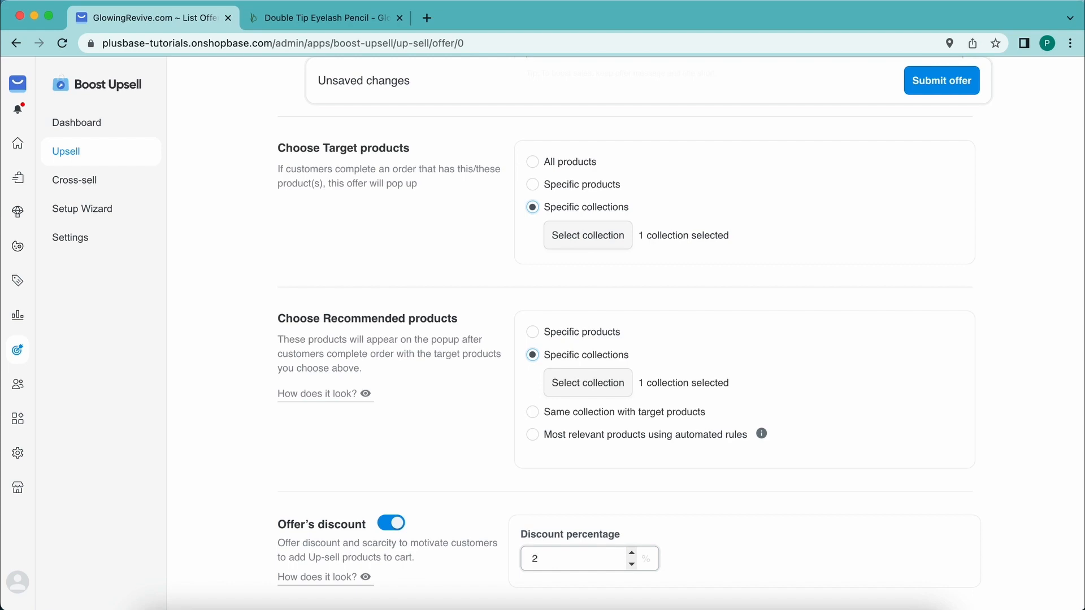
{"action": "scroll", "coordinate": [473, 508], "scroll_direction": "up", "scroll_amount": 8}
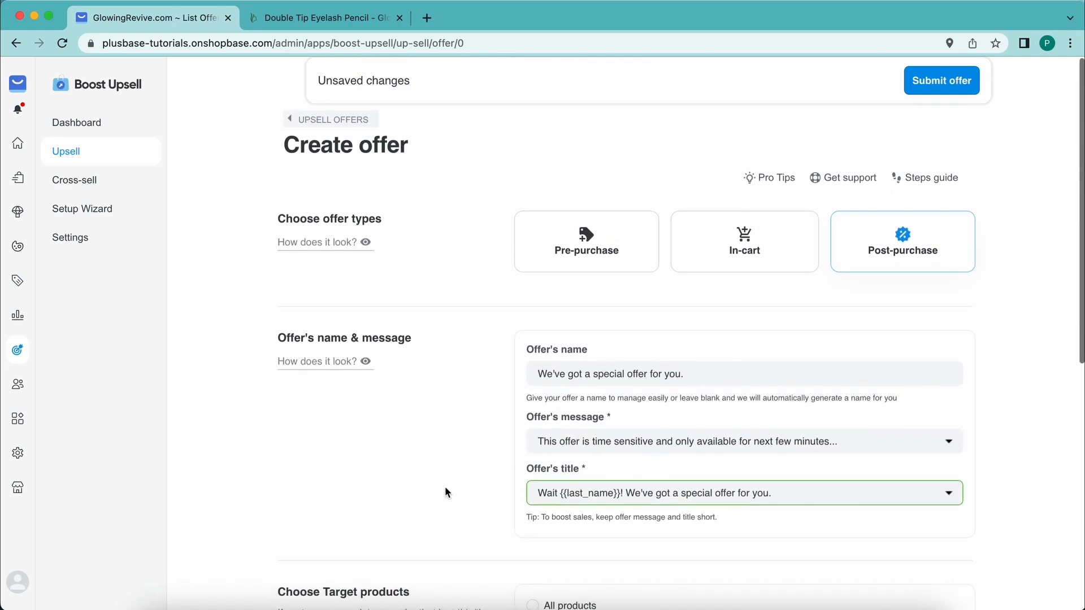
{"action": "mouse_move", "coordinate": [367, 358]}
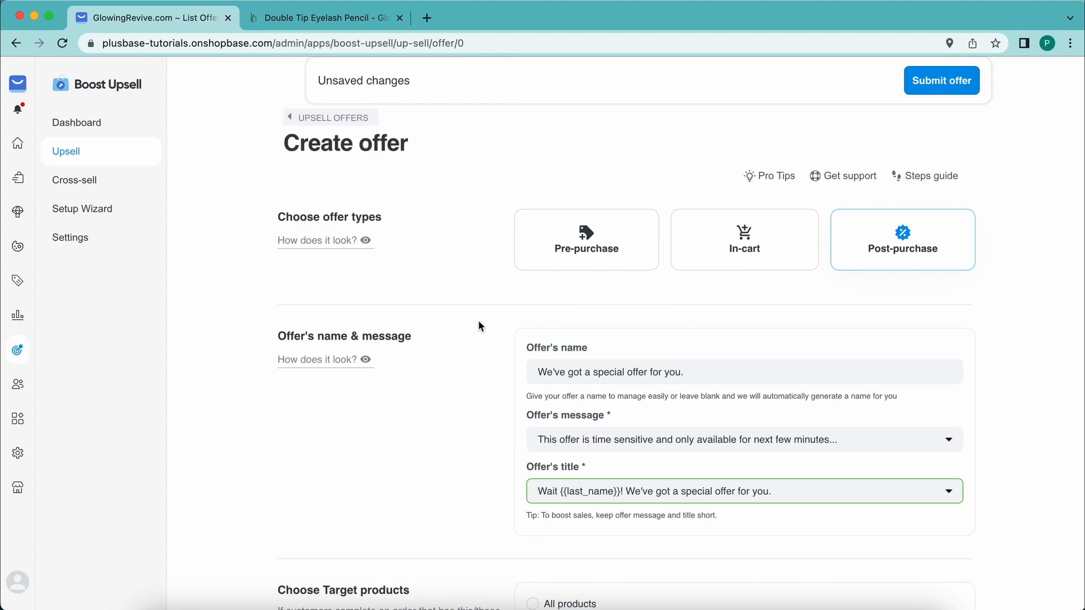
{"action": "scroll", "coordinate": [479, 322], "scroll_direction": "down", "scroll_amount": 8}
{"action": "left_click", "coordinate": [538, 556]}
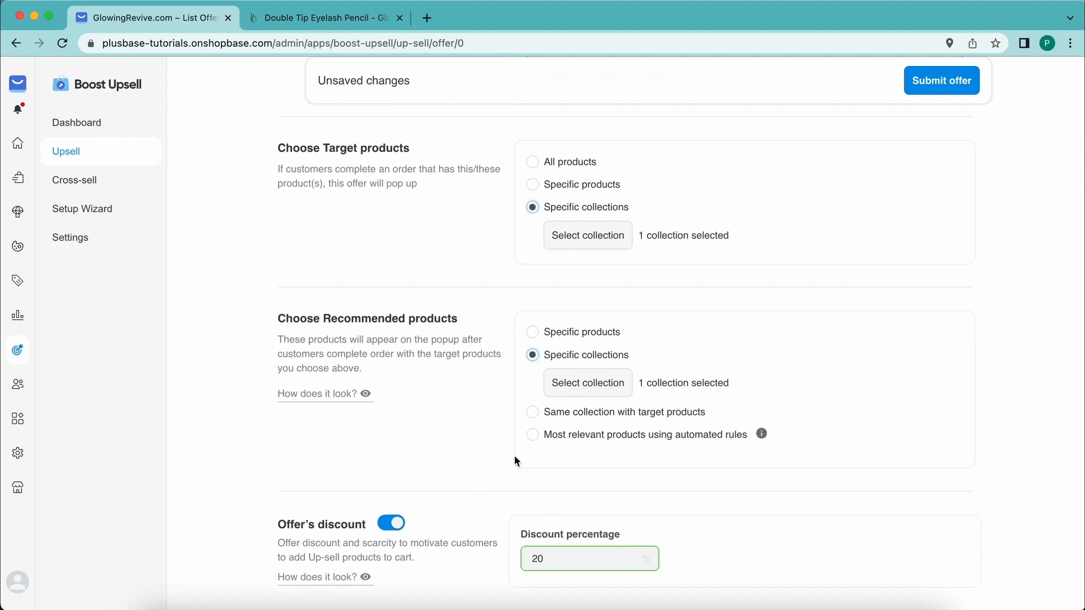
{"action": "scroll", "coordinate": [514, 455], "scroll_direction": "down", "scroll_amount": 2}
{"action": "scroll", "coordinate": [471, 482], "scroll_direction": "up", "scroll_amount": 10}
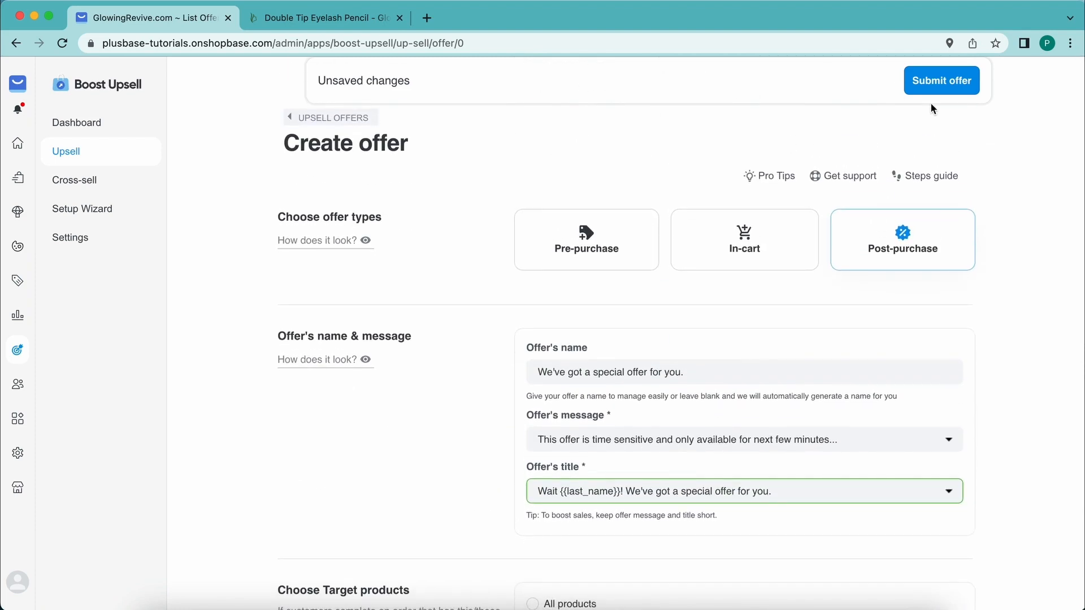
{"action": "left_click", "coordinate": [938, 82]}
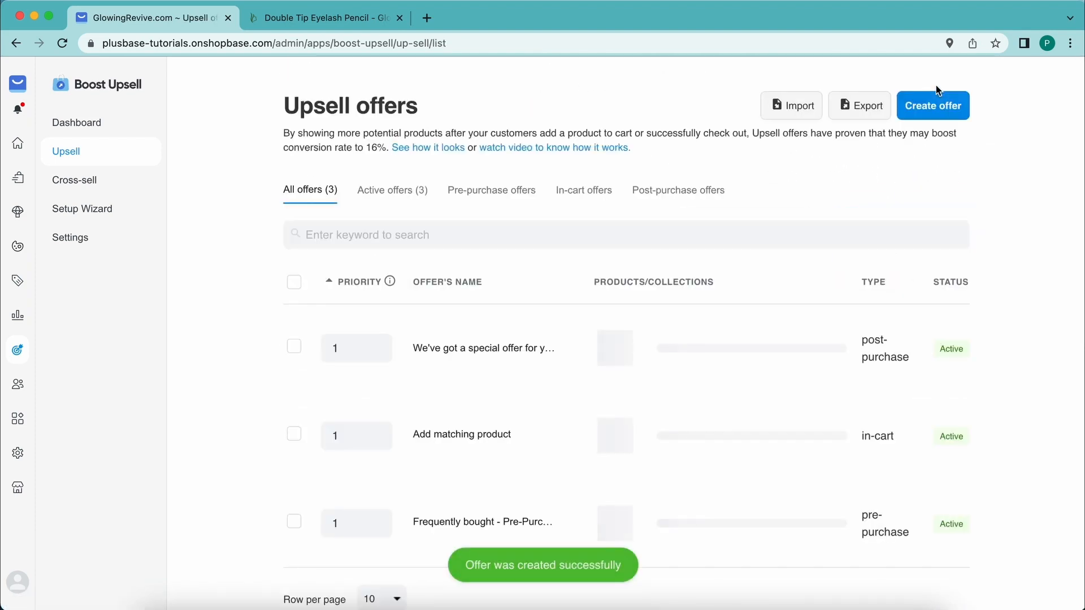
Step: Review the upsell offers by status and type, and examine the cross-sell sections from Quantity Discounts through Upsell Widgets
{"action": "left_click", "coordinate": [388, 192]}
{"action": "left_click", "coordinate": [480, 192]}
{"action": "left_click", "coordinate": [586, 194]}
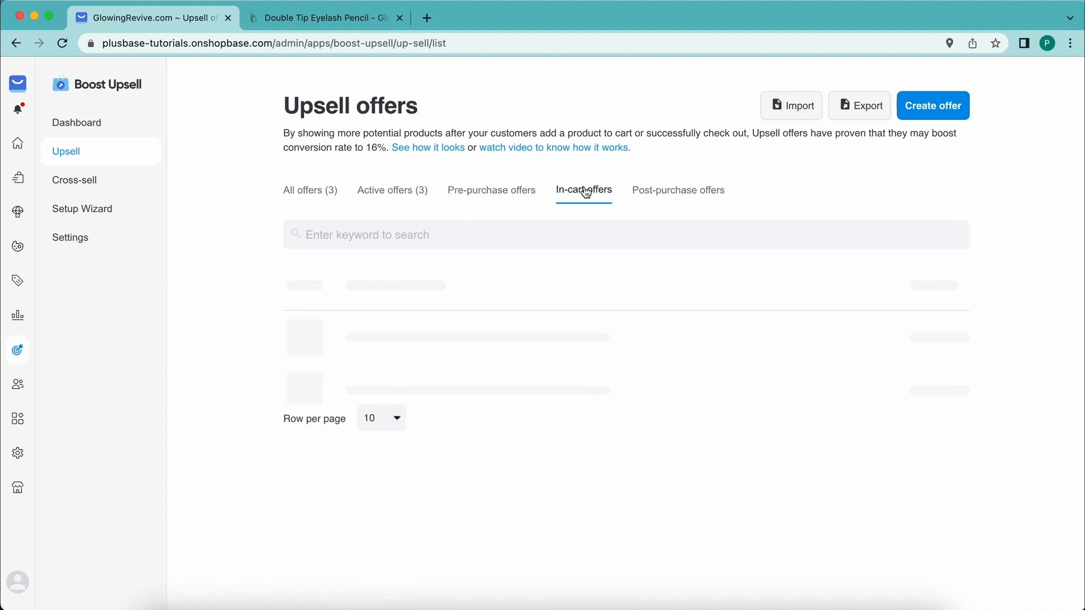
{"action": "left_click", "coordinate": [676, 190]}
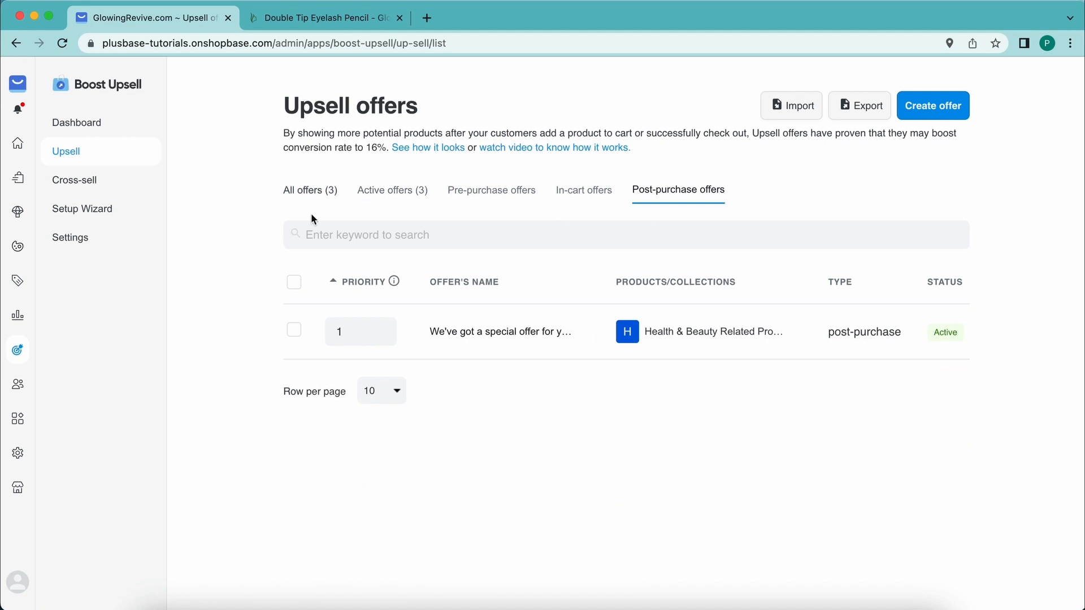
{"action": "left_click", "coordinate": [80, 181]}
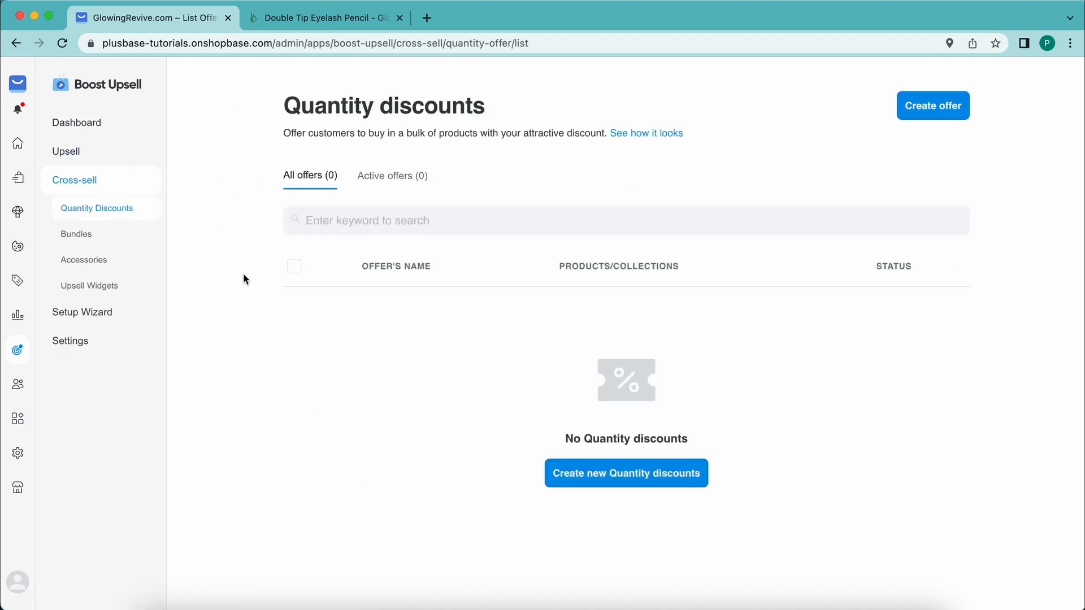
{"action": "left_click", "coordinate": [84, 235]}
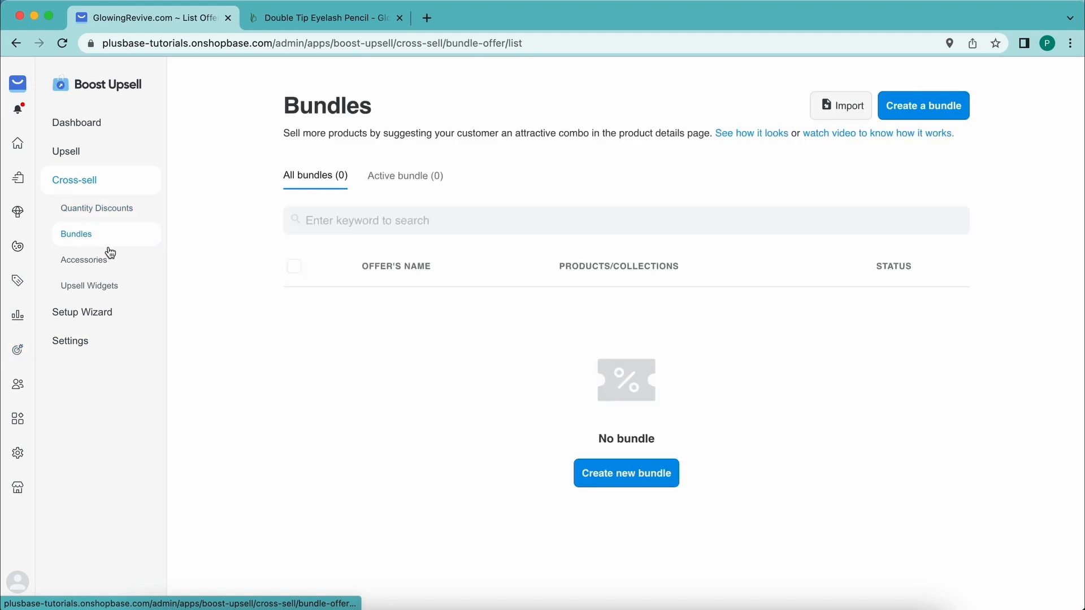
{"action": "left_click", "coordinate": [109, 260]}
{"action": "left_click", "coordinate": [120, 286]}
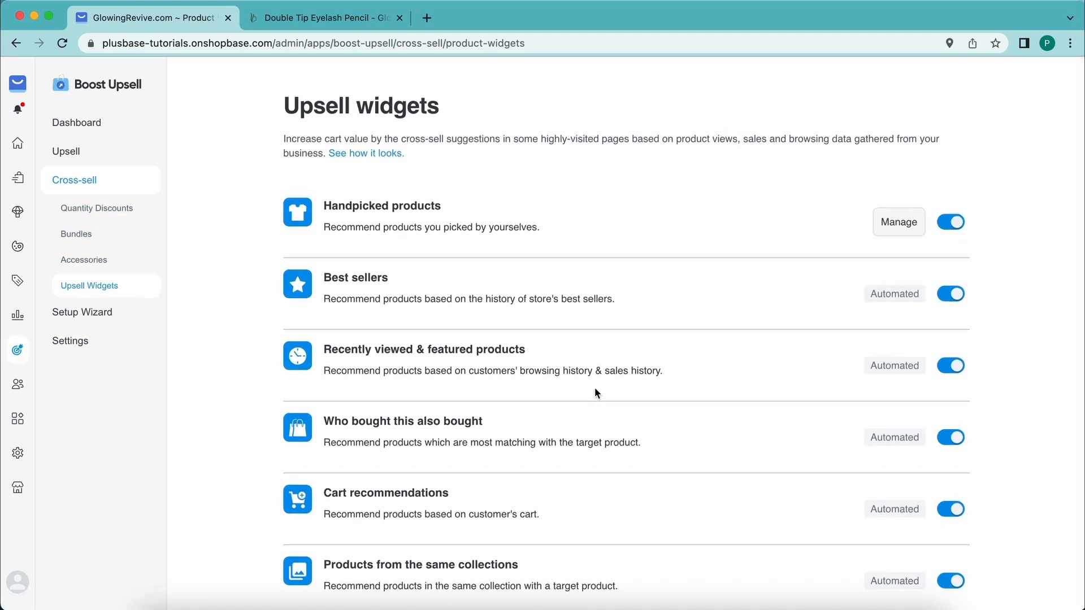
{"action": "scroll", "coordinate": [628, 402], "scroll_direction": "down", "scroll_amount": 1}
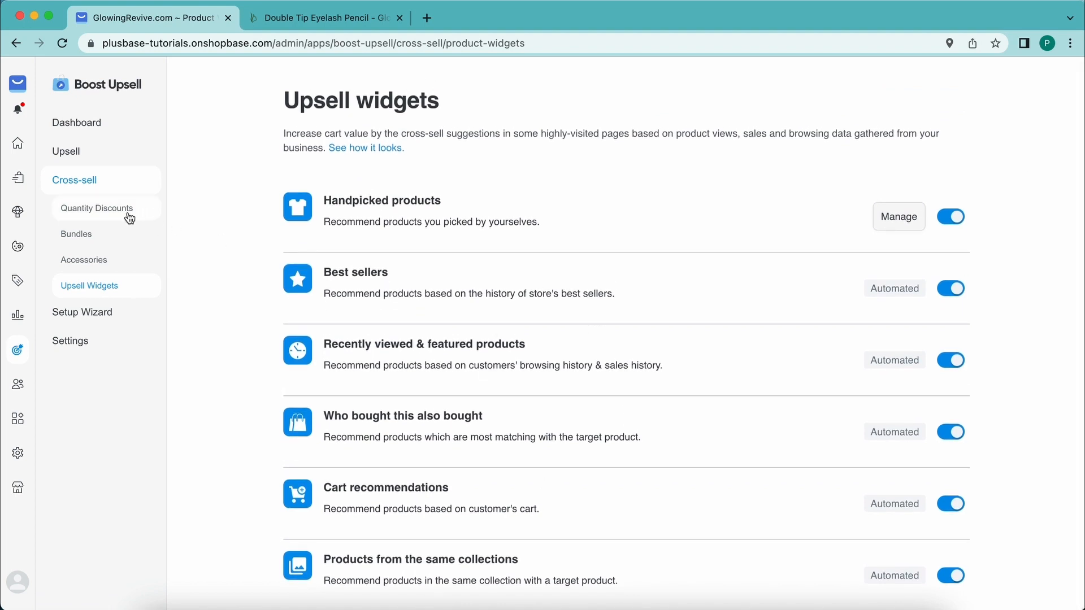
Step: Create a quantity discount offer and name it after its message, "Buy More Save More!"
{"action": "left_click", "coordinate": [128, 210]}
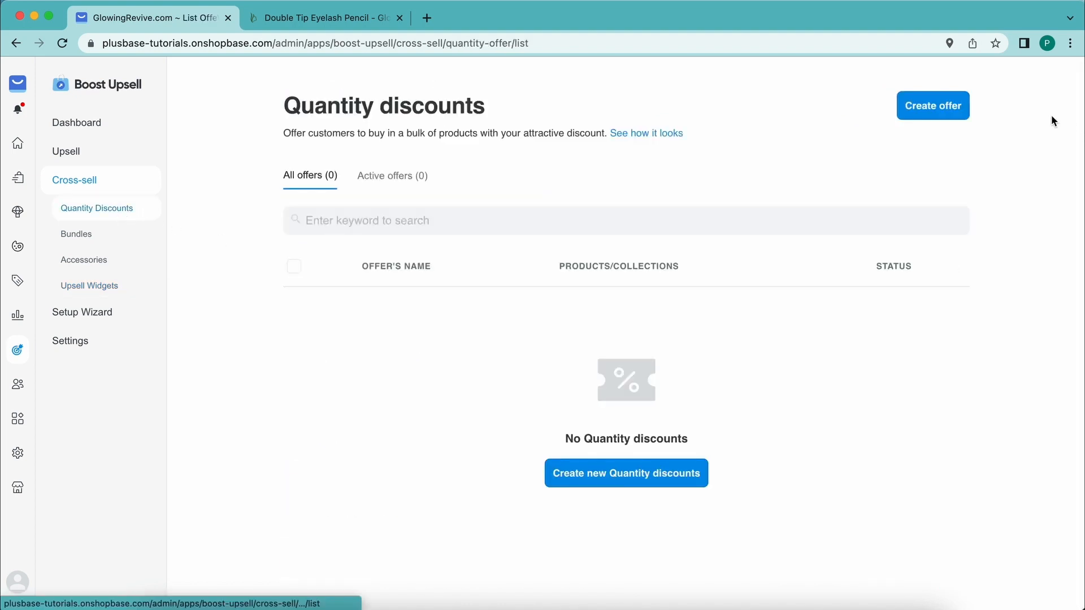
{"action": "left_click", "coordinate": [934, 112]}
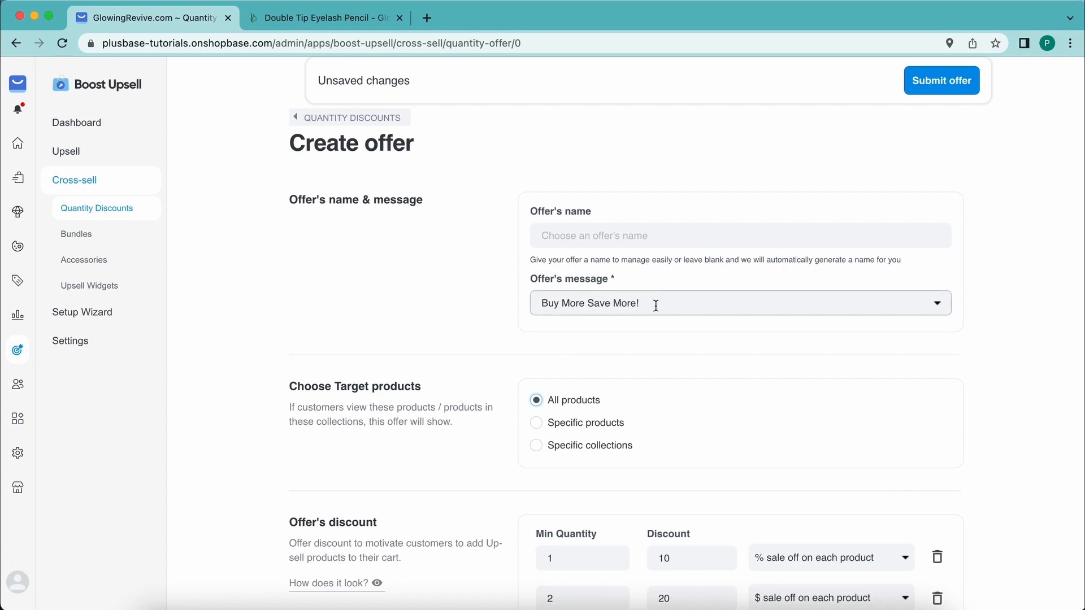
{"action": "left_click_drag", "start_coordinate": [654, 305], "coordinate": [531, 305]}
{"action": "key", "text": "super+c"}
{"action": "left_click", "coordinate": [582, 234]}
{"action": "key", "text": "super+v"}
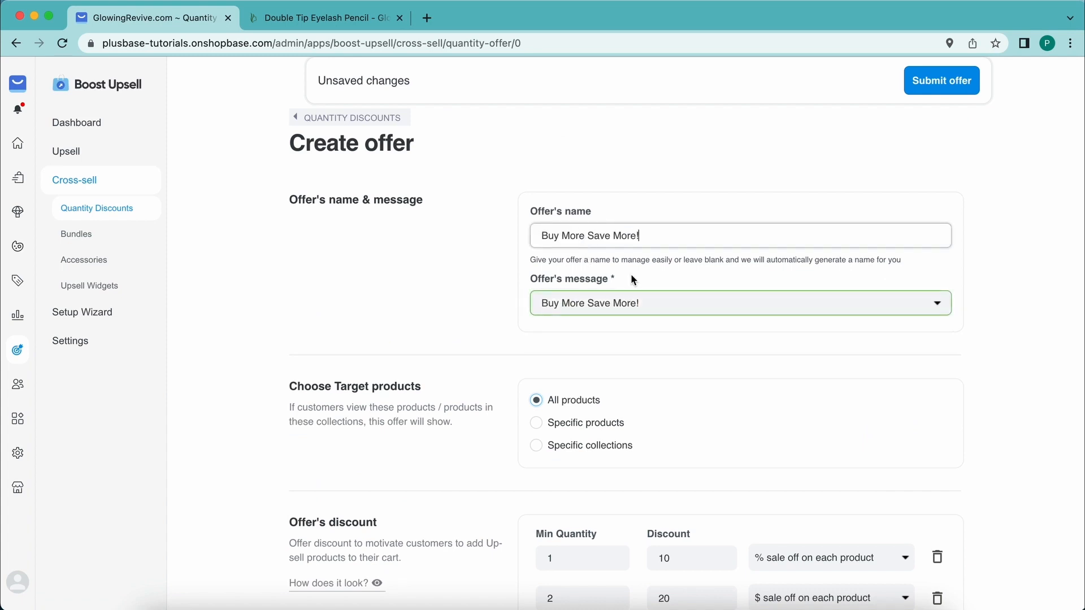
{"action": "scroll", "coordinate": [493, 278], "scroll_direction": "down", "scroll_amount": 2}
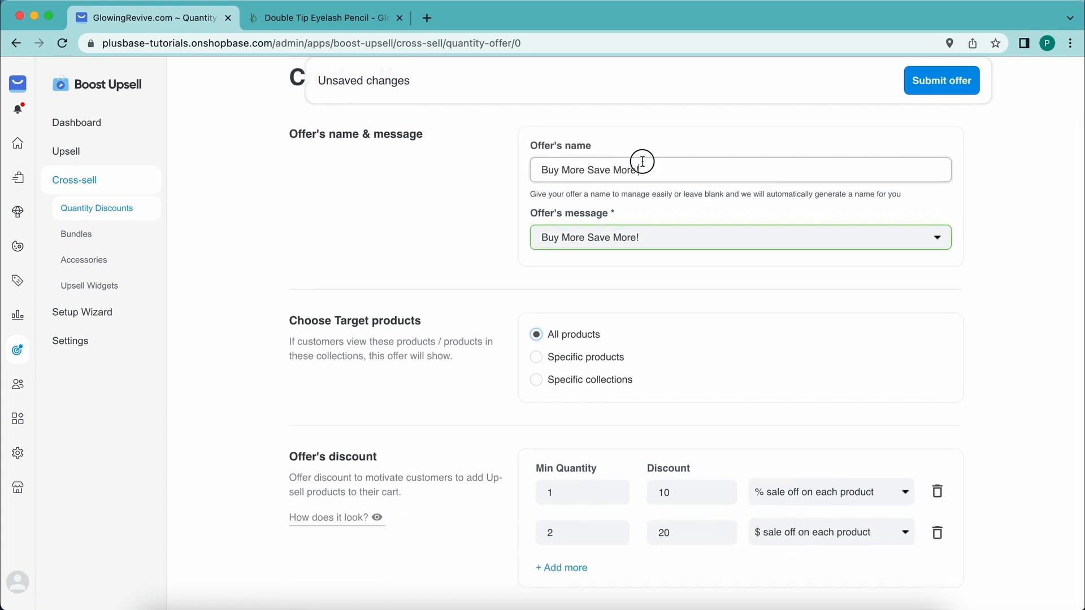
{"action": "left_click_drag", "start_coordinate": [642, 165], "coordinate": [509, 171]}
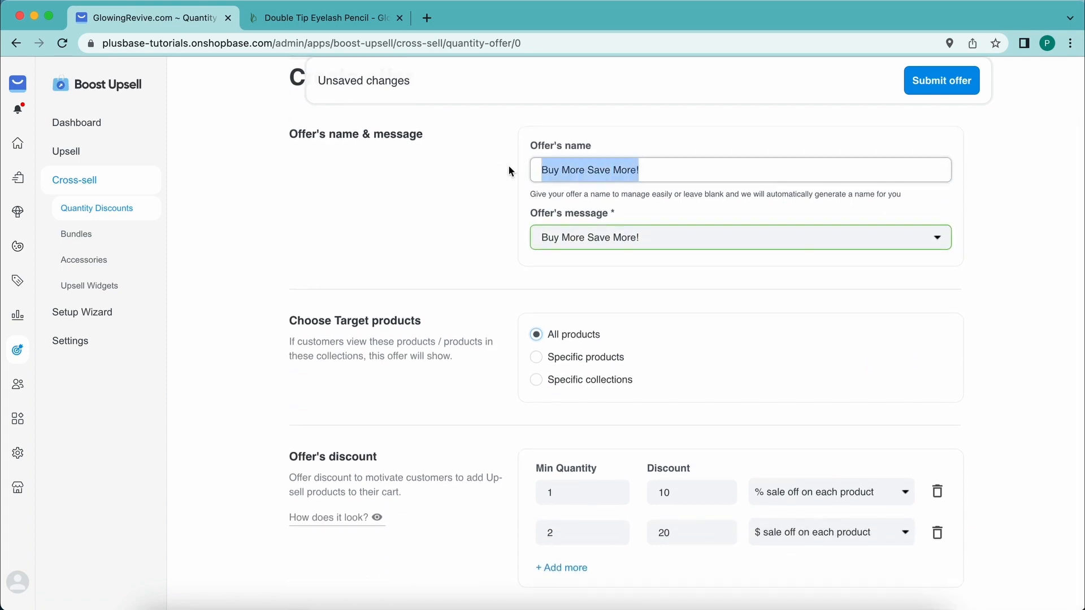
{"action": "left_click", "coordinate": [546, 171]}
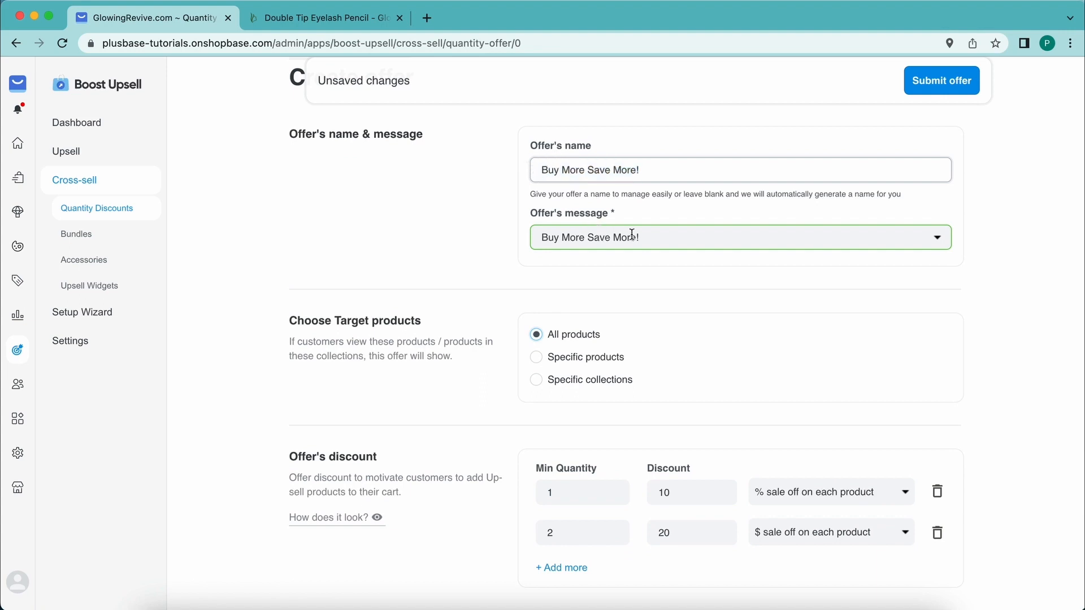
{"action": "left_click", "coordinate": [650, 236]}
{"action": "left_click_drag", "start_coordinate": [525, 234], "coordinate": [510, 233]}
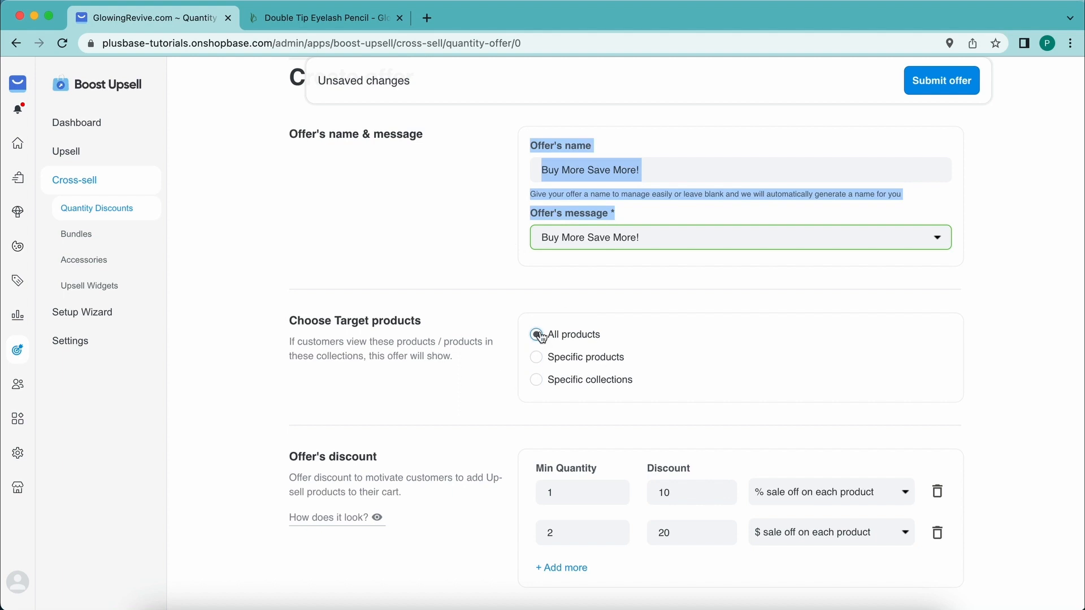
Step: Set the first discount tier to minimum quantity 2 with discount 5, and the second to minimum quantity 3 with discount 10
{"action": "left_click_drag", "start_coordinate": [577, 495], "coordinate": [467, 496]}
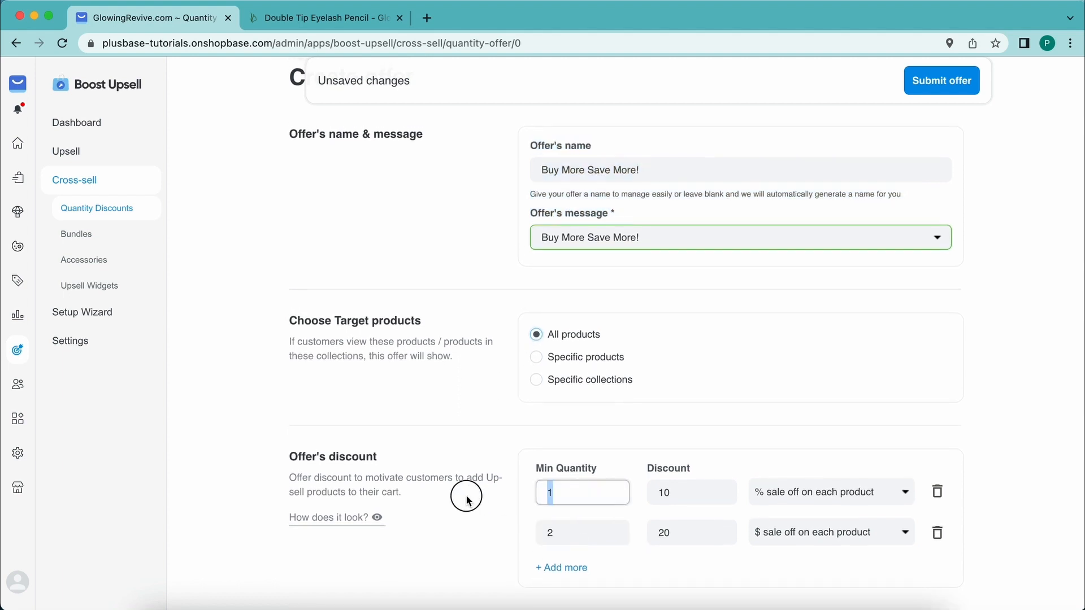
{"action": "type", "text": "2"}
{"action": "left_click_drag", "start_coordinate": [680, 496], "coordinate": [594, 491]}
{"action": "type", "text": "5"}
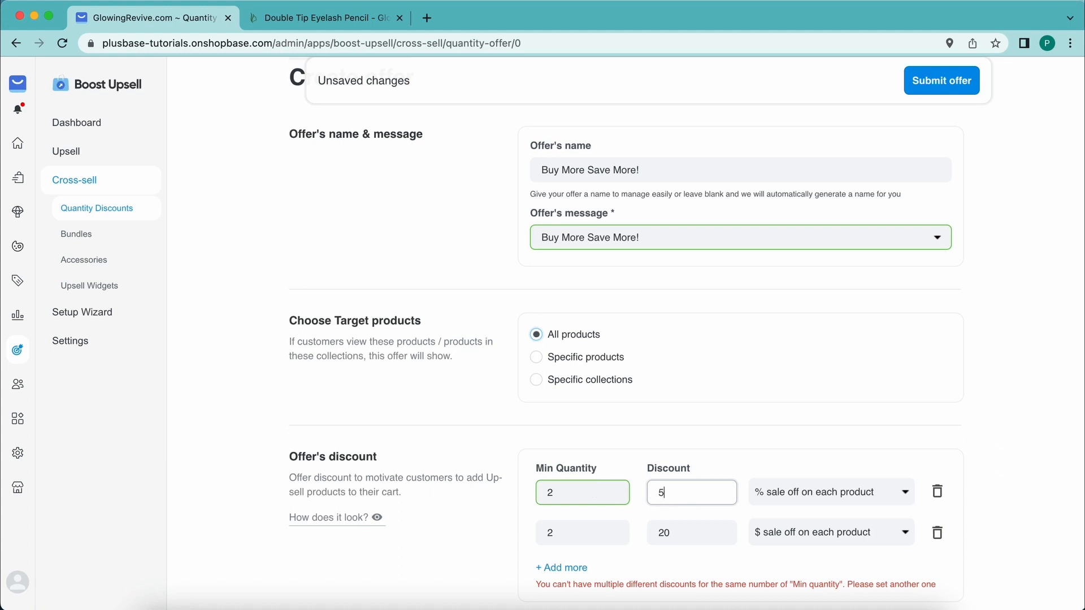
{"action": "left_click_drag", "start_coordinate": [576, 542], "coordinate": [472, 537]}
{"action": "type", "text": "3"}
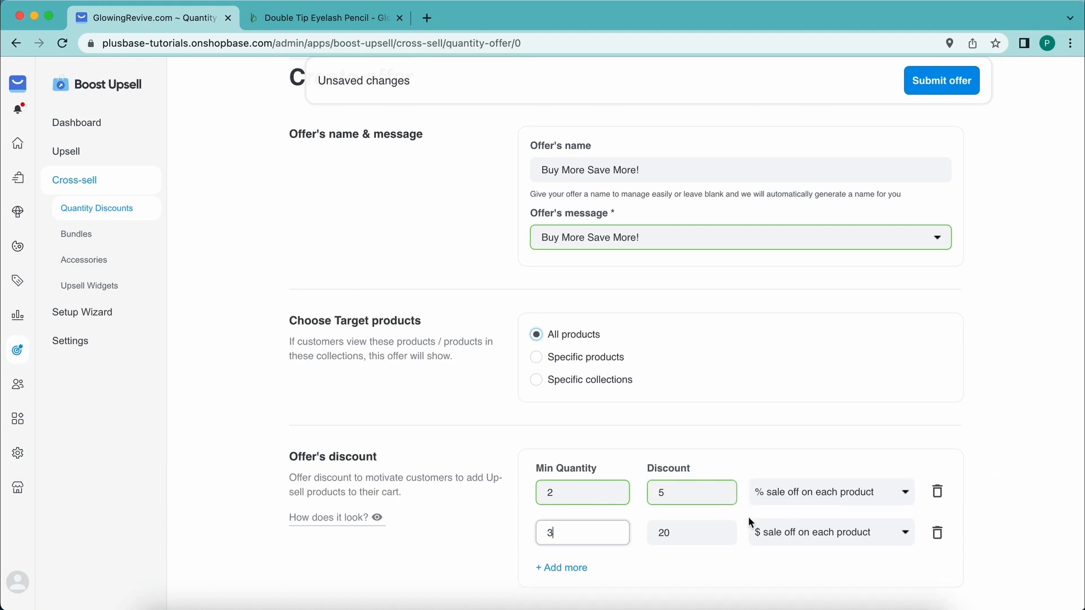
{"action": "left_click_drag", "start_coordinate": [685, 535], "coordinate": [583, 533]}
{"action": "type", "text": "1"}
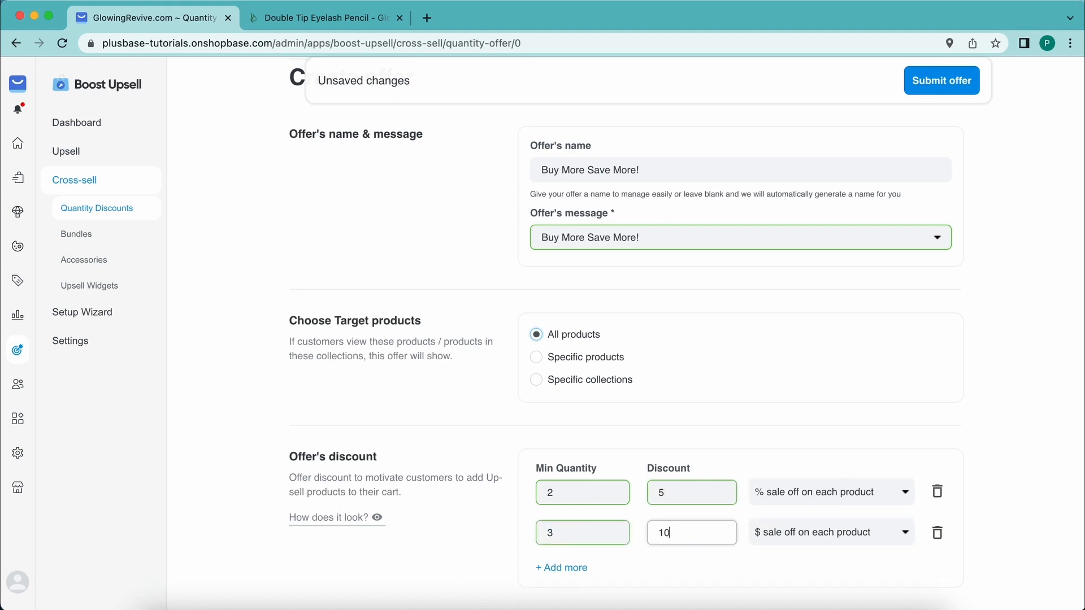
Step: Change the second discount tier's type to % sale off on each product
{"action": "left_click", "coordinate": [750, 523]}
{"action": "left_click", "coordinate": [813, 401]}
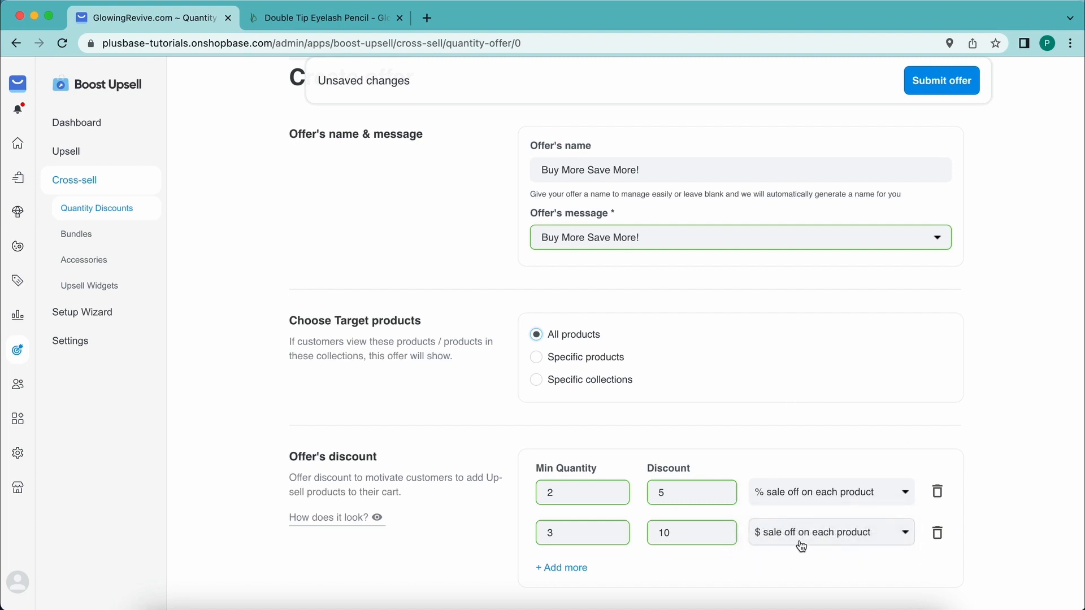
{"action": "left_click", "coordinate": [782, 539]}
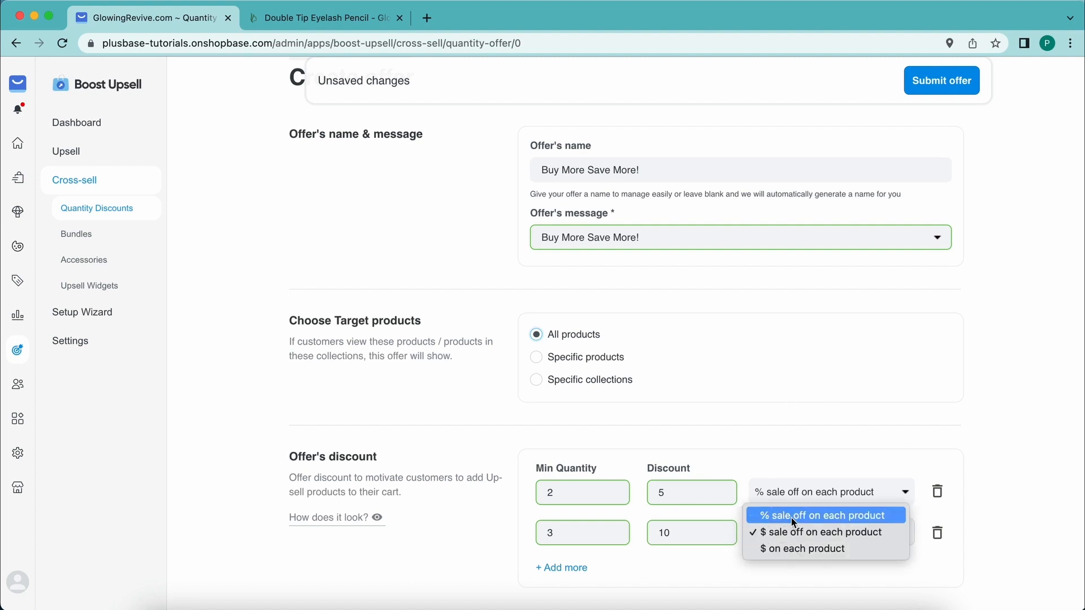
{"action": "left_click", "coordinate": [789, 513]}
Step: Add a third discount tier with minimum quantity 4 and discount 15
{"action": "left_click", "coordinate": [565, 568]}
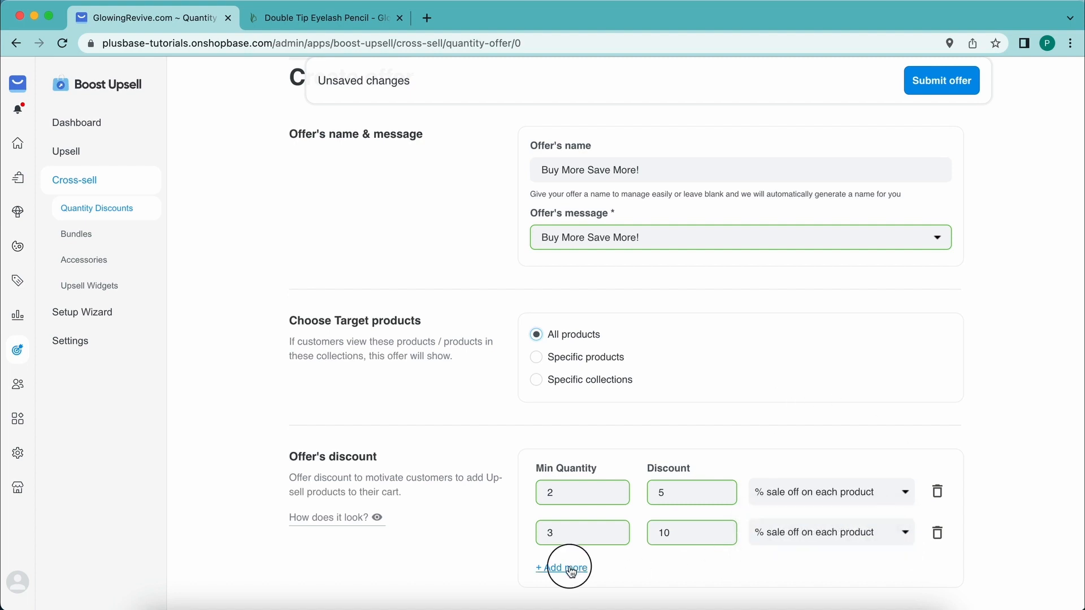
{"action": "scroll", "coordinate": [571, 543], "scroll_direction": "down", "scroll_amount": 1}
{"action": "key", "text": "BackSpace"}
{"action": "type", "text": "4"}
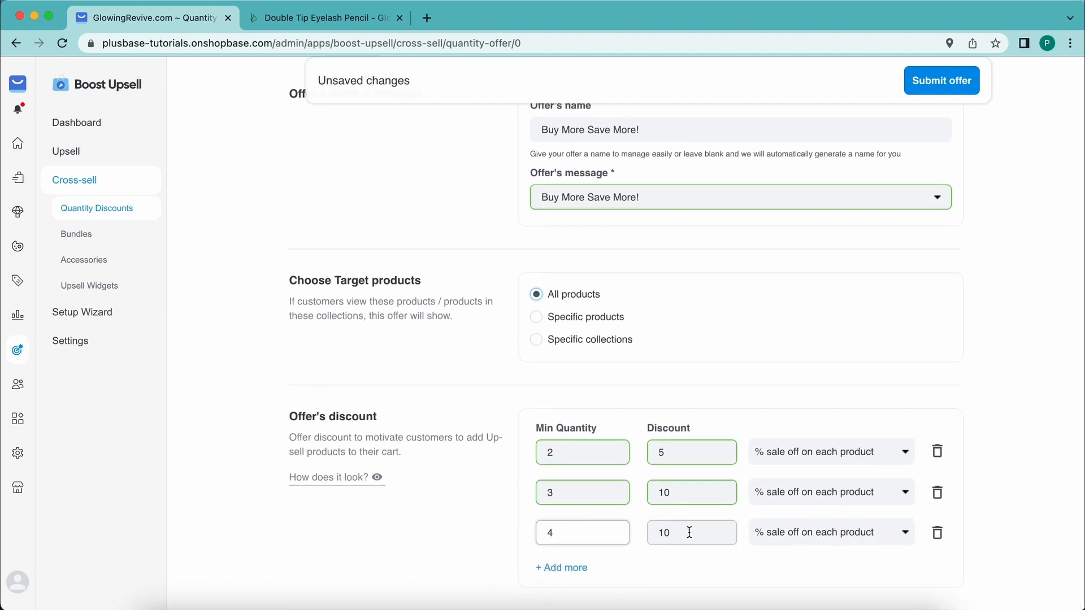
{"action": "left_click_drag", "start_coordinate": [688, 530], "coordinate": [613, 531]}
{"action": "type", "text": "1"}
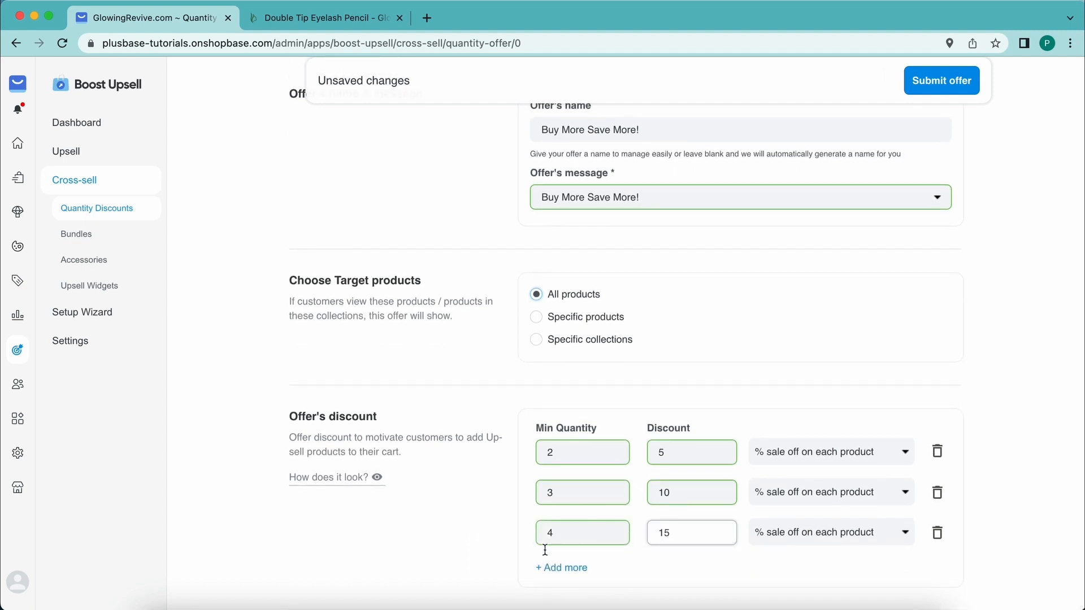
Step: Add a fourth discount tier with minimum quantity 5 and discount 20
{"action": "left_click", "coordinate": [571, 570]}
{"action": "left_click", "coordinate": [543, 575]}
{"action": "key", "text": "BackSpace"}
{"action": "type", "text": "5"}
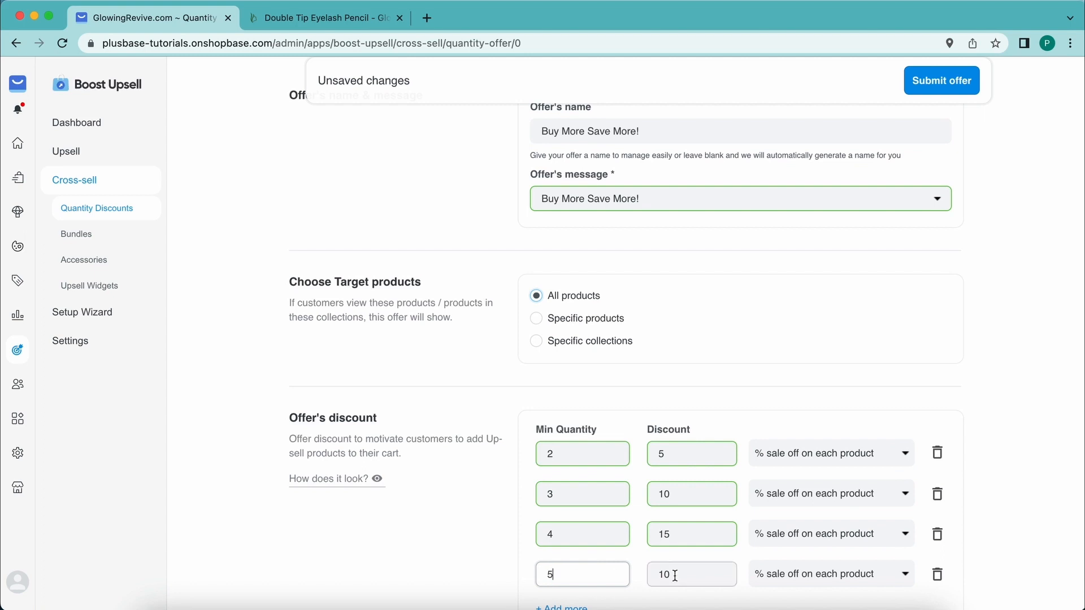
{"action": "double_click", "coordinate": [684, 575]}
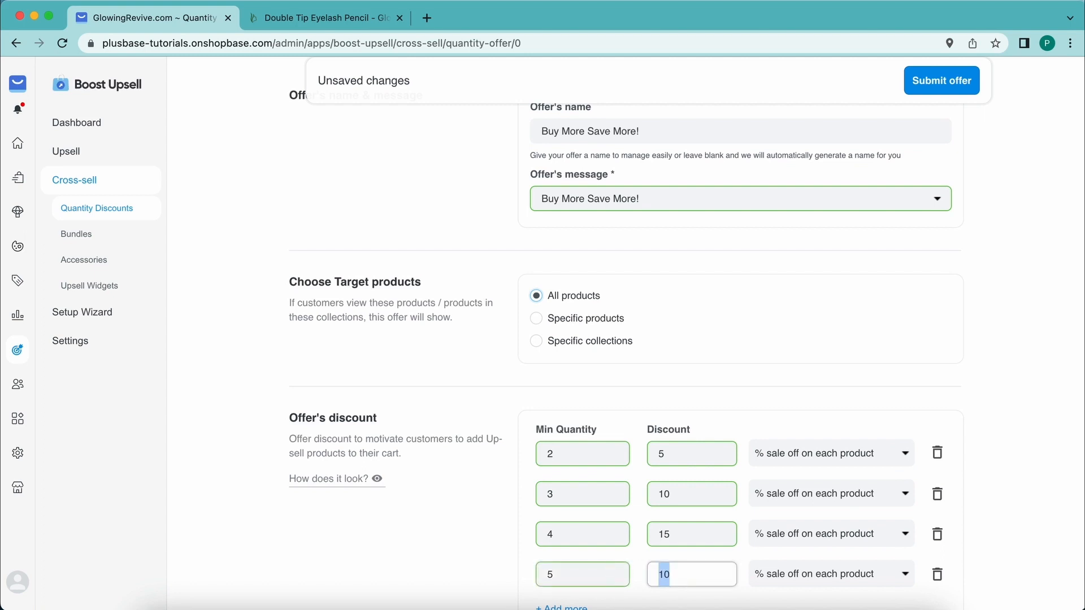
Step: Review the completed quantity discount form and submit the offer
{"action": "left_click", "coordinate": [668, 337]}
{"action": "scroll", "coordinate": [668, 336], "scroll_direction": "down", "scroll_amount": 1}
{"action": "scroll", "coordinate": [668, 337], "scroll_direction": "up", "scroll_amount": 3}
{"action": "scroll", "coordinate": [668, 337], "scroll_direction": "down", "scroll_amount": 3}
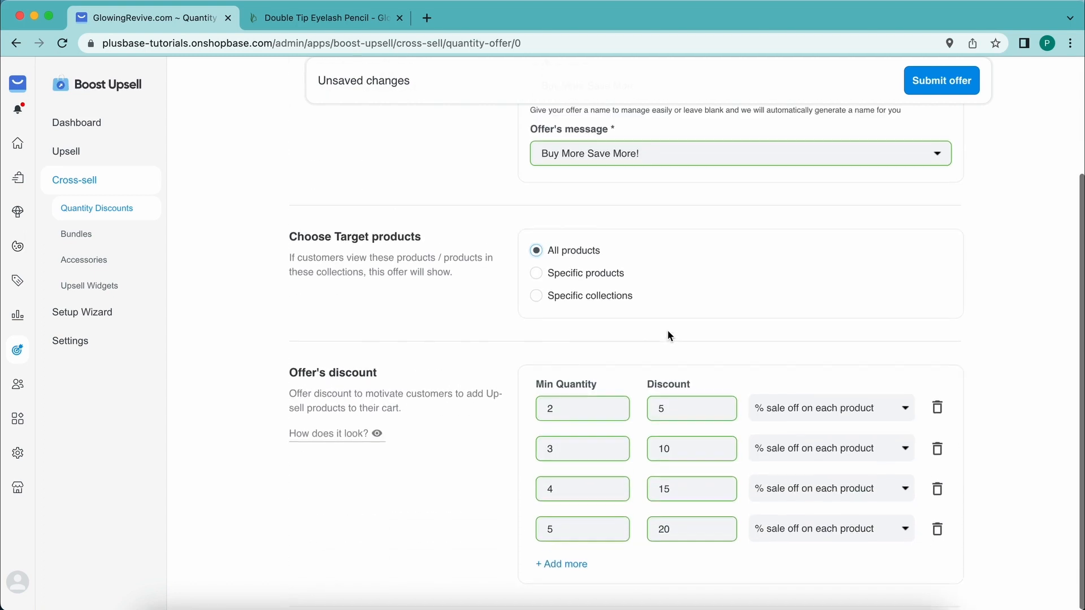
{"action": "scroll", "coordinate": [945, 134], "scroll_direction": "up", "scroll_amount": 3}
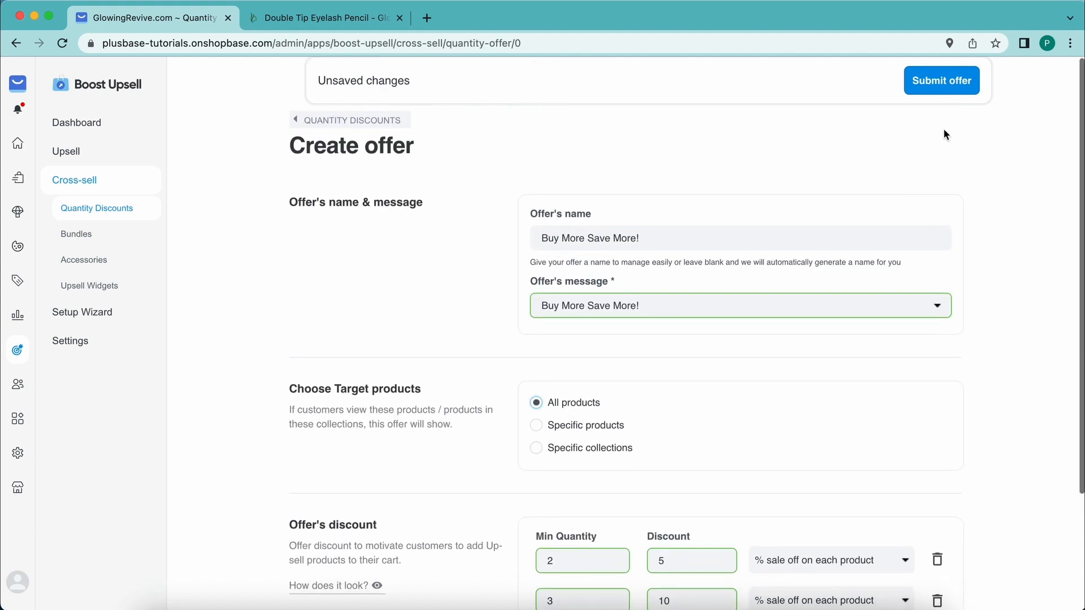
{"action": "left_click", "coordinate": [942, 81]}
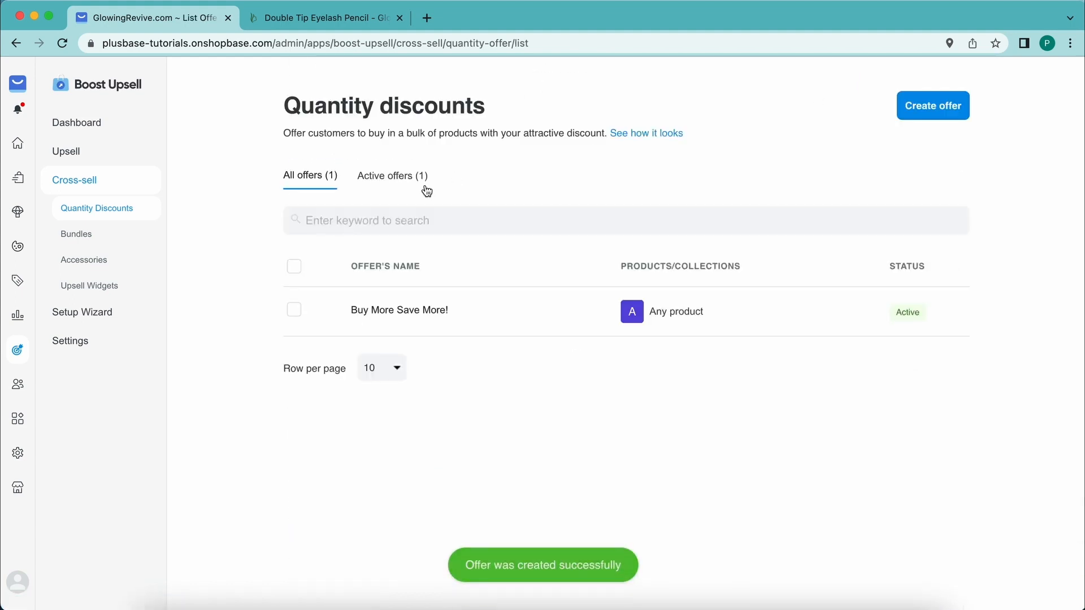
Step: Look through the Bundles, Accessories and Upsell Widgets sections, the Boost Upsell settings and its dashboard
{"action": "left_click", "coordinate": [83, 240]}
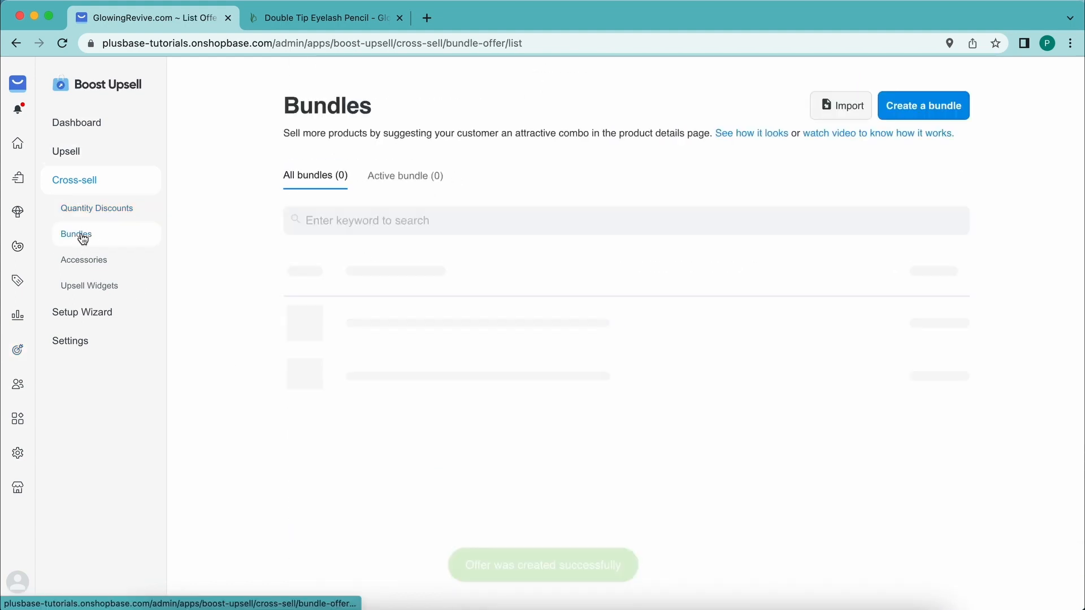
{"action": "left_click", "coordinate": [109, 262]}
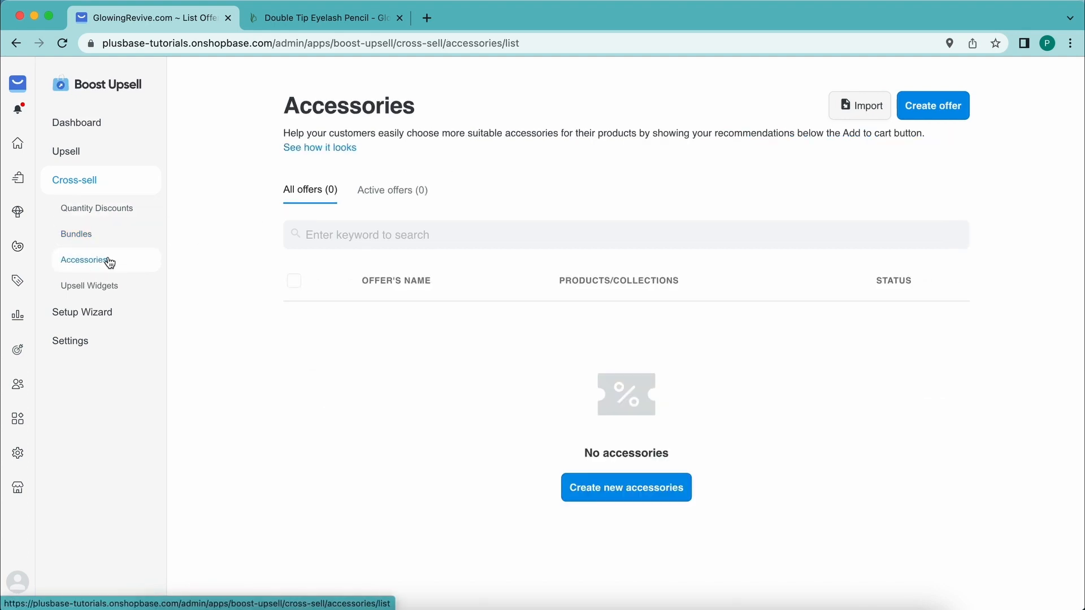
{"action": "left_click", "coordinate": [102, 235]}
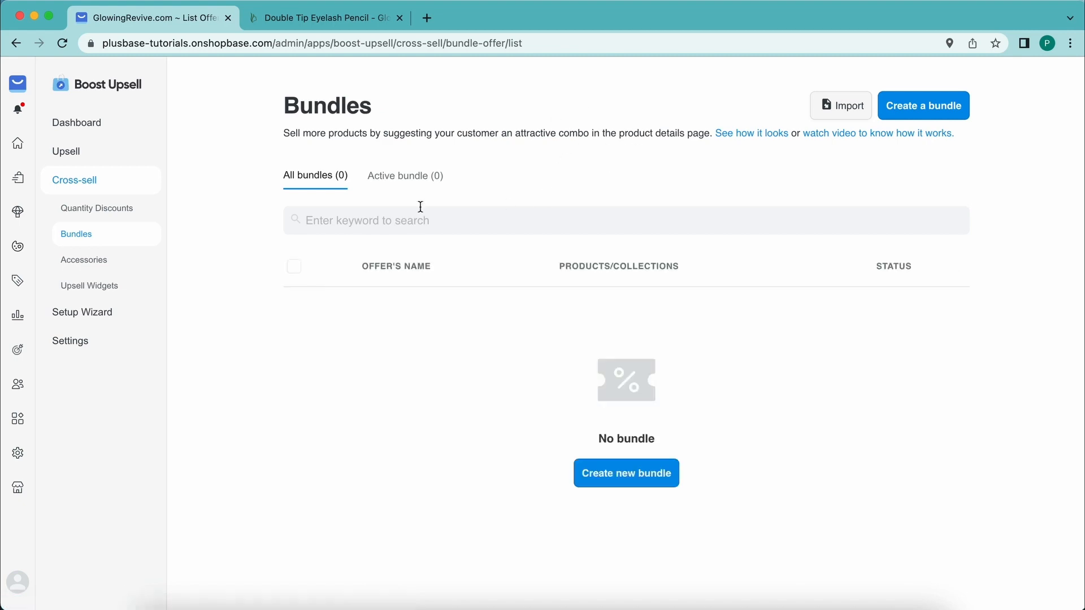
{"action": "left_click", "coordinate": [124, 289]}
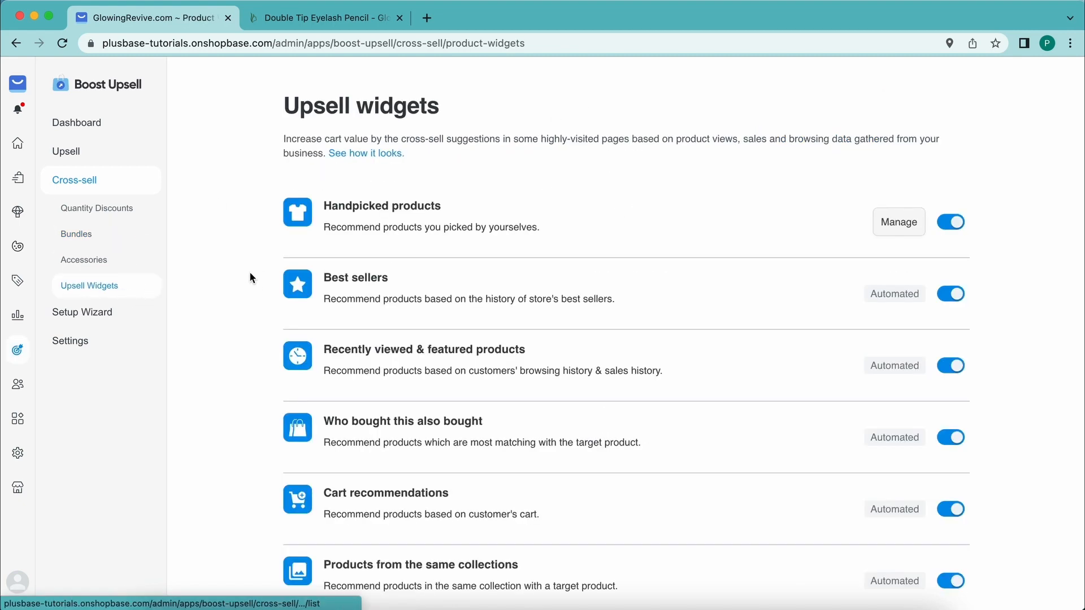
{"action": "scroll", "coordinate": [271, 283], "scroll_direction": "down", "scroll_amount": 1}
{"action": "scroll", "coordinate": [279, 290], "scroll_direction": "up", "scroll_amount": 1}
{"action": "left_click", "coordinate": [85, 341]}
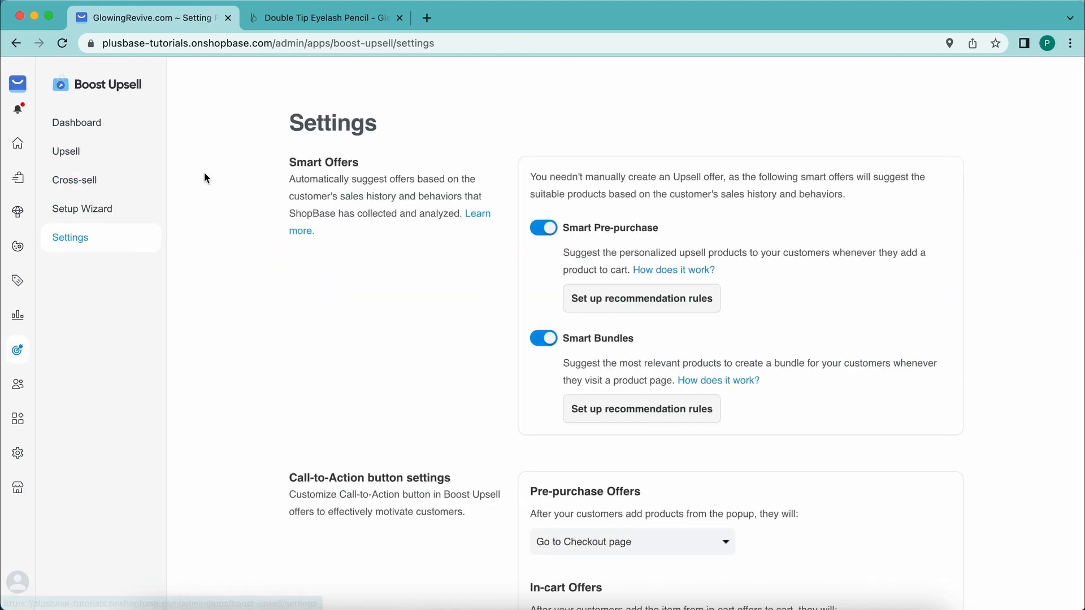
{"action": "scroll", "coordinate": [282, 260], "scroll_direction": "down", "scroll_amount": 2}
{"action": "left_click", "coordinate": [79, 124]}
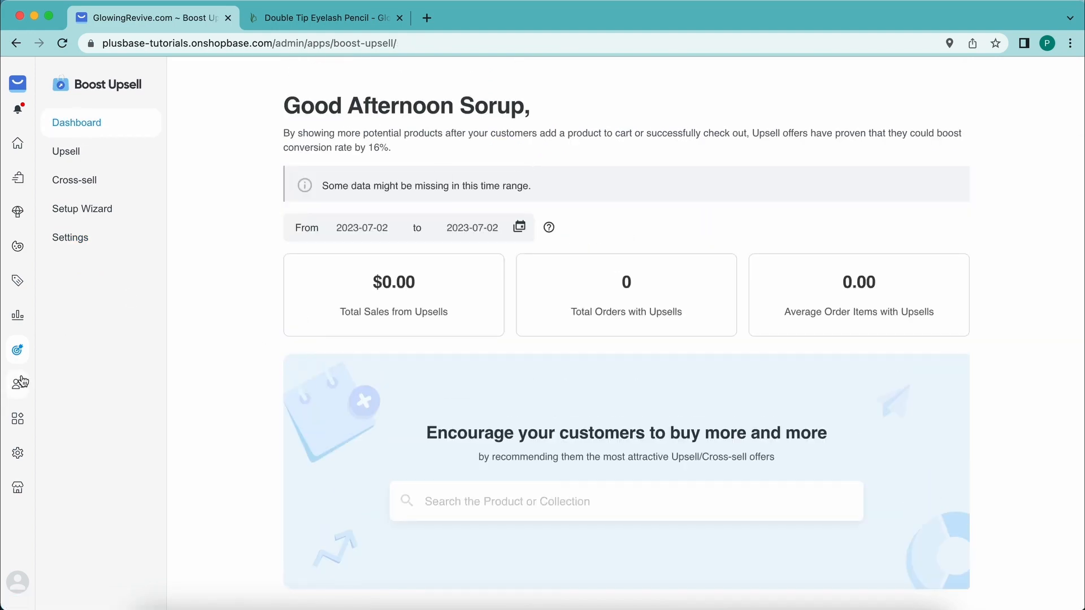
Step: Leave Boost Upsell for the store admin and look through the integrated apps on the Apps page
{"action": "left_click", "coordinate": [18, 351]}
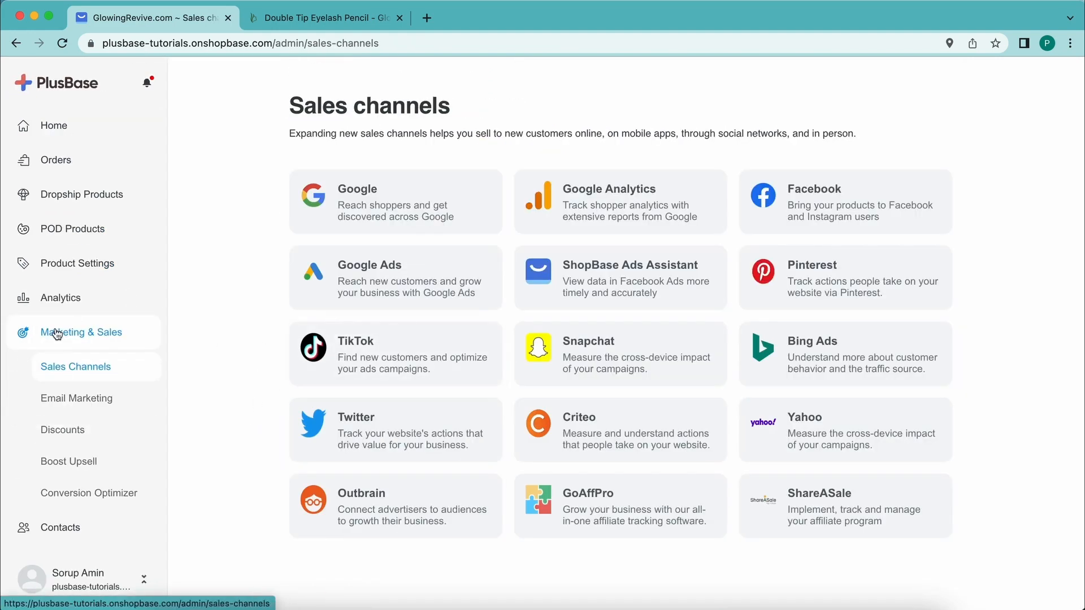
{"action": "scroll", "coordinate": [53, 277], "scroll_direction": "down", "scroll_amount": 3}
{"action": "left_click", "coordinate": [55, 426]}
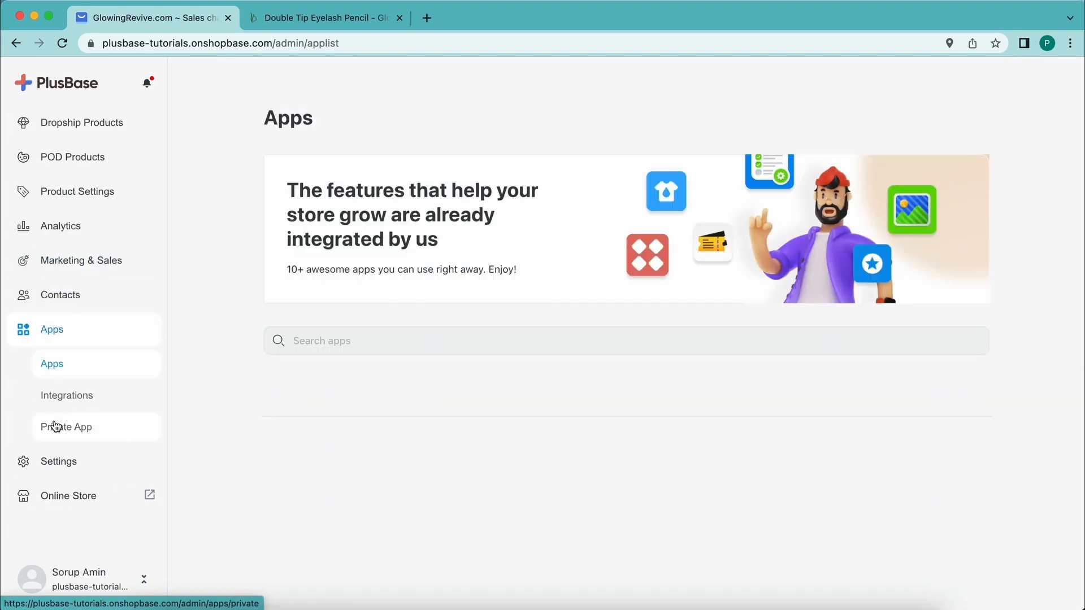
{"action": "scroll", "coordinate": [282, 135], "scroll_direction": "down", "scroll_amount": 2}
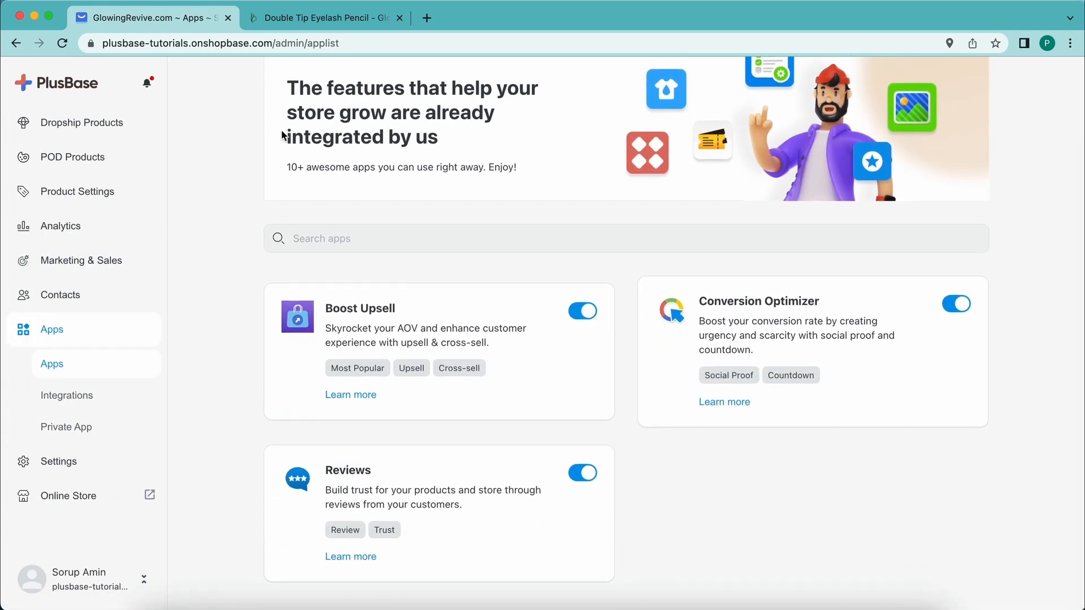
Step: Reload the Double Tip Eyelash Pencil page in the storefront and examine each tier of its Buy More Save More! offer
{"action": "left_click", "coordinate": [309, 18]}
{"action": "left_click", "coordinate": [62, 44]}
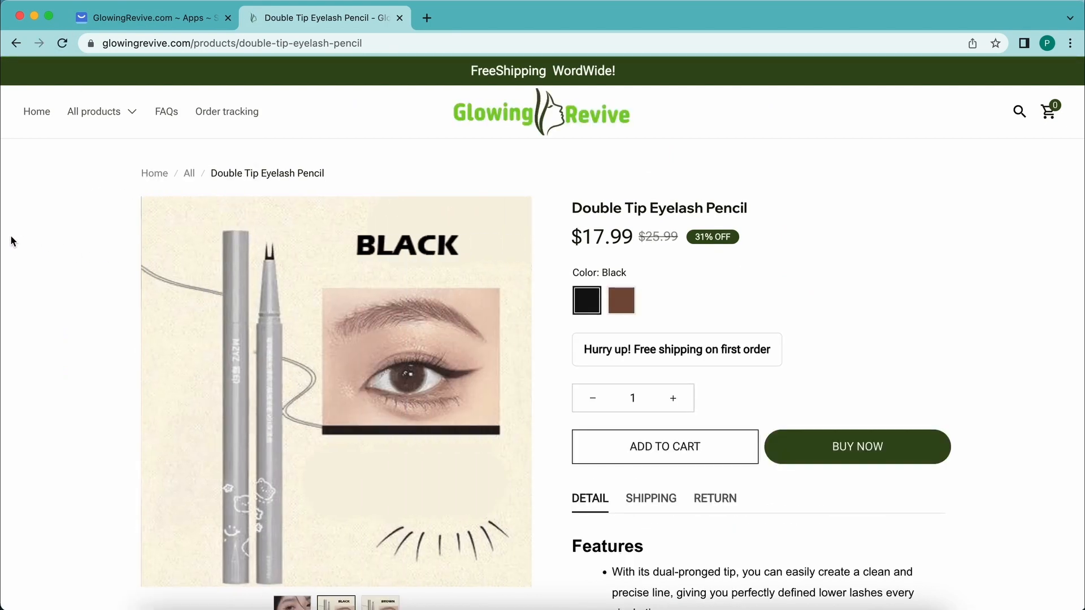
{"action": "scroll", "coordinate": [12, 240], "scroll_direction": "down", "scroll_amount": 3}
{"action": "scroll", "coordinate": [10, 235], "scroll_direction": "down", "scroll_amount": 4}
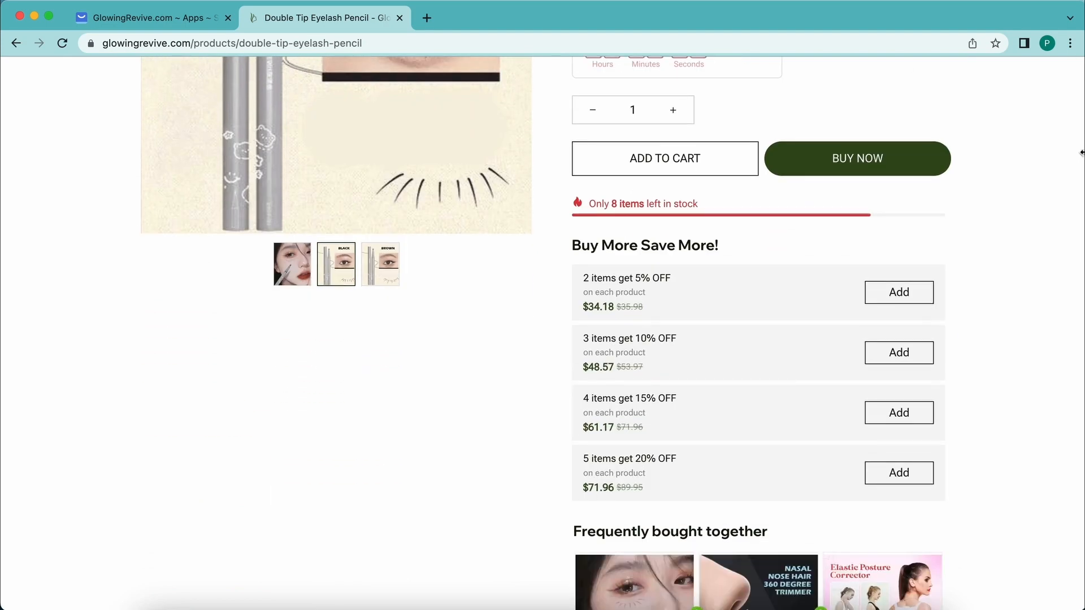
{"action": "left_click_drag", "start_coordinate": [567, 255], "coordinate": [741, 247]}
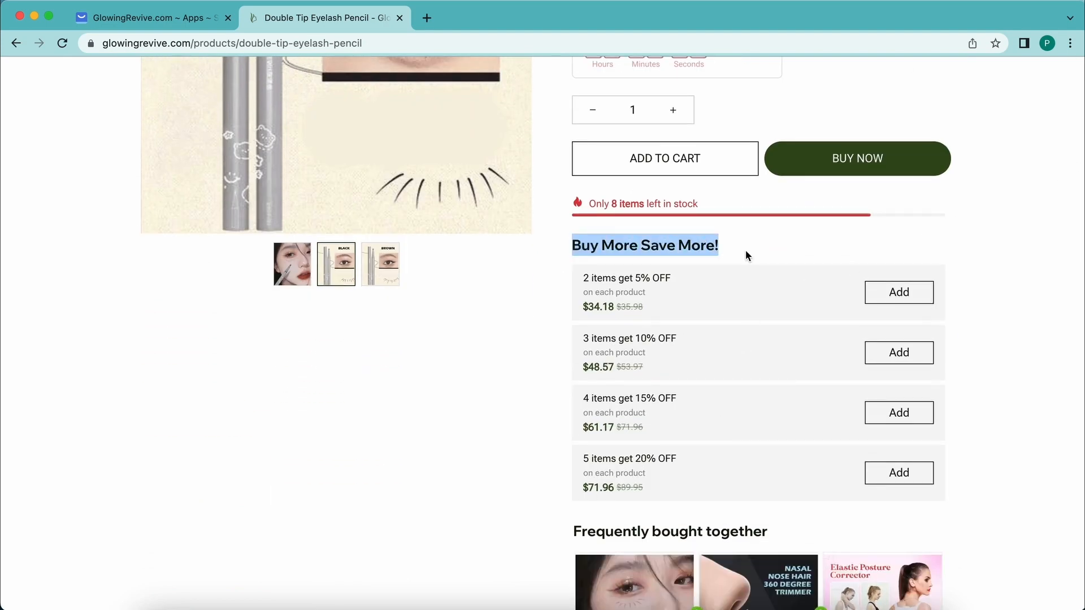
{"action": "left_click_drag", "start_coordinate": [583, 278], "coordinate": [683, 281]}
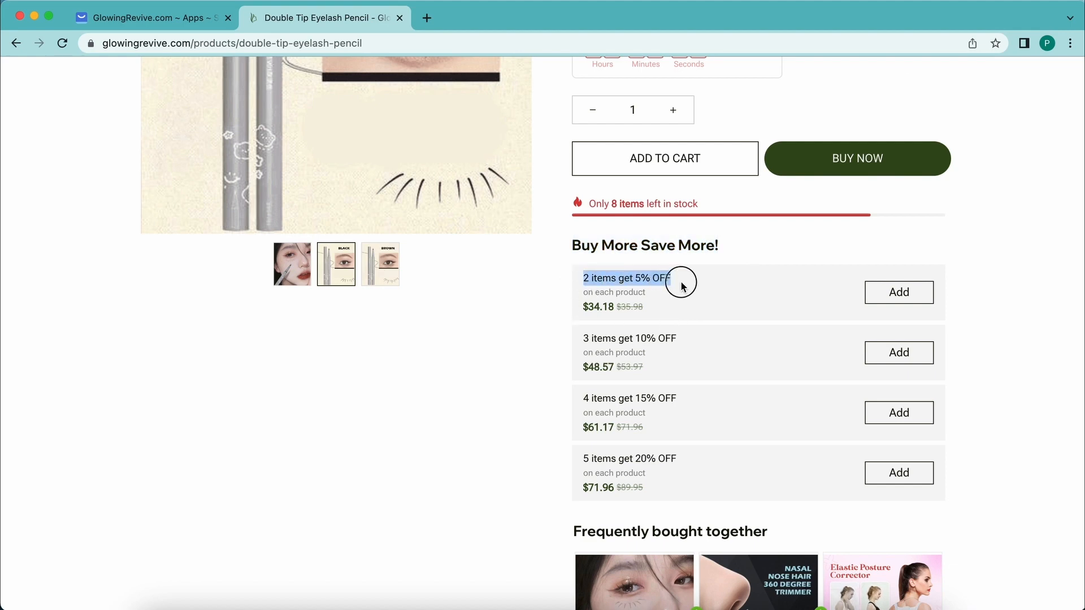
{"action": "left_click_drag", "start_coordinate": [587, 338], "coordinate": [687, 334]}
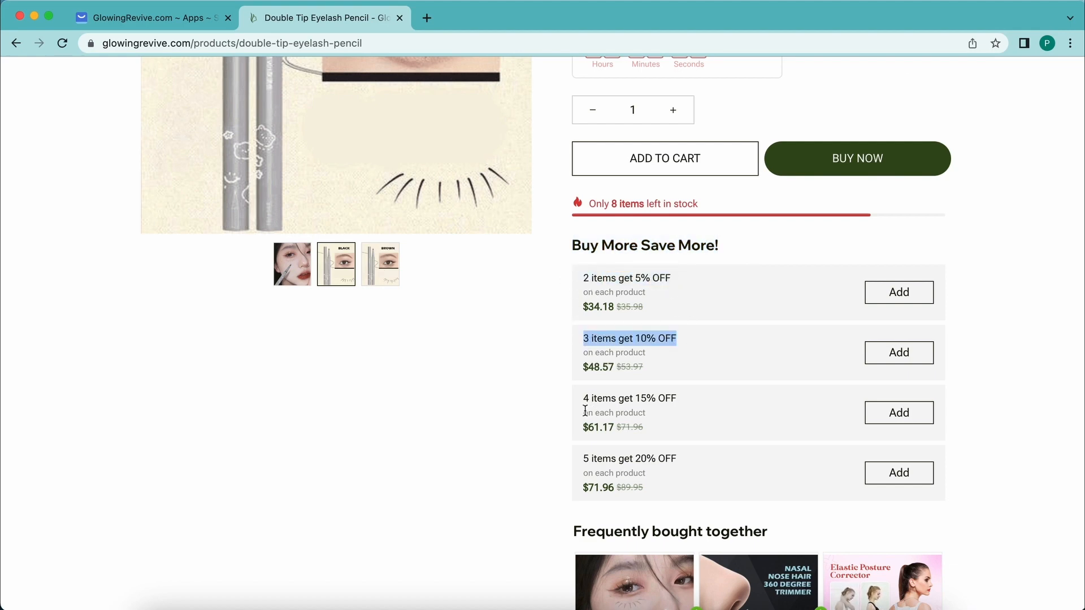
{"action": "left_click_drag", "start_coordinate": [585, 409], "coordinate": [690, 400]}
{"action": "left_click_drag", "start_coordinate": [585, 460], "coordinate": [698, 453]}
Step: Examine the Frequently bought together bundle on the product page, including its items and total price
{"action": "scroll", "coordinate": [697, 454], "scroll_direction": "down", "scroll_amount": 2}
{"action": "scroll", "coordinate": [697, 452], "scroll_direction": "down", "scroll_amount": 5}
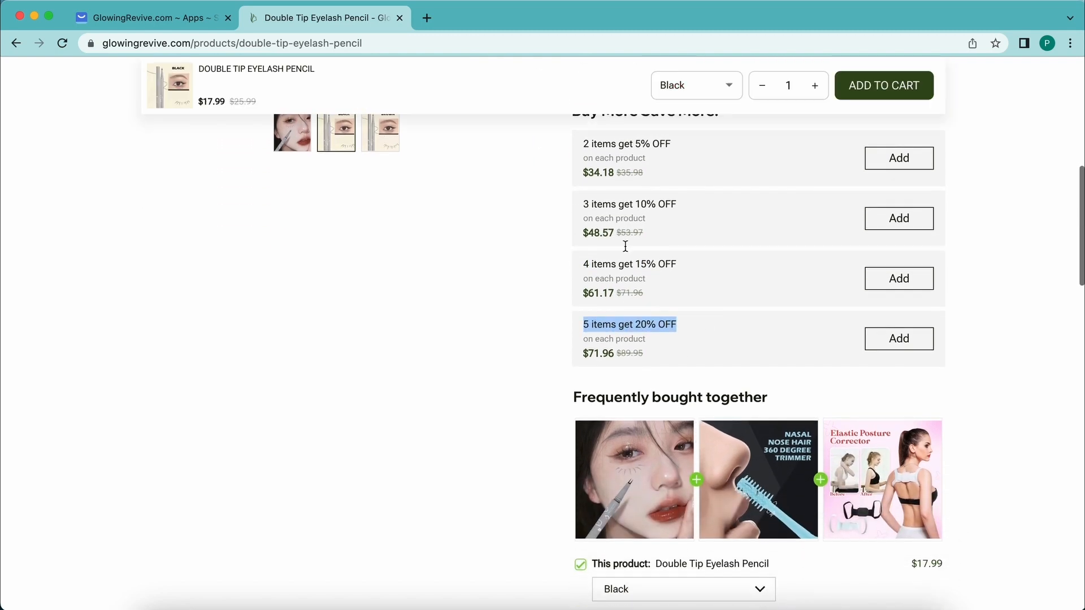
{"action": "left_click_drag", "start_coordinate": [570, 214], "coordinate": [853, 209]}
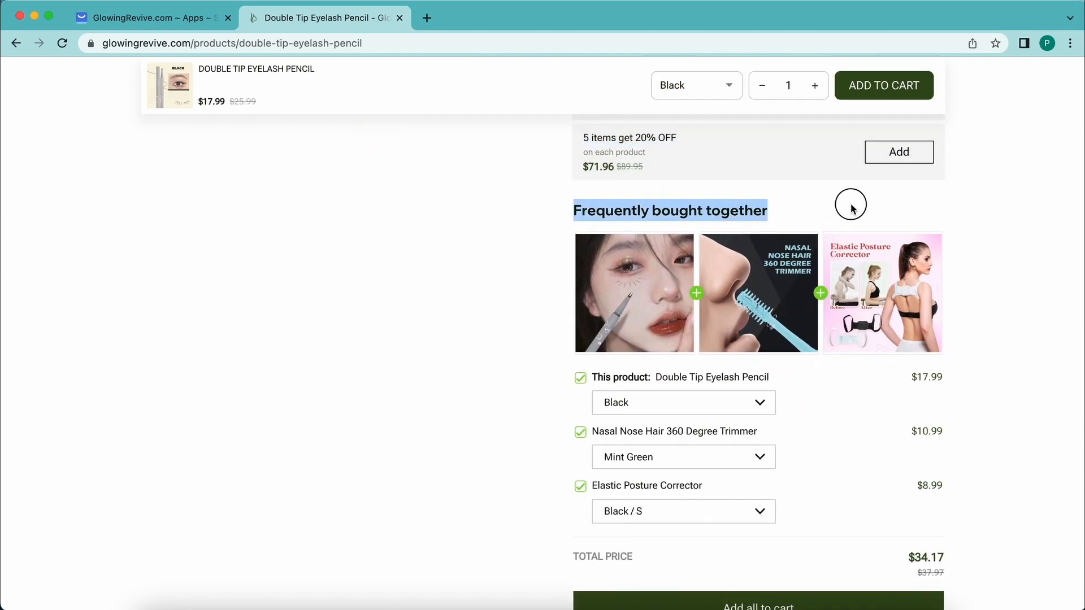
{"action": "scroll", "coordinate": [853, 208], "scroll_direction": "down", "scroll_amount": 4}
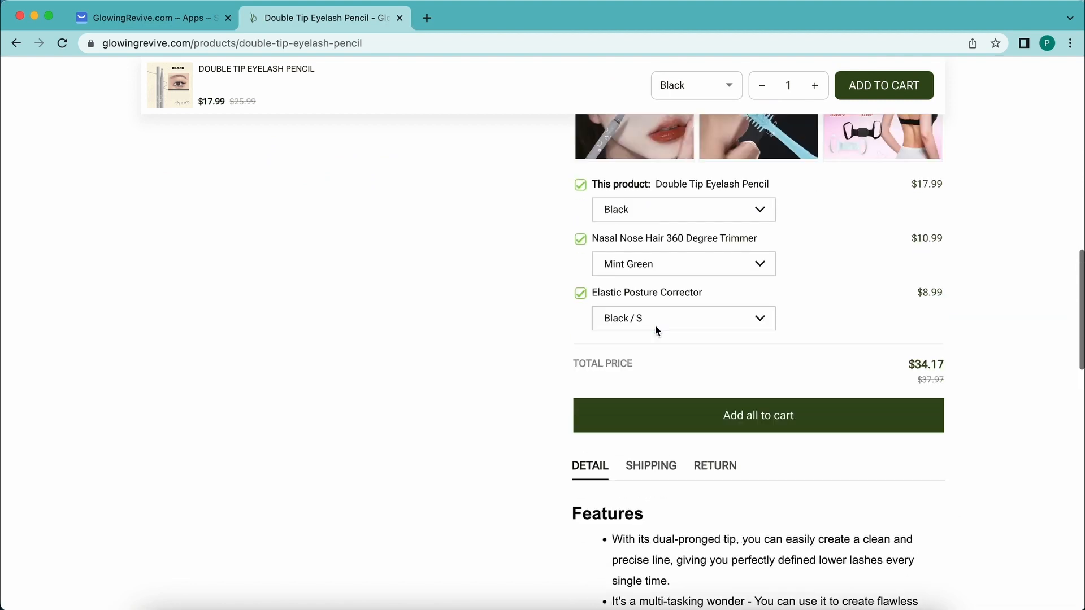
{"action": "scroll", "coordinate": [655, 324], "scroll_direction": "up", "scroll_amount": 10}
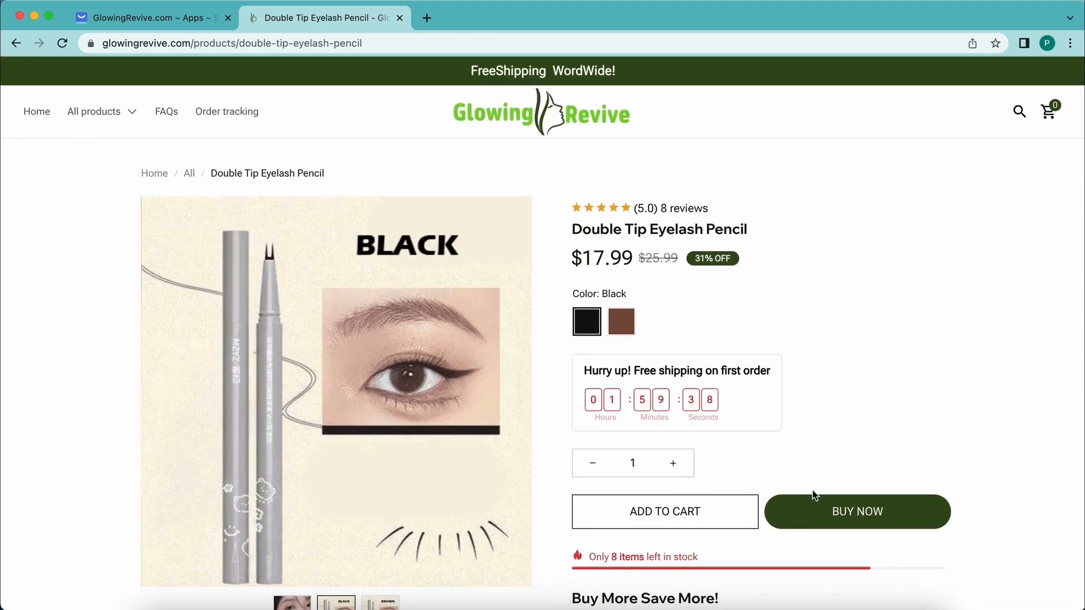
Step: Add the black Double Tip Eyelash Pencil to the cart, review the suggested products, and close the popup and cart drawer
{"action": "left_click", "coordinate": [650, 513]}
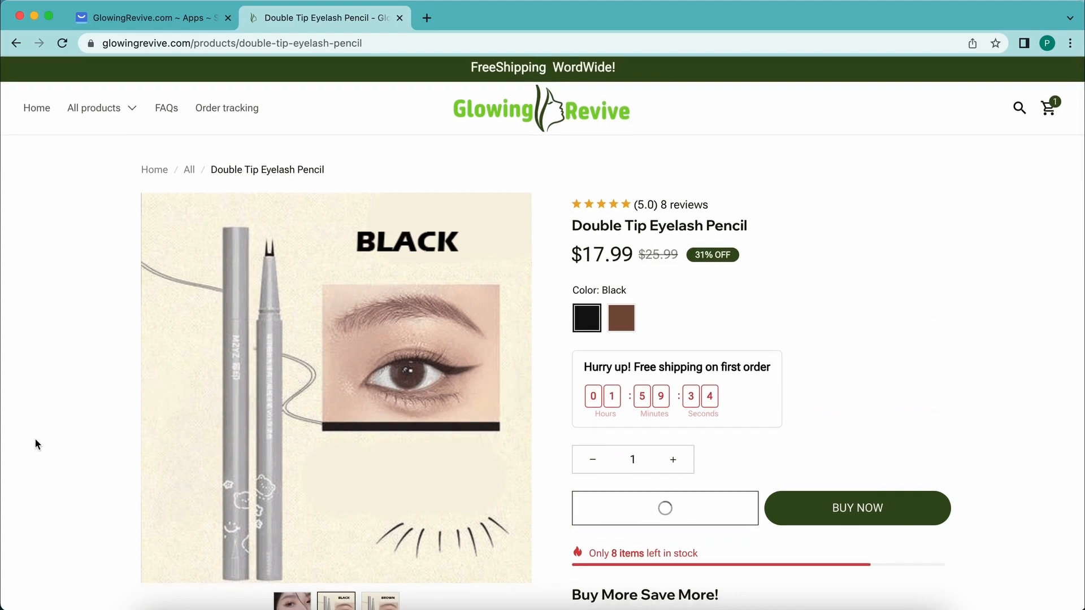
{"action": "scroll", "coordinate": [430, 245], "scroll_direction": "down", "scroll_amount": 2}
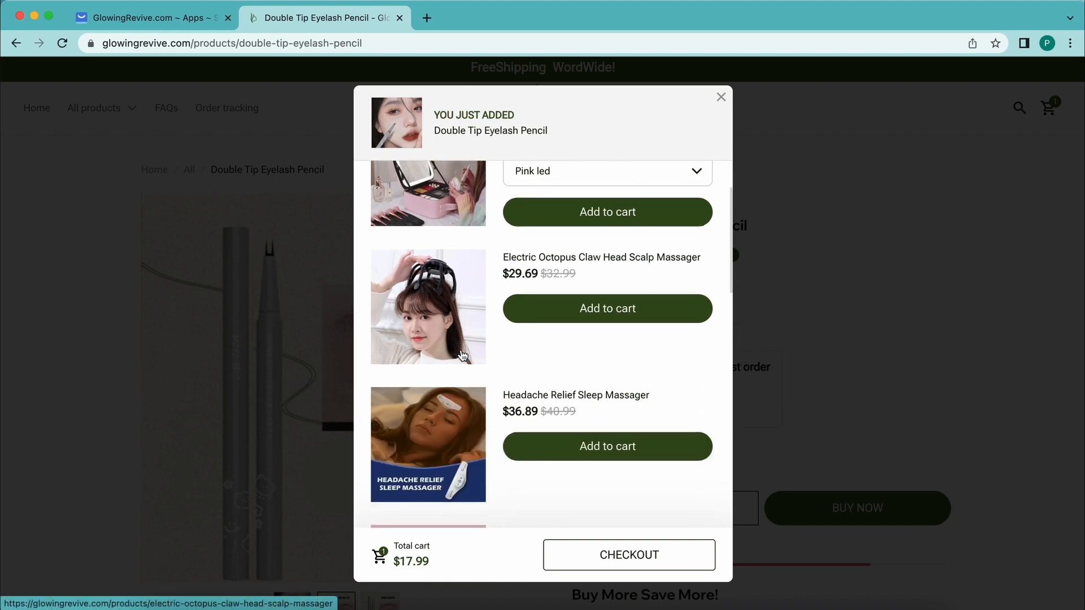
{"action": "scroll", "coordinate": [458, 288], "scroll_direction": "down", "scroll_amount": 8}
{"action": "scroll", "coordinate": [455, 264], "scroll_direction": "up", "scroll_amount": 10}
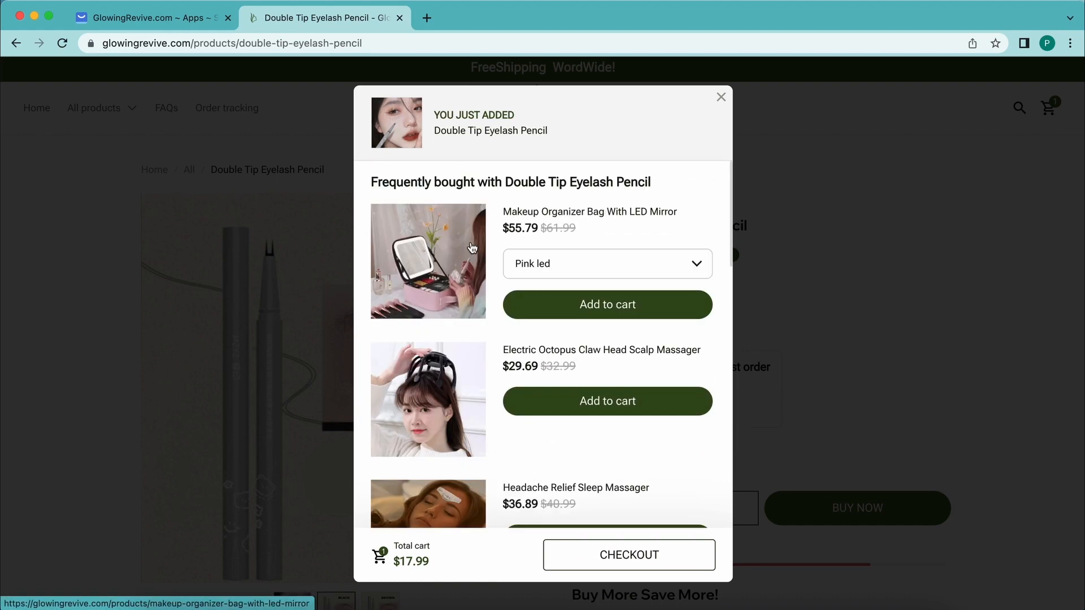
{"action": "left_click", "coordinate": [722, 98]}
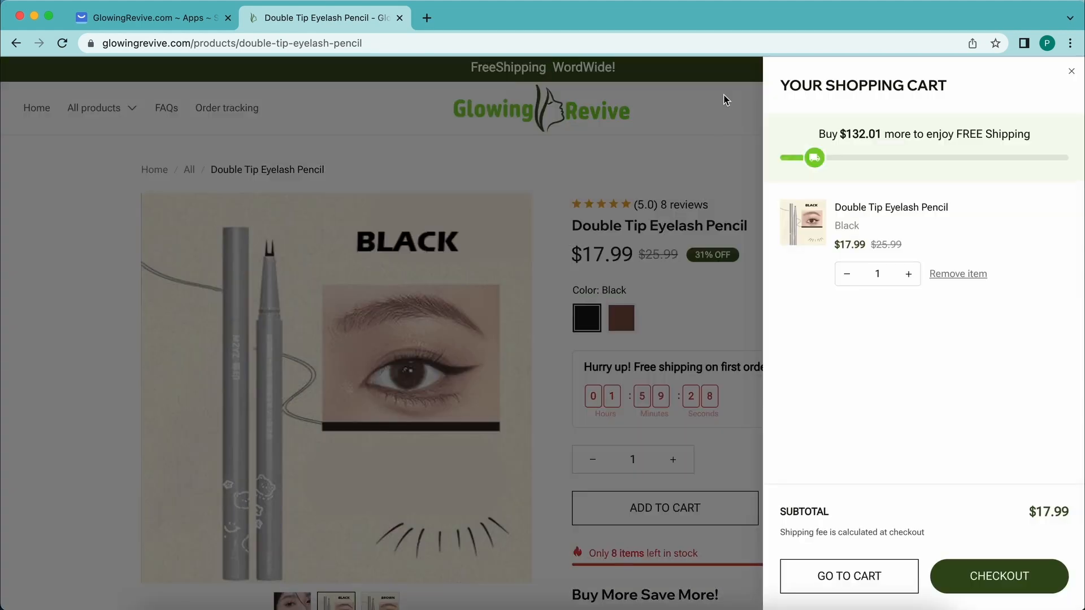
{"action": "left_click", "coordinate": [1071, 72]}
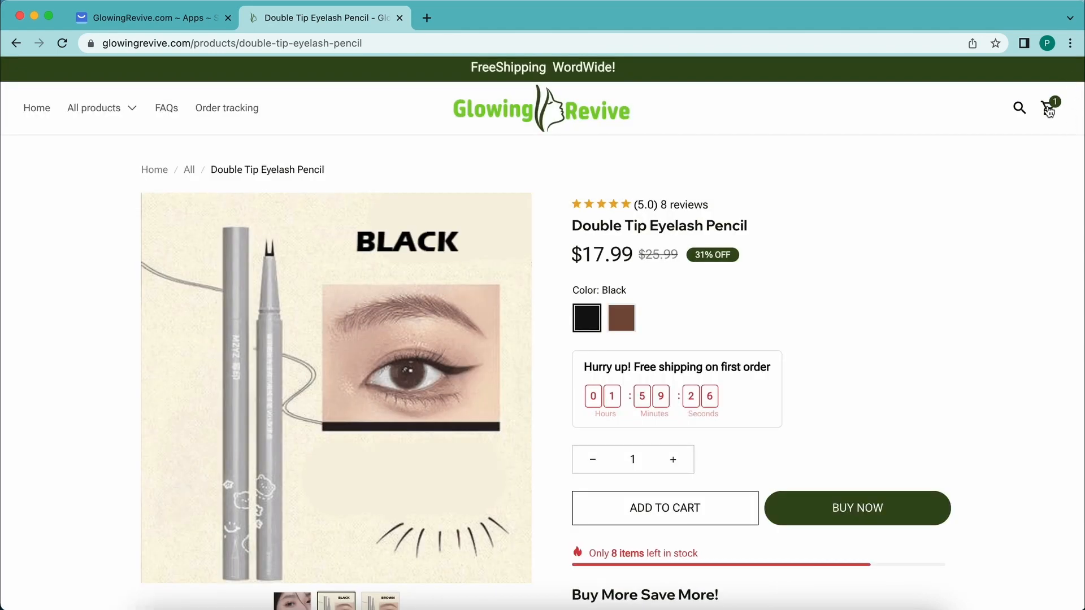
Step: Open the full shopping cart page and highlight its free shipping message
{"action": "mouse_move", "coordinate": [1049, 108]}
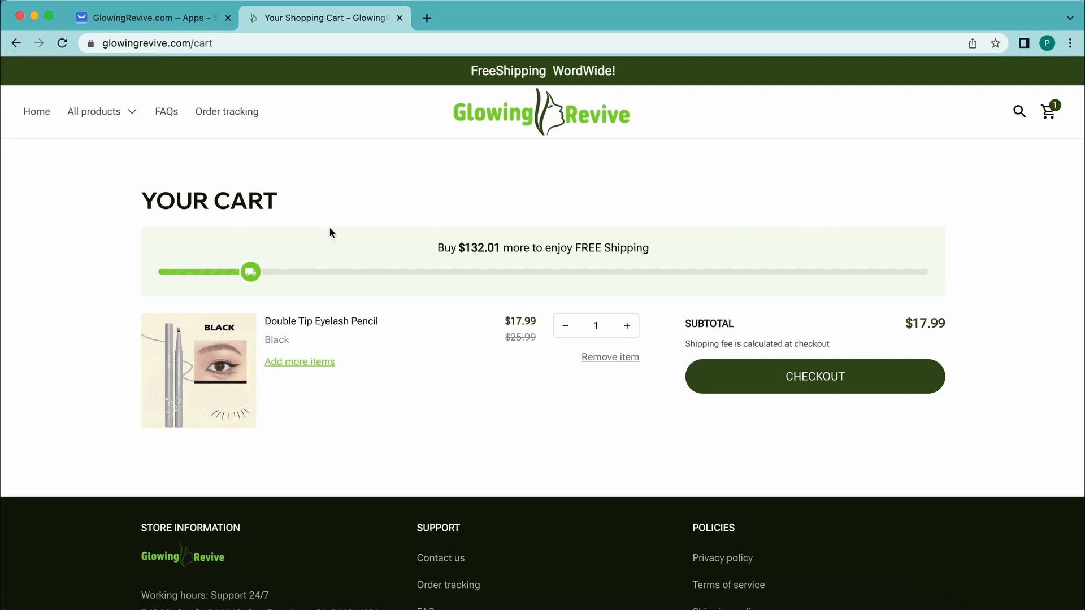
{"action": "left_click_drag", "start_coordinate": [424, 251], "coordinate": [664, 248]}
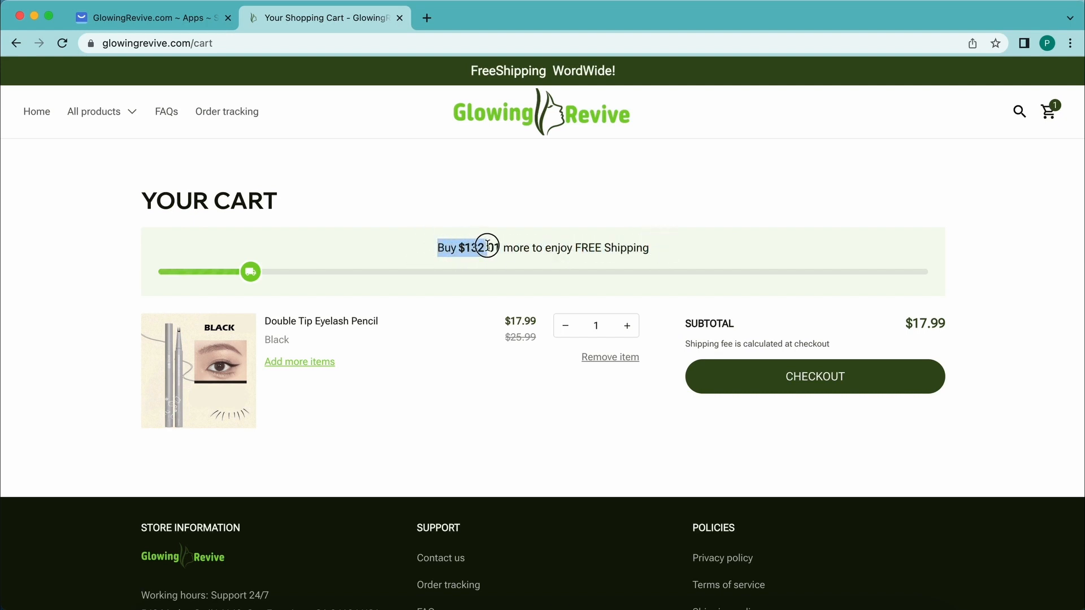
Step: Examine the cart's free shipping progress message and return to the Double Tip Eyelash Pencil page
{"action": "left_click_drag", "start_coordinate": [492, 245], "coordinate": [364, 255]}
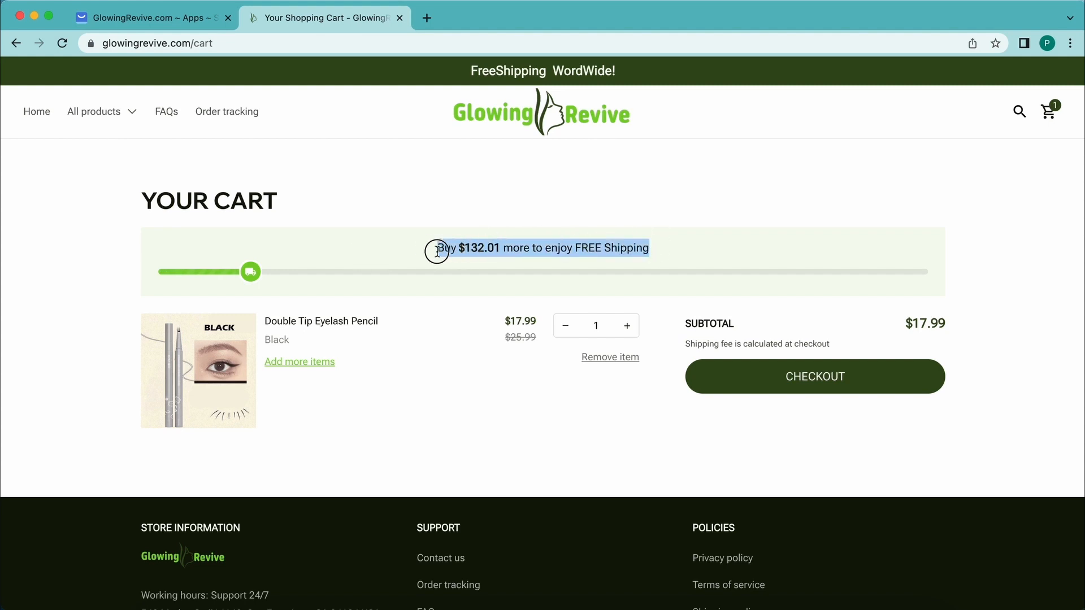
{"action": "left_click_drag", "start_coordinate": [455, 249], "coordinate": [435, 250]}
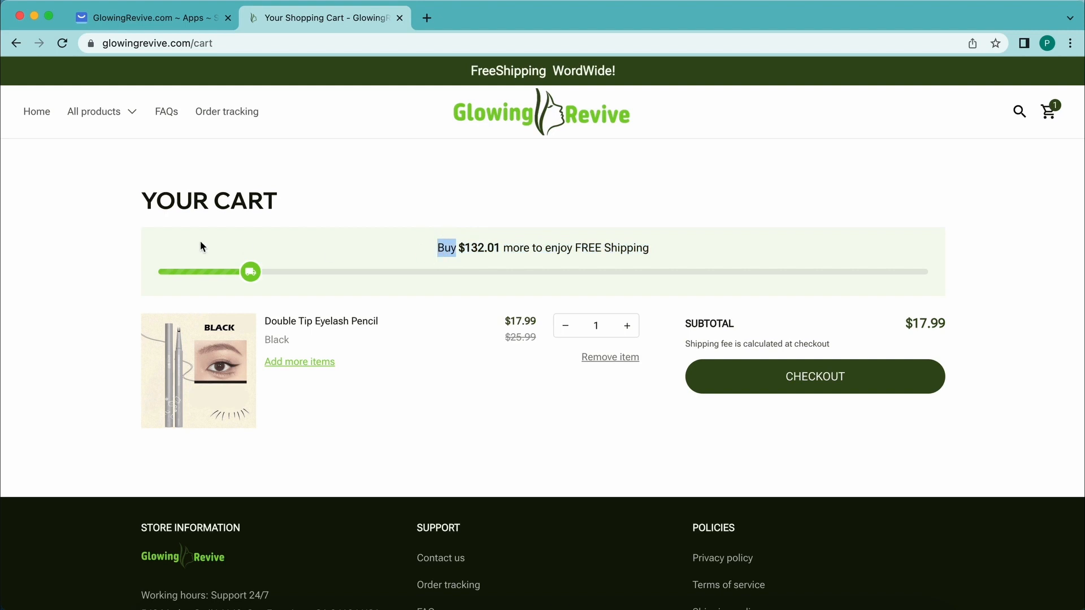
{"action": "left_click_drag", "start_coordinate": [751, 240], "coordinate": [678, 252]}
{"action": "left_click", "coordinate": [681, 252]}
{"action": "left_click", "coordinate": [21, 47]}
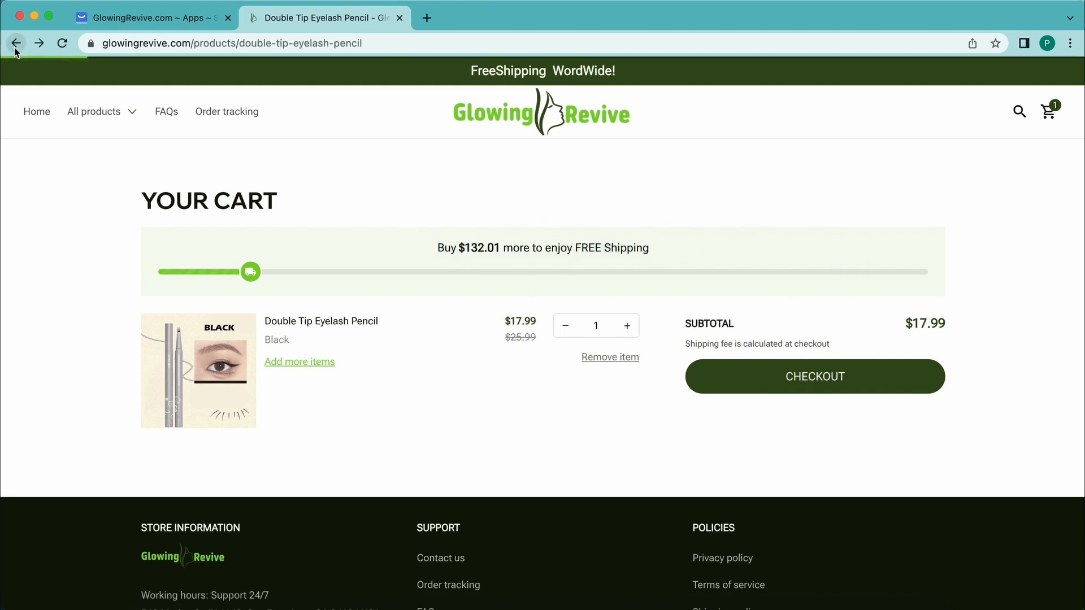
Step: Add the "3 items get 10% OFF" offer from Buy More Save More! to the cart and open the full cart page
{"action": "left_click", "coordinate": [1052, 124]}
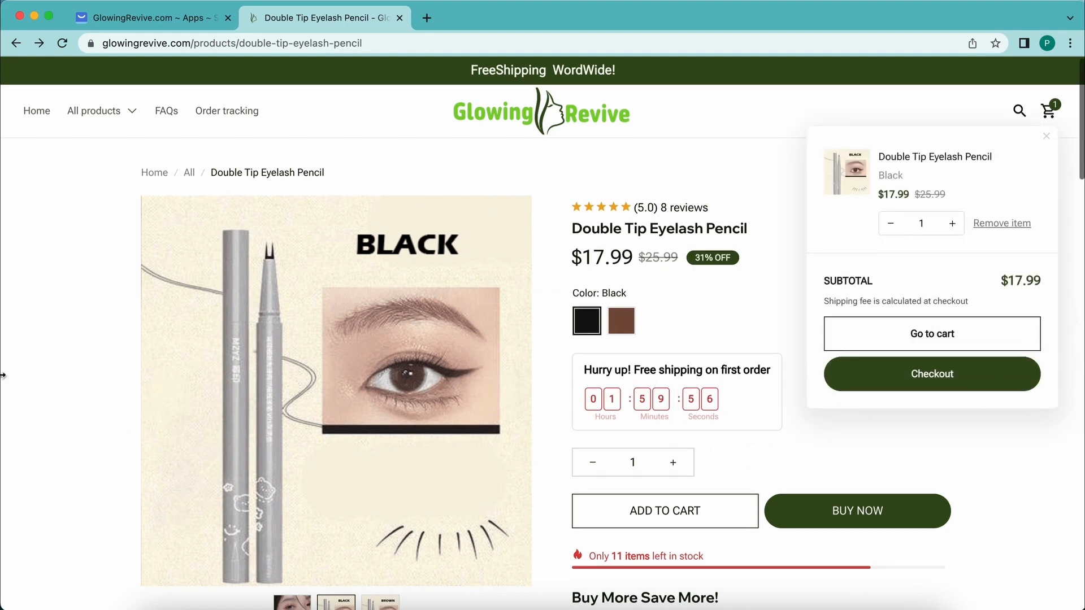
{"action": "scroll", "coordinate": [3, 375], "scroll_direction": "down", "scroll_amount": 3}
{"action": "scroll", "coordinate": [3, 376], "scroll_direction": "down", "scroll_amount": 4}
{"action": "scroll", "coordinate": [969, 466], "scroll_direction": "down", "scroll_amount": 2}
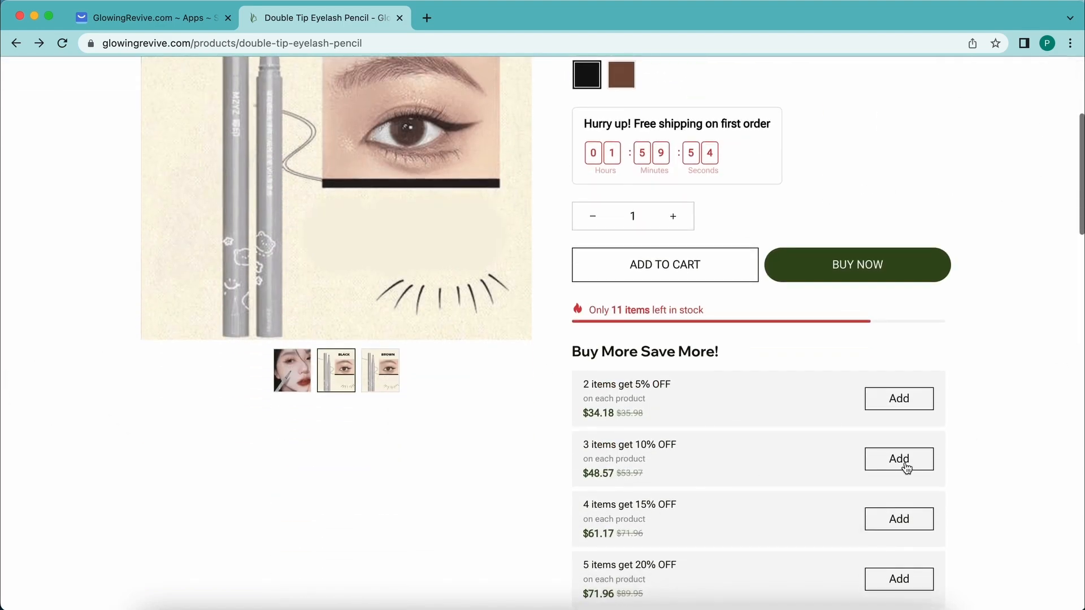
{"action": "left_click", "coordinate": [904, 463]}
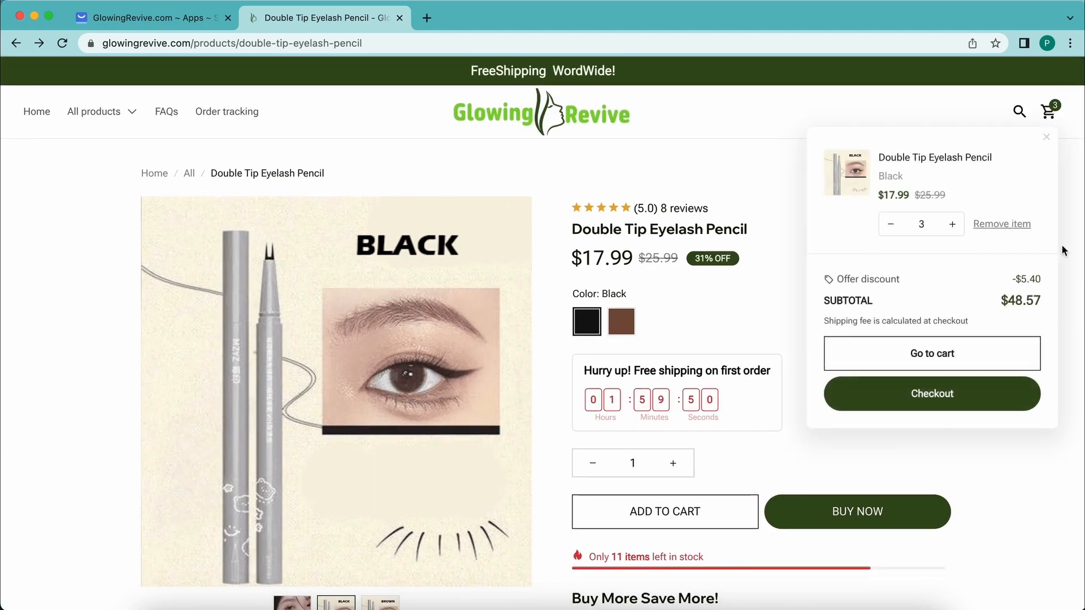
{"action": "left_click", "coordinate": [922, 362]}
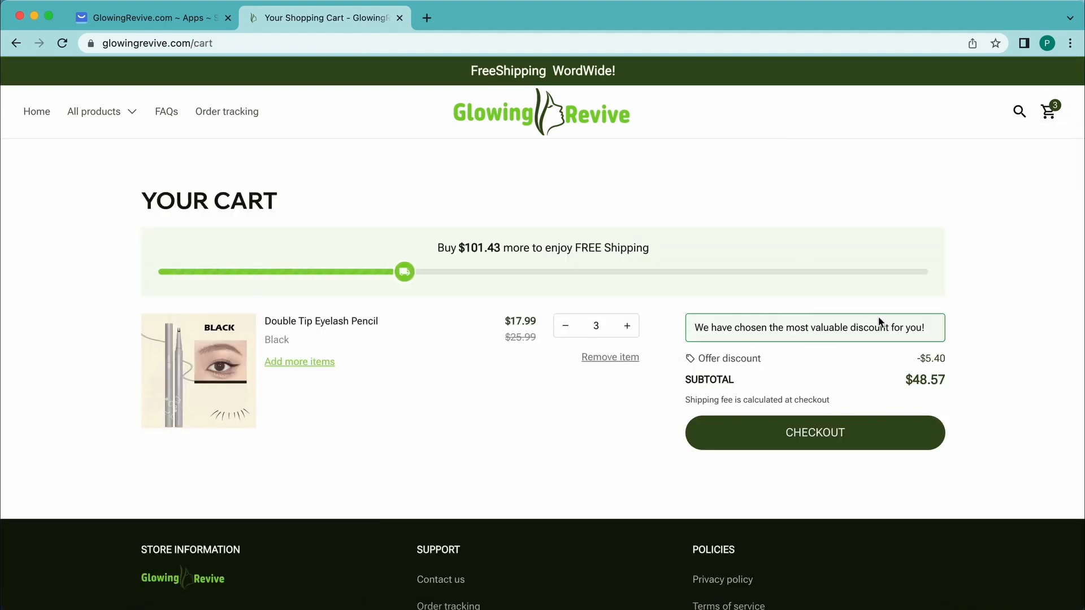
Step: Proceed to checkout and change the shipping country to United States
{"action": "left_click", "coordinate": [893, 432]}
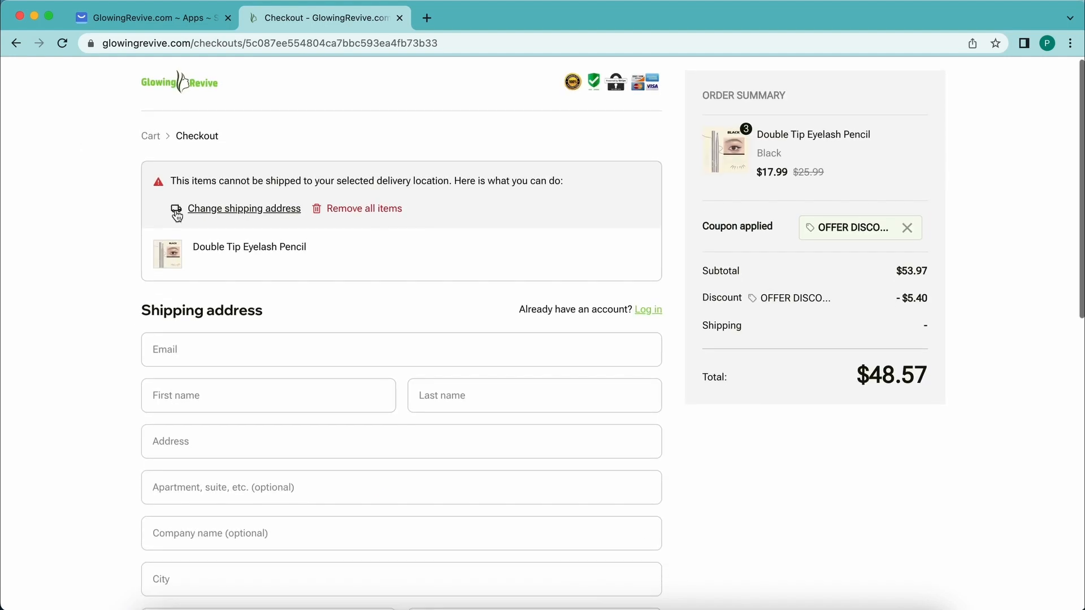
{"action": "scroll", "coordinate": [175, 209], "scroll_direction": "down", "scroll_amount": 5}
{"action": "left_click", "coordinate": [259, 399]}
{"action": "left_click", "coordinate": [177, 474]}
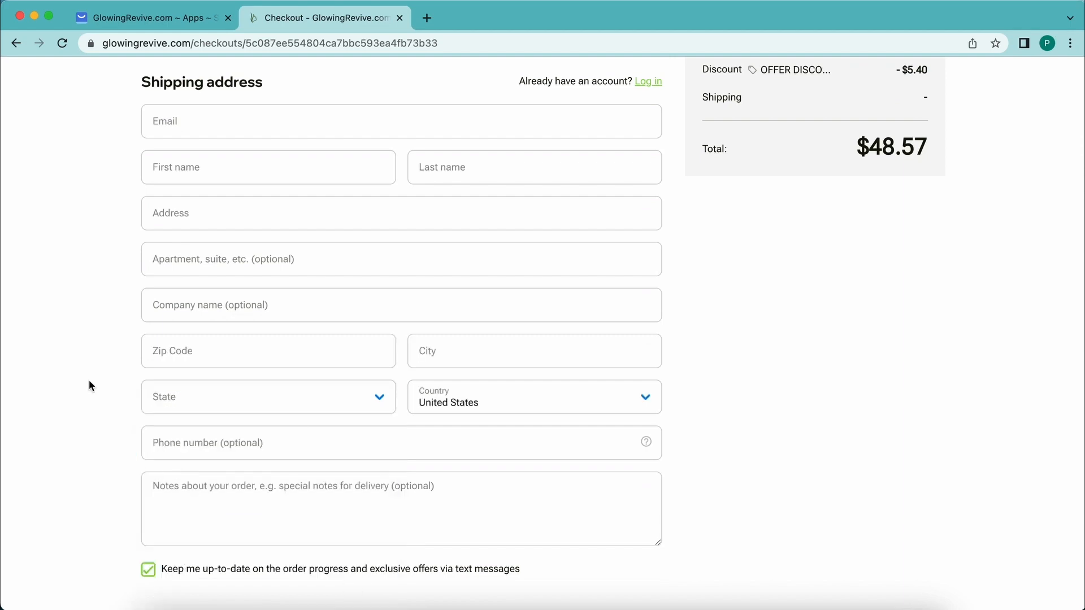
Step: Review the checkout page's tip choices, custom tip field, payment methods and order summary
{"action": "scroll", "coordinate": [128, 309], "scroll_direction": "down", "scroll_amount": 15}
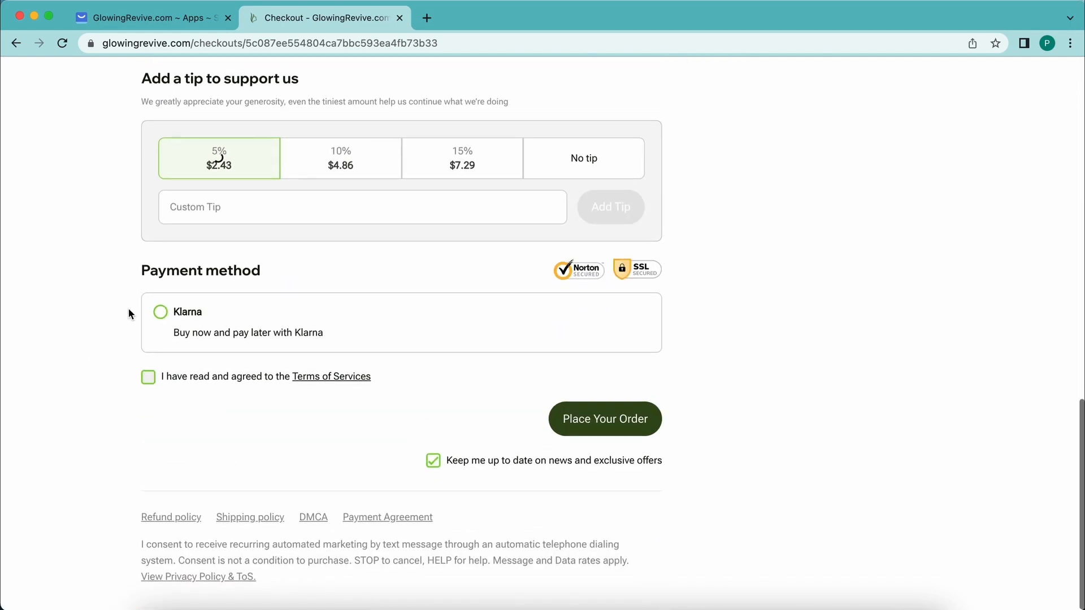
{"action": "scroll", "coordinate": [129, 309], "scroll_direction": "up", "scroll_amount": 2}
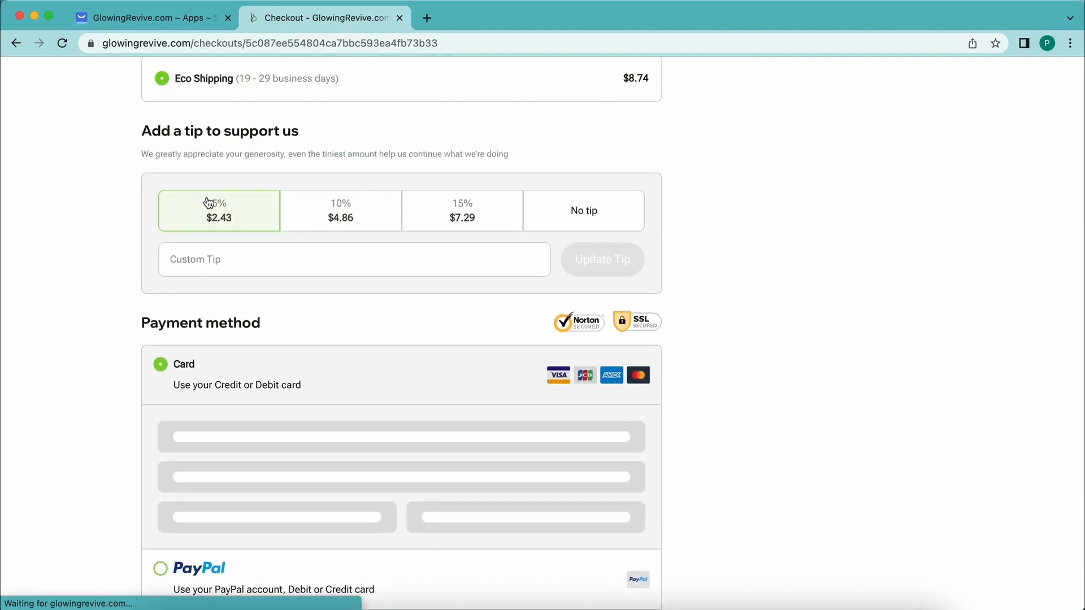
{"action": "left_click", "coordinate": [242, 259]}
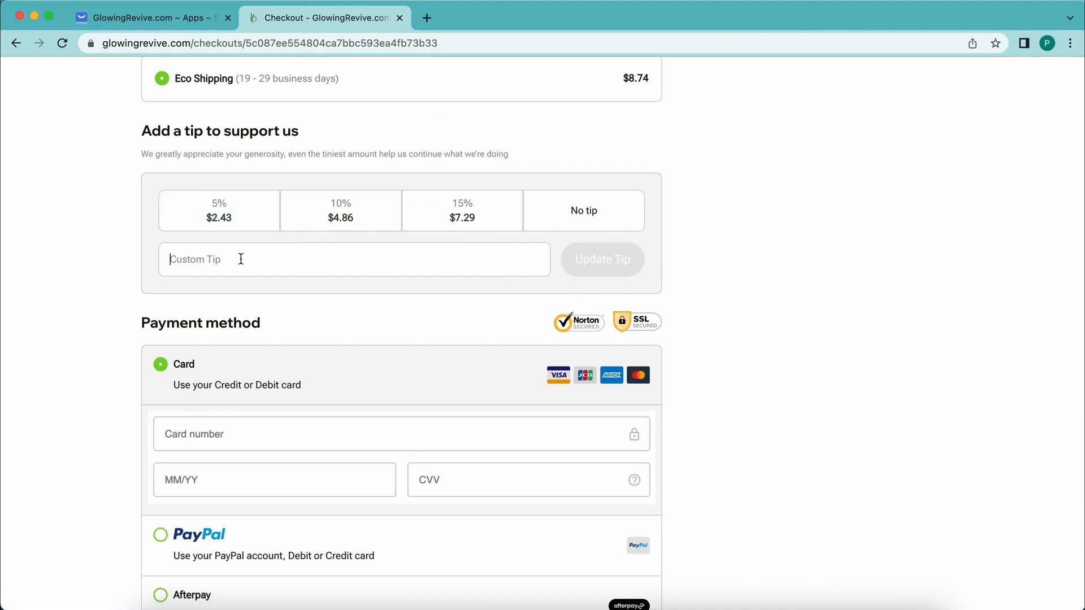
{"action": "scroll", "coordinate": [367, 237], "scroll_direction": "down", "scroll_amount": 6}
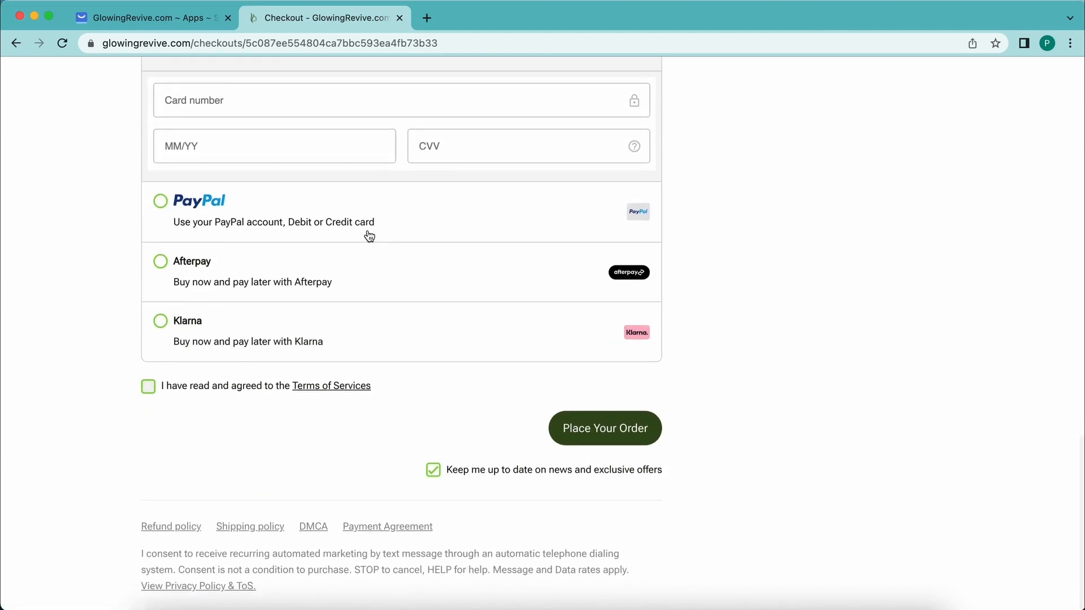
{"action": "scroll", "coordinate": [368, 236], "scroll_direction": "up", "scroll_amount": 2}
{"action": "scroll", "coordinate": [368, 230], "scroll_direction": "up", "scroll_amount": 15}
{"action": "scroll", "coordinate": [367, 230], "scroll_direction": "down", "scroll_amount": 17}
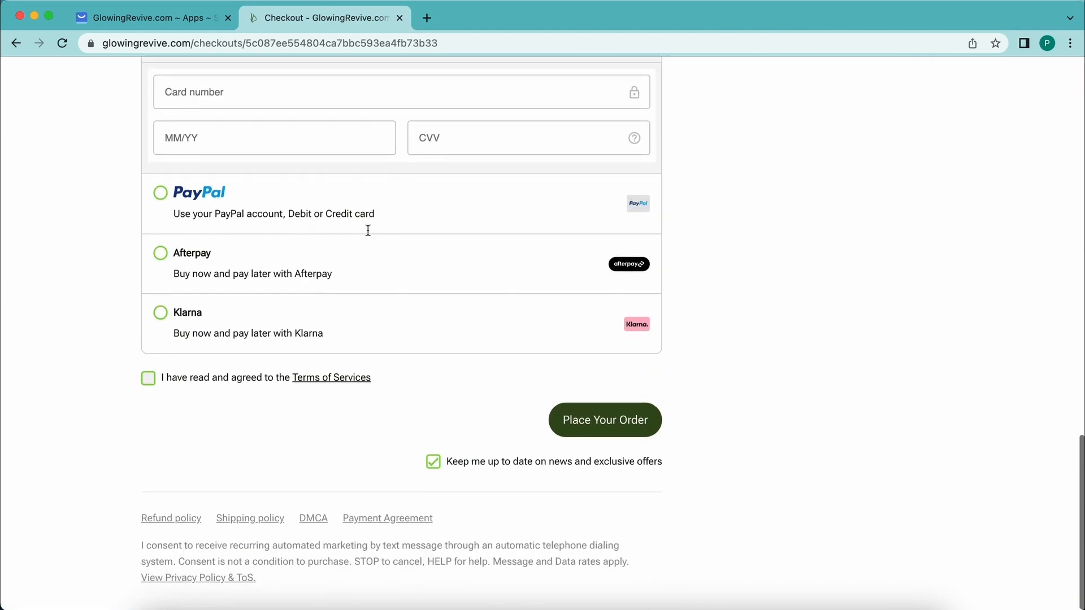
{"action": "scroll", "coordinate": [390, 350], "scroll_direction": "up", "scroll_amount": 15}
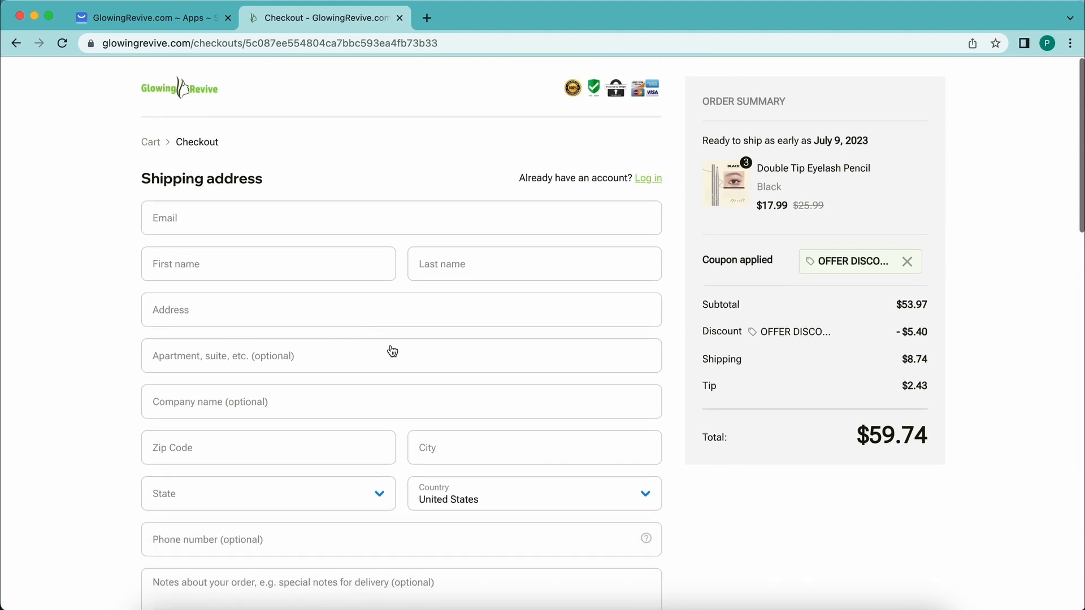
Step: Close the storefront checkout and open the Social Proof pop types of the Conversion Optimizer app
{"action": "left_click", "coordinate": [400, 18]}
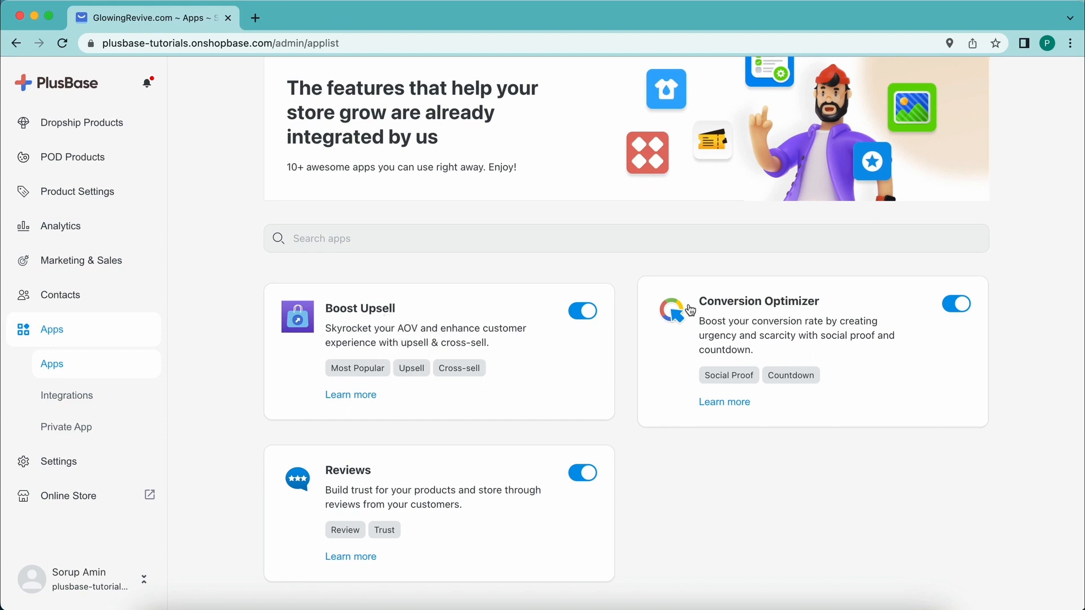
{"action": "left_click", "coordinate": [784, 311]}
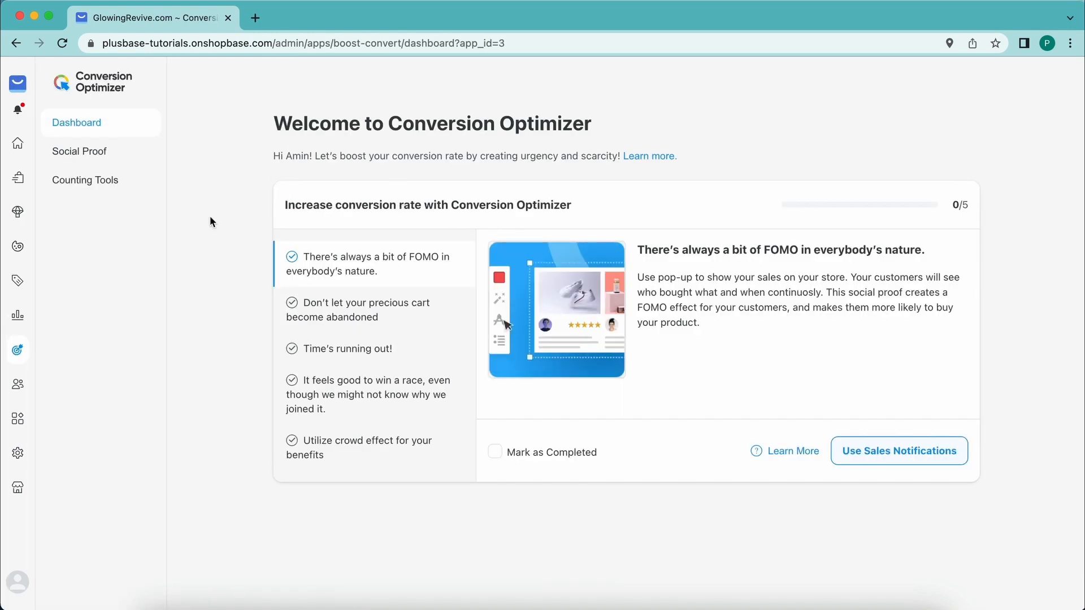
{"action": "left_click", "coordinate": [85, 180]}
{"action": "left_click", "coordinate": [86, 138]}
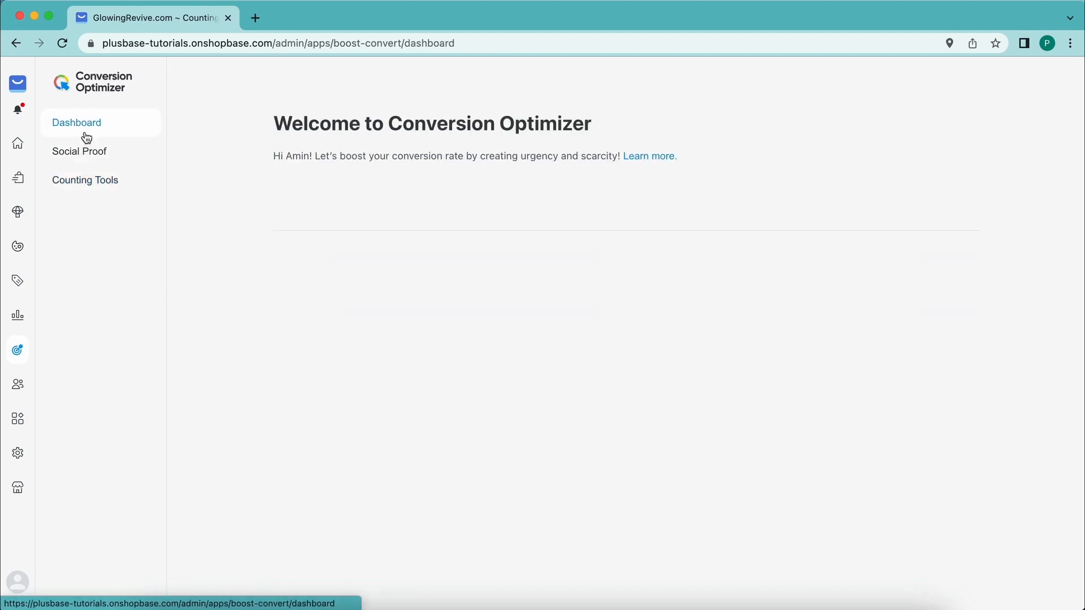
{"action": "left_click", "coordinate": [97, 152]}
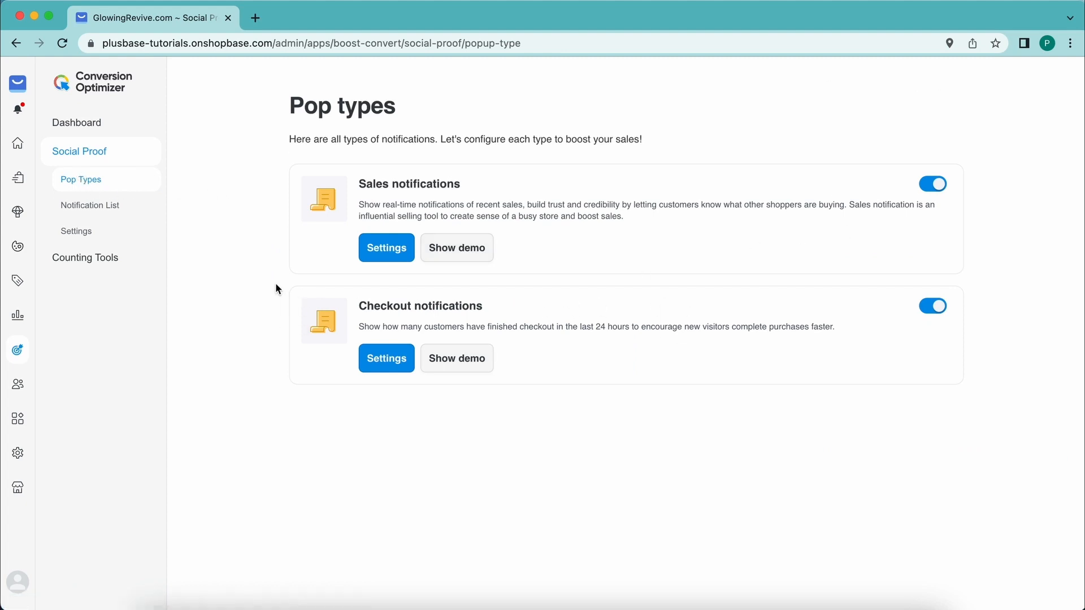
Step: Examine the sales notifications list and the Social Proof settings for layout, theme and display options
{"action": "left_click", "coordinate": [110, 213]}
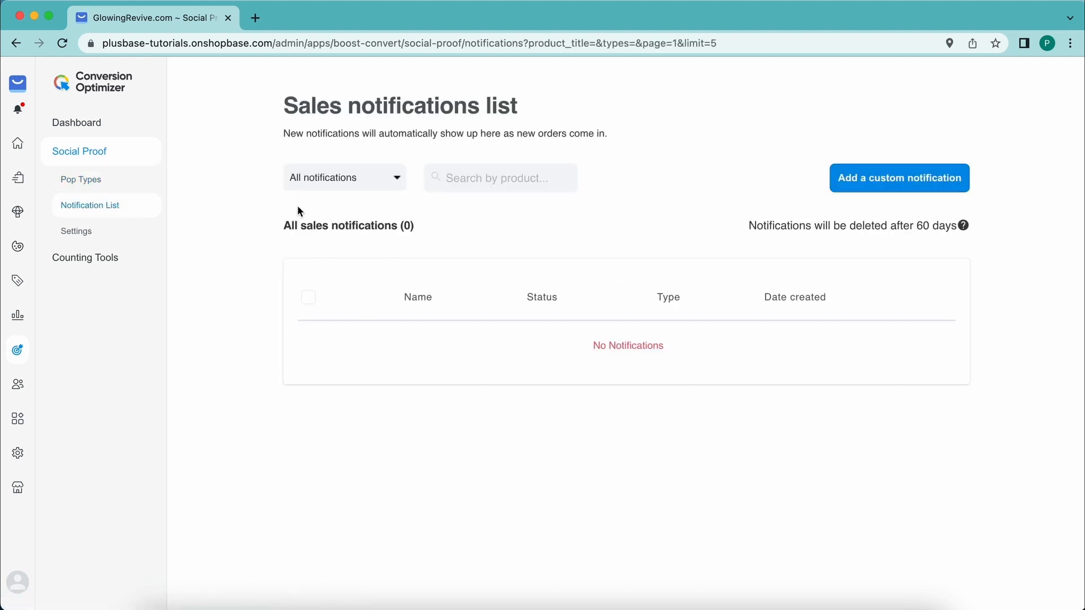
{"action": "left_click", "coordinate": [90, 234]}
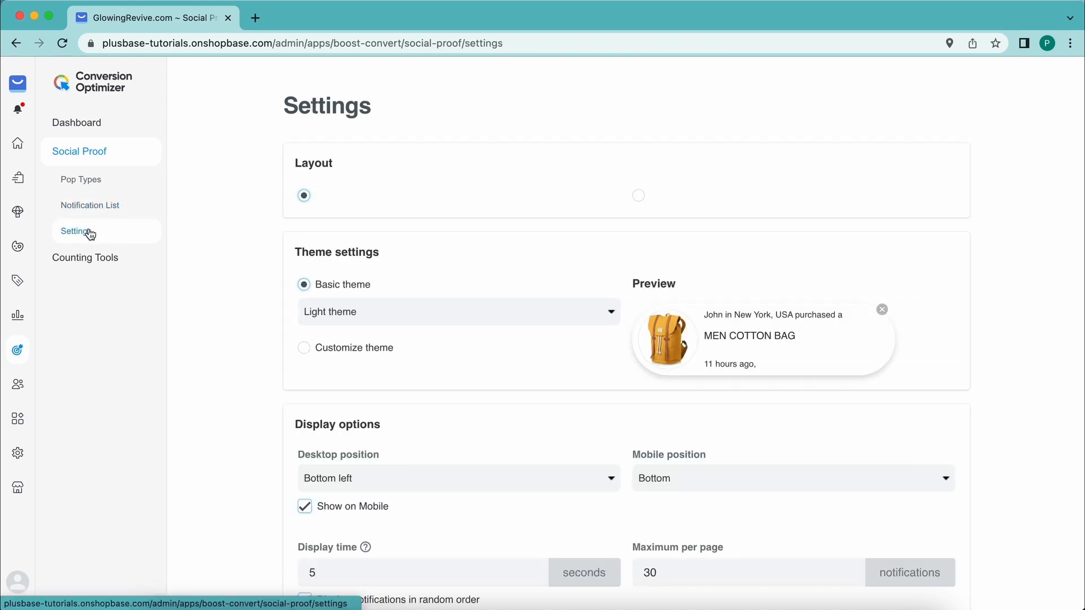
{"action": "scroll", "coordinate": [300, 308], "scroll_direction": "down", "scroll_amount": 5}
{"action": "scroll", "coordinate": [300, 308], "scroll_direction": "up", "scroll_amount": 1}
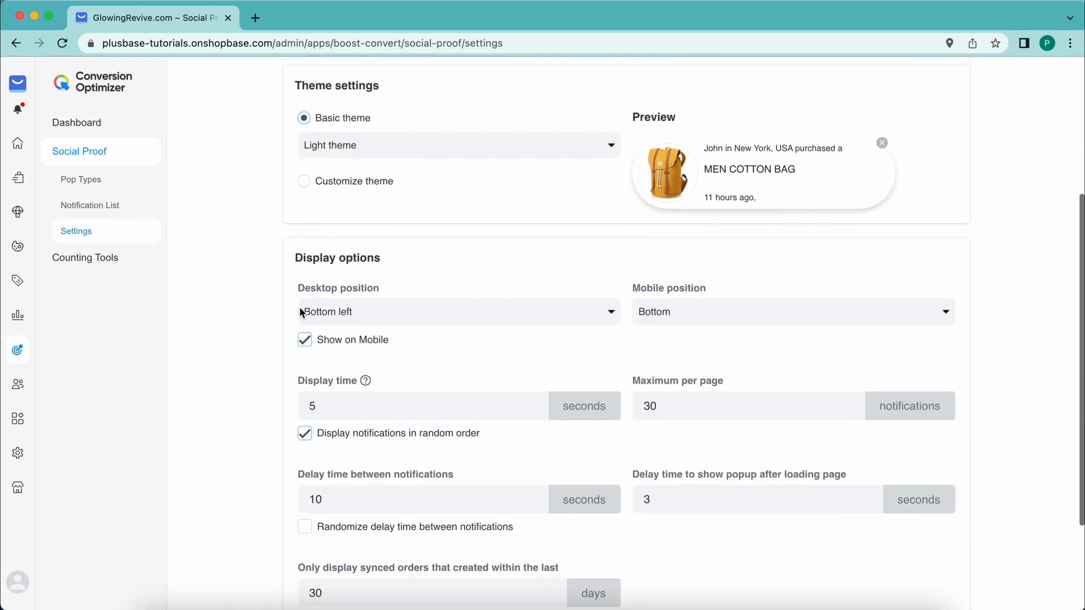
{"action": "scroll", "coordinate": [300, 308], "scroll_direction": "down", "scroll_amount": 3}
{"action": "scroll", "coordinate": [300, 308], "scroll_direction": "up", "scroll_amount": 7}
{"action": "scroll", "coordinate": [300, 308], "scroll_direction": "down", "scroll_amount": 2}
{"action": "scroll", "coordinate": [300, 308], "scroll_direction": "up", "scroll_amount": 2}
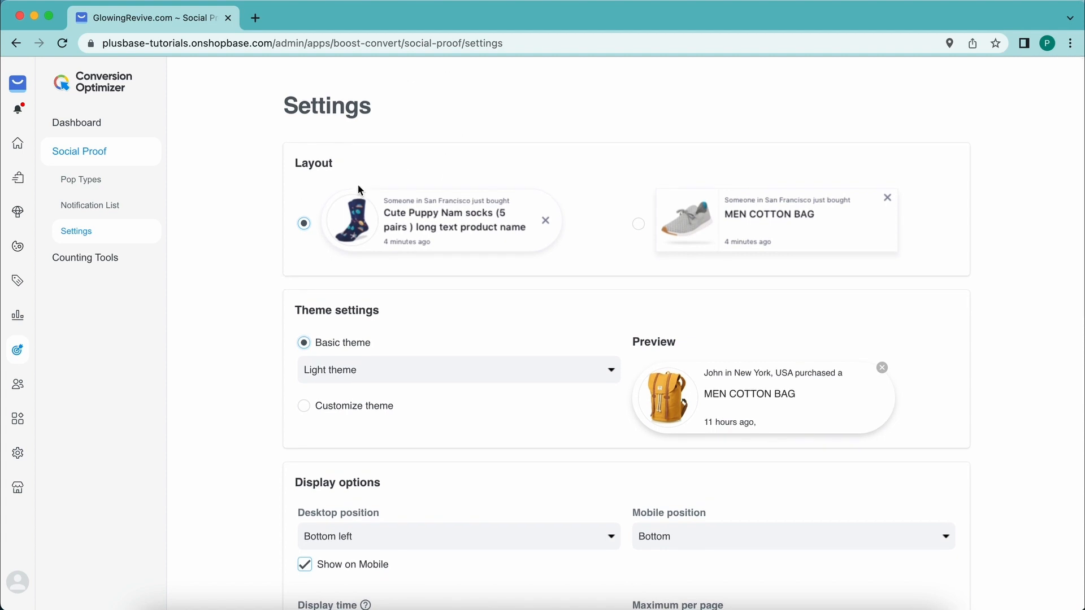
Step: Open the Countdown Timer block from Counting Tools in the product page builder and select the existing timer under "Hurry up! Free shipping on first order"
{"action": "left_click", "coordinate": [82, 260]}
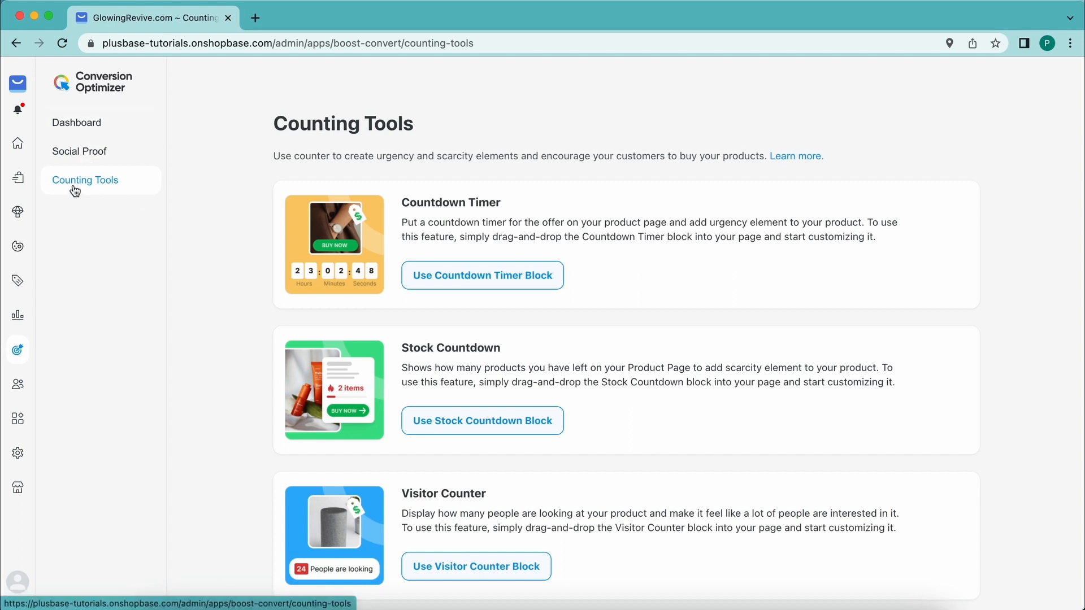
{"action": "left_click", "coordinate": [464, 282]}
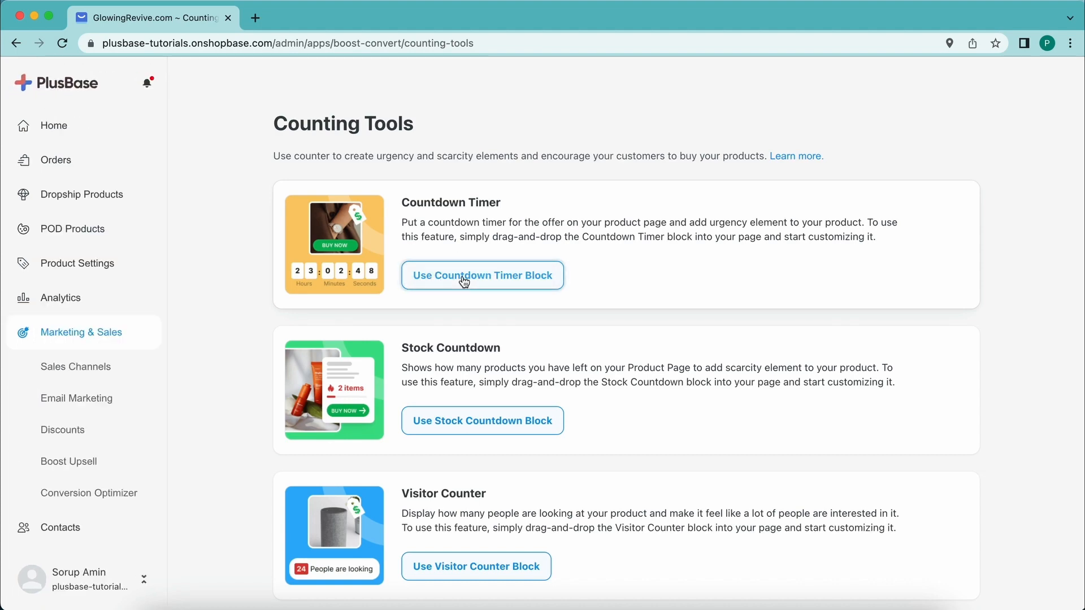
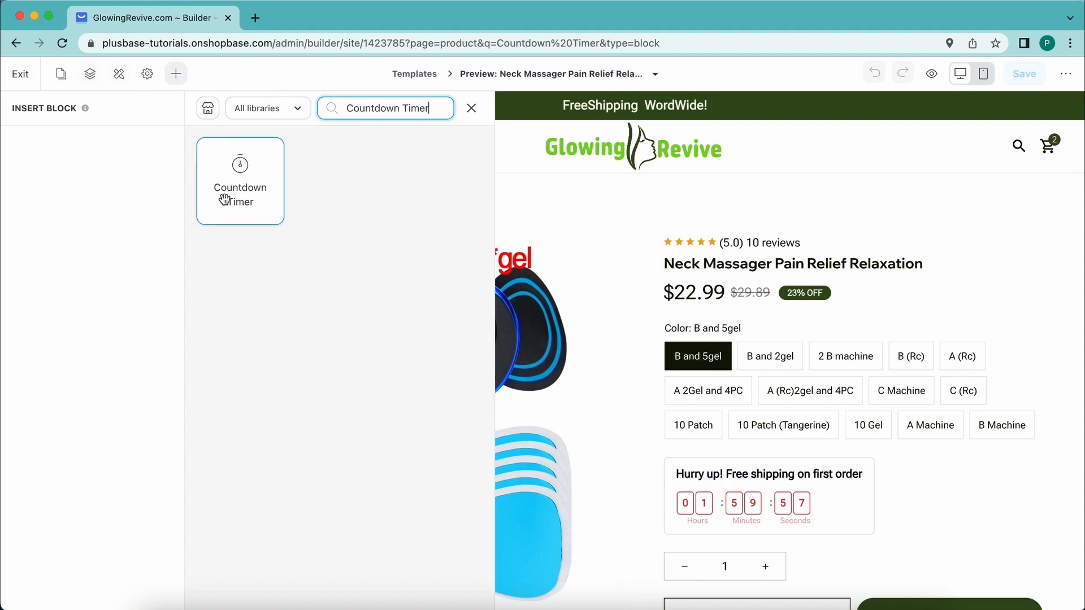
{"action": "left_click", "coordinate": [256, 195]}
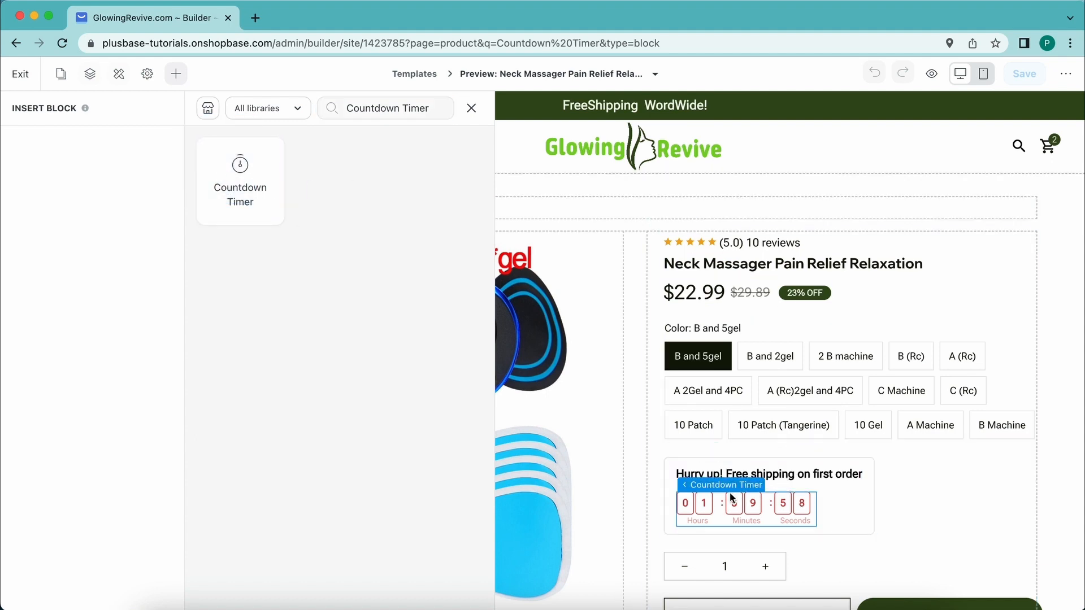
{"action": "left_click", "coordinate": [798, 500]}
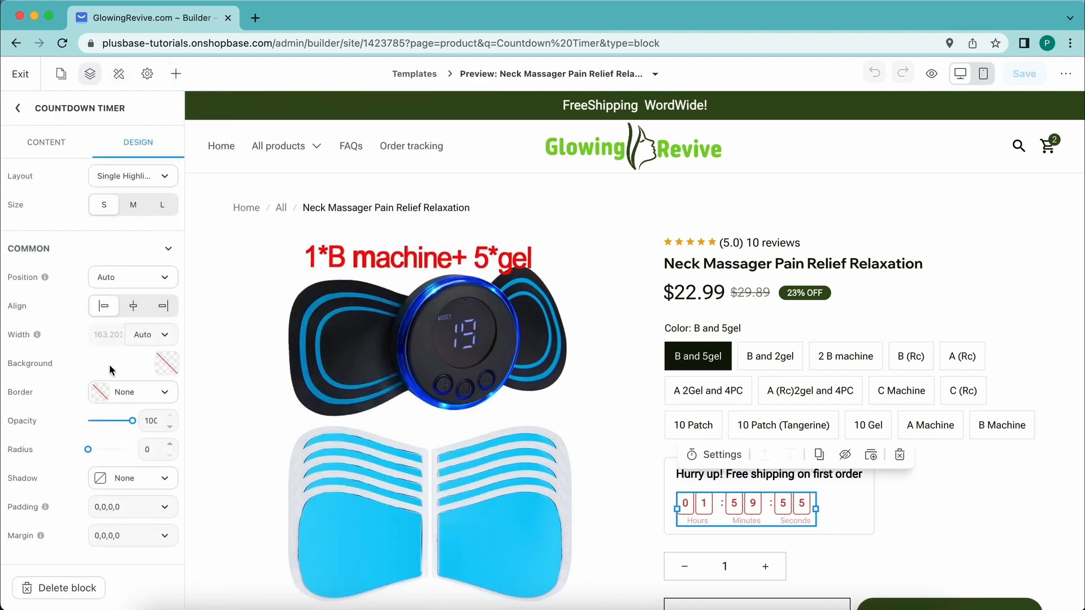
{"action": "scroll", "coordinate": [786, 395], "scroll_direction": "down", "scroll_amount": 5}
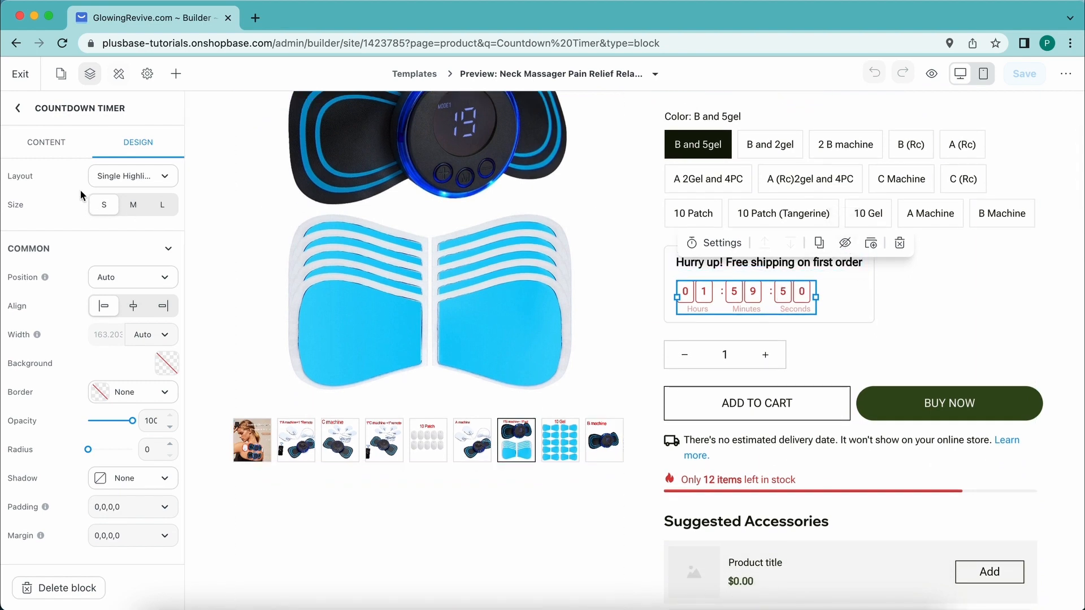
Step: Try the countdown timer's Schedule option and Exact time type, and switch the type back to Custom
{"action": "left_click", "coordinate": [54, 145]}
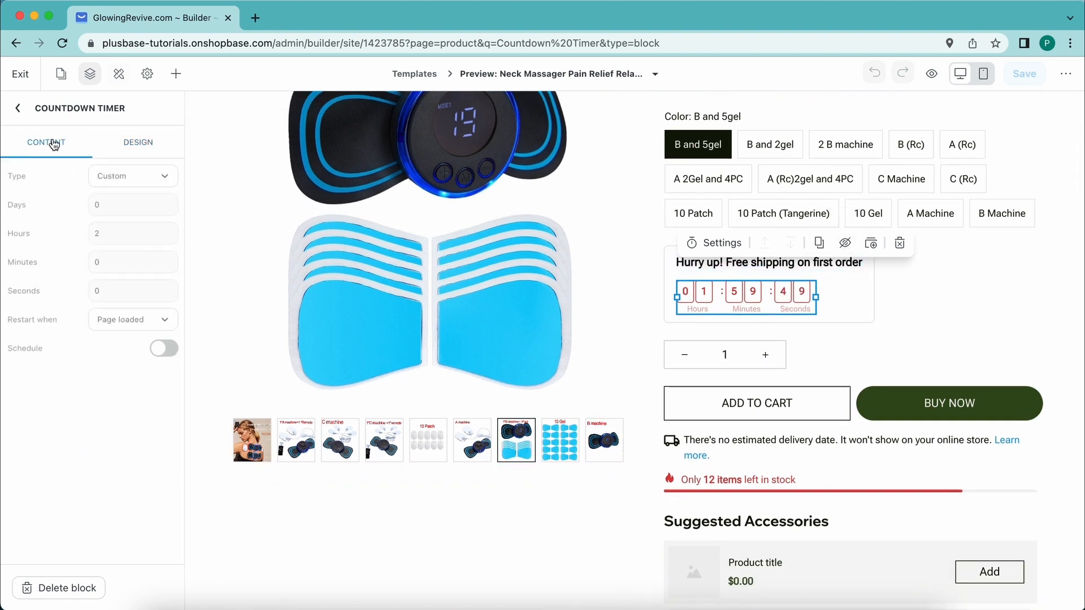
{"action": "left_click", "coordinate": [165, 348]}
{"action": "left_click", "coordinate": [169, 351]}
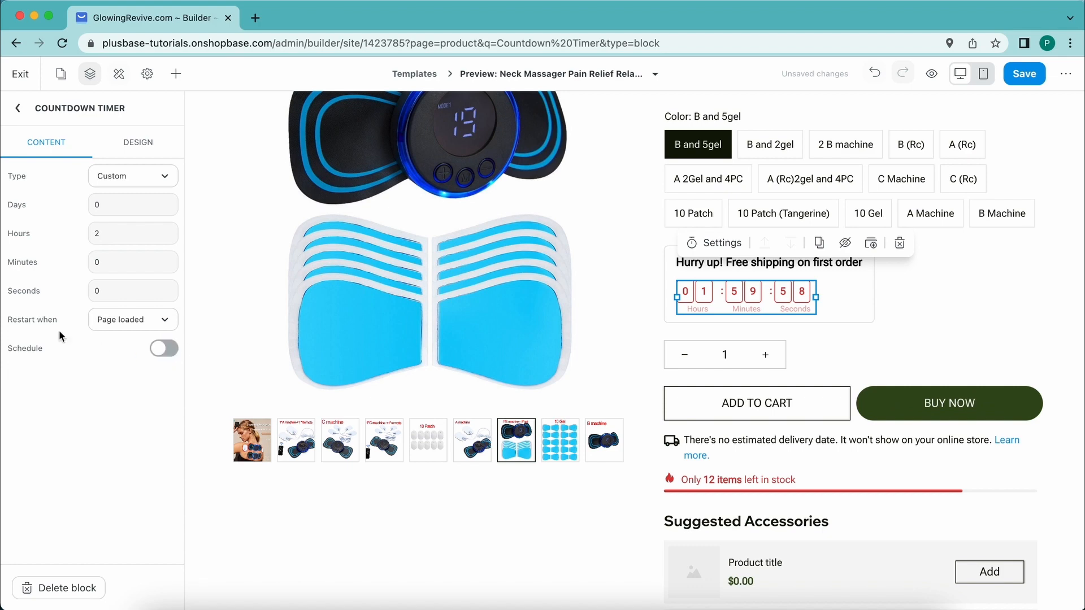
{"action": "left_click", "coordinate": [133, 177]}
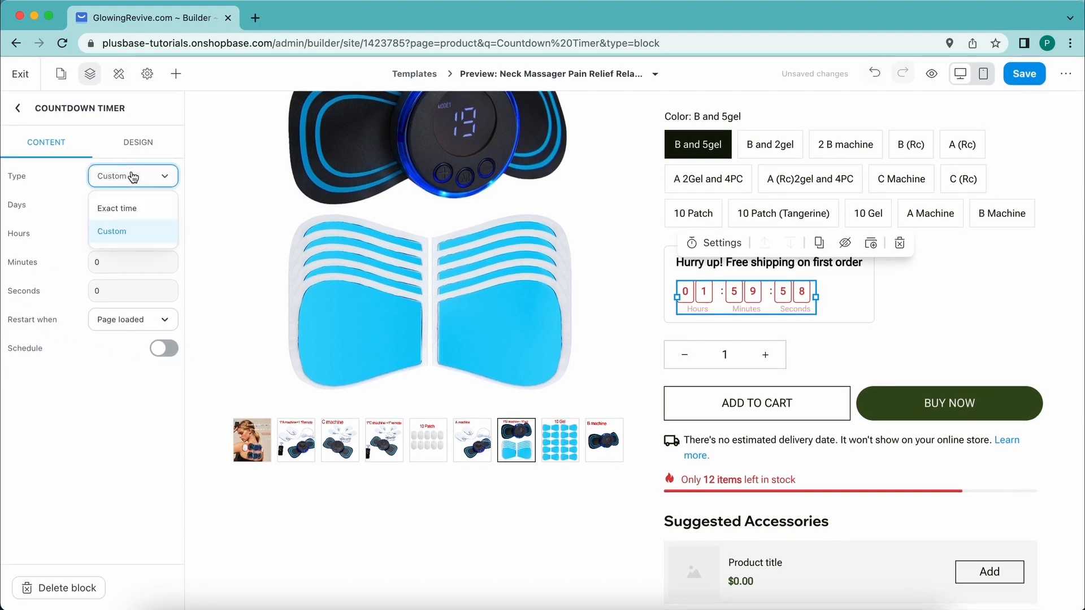
{"action": "left_click", "coordinate": [133, 211]}
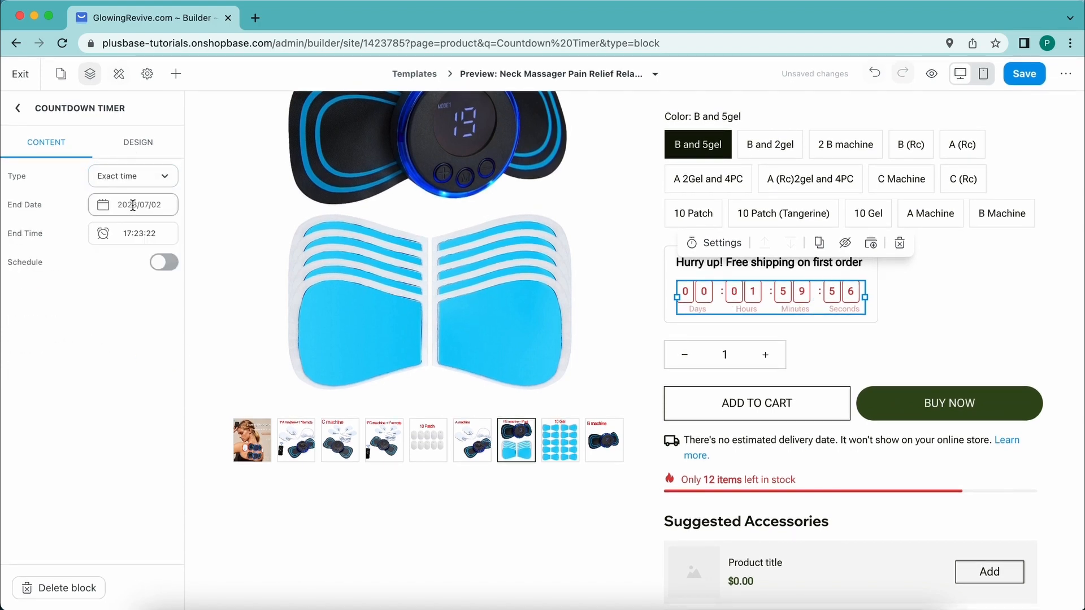
{"action": "left_click", "coordinate": [136, 177]}
{"action": "left_click", "coordinate": [144, 226]}
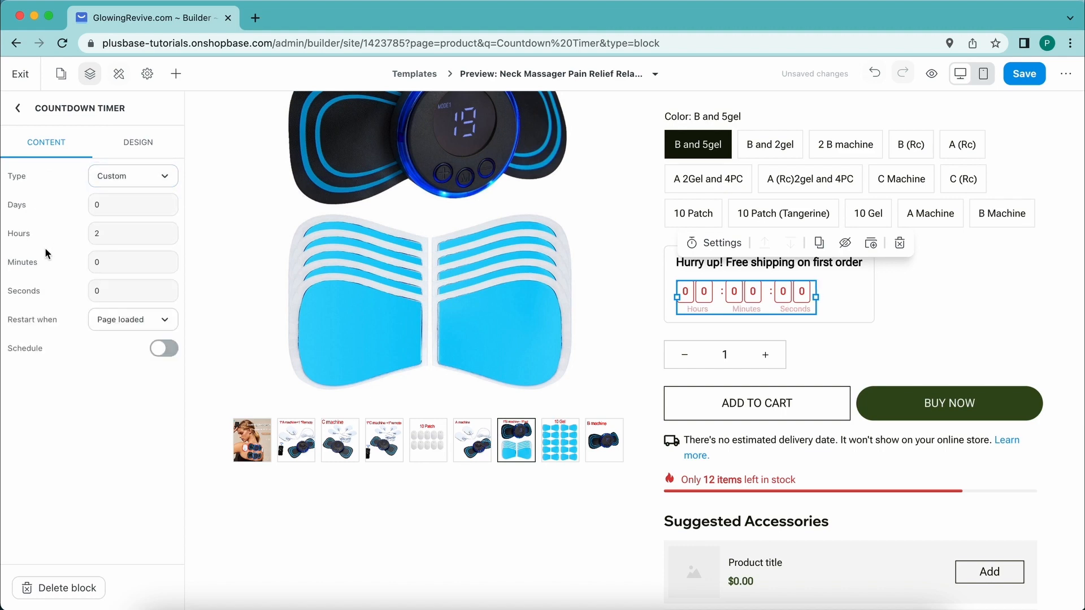
Step: Try the Double highlight layout in the countdown timer's design, set the layout to Basic, and toggle Show Colon off and on again
{"action": "left_click", "coordinate": [136, 146]}
{"action": "left_click", "coordinate": [138, 175]}
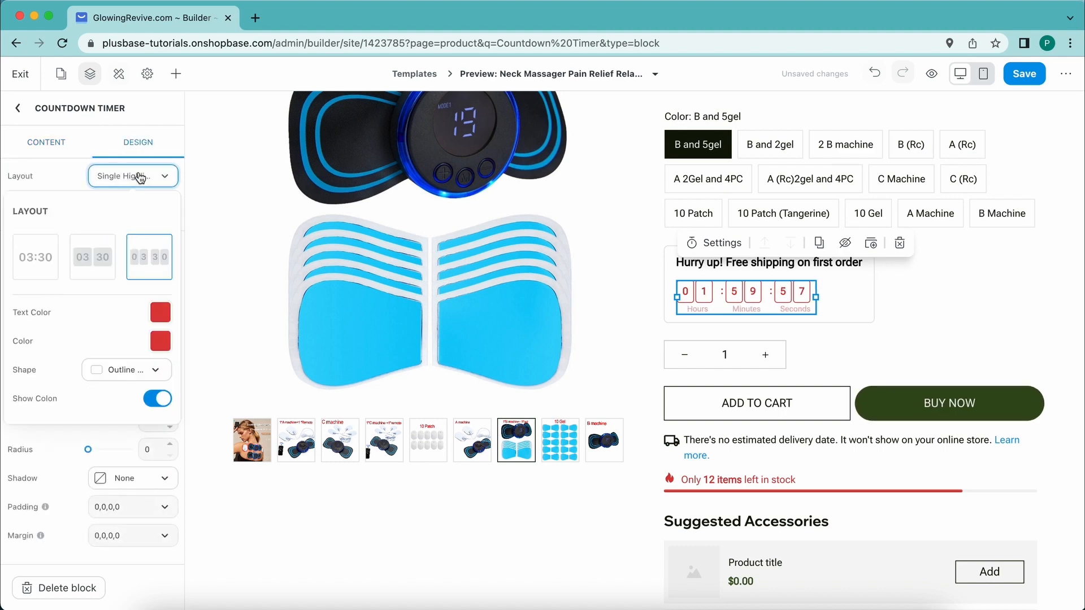
{"action": "left_click", "coordinate": [89, 257]}
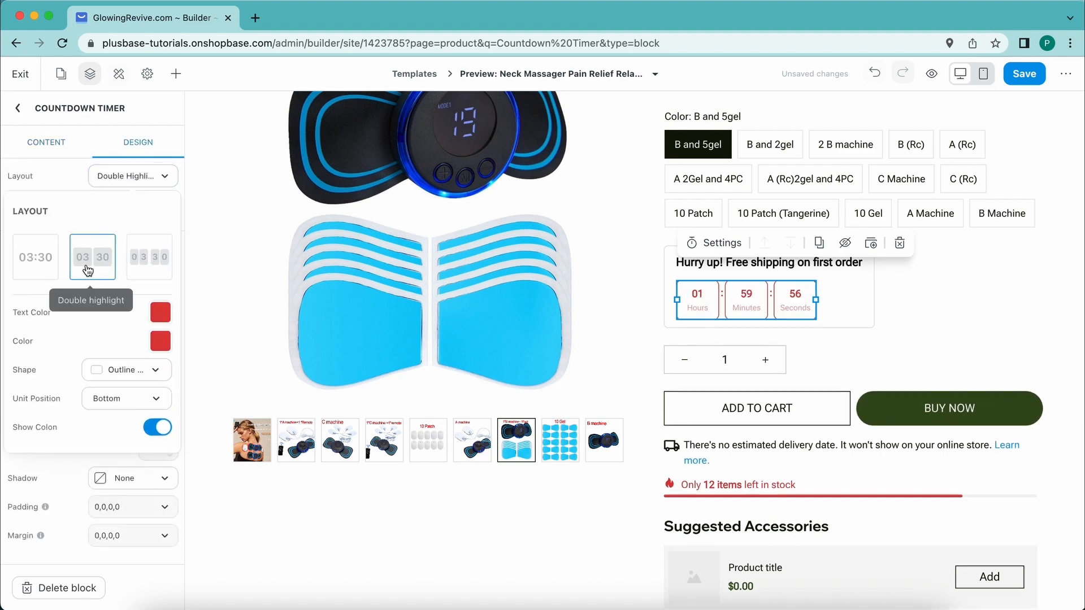
{"action": "left_click", "coordinate": [37, 270]}
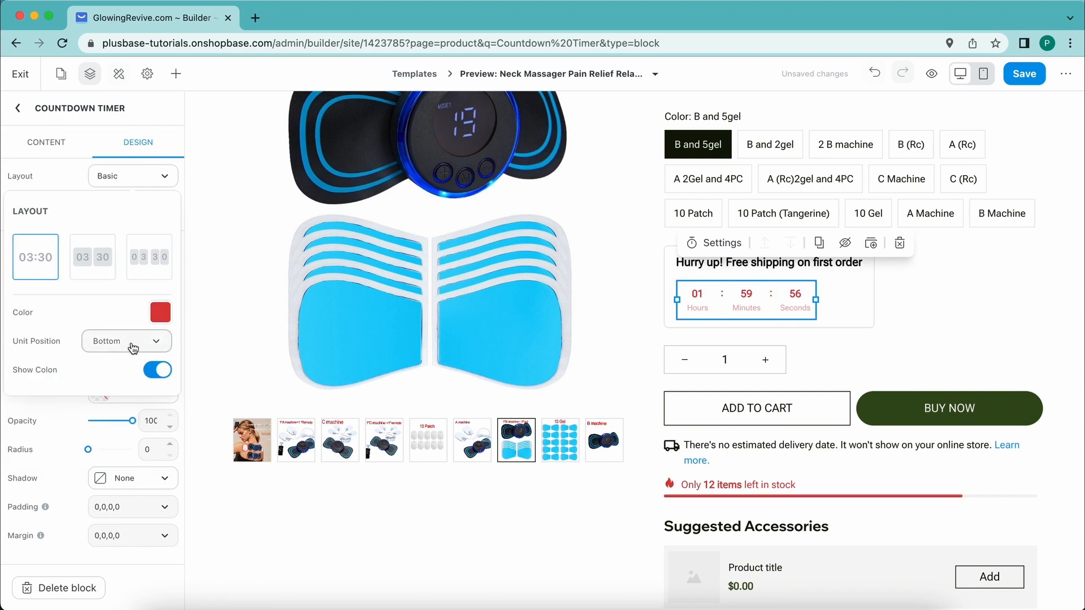
{"action": "left_click", "coordinate": [158, 370]}
{"action": "left_click", "coordinate": [159, 370]}
Step: Copy the hex code of the countdown timer's color from its Basic layout settings
{"action": "left_click", "coordinate": [163, 314]}
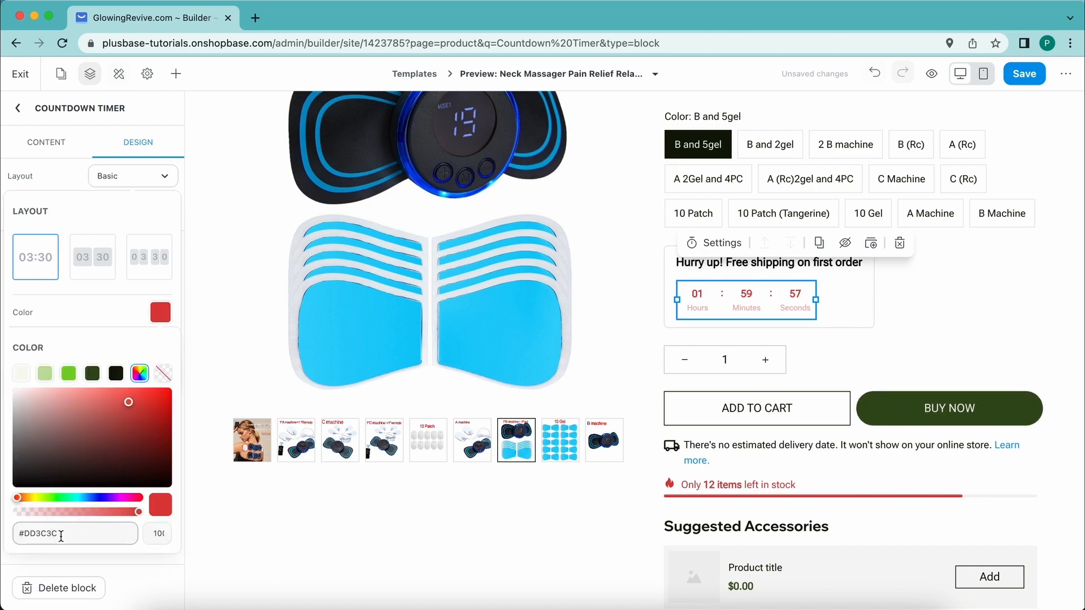
{"action": "left_click_drag", "start_coordinate": [61, 536], "coordinate": [7, 538]}
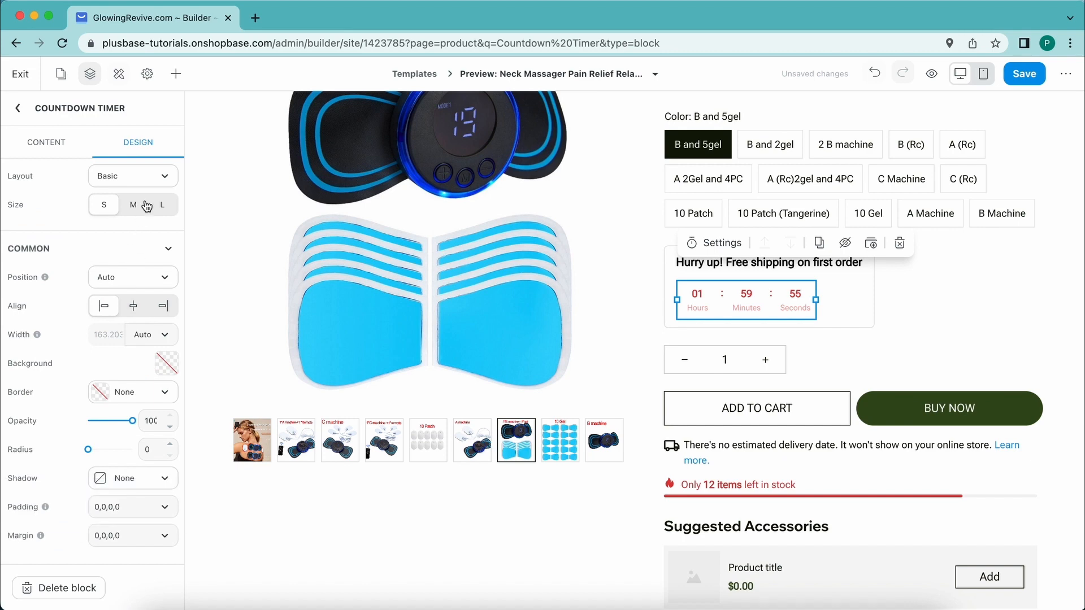
{"action": "left_click", "coordinate": [141, 177]}
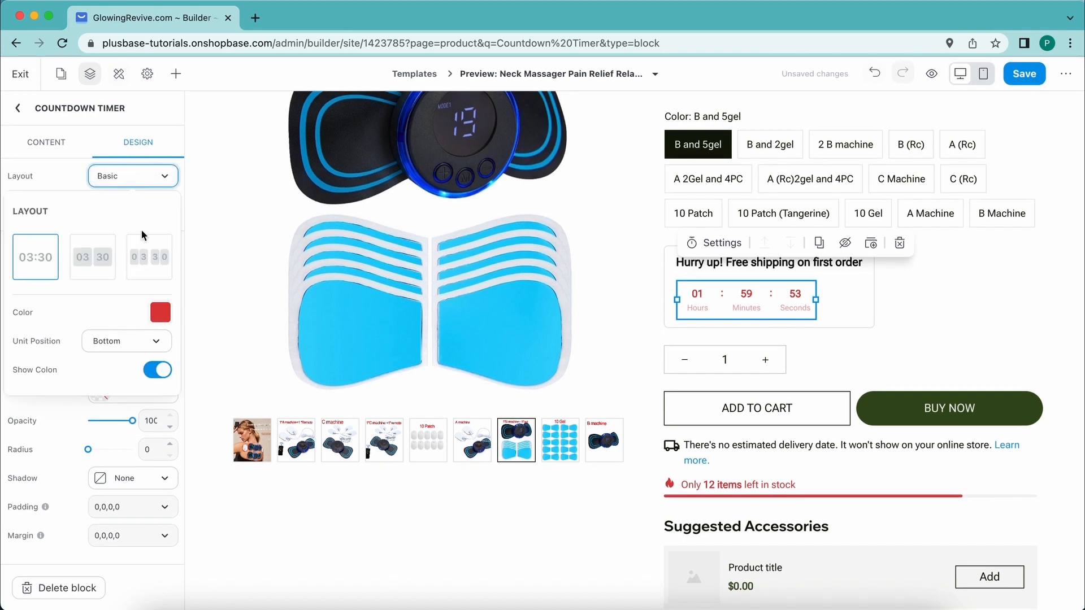
{"action": "left_click", "coordinate": [161, 313]}
{"action": "left_click_drag", "start_coordinate": [60, 533], "coordinate": [27, 535]}
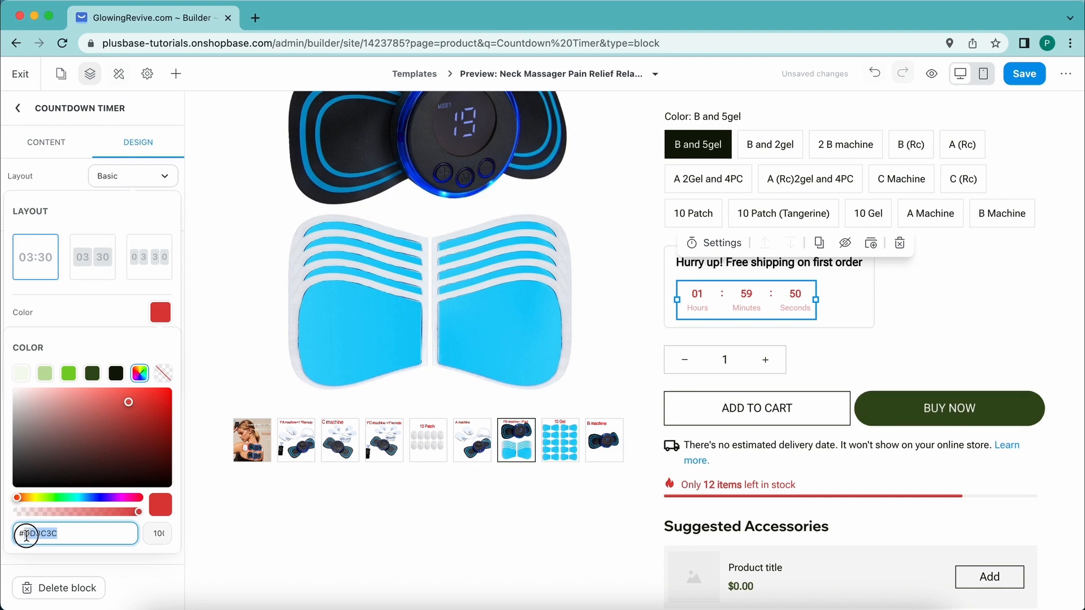
Step: Try the light green, black, dark green and bright green palette colors on the countdown timer
{"action": "left_click", "coordinate": [47, 375]}
{"action": "left_click", "coordinate": [116, 374]}
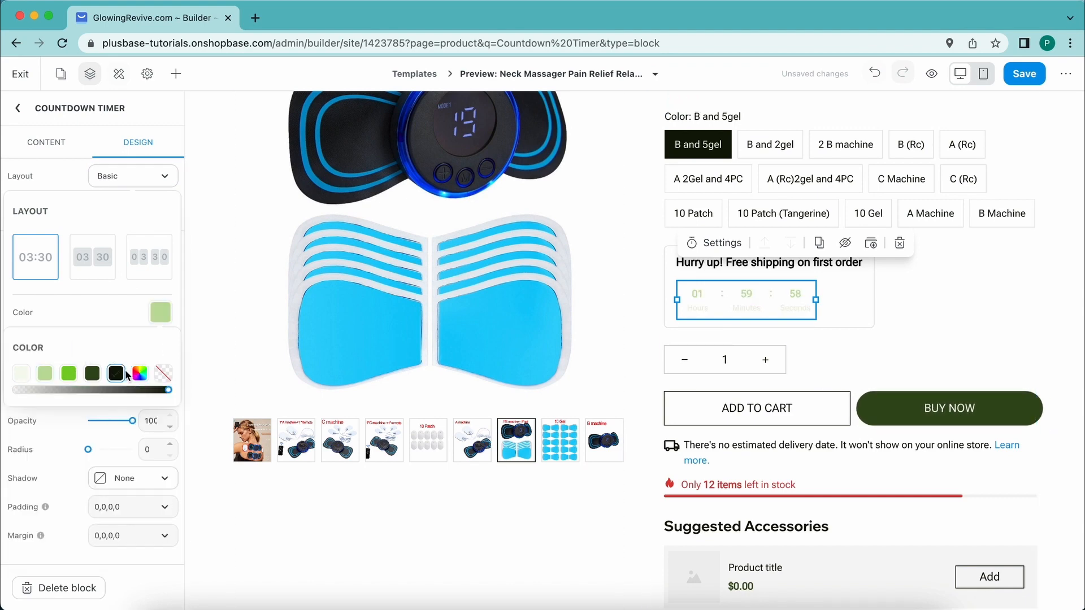
{"action": "left_click", "coordinate": [93, 375]}
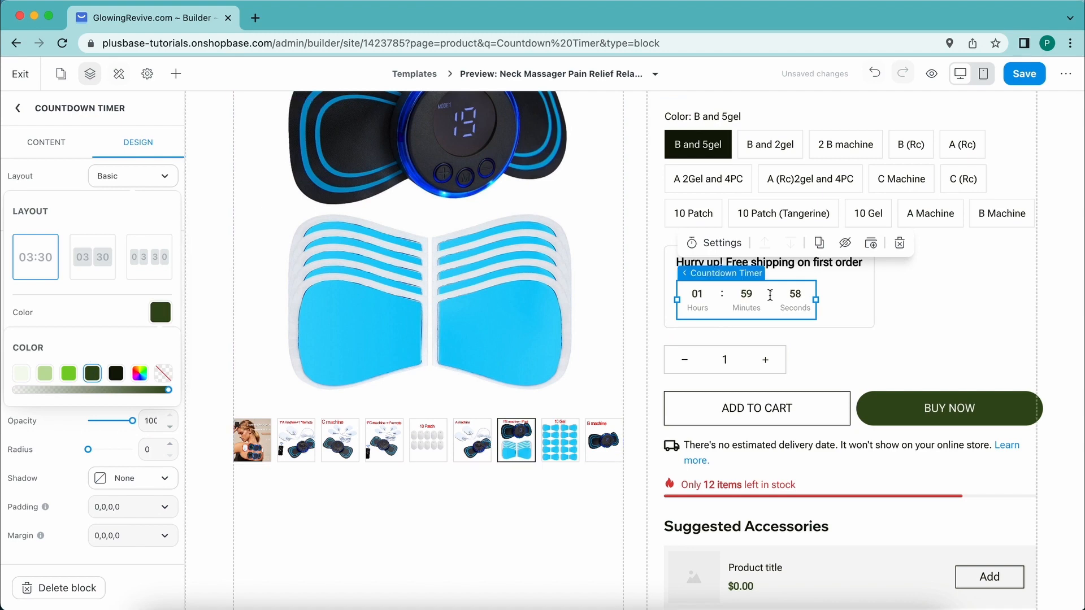
{"action": "scroll", "coordinate": [363, 292], "scroll_direction": "up", "scroll_amount": 5}
{"action": "scroll", "coordinate": [97, 444], "scroll_direction": "down", "scroll_amount": 5}
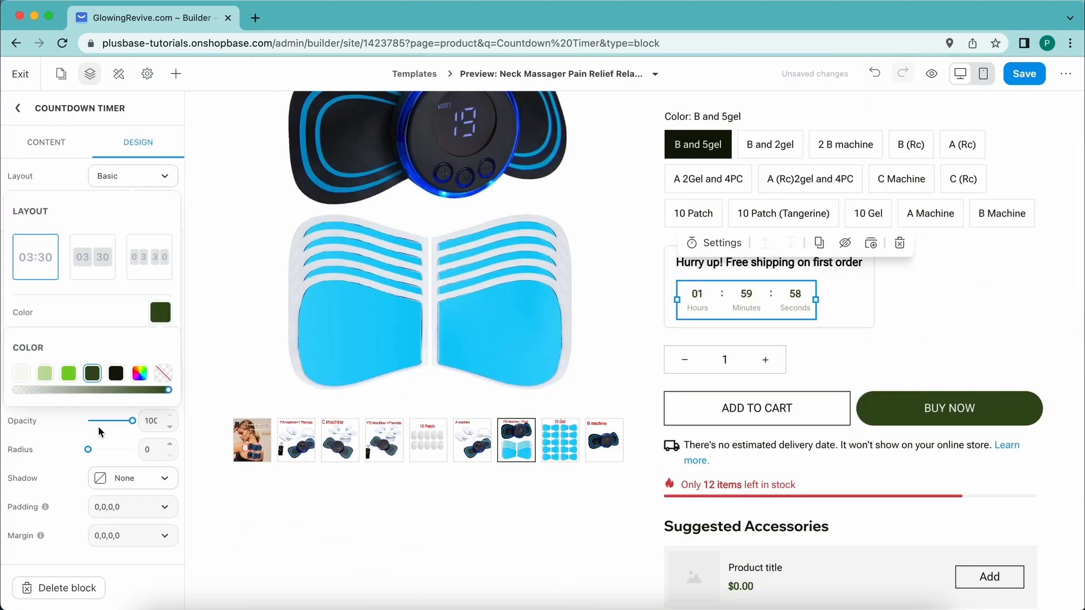
{"action": "left_click", "coordinate": [164, 318]}
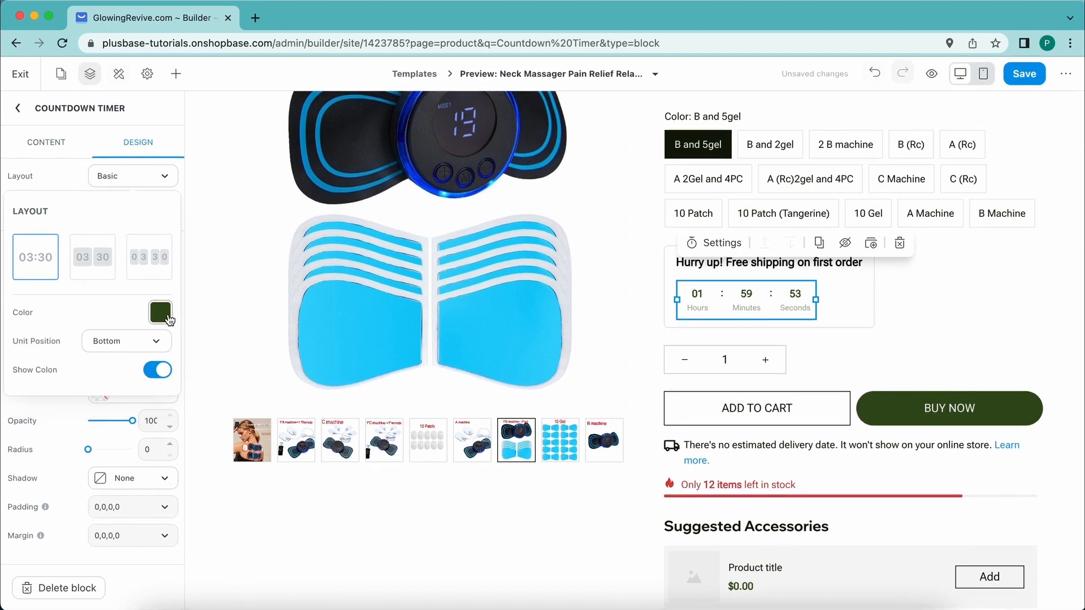
{"action": "left_click", "coordinate": [165, 318]}
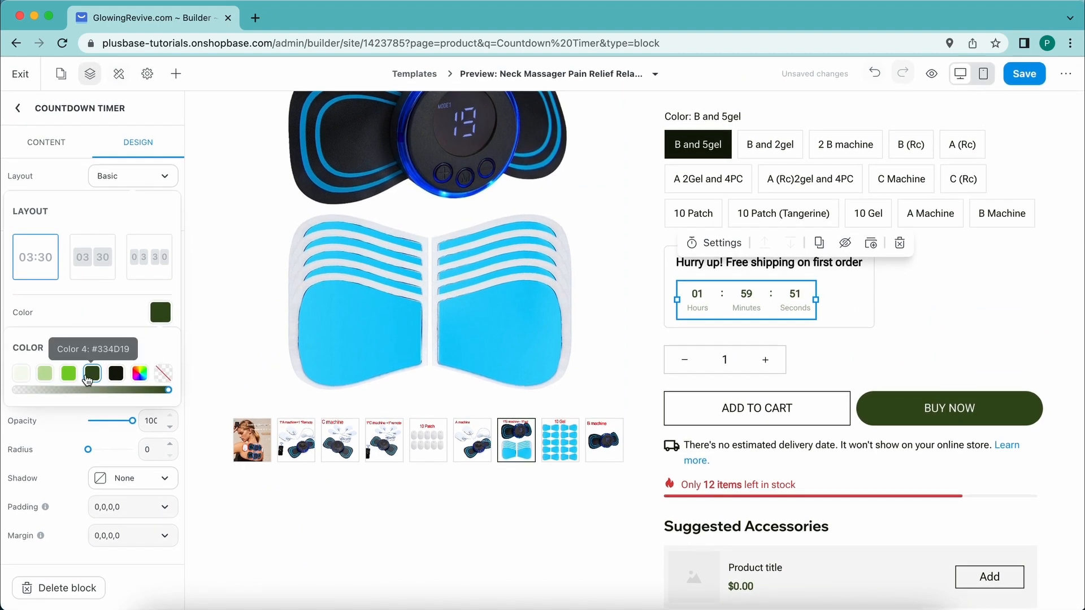
{"action": "left_click", "coordinate": [69, 373]}
Step: Set the countdown timer's custom color to #DD3C3C by pasting the copied hex code
{"action": "left_click", "coordinate": [143, 375]}
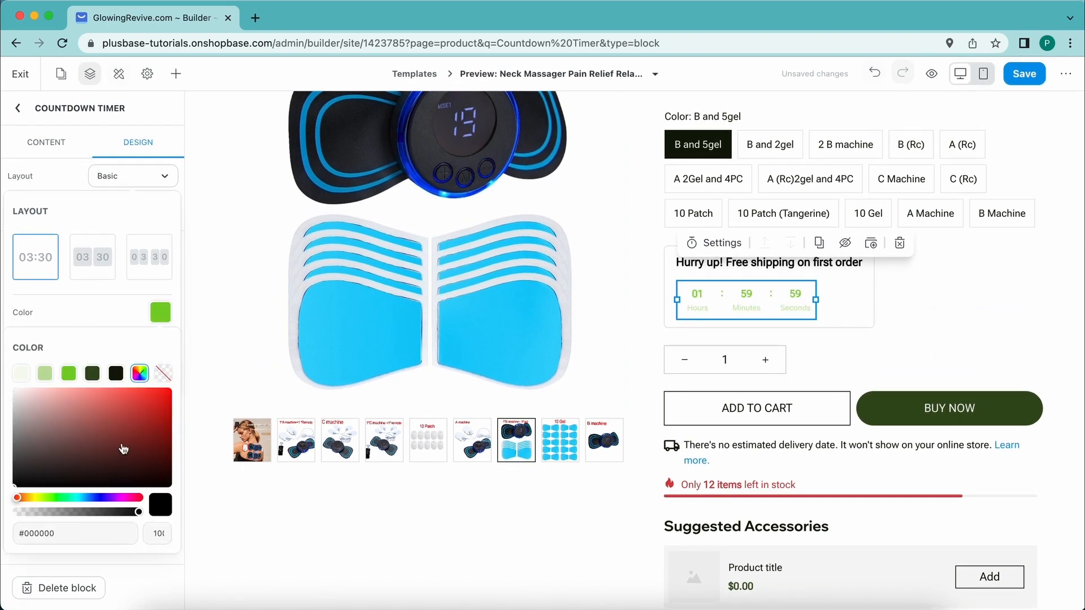
{"action": "left_click", "coordinate": [70, 535]}
{"action": "left_click_drag", "start_coordinate": [70, 534], "coordinate": [3, 533]}
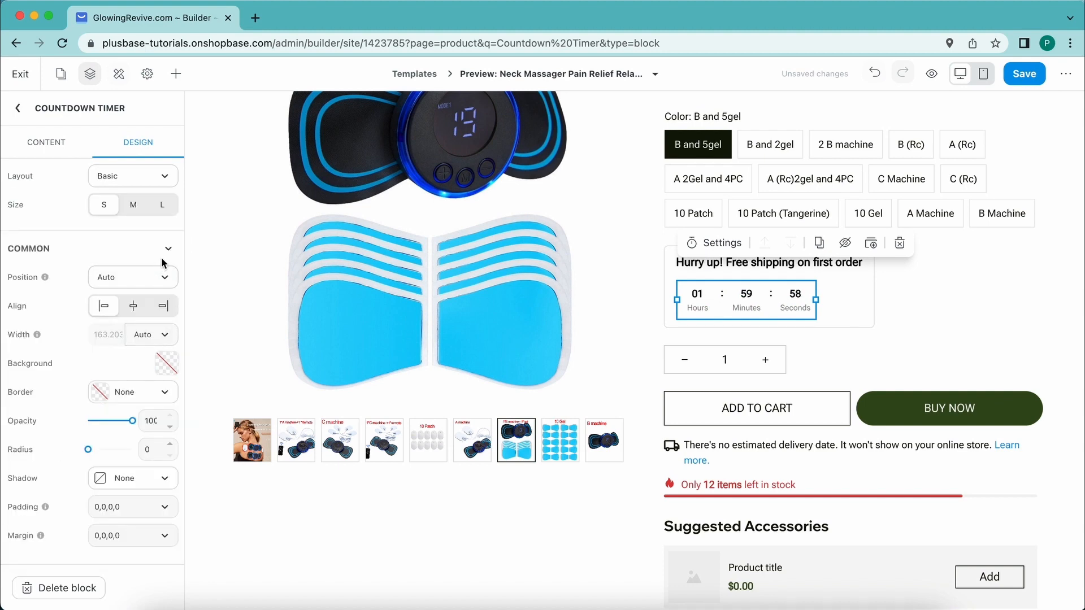
{"action": "left_click", "coordinate": [152, 177]}
{"action": "left_click", "coordinate": [160, 312]}
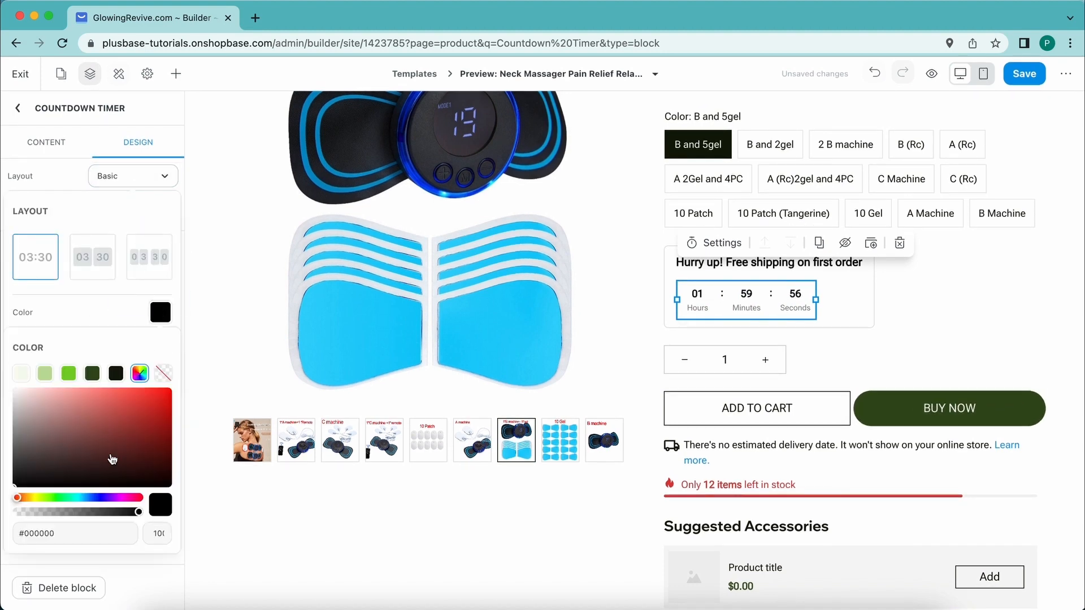
{"action": "double_click", "coordinate": [30, 531]}
{"action": "key", "text": "super+v"}
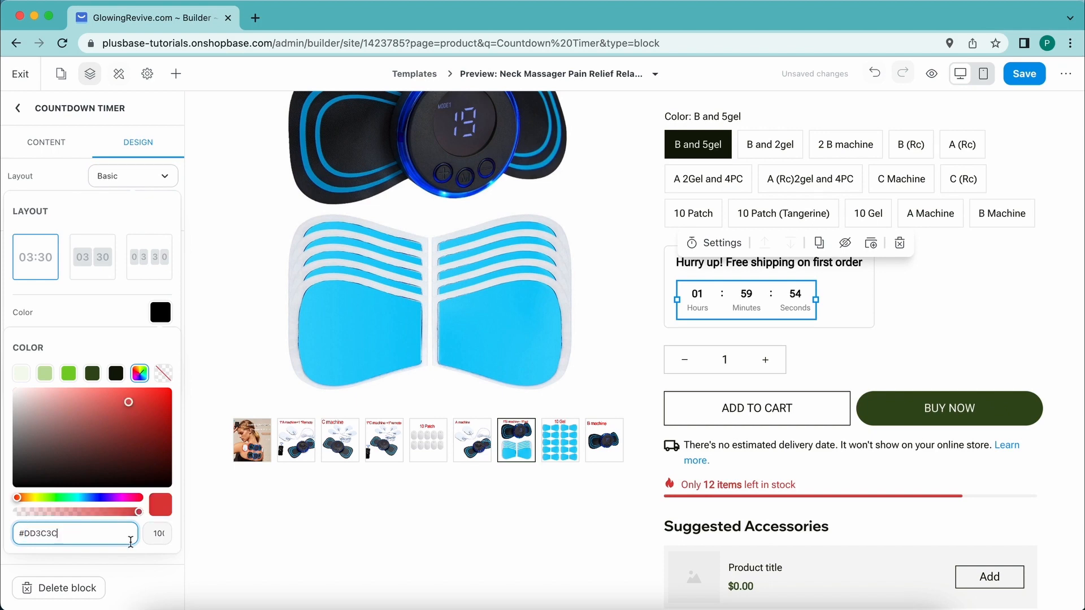
{"action": "left_click", "coordinate": [135, 326]}
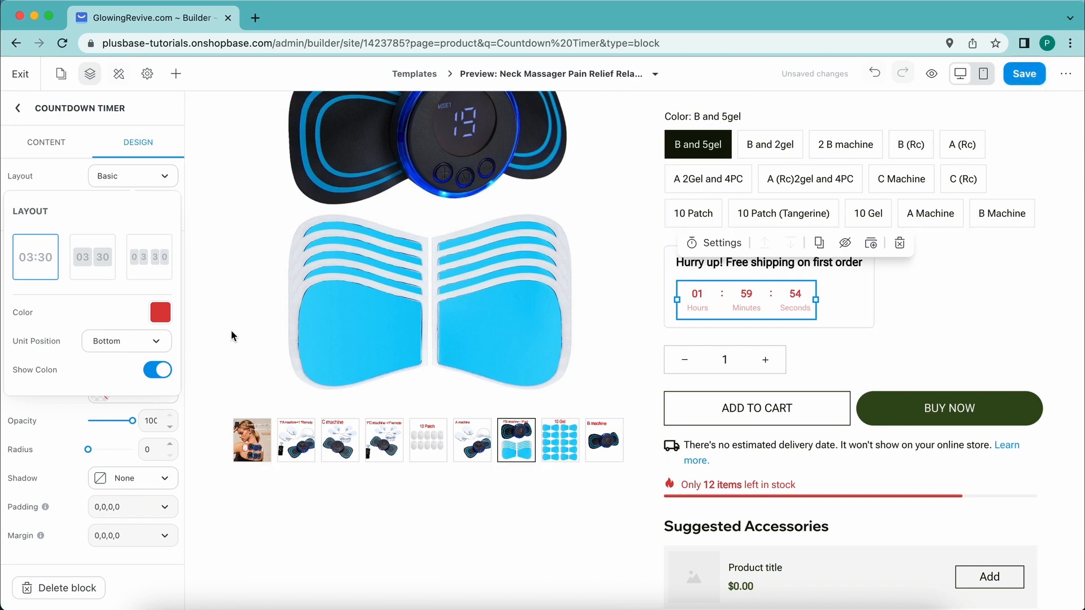
Step: Compare the timer's Double highlight and Single highlight layouts, return it to Basic, and save the product page
{"action": "left_click", "coordinate": [100, 274]}
{"action": "left_click", "coordinate": [153, 266]}
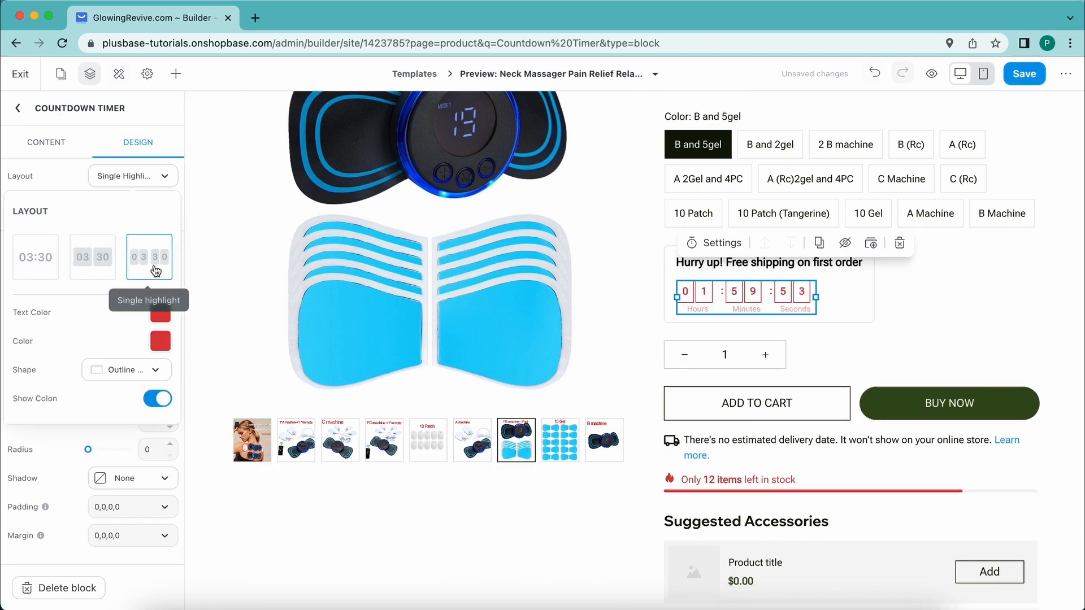
{"action": "left_click", "coordinate": [52, 265]}
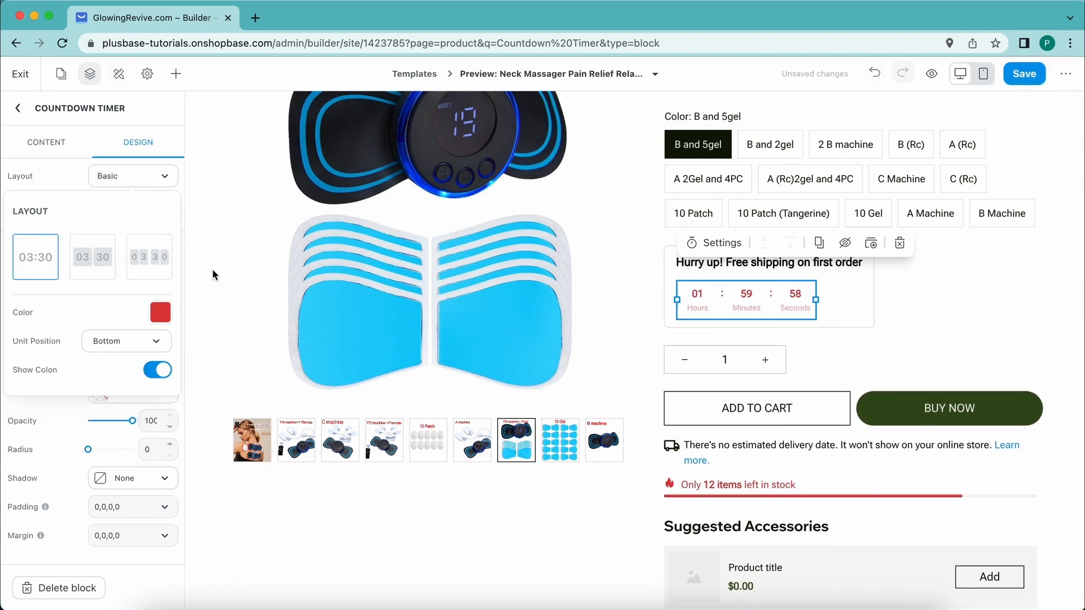
{"action": "left_click", "coordinate": [956, 296]}
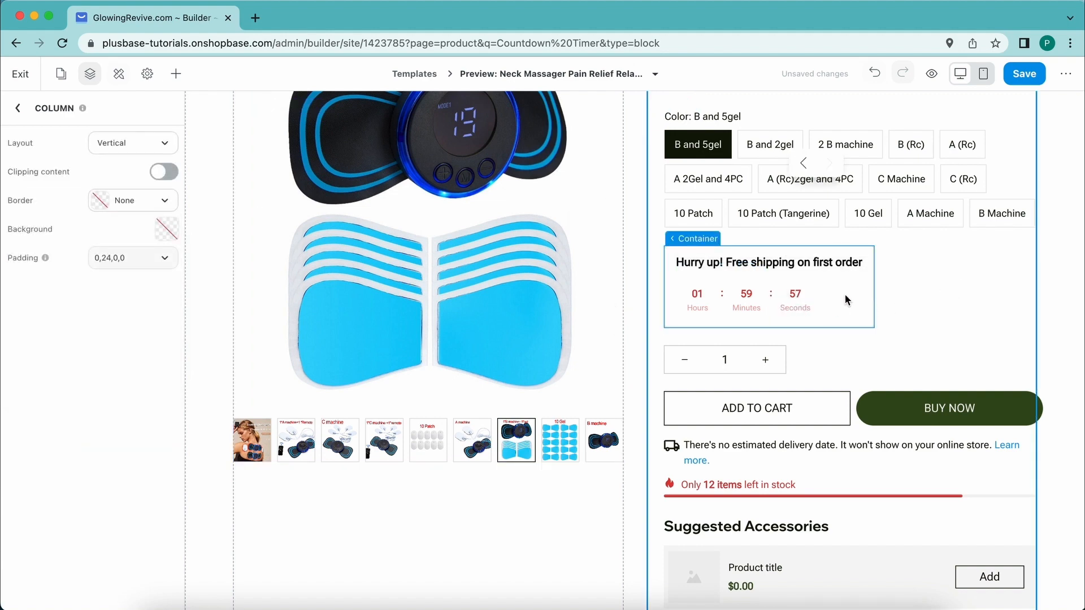
{"action": "left_click", "coordinate": [1024, 74]}
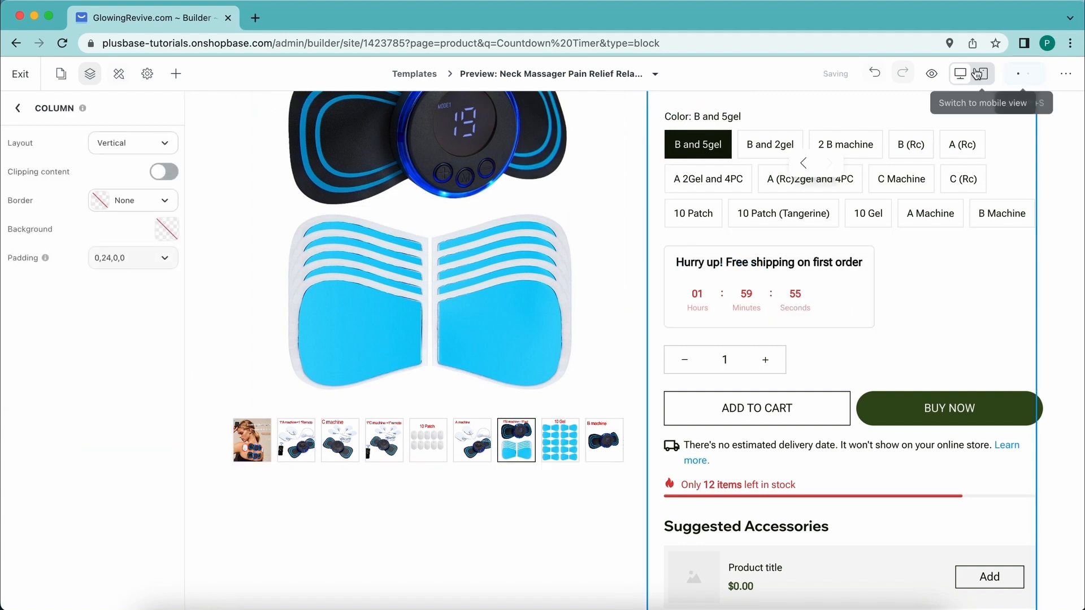
Step: Try editing the "Hurry up! Free shipping on first order" text by inserting "ssss" before "shipping", and remove the extra letters
{"action": "left_click", "coordinate": [746, 266]}
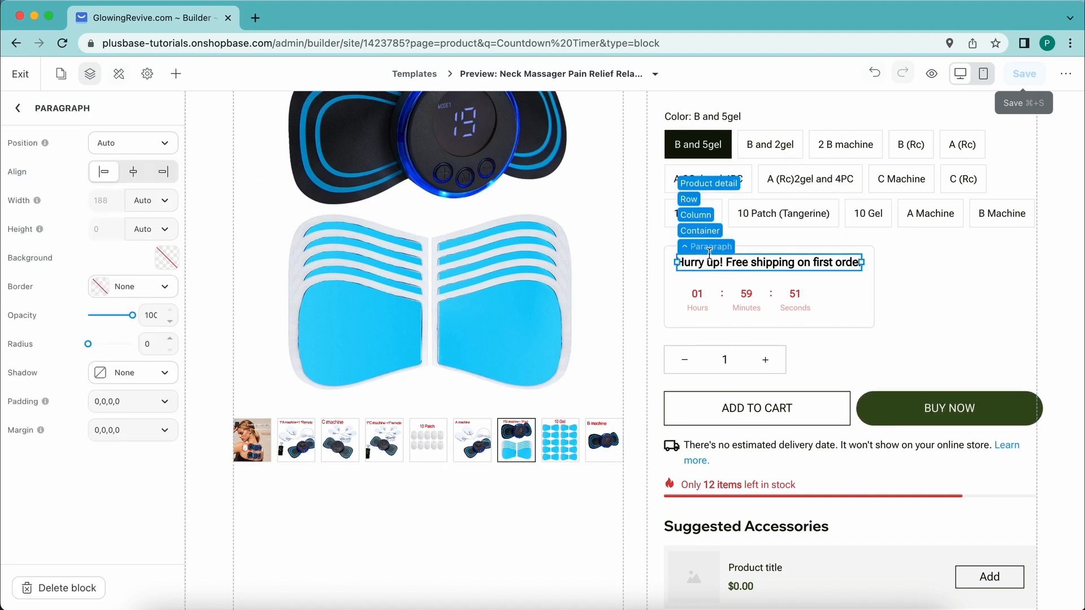
{"action": "left_click", "coordinate": [757, 262]}
{"action": "type", "text": "ssss"}
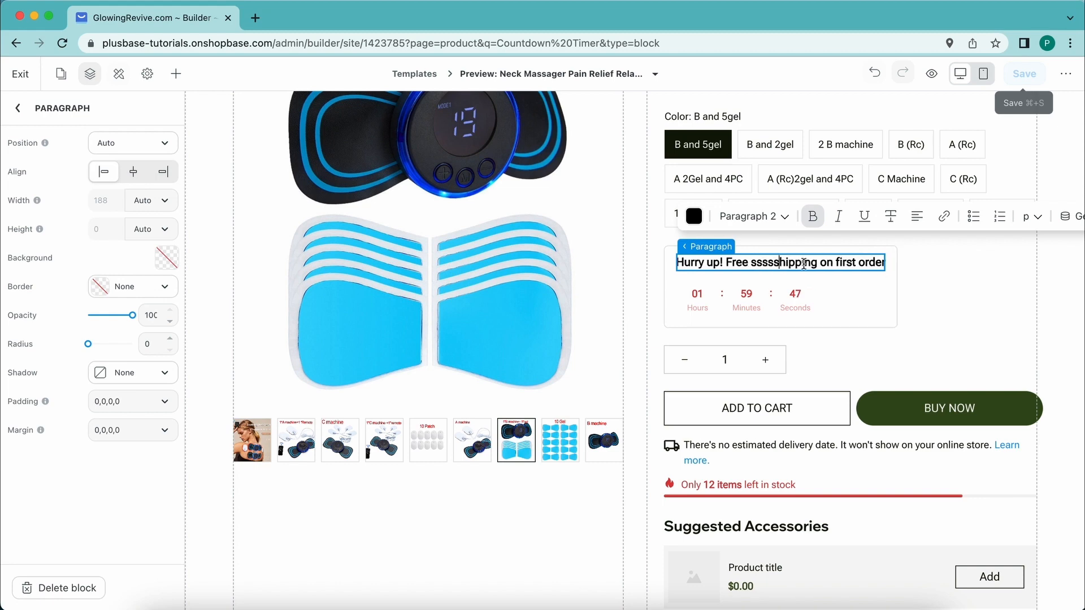
{"action": "key", "text": "BackSpace"}
{"action": "key", "text": "BackSpace"}
{"action": "key", "text": "BackSpace"}
{"action": "key", "text": "BackSpace"}
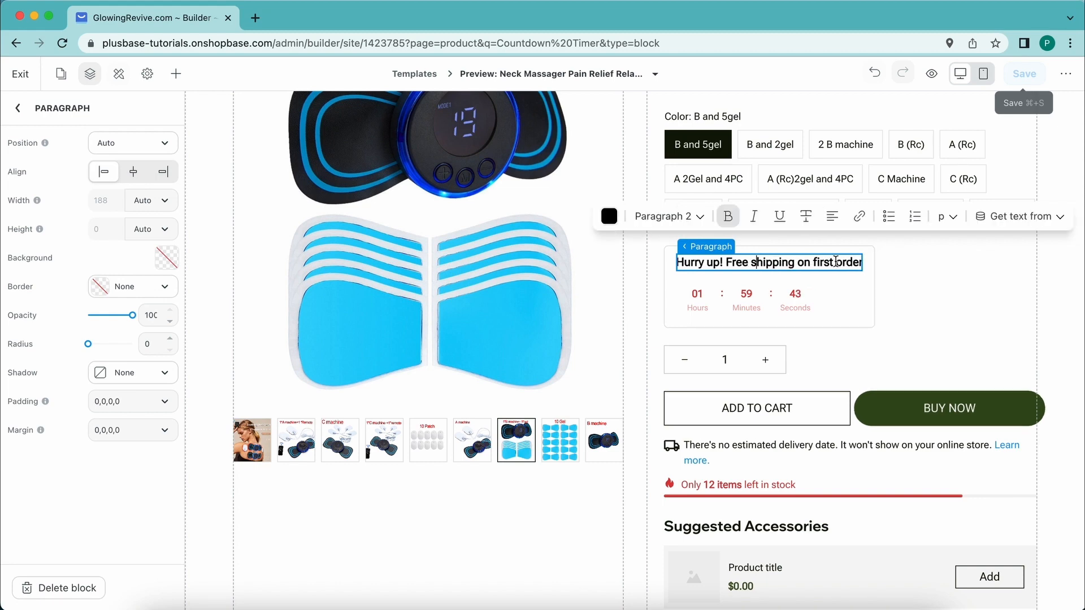
{"action": "left_click", "coordinate": [944, 268]}
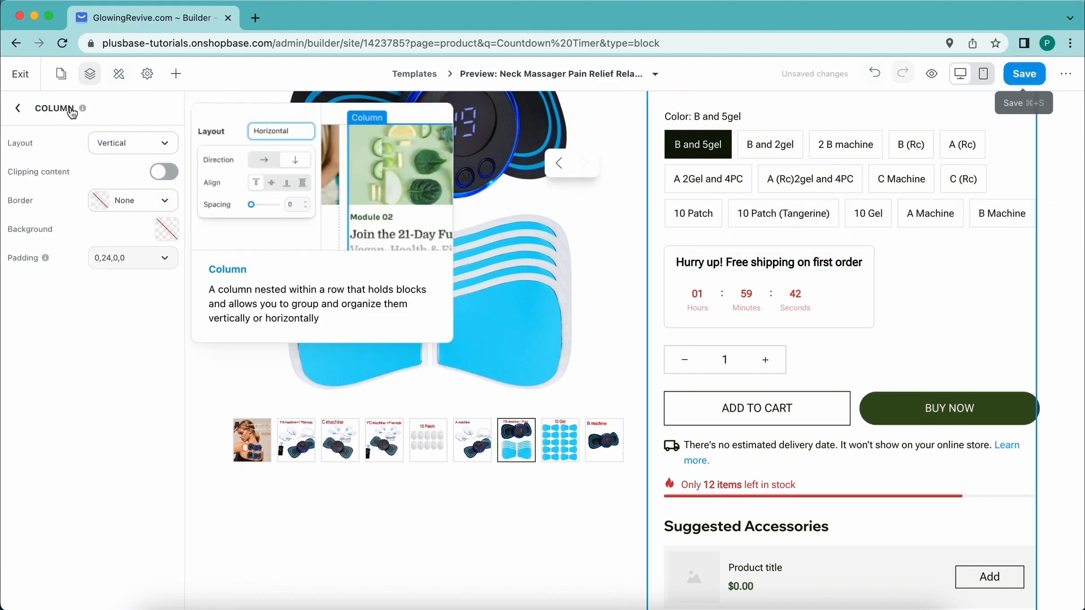
Step: Leave the page builder and open Counting Tools in the Conversion Optimizer app
{"action": "left_click", "coordinate": [26, 81]}
{"action": "left_click", "coordinate": [740, 389]}
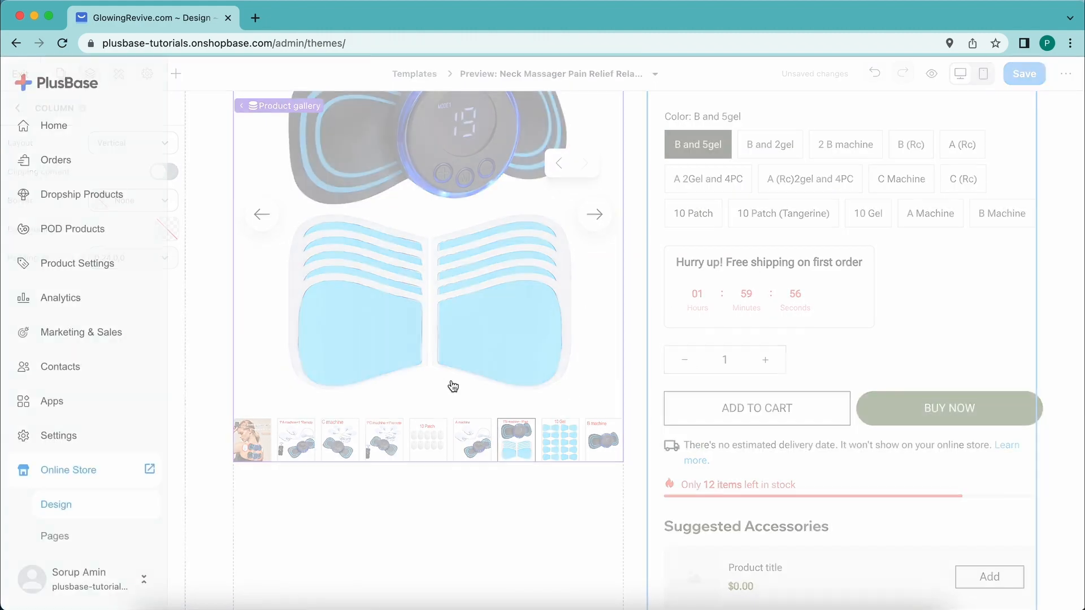
{"action": "left_click", "coordinate": [51, 415]}
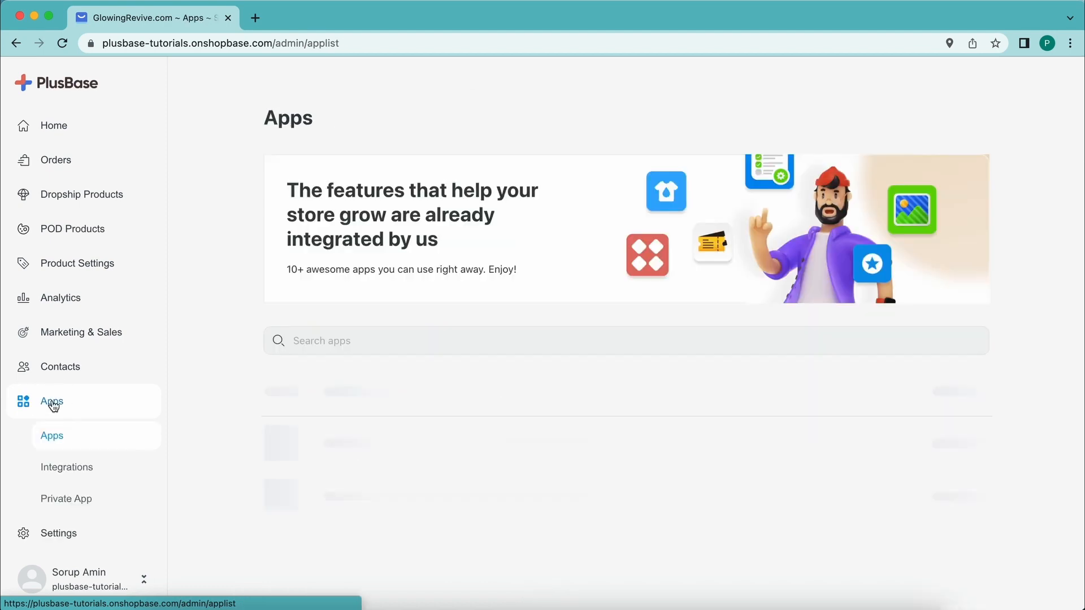
{"action": "left_click", "coordinate": [731, 394]}
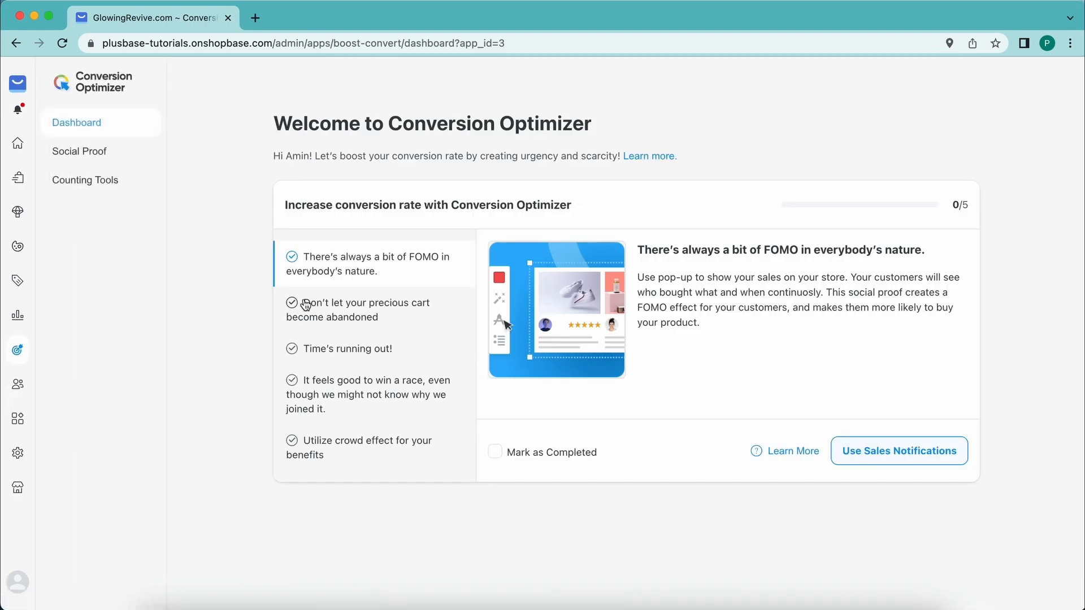
{"action": "left_click", "coordinate": [90, 164]}
{"action": "left_click", "coordinate": [93, 256]}
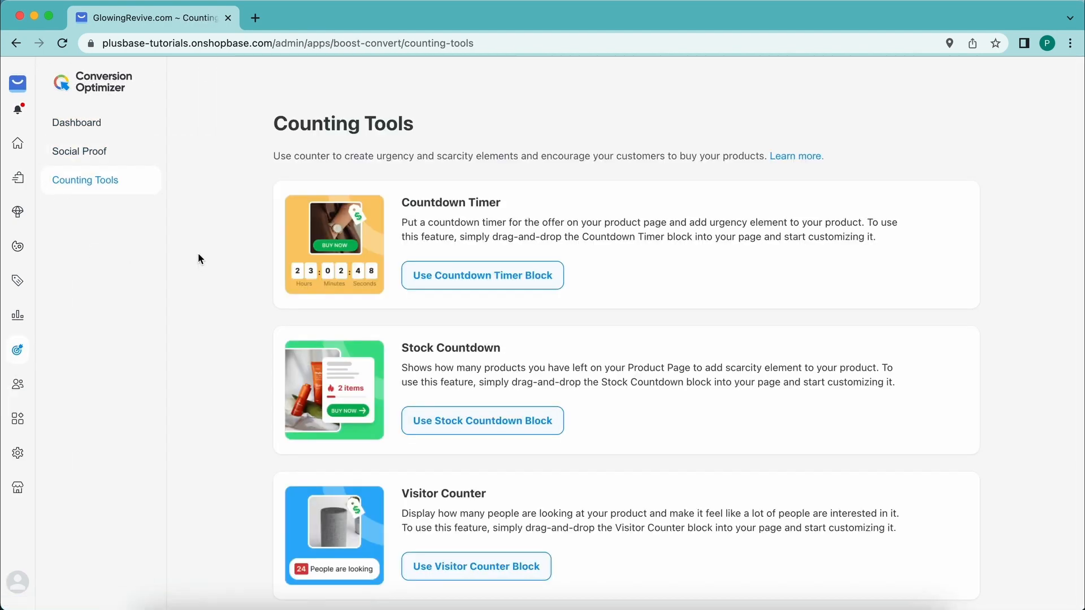
Step: Open the Stock Countdown block from Counting Tools in the product page builder
{"action": "scroll", "coordinate": [295, 237], "scroll_direction": "down", "scroll_amount": 1}
{"action": "left_click_drag", "start_coordinate": [406, 333], "coordinate": [571, 324]}
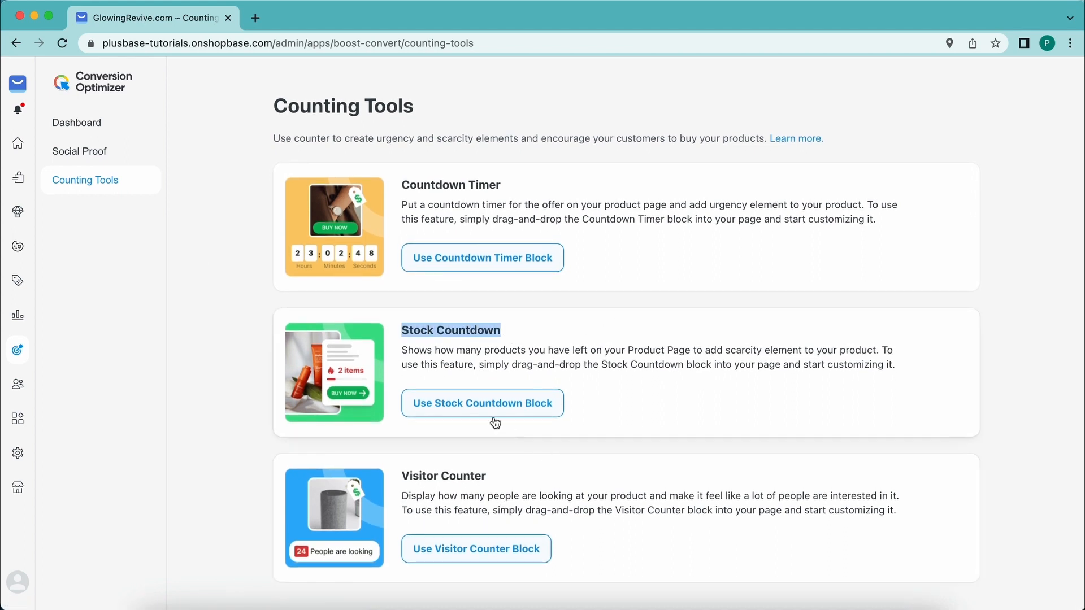
{"action": "right_click", "coordinate": [452, 405]}
{"action": "left_click", "coordinate": [259, 370]}
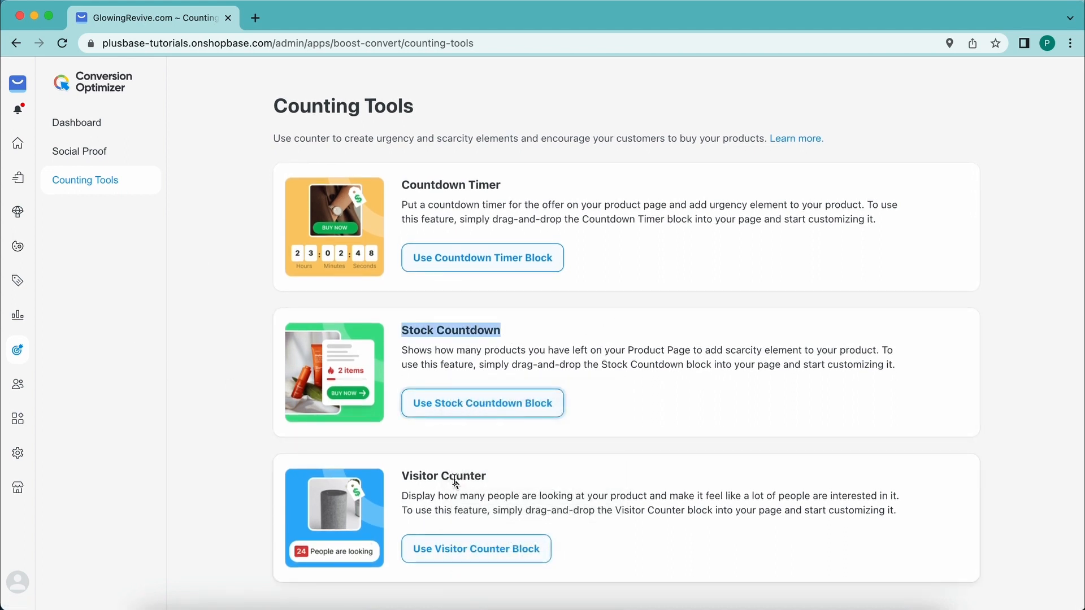
{"action": "left_click", "coordinate": [443, 410]}
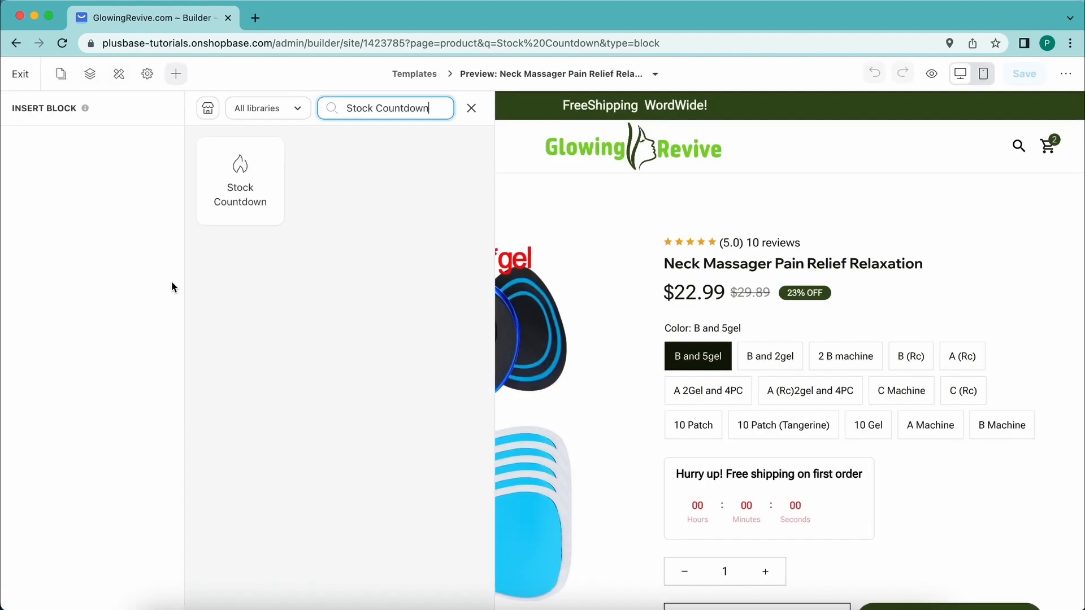
Step: Open the design settings of the Stock Countdown block below the estimated delivery note on the product page
{"action": "left_click", "coordinate": [239, 183]}
{"action": "scroll", "coordinate": [631, 259], "scroll_direction": "down", "scroll_amount": 7}
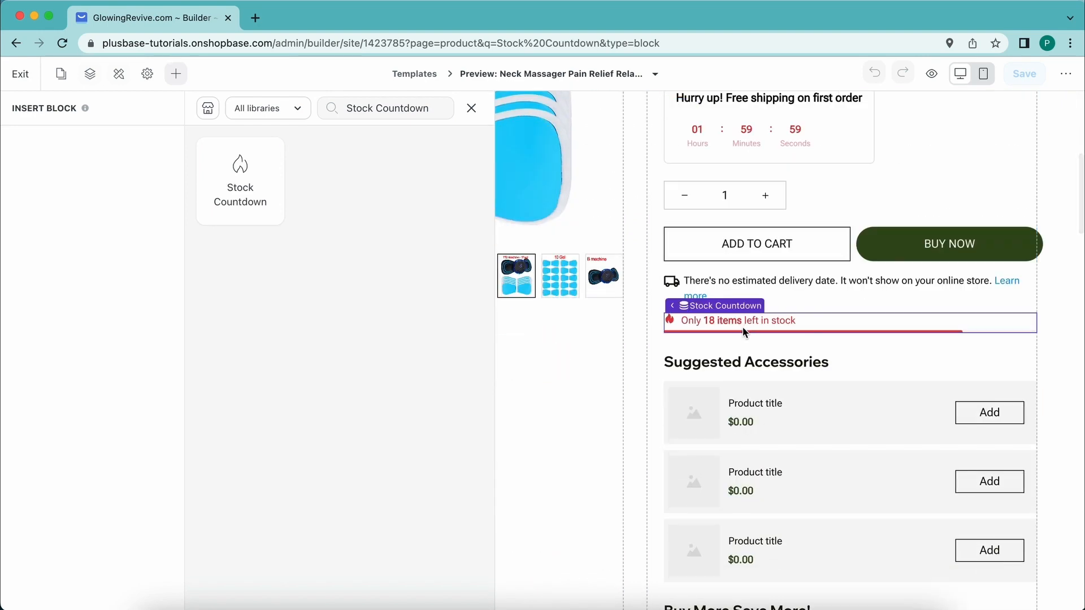
{"action": "left_click", "coordinate": [718, 309]}
{"action": "left_click", "coordinate": [708, 316]}
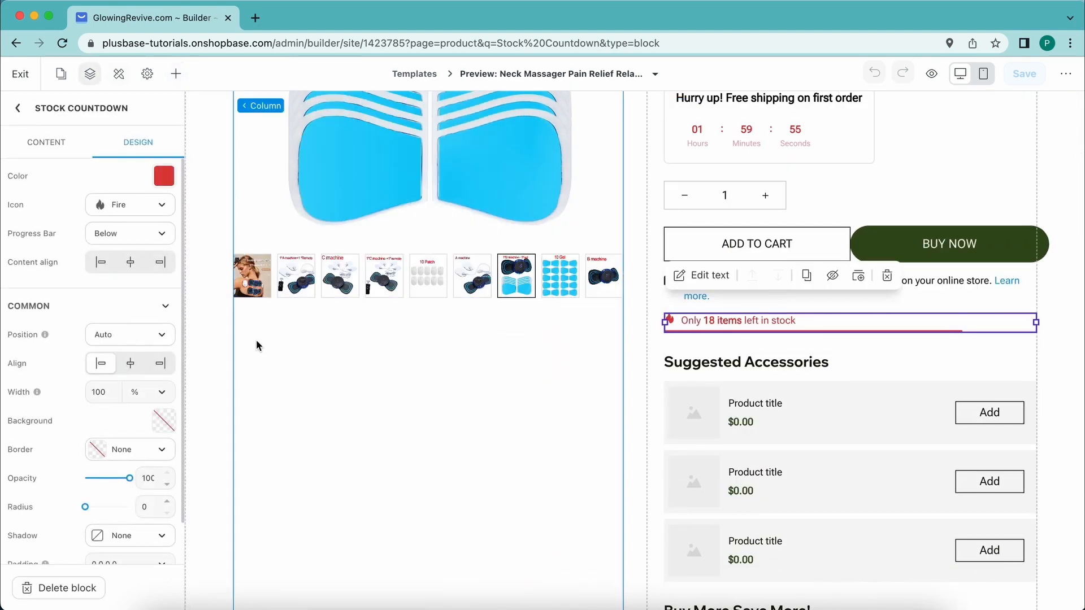
Step: Compare the Stock and None icons on the Stock Countdown block and return it to Fire
{"action": "left_click", "coordinate": [130, 207]}
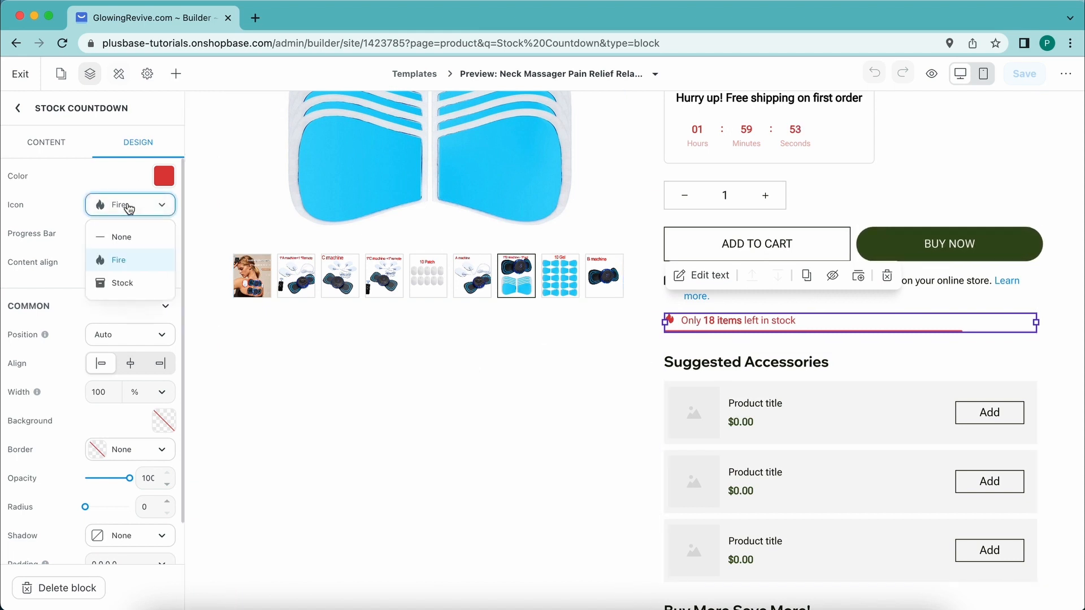
{"action": "left_click", "coordinate": [135, 287]}
{"action": "left_click", "coordinate": [126, 215]}
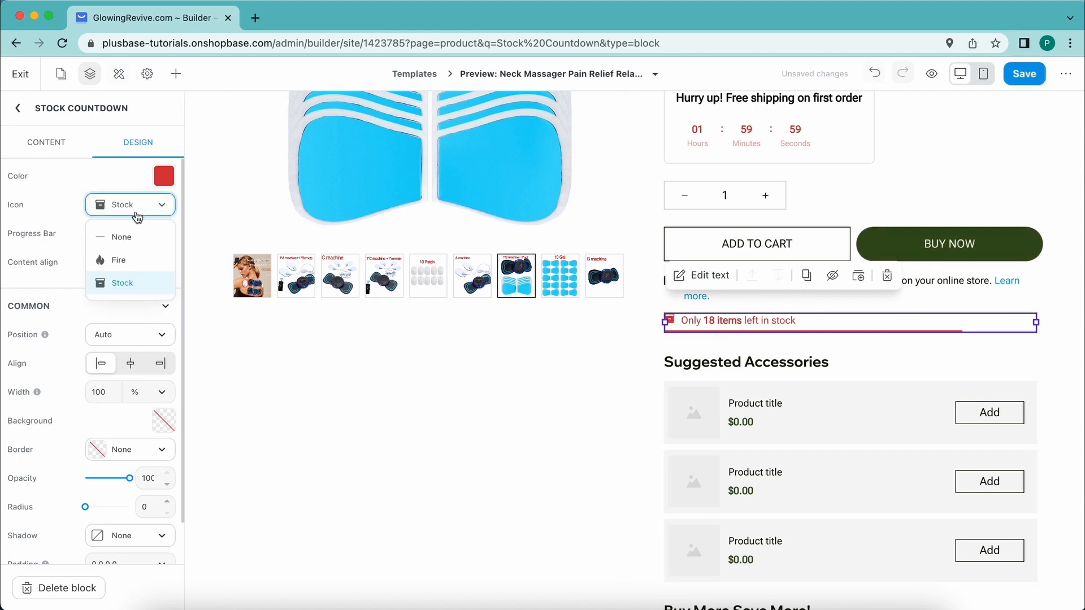
{"action": "left_click", "coordinate": [130, 235]}
{"action": "left_click", "coordinate": [139, 218]}
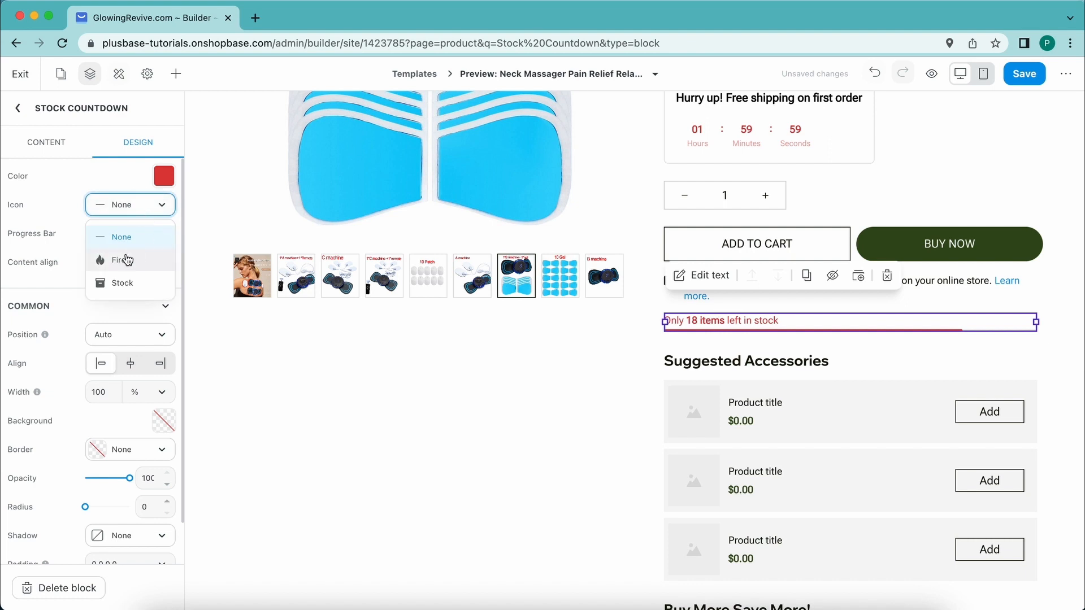
{"action": "left_click", "coordinate": [127, 259]}
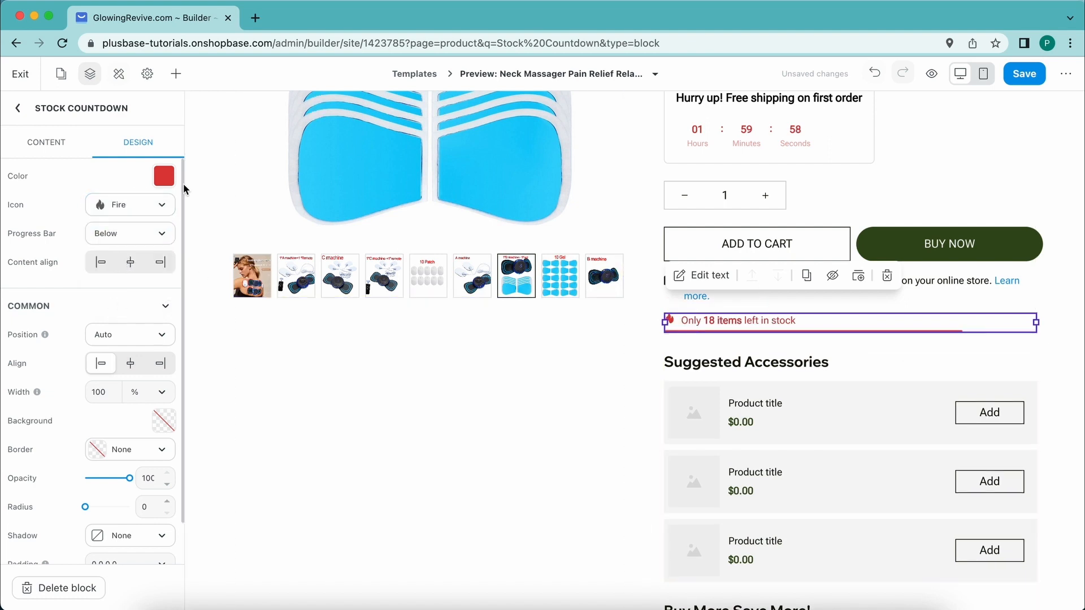
Step: Set the Stock Countdown block's random stock number range to 11 through 67
{"action": "left_click", "coordinate": [78, 146]}
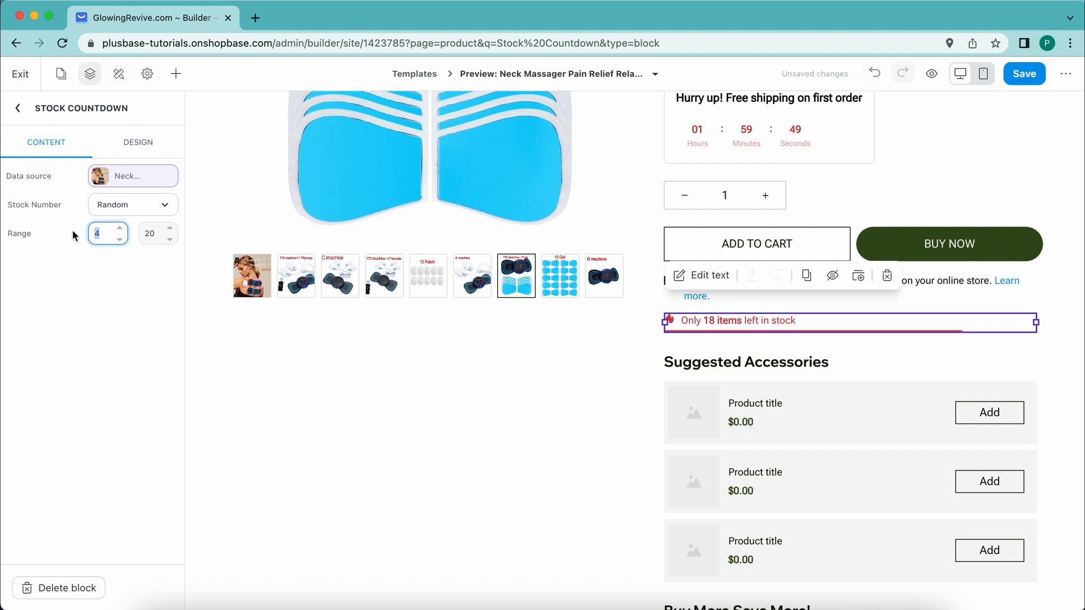
{"action": "key", "text": "Tab"}
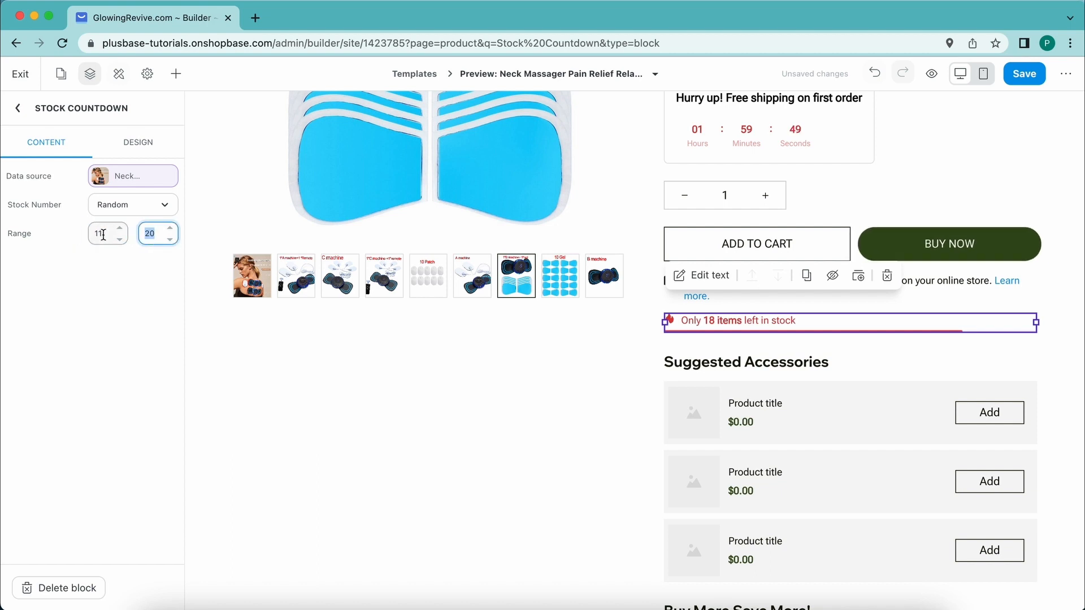
{"action": "type", "text": "69"}
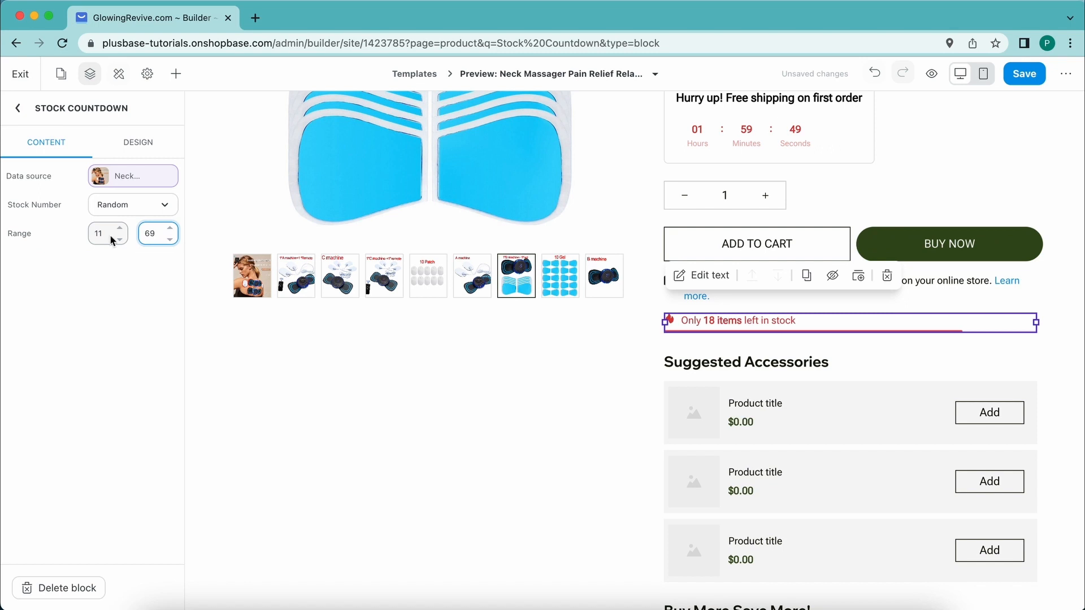
{"action": "key", "text": "BackSpace"}
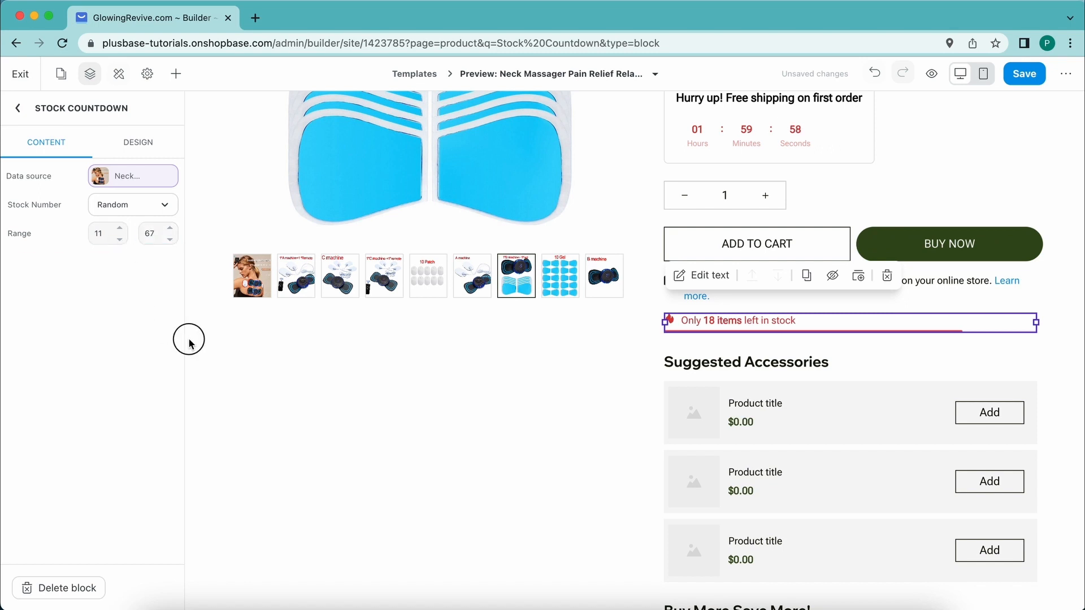
{"action": "left_click", "coordinate": [189, 340]}
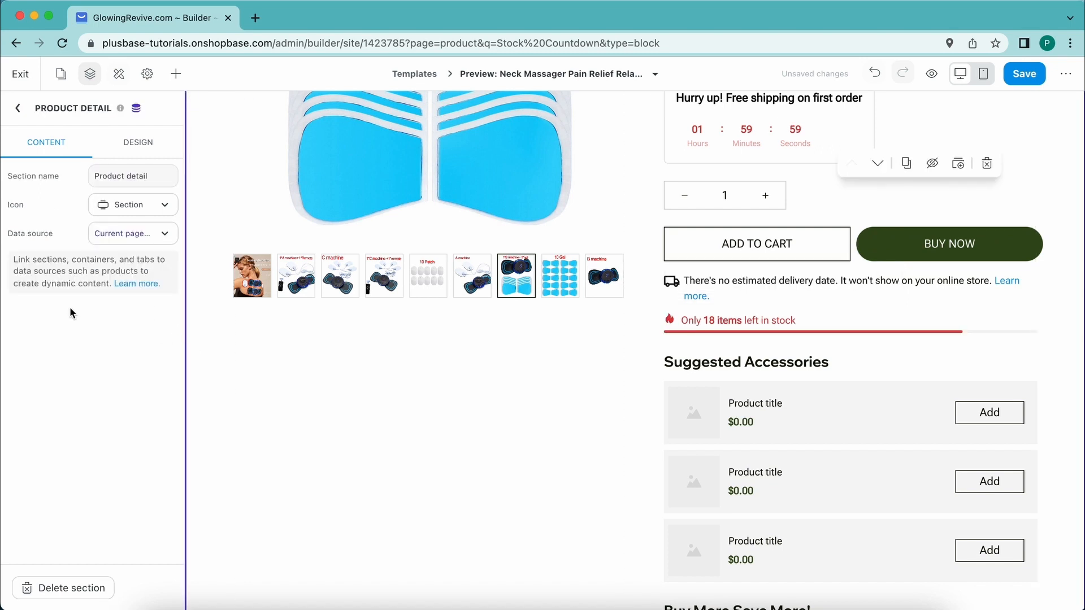
{"action": "left_click", "coordinate": [139, 147]}
{"action": "left_click", "coordinate": [51, 156]}
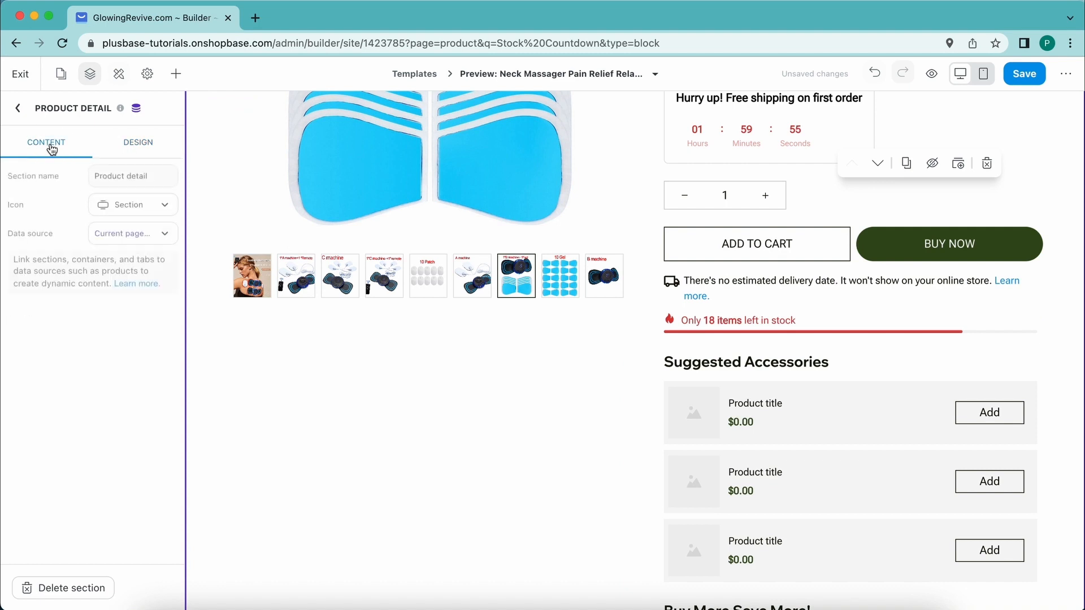
{"action": "left_click", "coordinate": [130, 235]}
{"action": "left_click", "coordinate": [130, 235]}
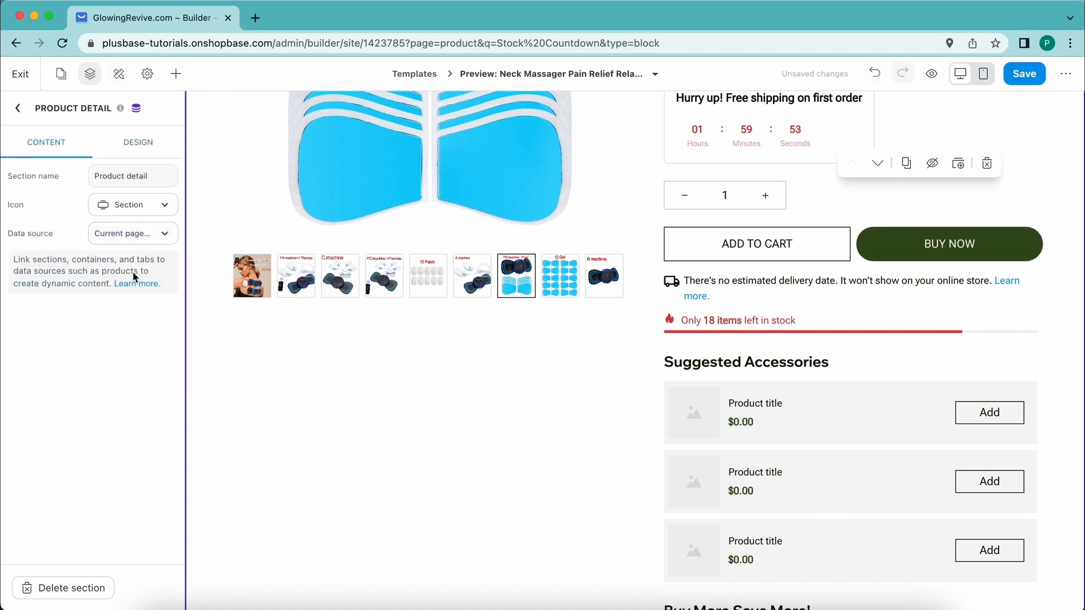
Step: Review the Stock Countdown block's content settings, save the product page, and return to the layers list
{"action": "left_click", "coordinate": [735, 320]}
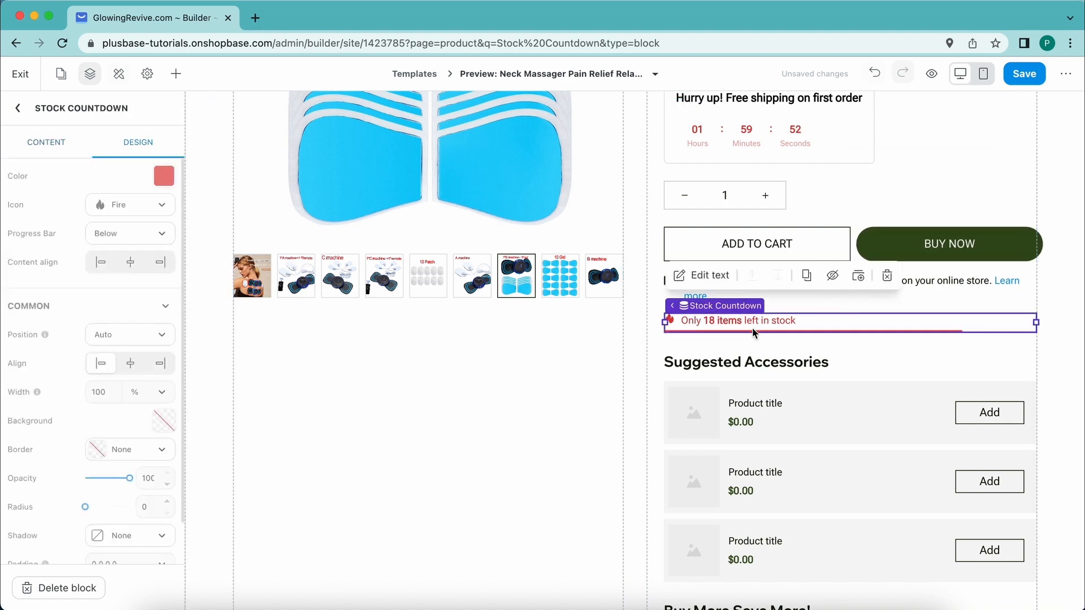
{"action": "left_click", "coordinate": [35, 146]}
{"action": "left_click", "coordinate": [1023, 74]}
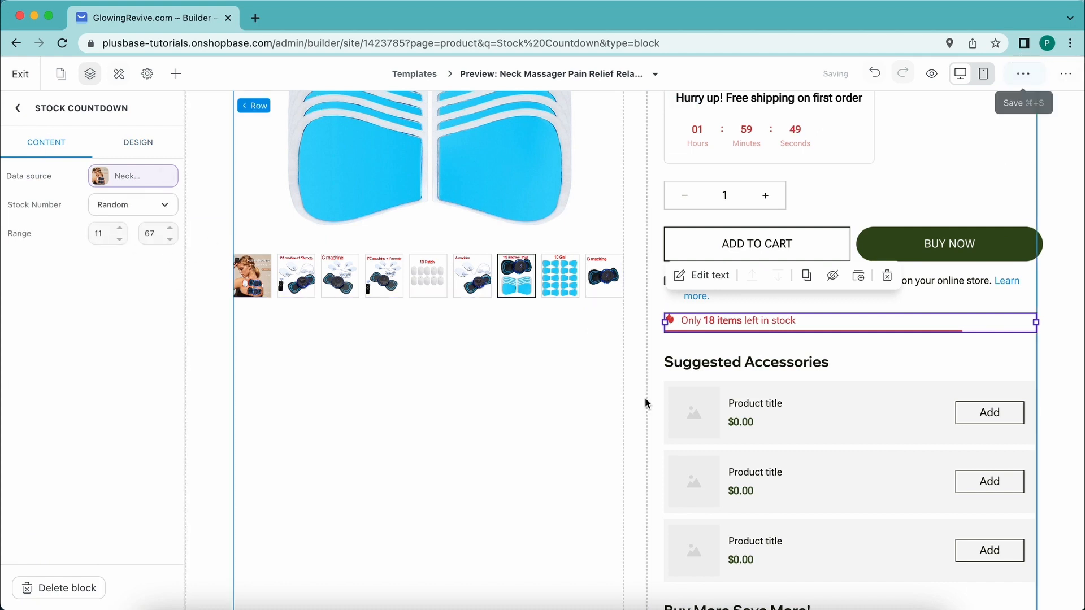
{"action": "left_click", "coordinate": [19, 109]}
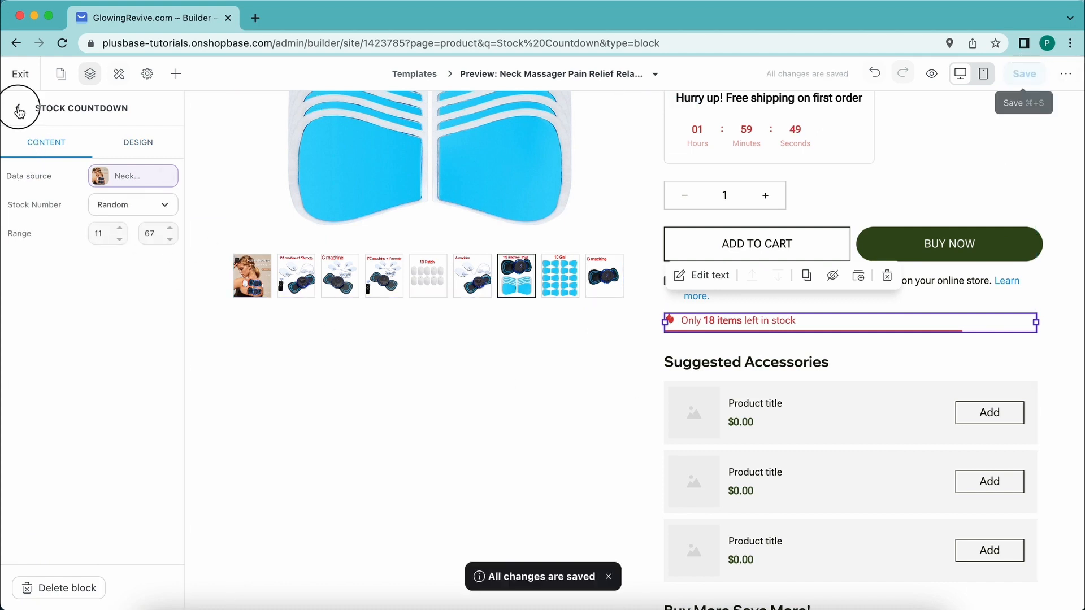
{"action": "left_click", "coordinate": [821, 314]}
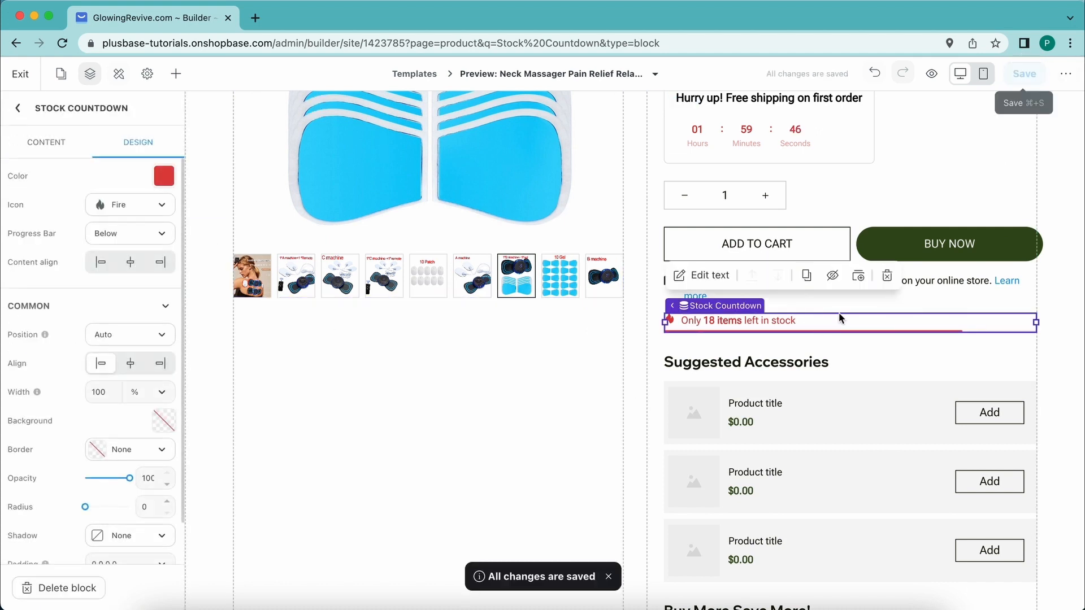
{"action": "left_click", "coordinate": [11, 111]}
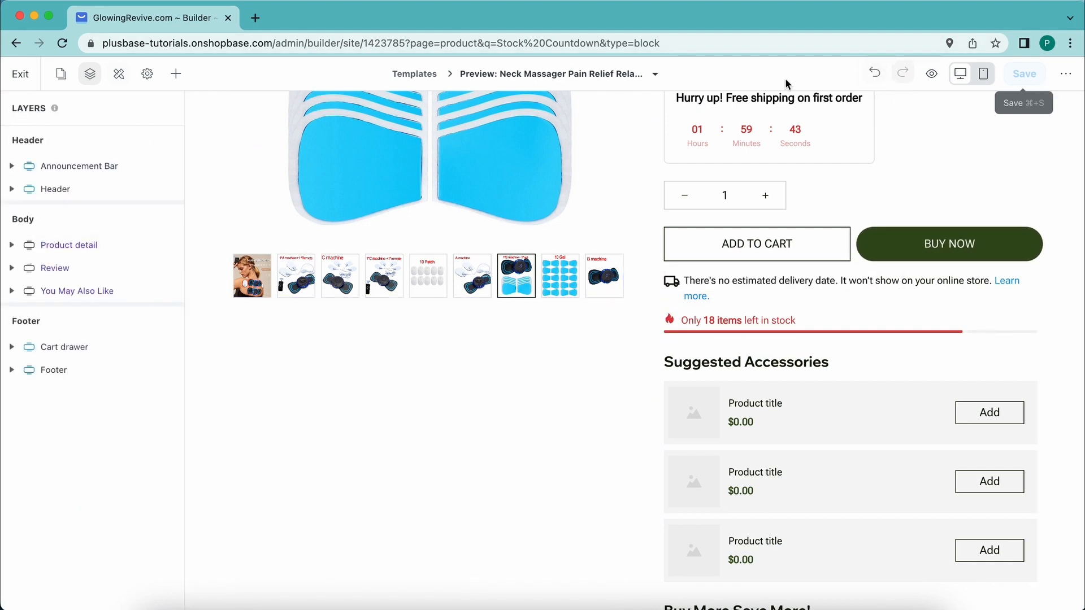
Step: Leave the page builder and open the Visitor Counter block from Counting Tools in the Conversion Optimizer app
{"action": "left_click", "coordinate": [17, 77]}
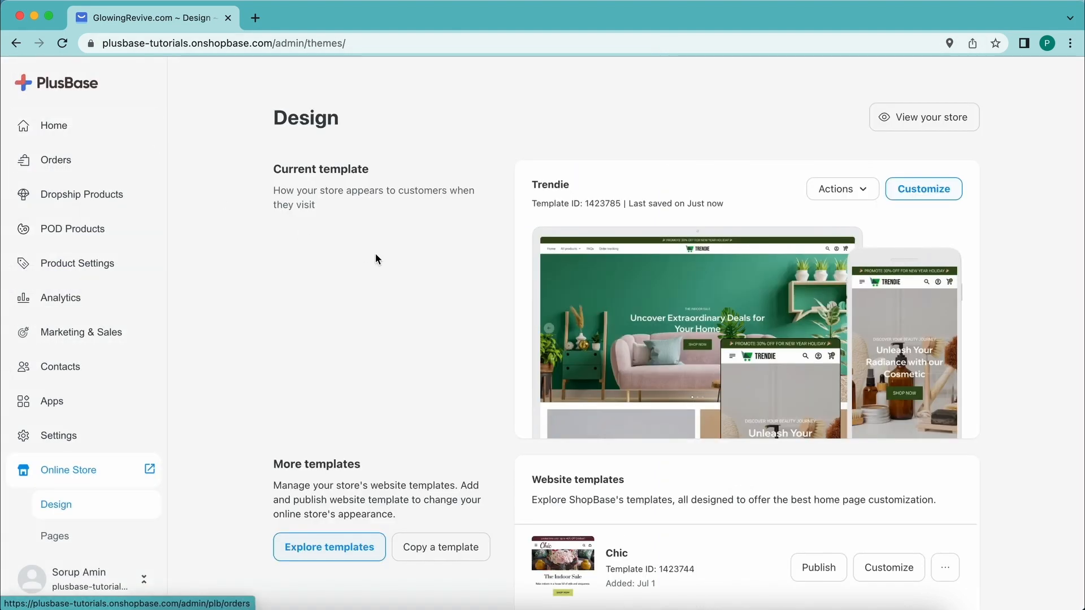
{"action": "left_click", "coordinate": [76, 395]}
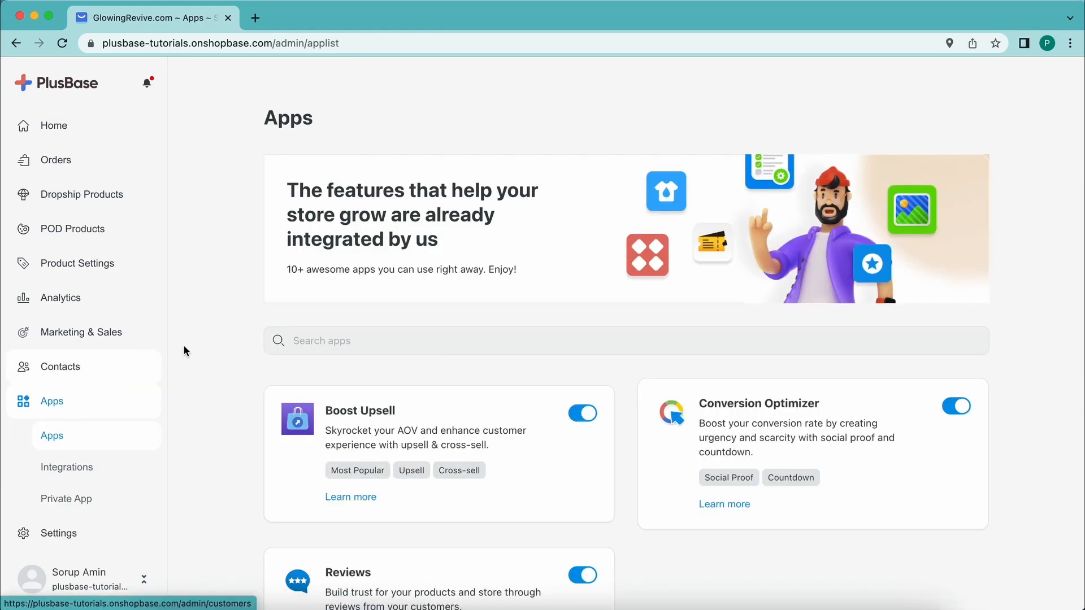
{"action": "scroll", "coordinate": [554, 365], "scroll_direction": "down", "scroll_amount": 2}
{"action": "left_click", "coordinate": [741, 317]}
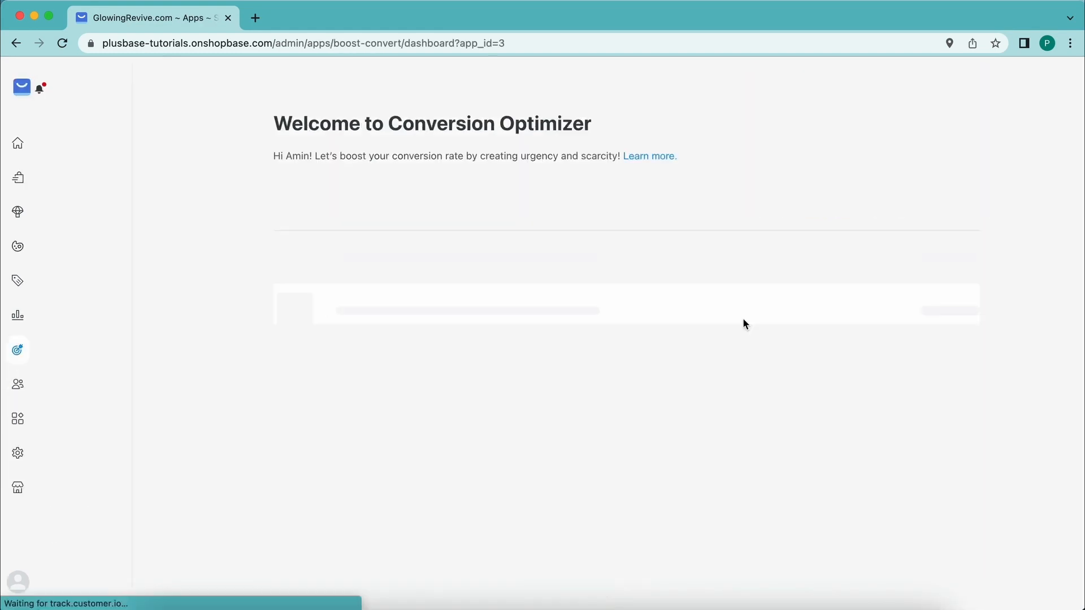
{"action": "left_click", "coordinate": [99, 188]}
{"action": "scroll", "coordinate": [421, 407], "scroll_direction": "down", "scroll_amount": 1}
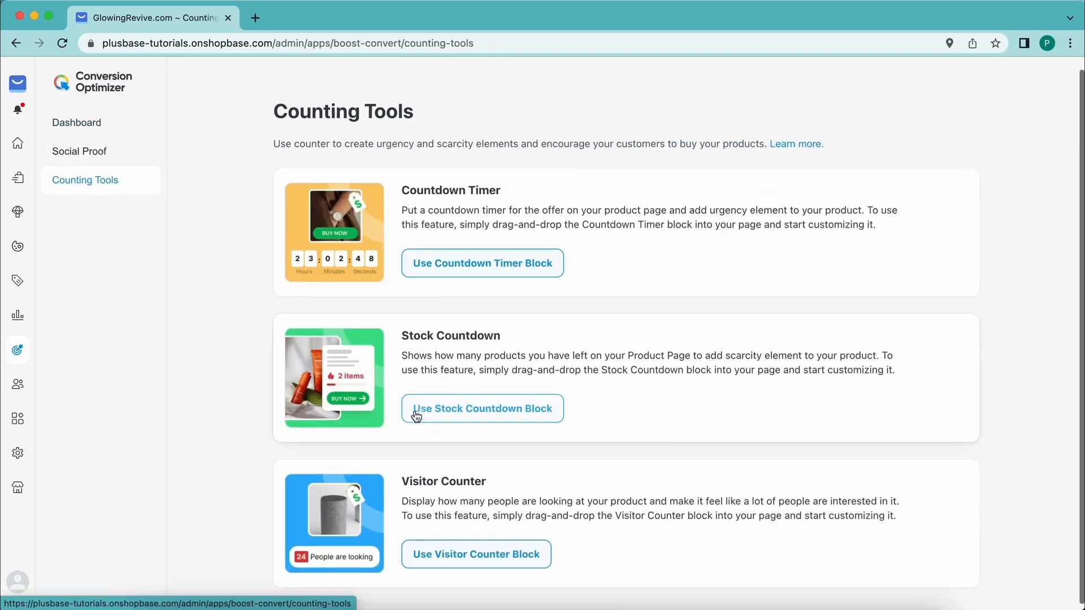
{"action": "left_click", "coordinate": [473, 557]}
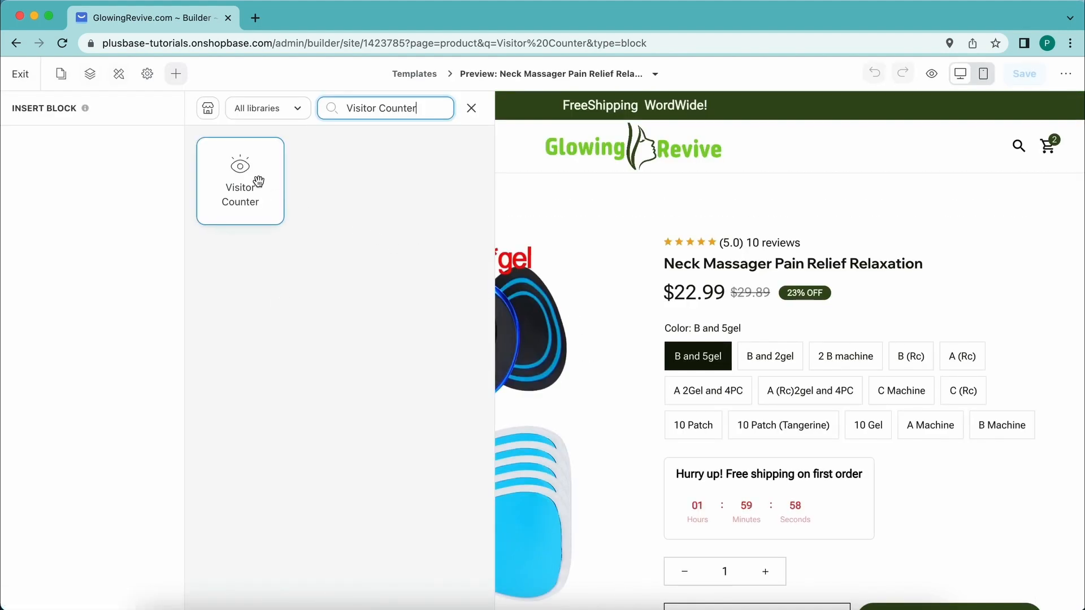
Step: Try to add the Visitor Counter block to the product page, and look through the page for it
{"action": "scroll", "coordinate": [617, 290], "scroll_direction": "down", "scroll_amount": 3}
{"action": "scroll", "coordinate": [616, 291], "scroll_direction": "down", "scroll_amount": 5}
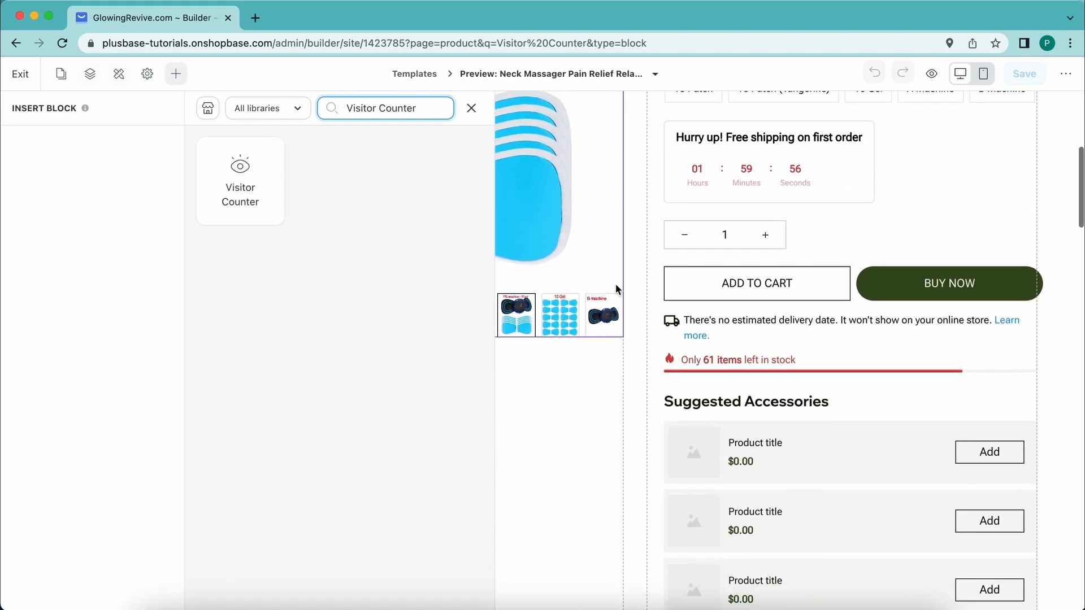
{"action": "scroll", "coordinate": [615, 283], "scroll_direction": "up", "scroll_amount": 2}
{"action": "scroll", "coordinate": [581, 284], "scroll_direction": "up", "scroll_amount": 1}
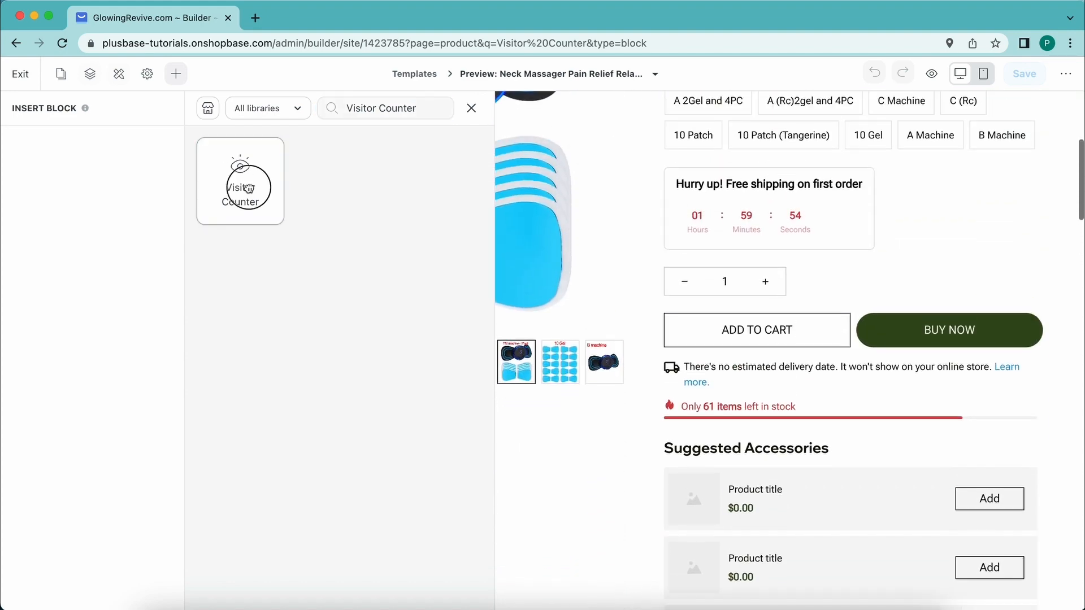
{"action": "left_click", "coordinate": [351, 108]}
{"action": "left_click", "coordinate": [259, 153]}
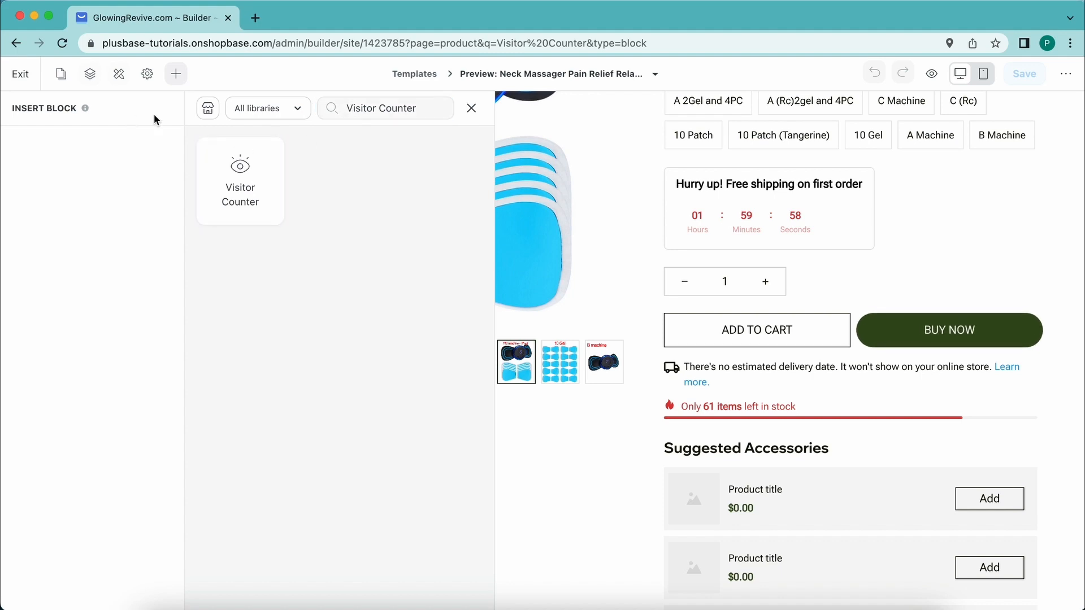
{"action": "scroll", "coordinate": [547, 367], "scroll_direction": "down", "scroll_amount": 10}
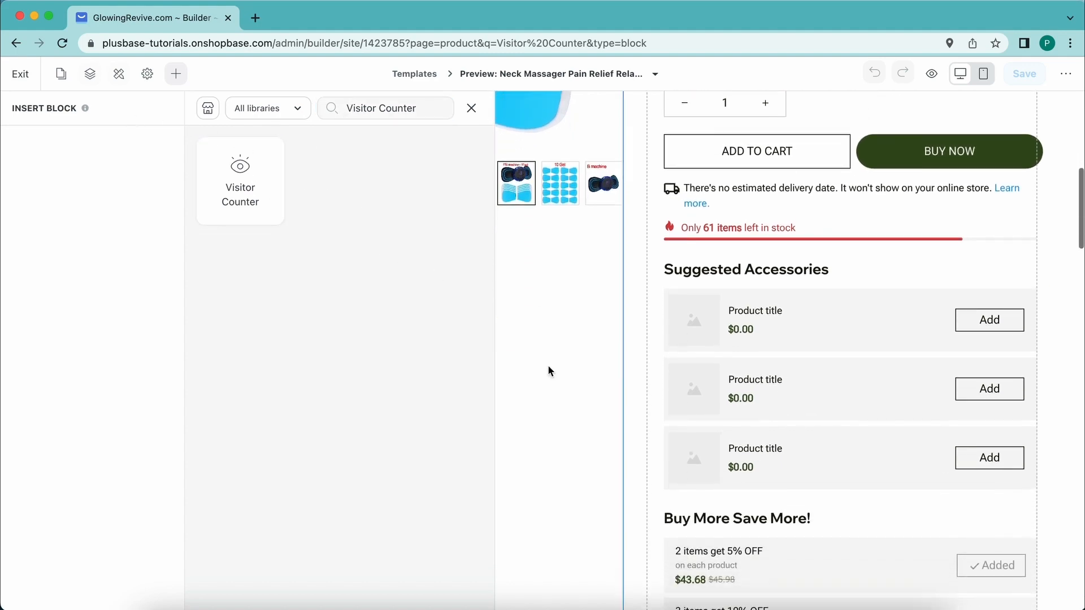
{"action": "scroll", "coordinate": [548, 365], "scroll_direction": "down", "scroll_amount": 7}
{"action": "scroll", "coordinate": [547, 364], "scroll_direction": "up", "scroll_amount": 15}
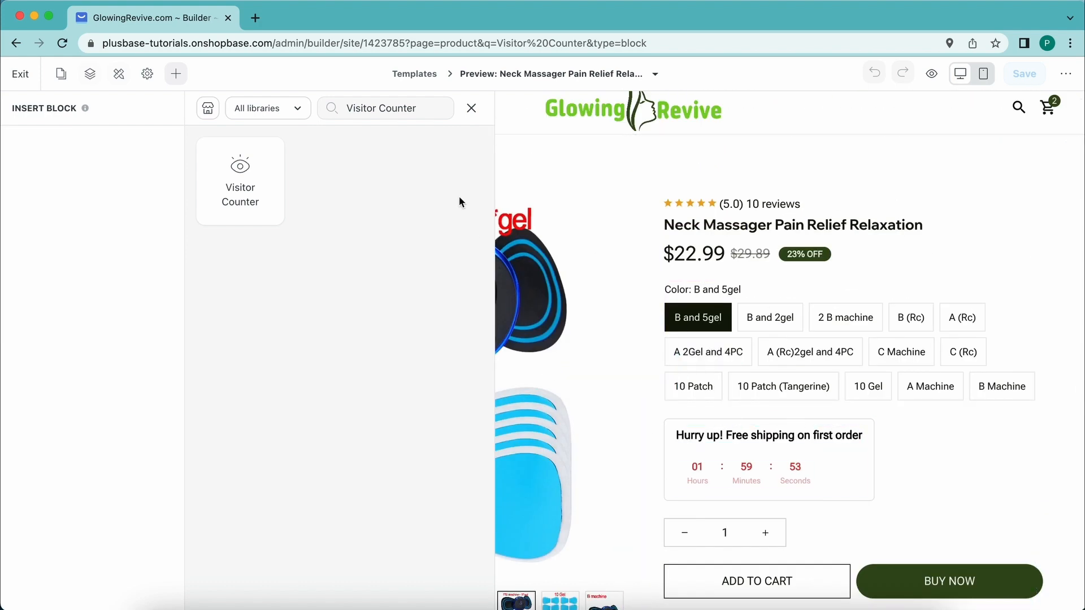
Step: Reapply the library filter to the Visitor Counter search and close the block inserter
{"action": "left_click", "coordinate": [296, 110]}
{"action": "left_click", "coordinate": [265, 145]}
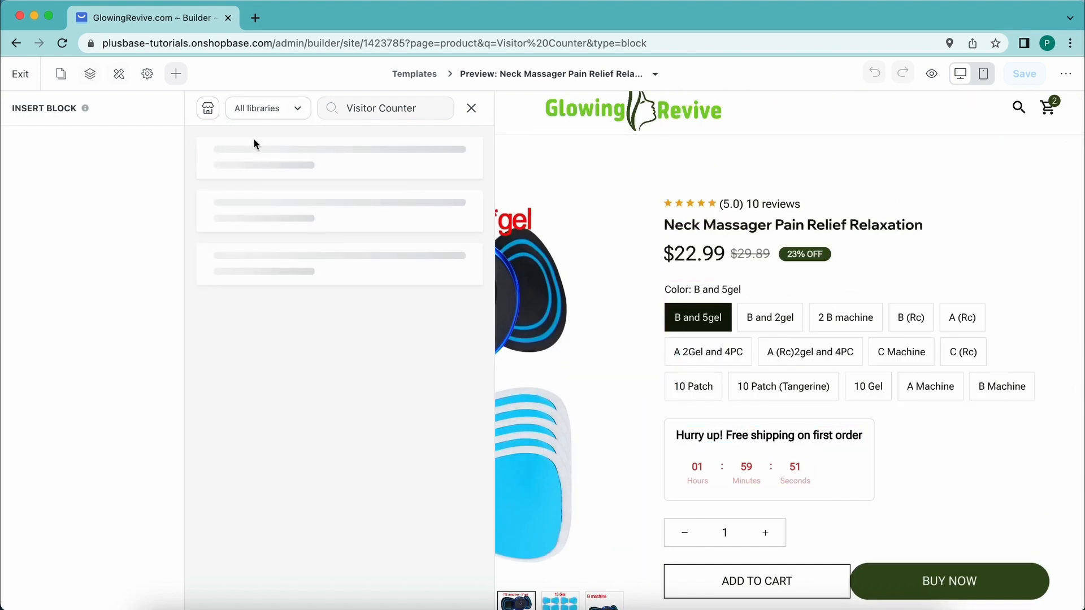
{"action": "left_click", "coordinate": [472, 107]}
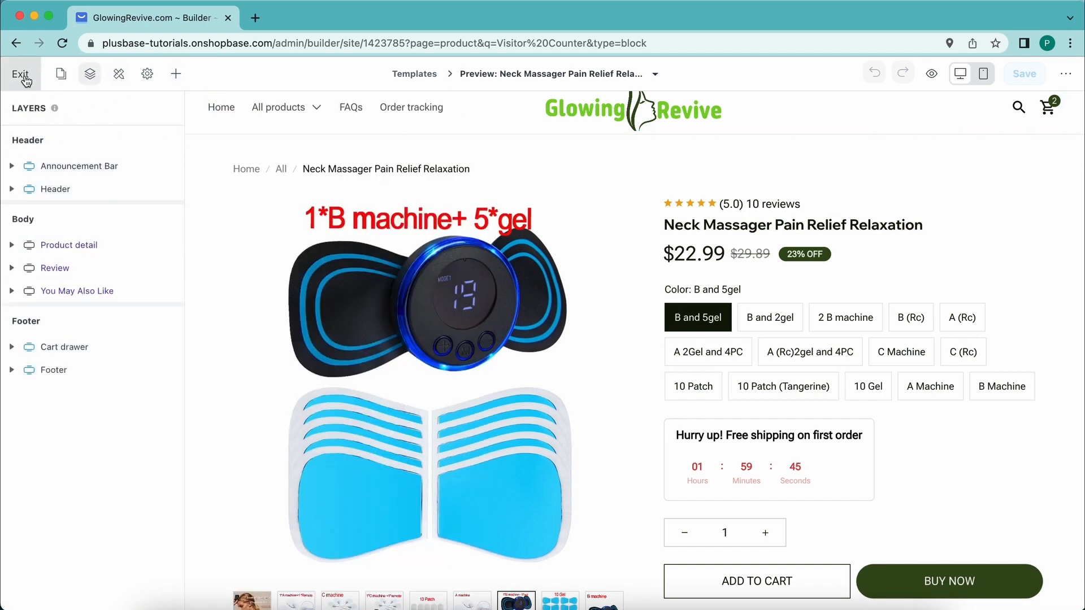
Step: Expand the Product detail section's layers and locate the Stock Countdown block on the page
{"action": "mouse_move", "coordinate": [54, 116]}
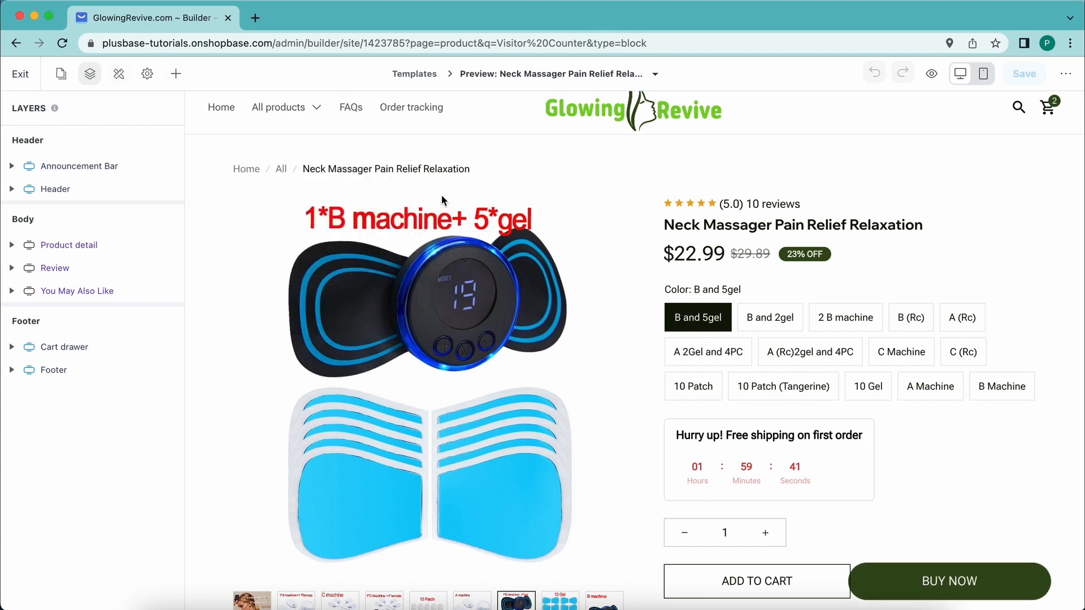
{"action": "scroll", "coordinate": [442, 195], "scroll_direction": "down", "scroll_amount": 3}
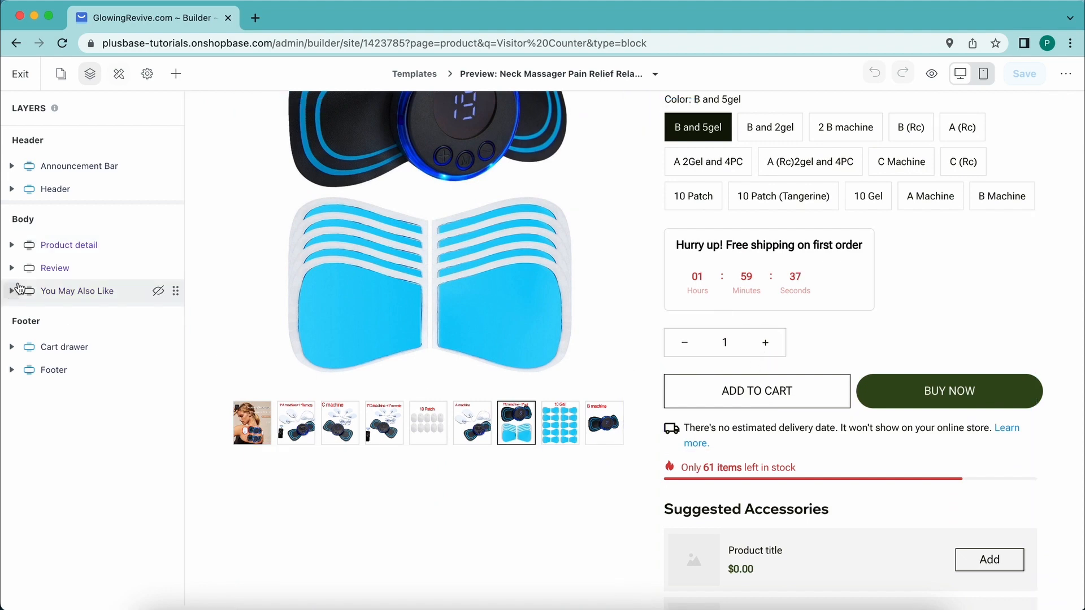
{"action": "left_click", "coordinate": [12, 245]}
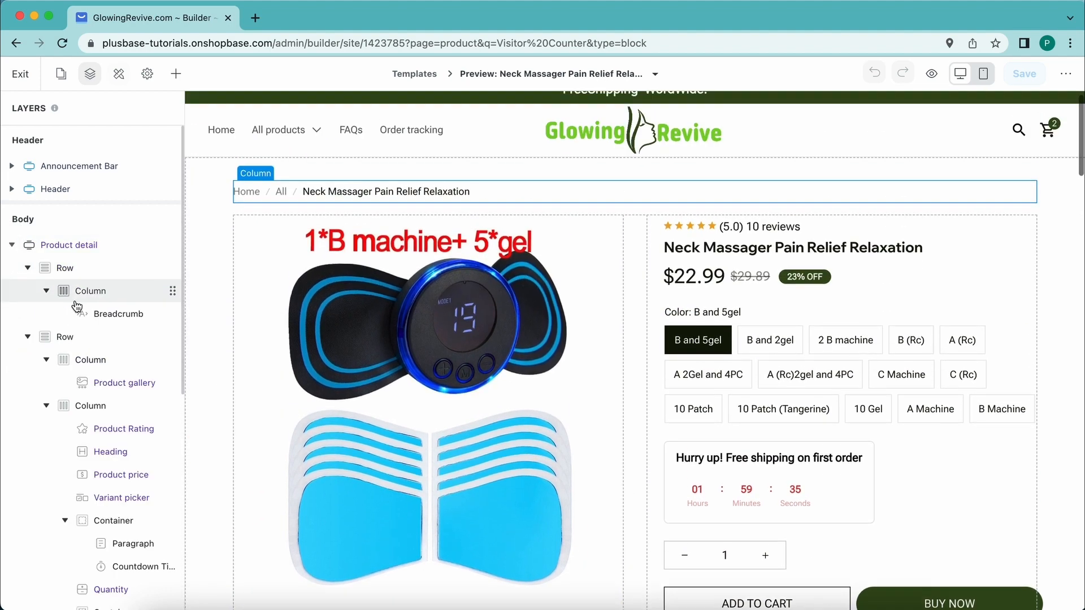
{"action": "scroll", "coordinate": [77, 307], "scroll_direction": "down", "scroll_amount": 7}
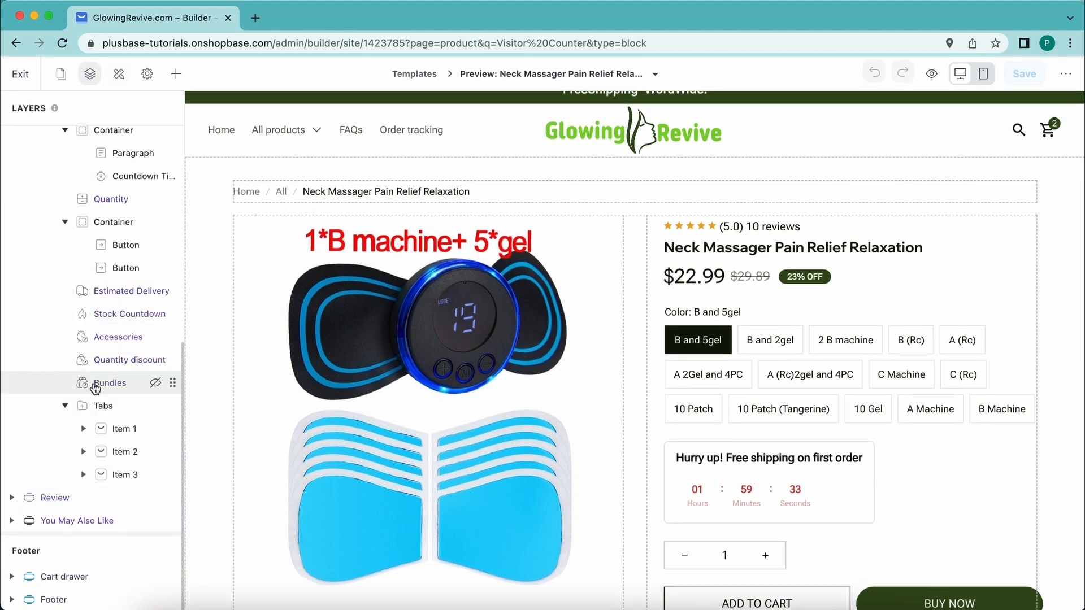
{"action": "left_click", "coordinate": [113, 317]}
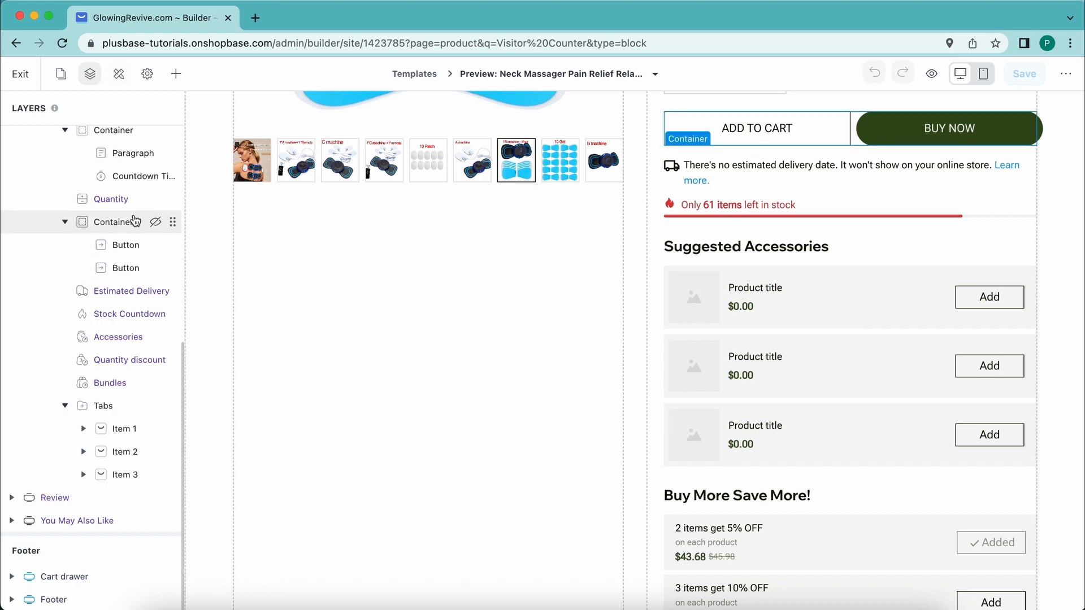
Step: Search the block library for "visit" and insert the Visitor Counter block between the ADD TO CART/BUY NOW buttons and the Estimated Delivery block
{"action": "scroll", "coordinate": [65, 213], "scroll_direction": "up", "scroll_amount": 3}
{"action": "scroll", "coordinate": [700, 237], "scroll_direction": "up", "scroll_amount": 4}
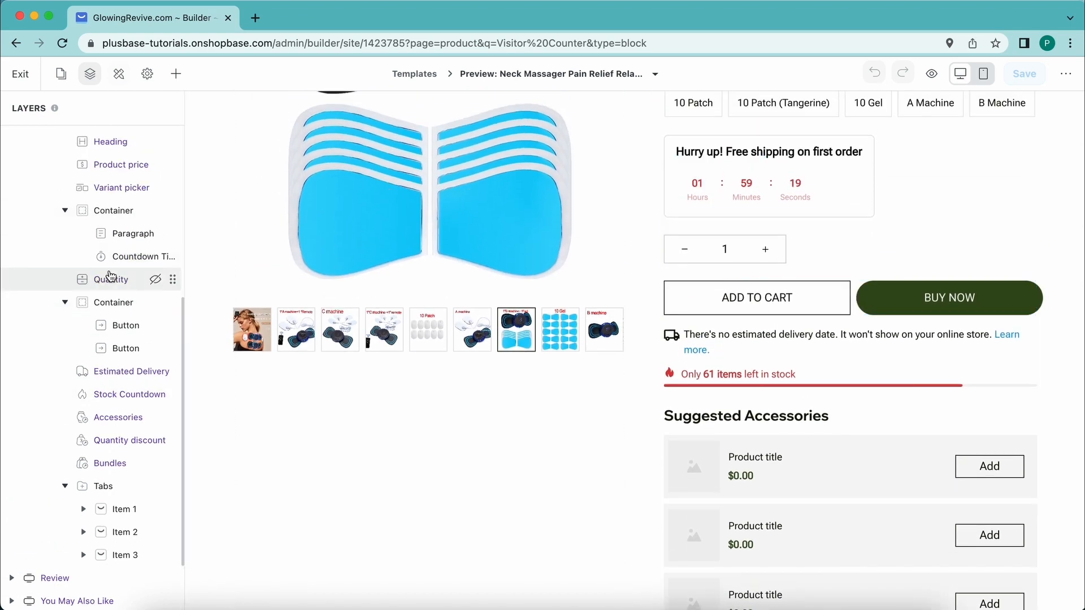
{"action": "left_click", "coordinate": [176, 76]}
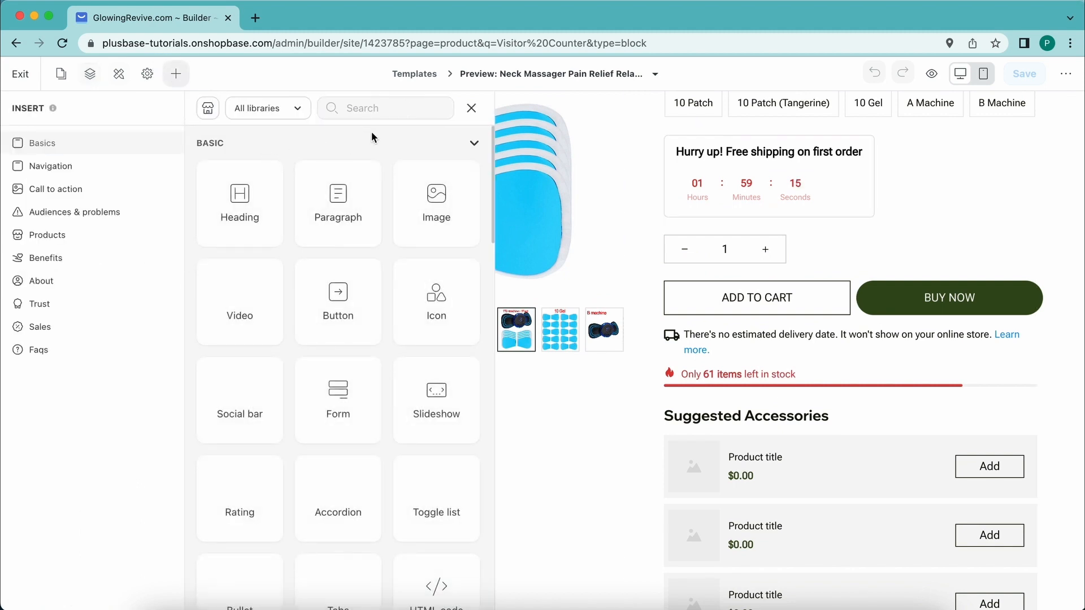
{"action": "left_click", "coordinate": [360, 112]}
{"action": "type", "text": "visit"}
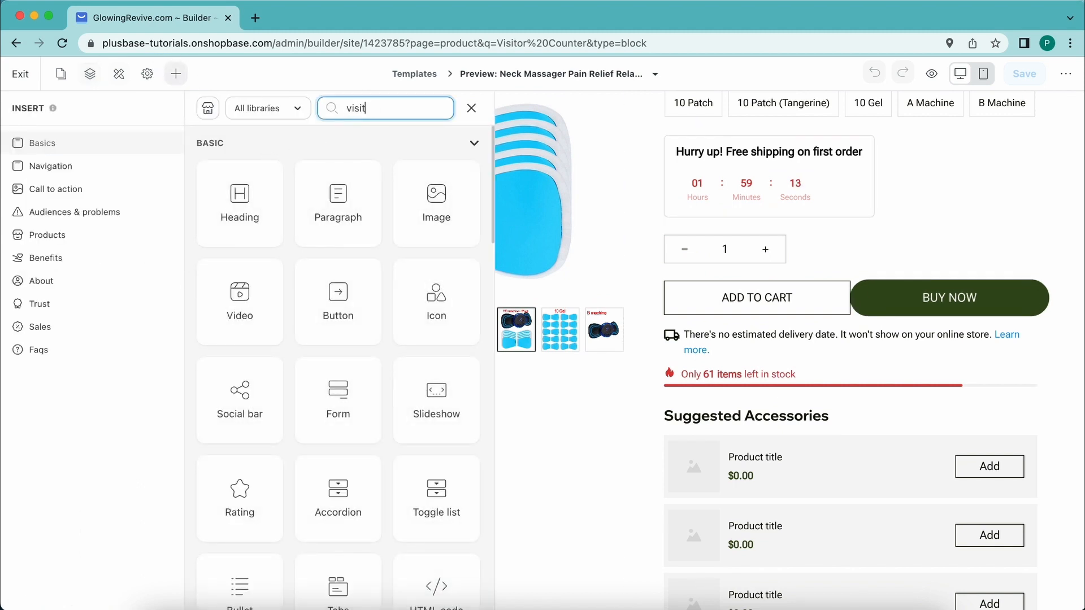
{"action": "left_click", "coordinate": [244, 195]}
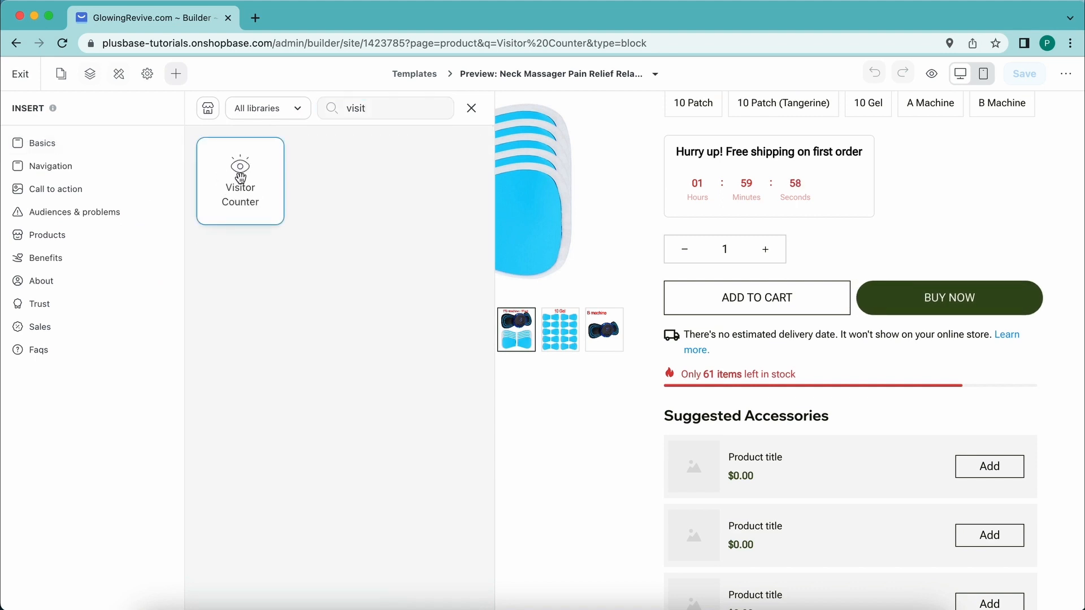
{"action": "left_click_drag", "start_coordinate": [242, 177], "coordinate": [890, 390]}
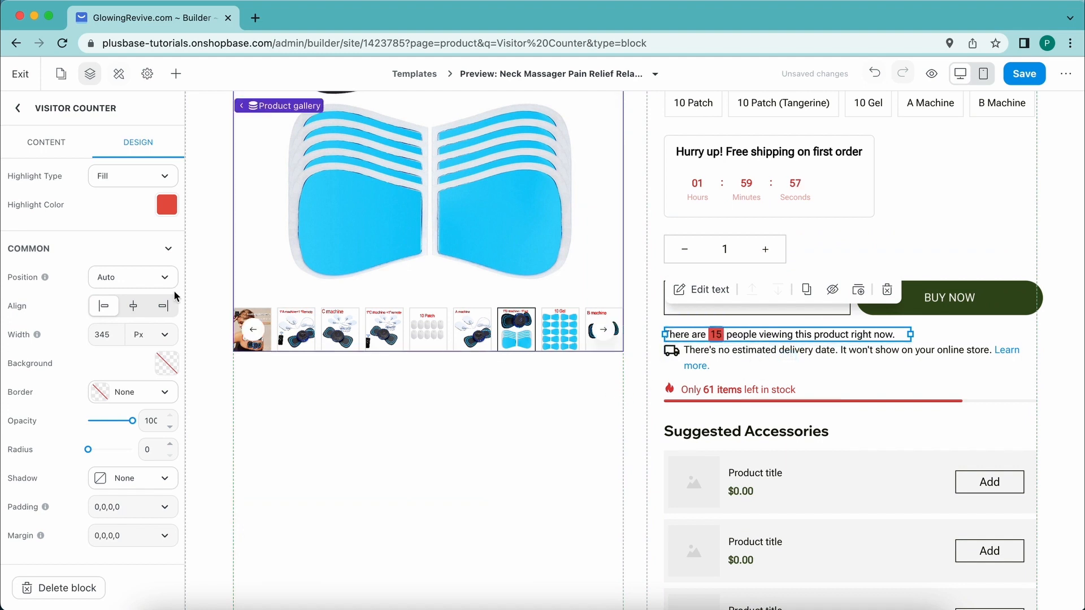
Step: Reopen the Visitor Counter block's design settings, try the Manual position, and return the position to Auto
{"action": "left_click", "coordinate": [19, 109]}
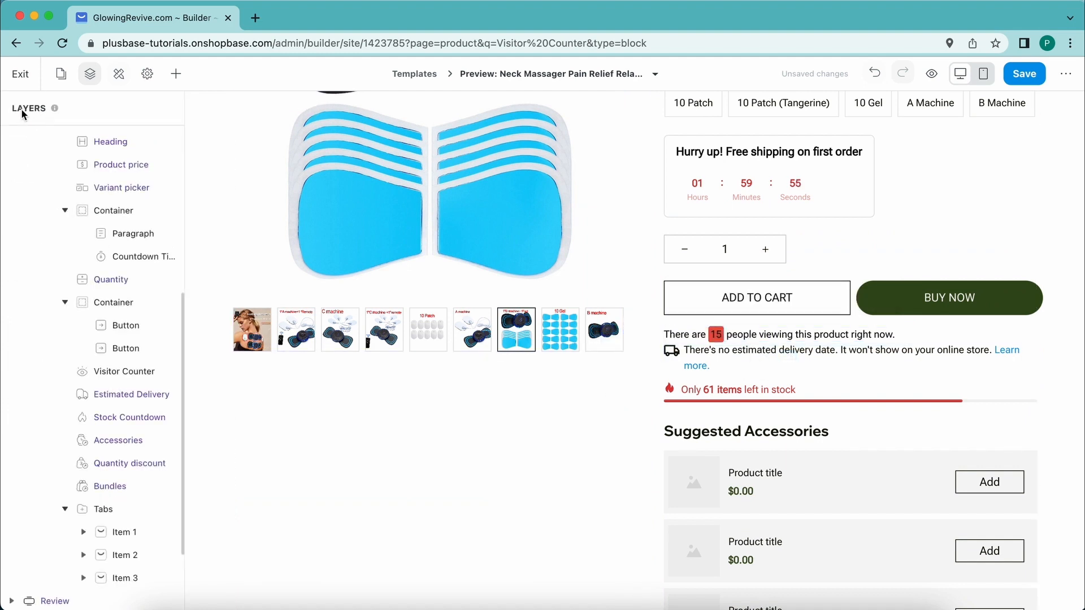
{"action": "left_click", "coordinate": [124, 372]}
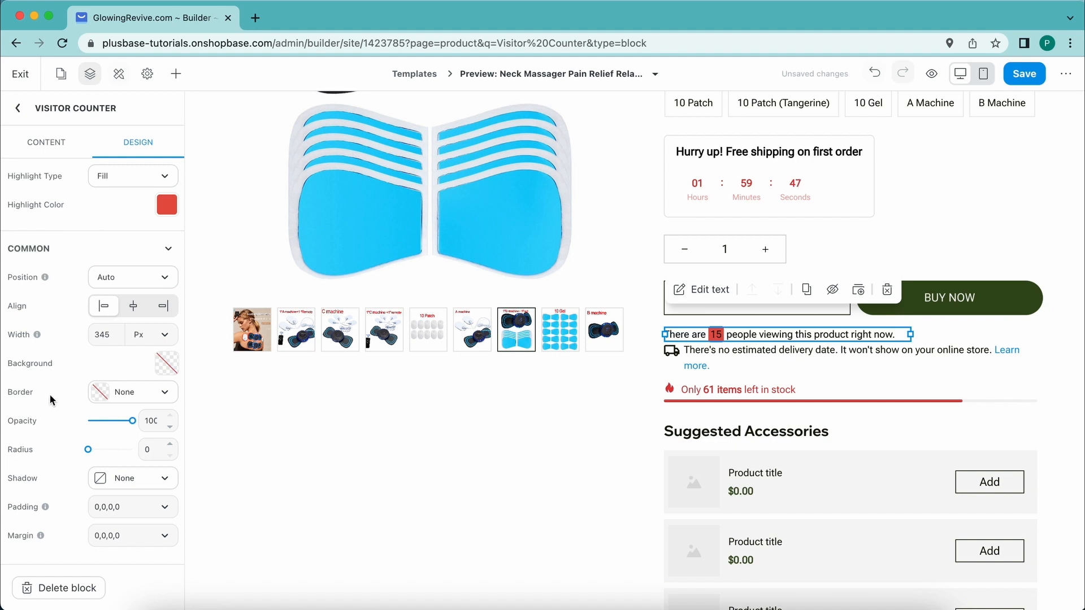
{"action": "left_click", "coordinate": [131, 278]}
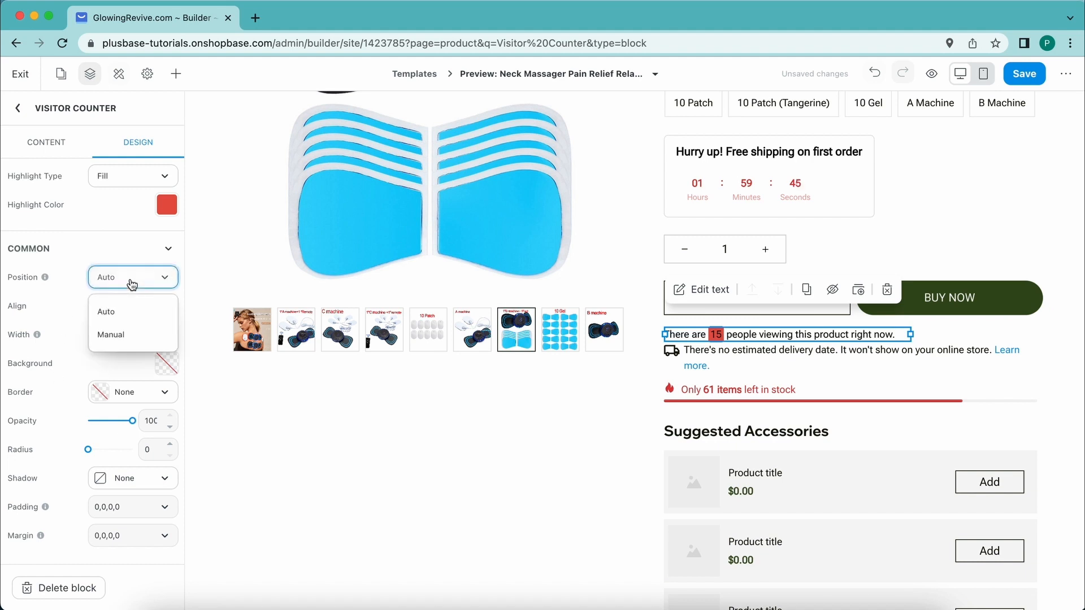
{"action": "left_click", "coordinate": [128, 338]}
{"action": "left_click", "coordinate": [140, 278]}
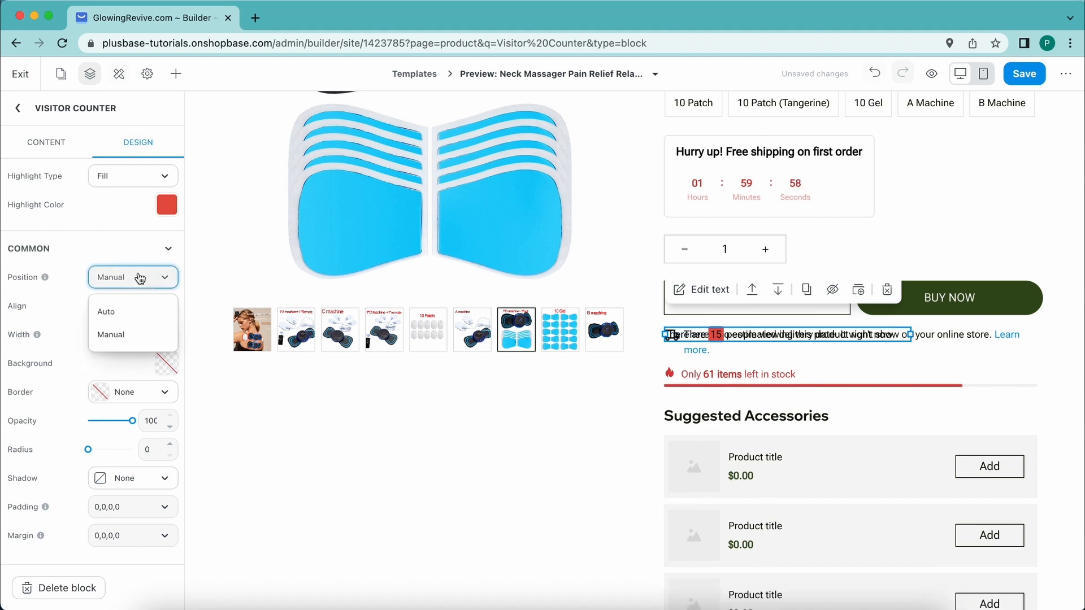
{"action": "left_click", "coordinate": [102, 309]}
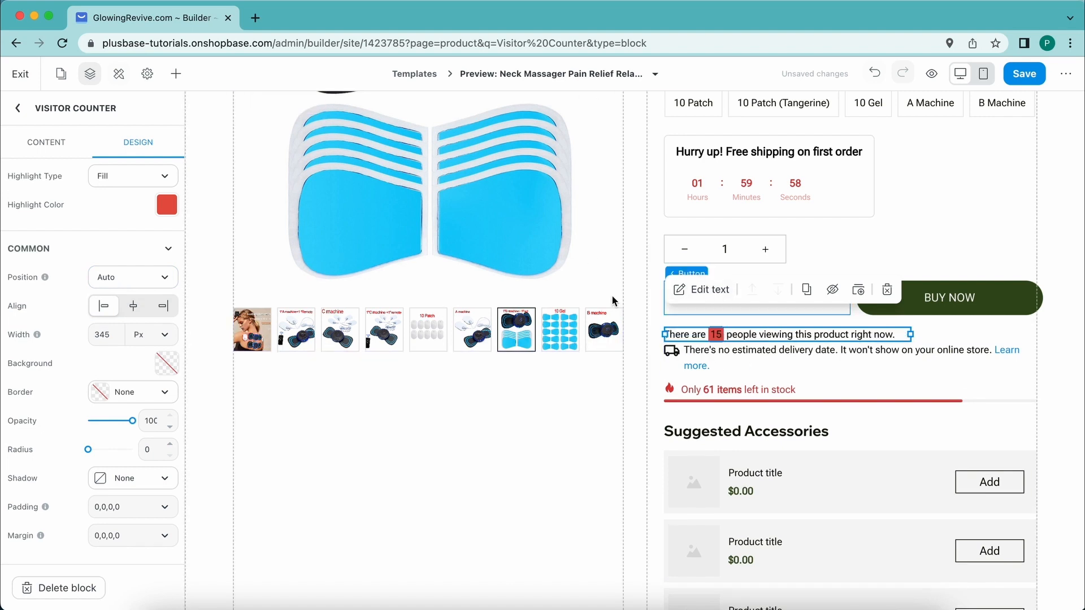
{"action": "left_click", "coordinate": [165, 336]}
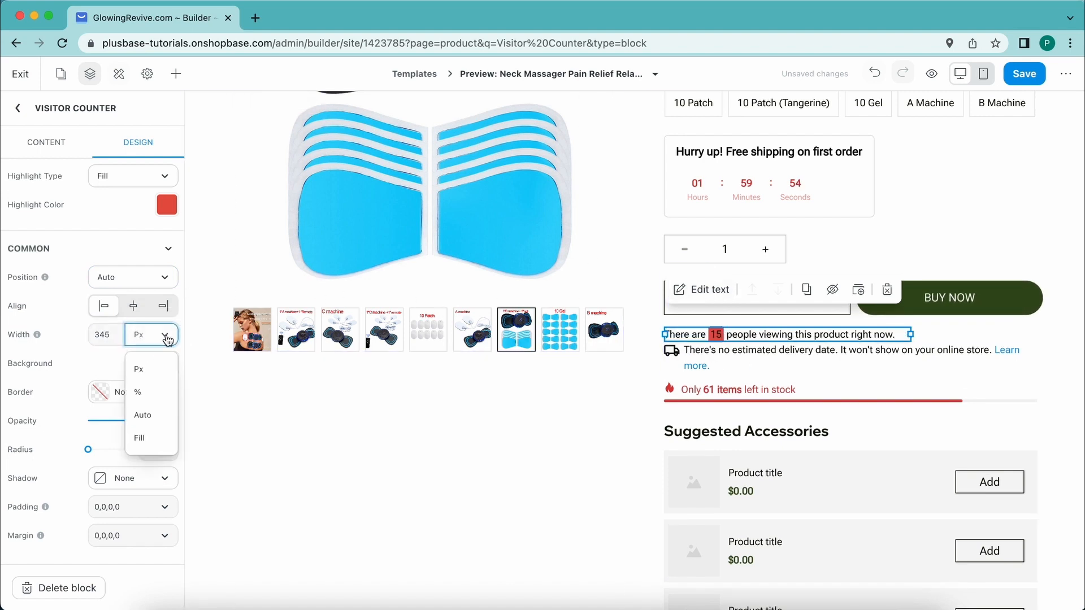
{"action": "left_click", "coordinate": [80, 357]}
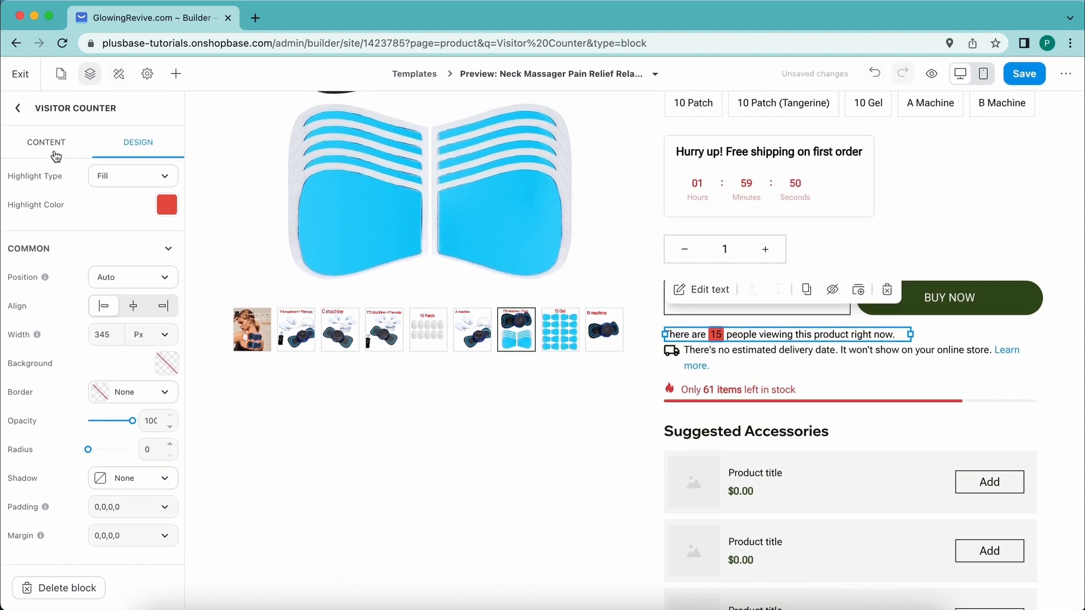
Step: Set the Visitor Counter's random number range to 28 to 75
{"action": "left_click", "coordinate": [32, 160]}
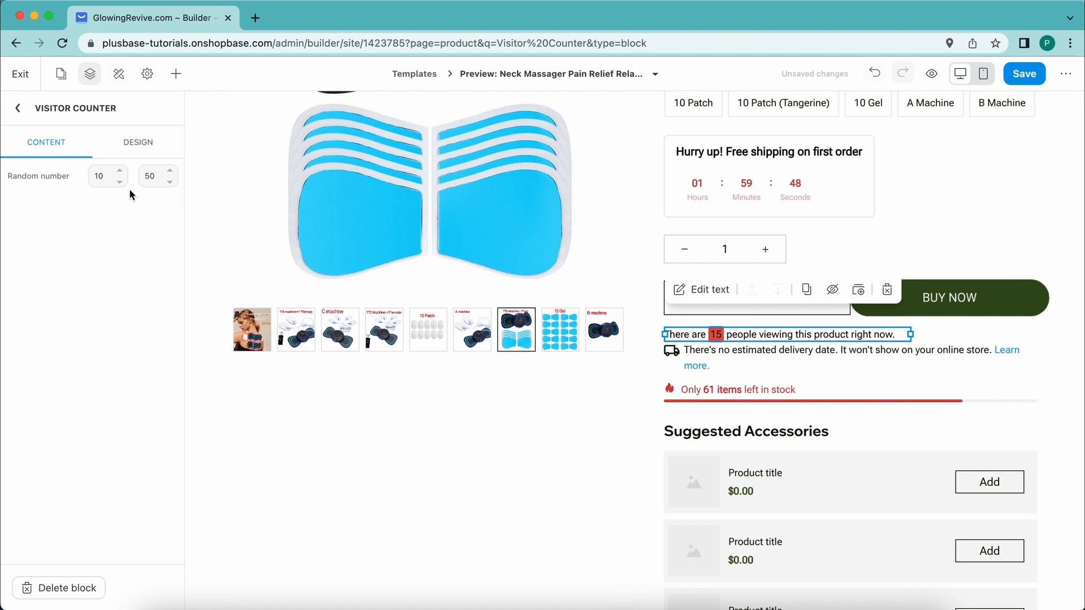
{"action": "left_click_drag", "start_coordinate": [106, 177], "coordinate": [72, 179]}
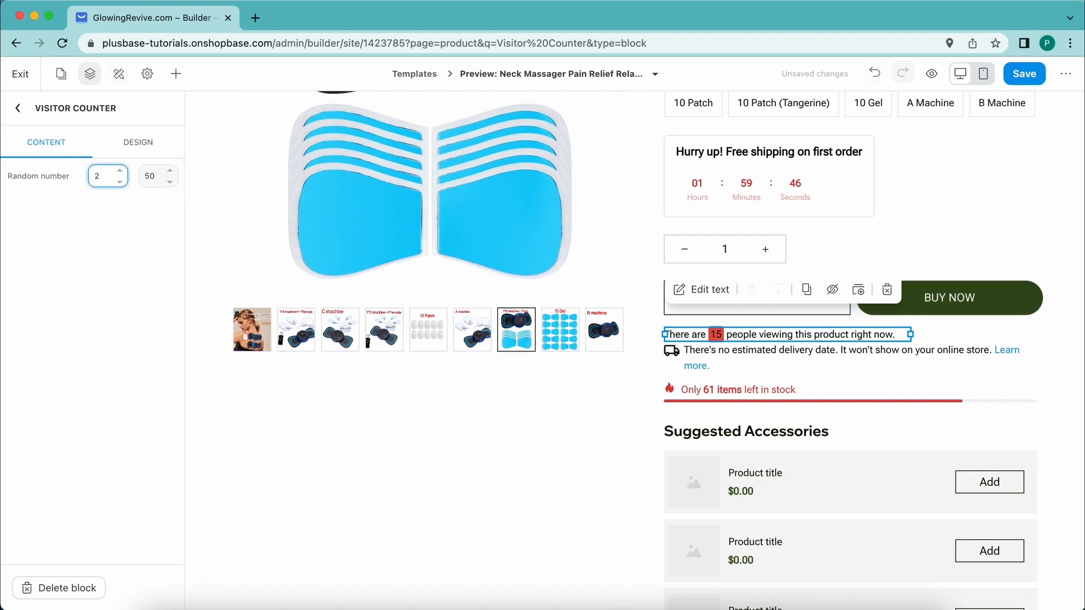
{"action": "double_click", "coordinate": [139, 177]}
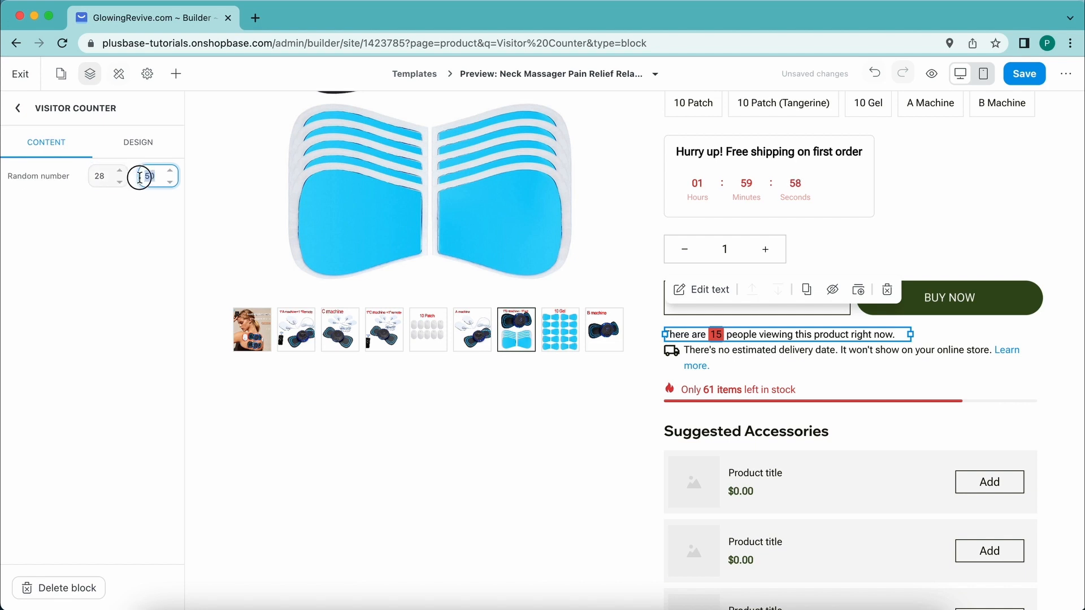
{"action": "type", "text": "75"}
{"action": "left_click", "coordinate": [84, 200]}
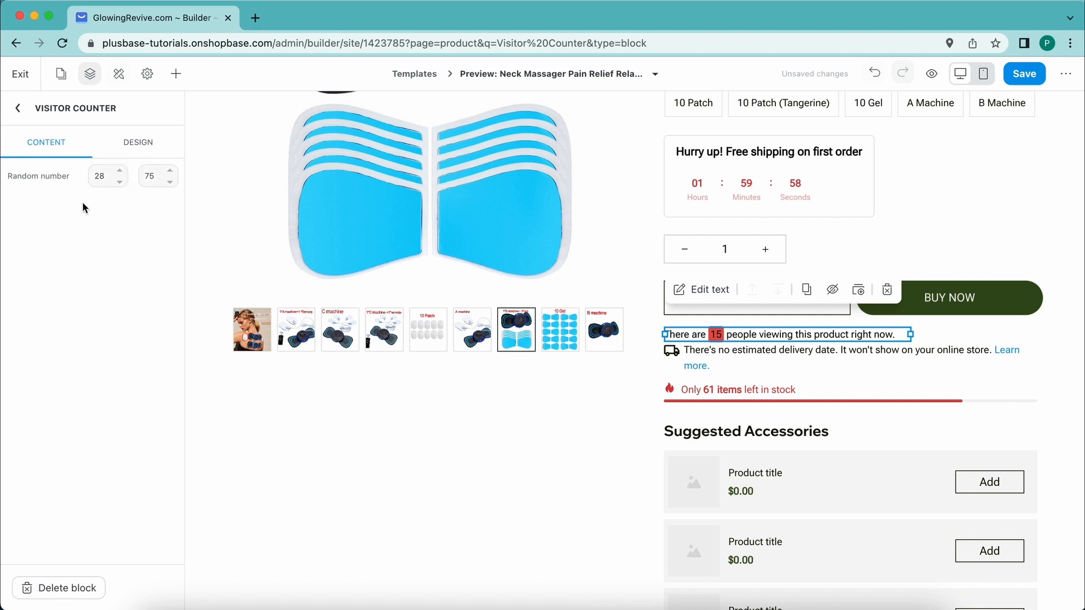
Step: Set the Visitor Counter's random number range to 21 to 76 and save the page changes
{"action": "left_click", "coordinate": [138, 148]}
{"action": "left_click", "coordinate": [46, 143]}
{"action": "left_click", "coordinate": [131, 156]}
{"action": "left_click", "coordinate": [60, 148]}
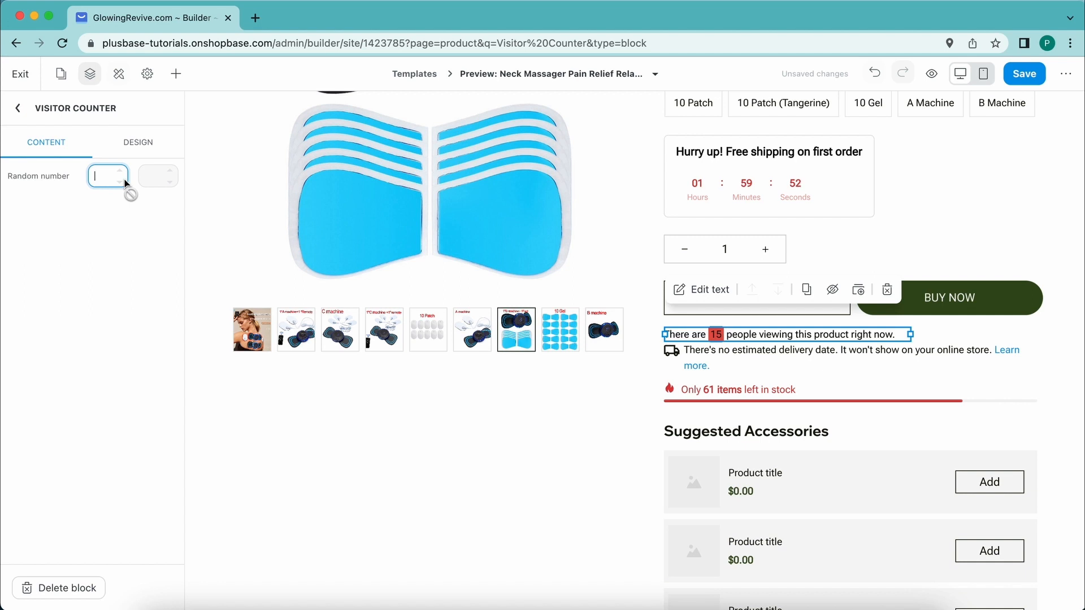
{"action": "left_click", "coordinate": [163, 179]}
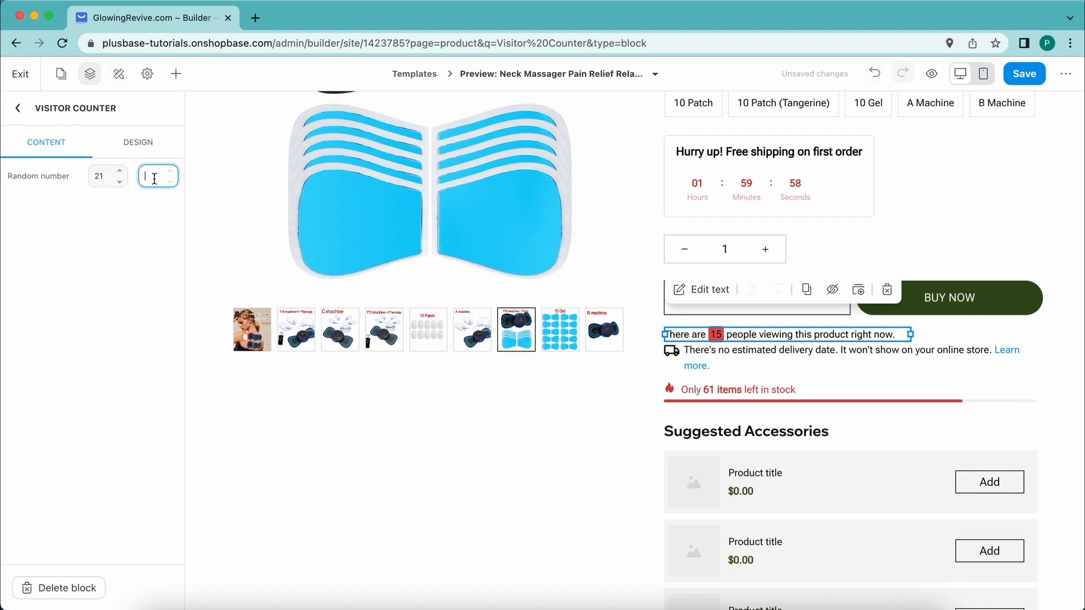
{"action": "type", "text": "76"}
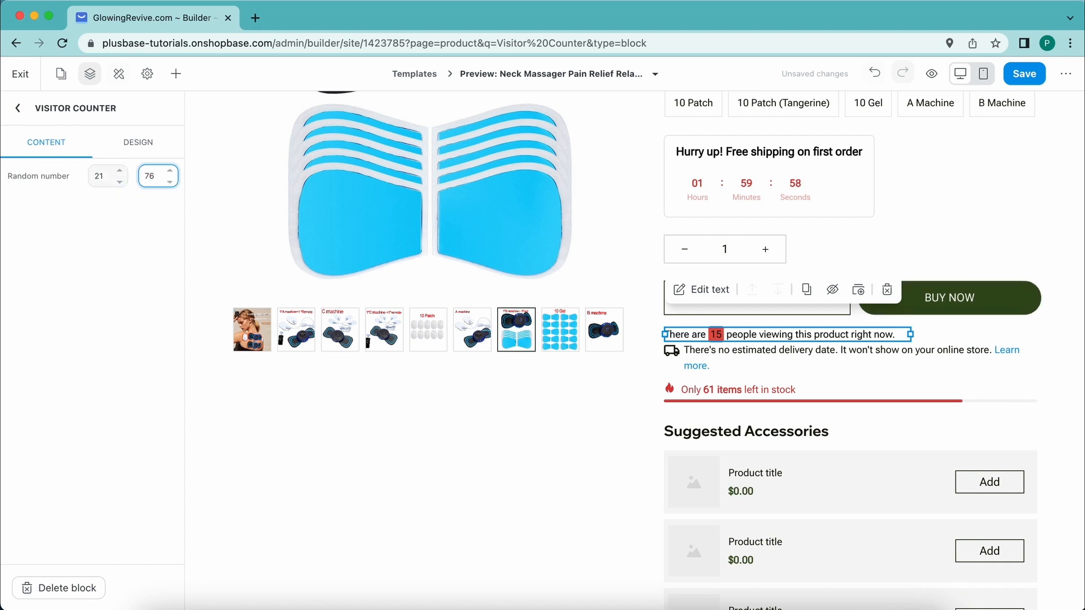
{"action": "left_click", "coordinate": [1037, 79]}
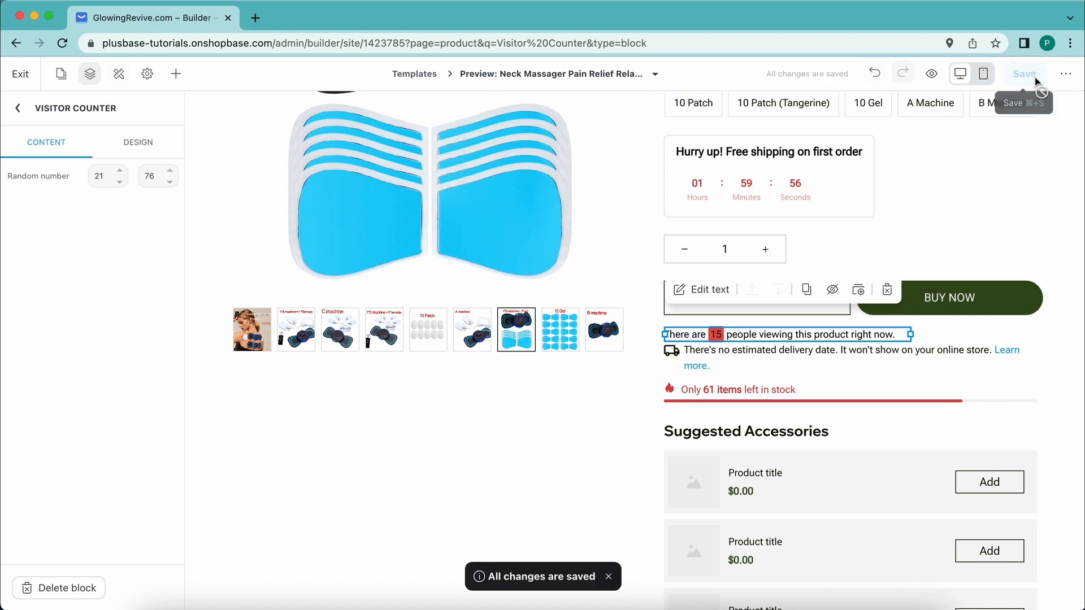
Step: Open the live preview of the product page and check the Visitor Counter beneath the purchase buttons
{"action": "left_click", "coordinate": [132, 143]}
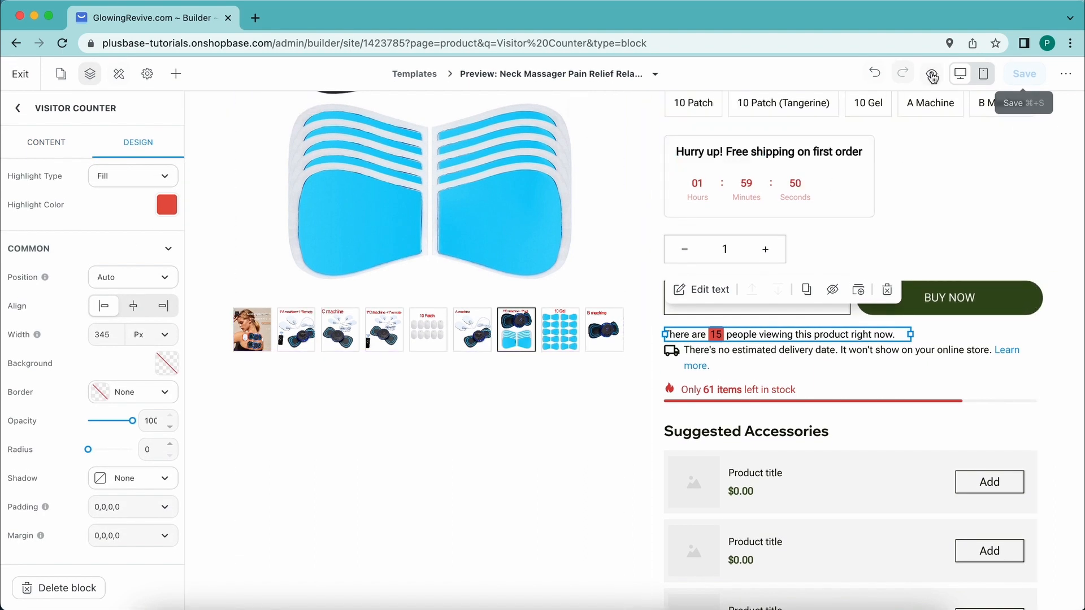
{"action": "scroll", "coordinate": [751, 452], "scroll_direction": "up", "scroll_amount": 8}
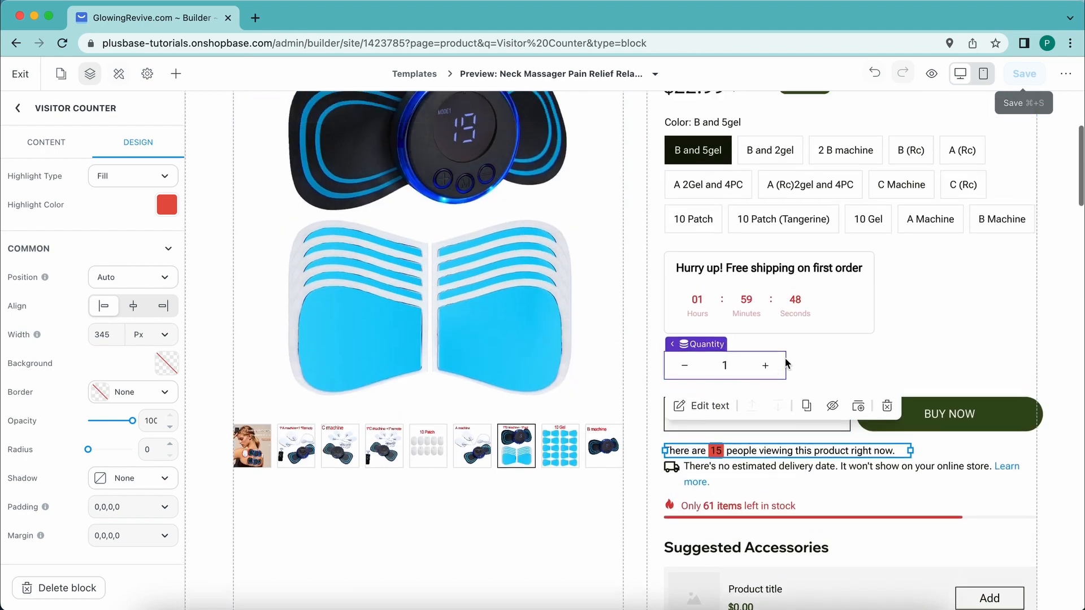
{"action": "left_click", "coordinate": [22, 110]}
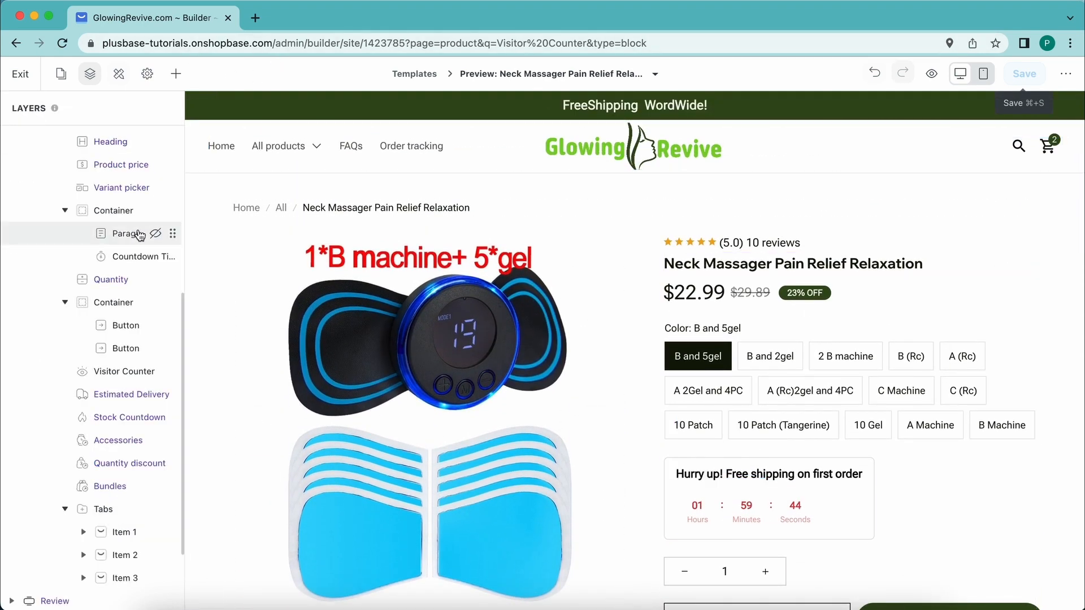
{"action": "left_click", "coordinate": [934, 74]}
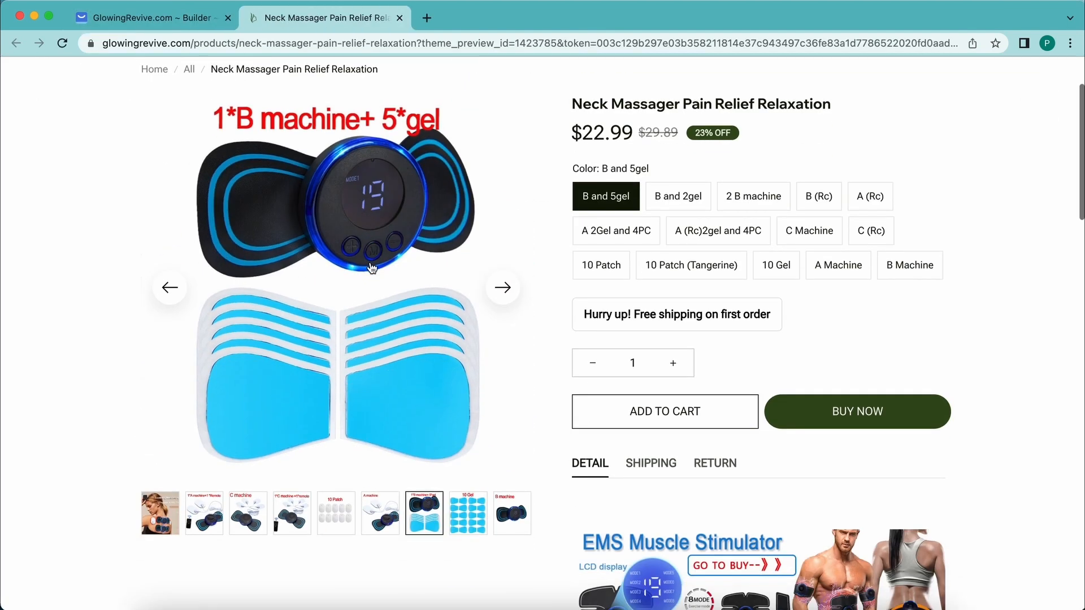
{"action": "scroll", "coordinate": [372, 268], "scroll_direction": "down", "scroll_amount": 3}
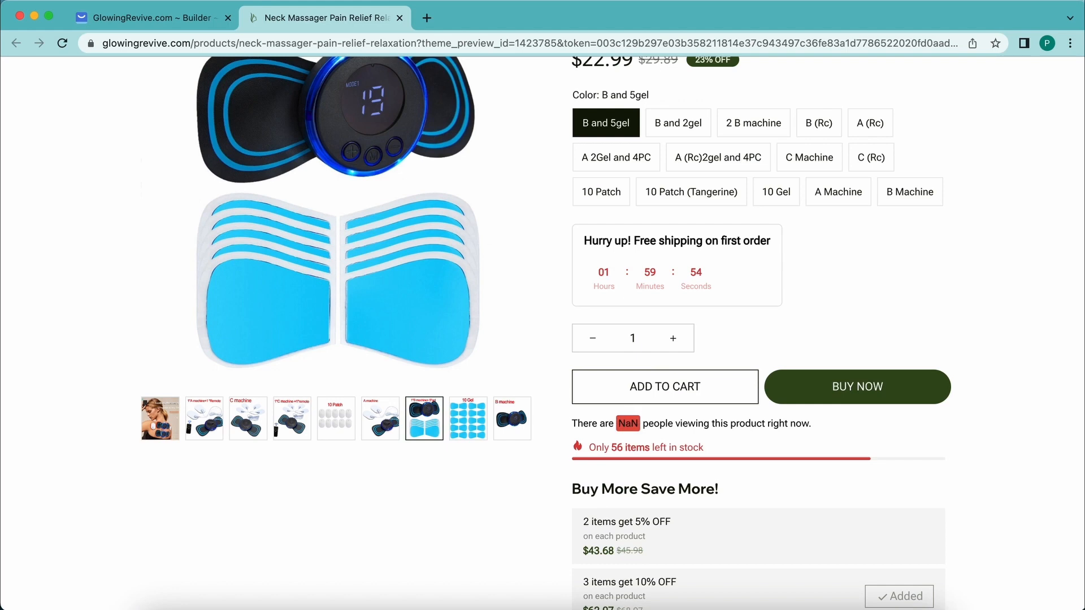
Step: Return to the page builder and review the Countdown Timer block's content and design settings
{"action": "left_click", "coordinate": [147, 18]}
{"action": "left_click", "coordinate": [147, 259]}
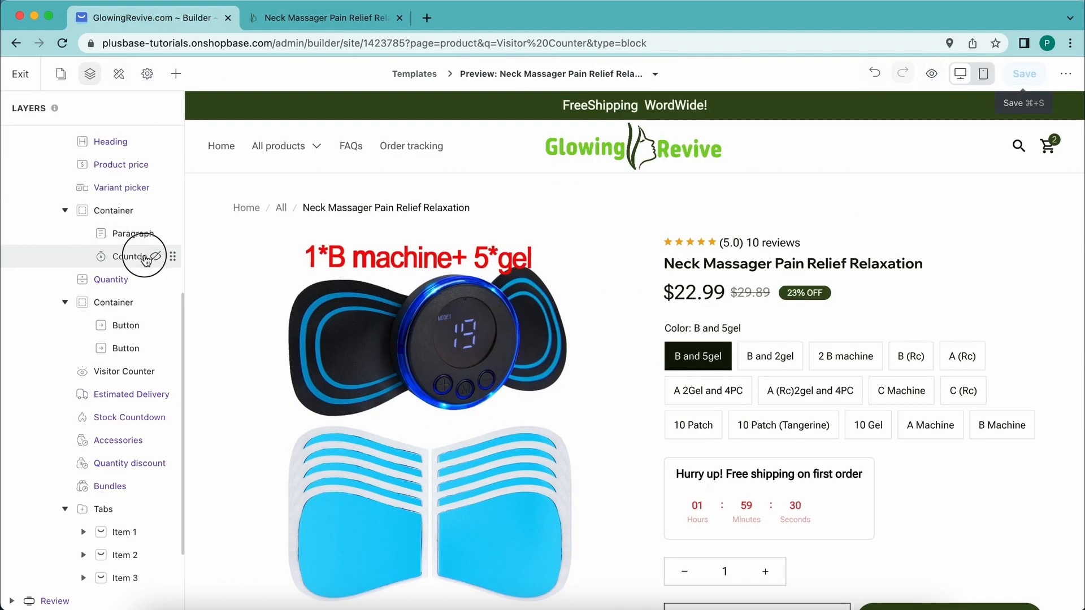
{"action": "left_click", "coordinate": [46, 142]}
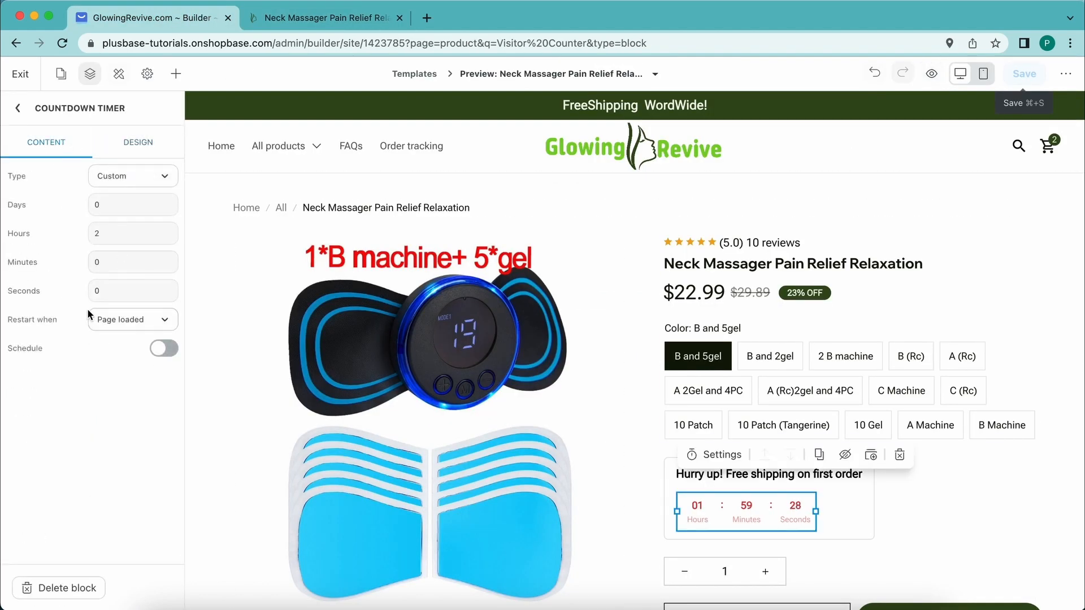
{"action": "left_click", "coordinate": [133, 142]}
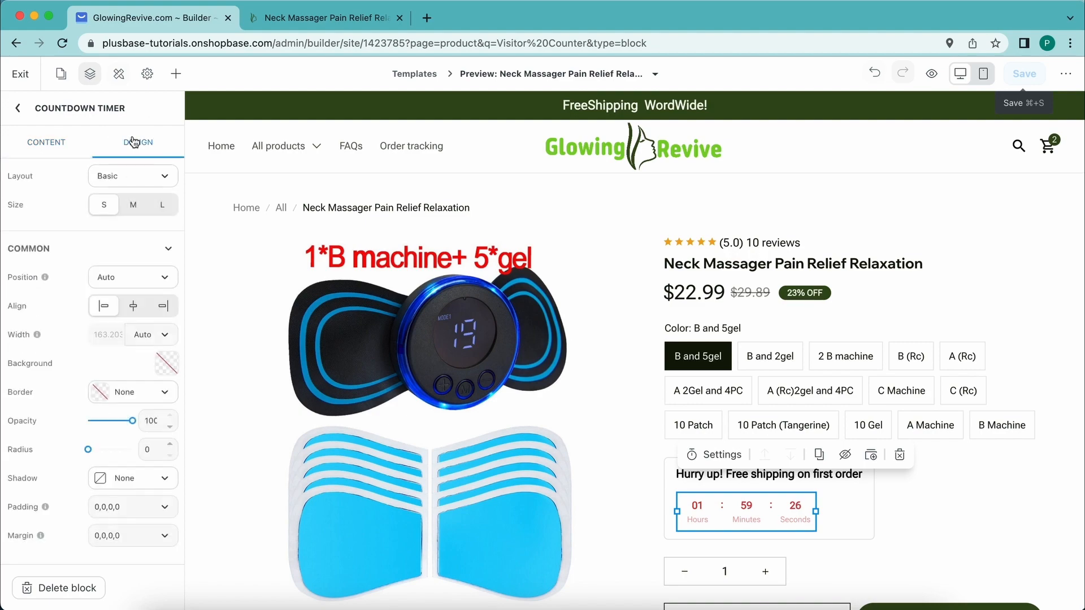
{"action": "scroll", "coordinate": [765, 511], "scroll_direction": "down", "scroll_amount": 7}
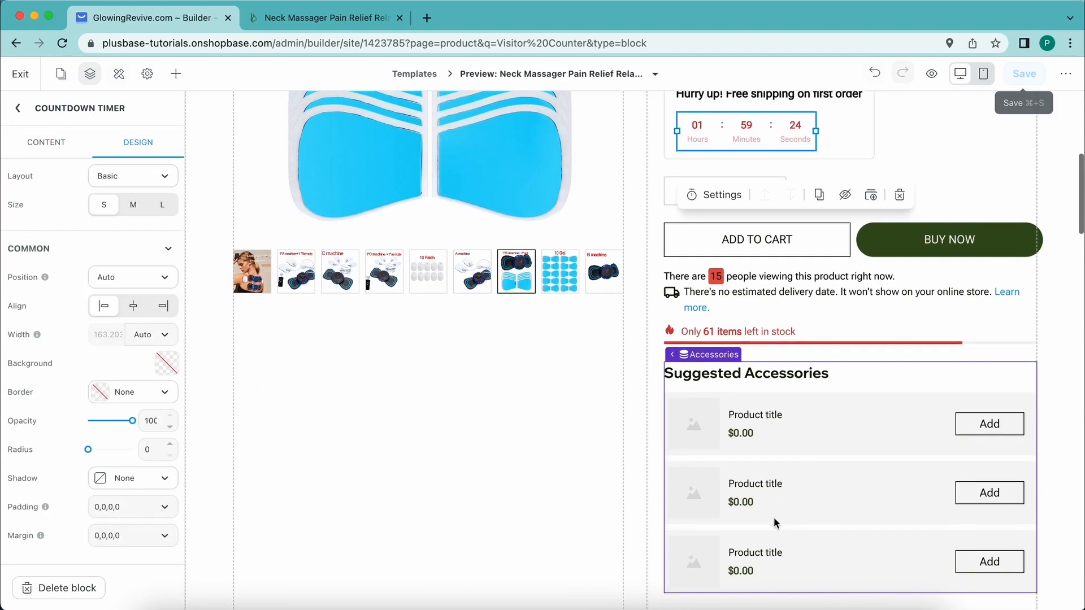
Step: Review the Visitor Counter's random number range and reload the product page preview to recheck the block
{"action": "left_click", "coordinate": [698, 274]}
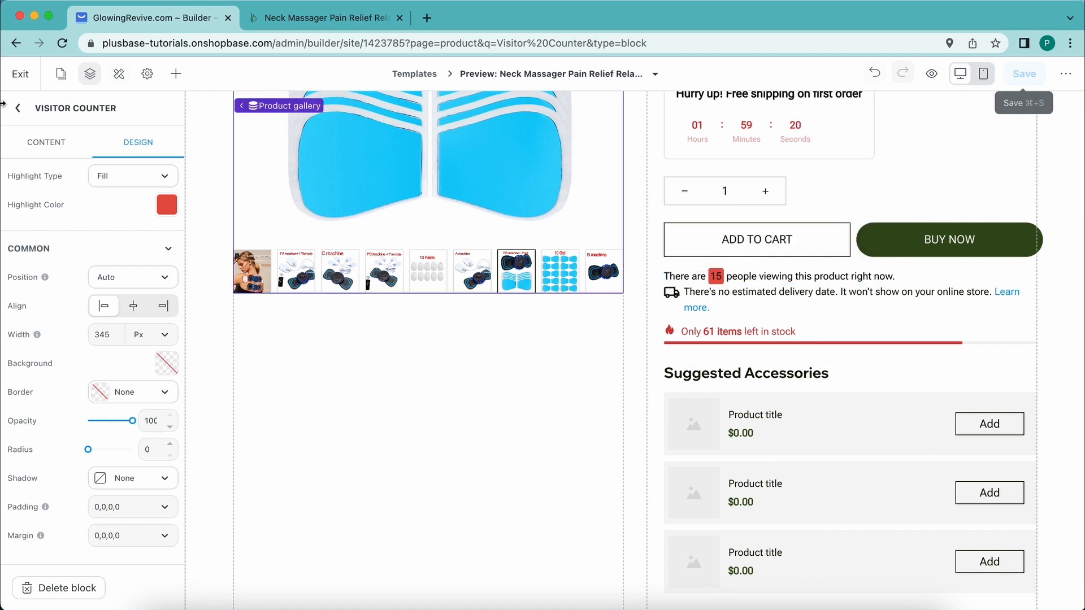
{"action": "left_click", "coordinate": [35, 143]}
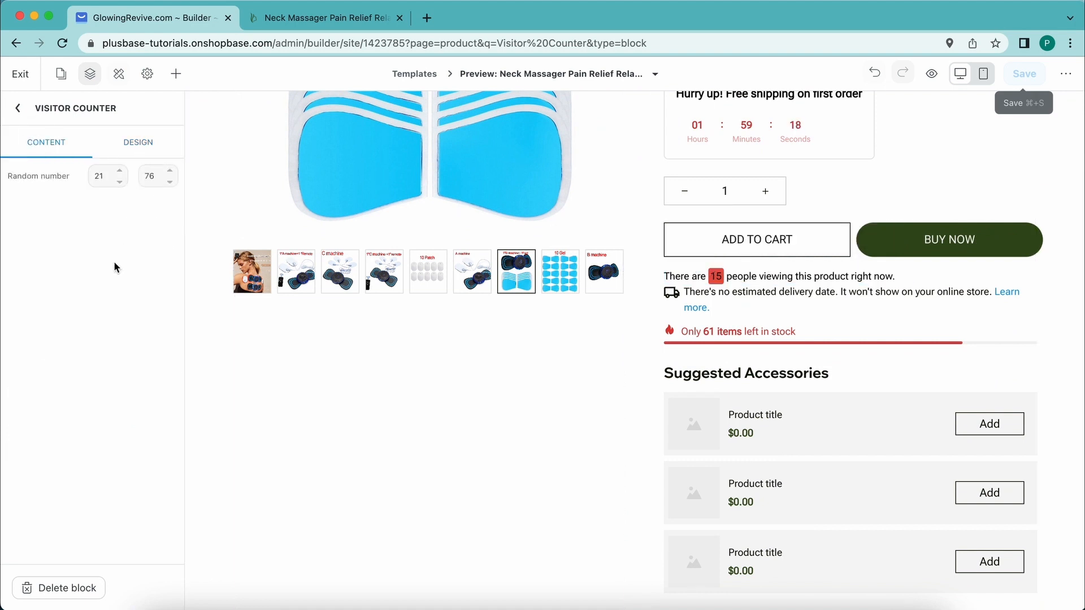
{"action": "key", "text": "ctrl+Tab"}
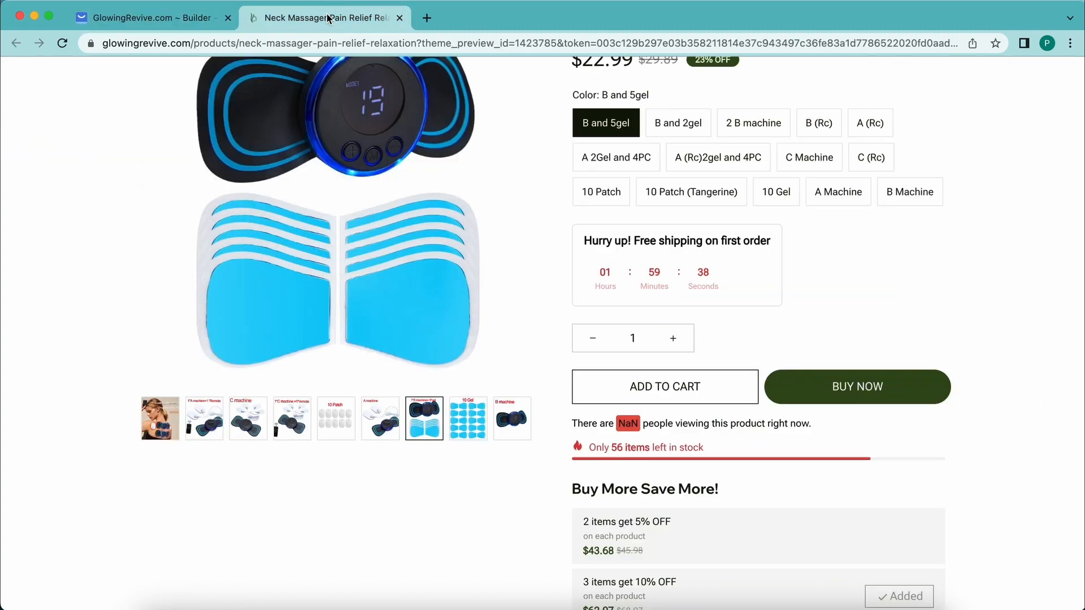
{"action": "left_click", "coordinate": [62, 43]}
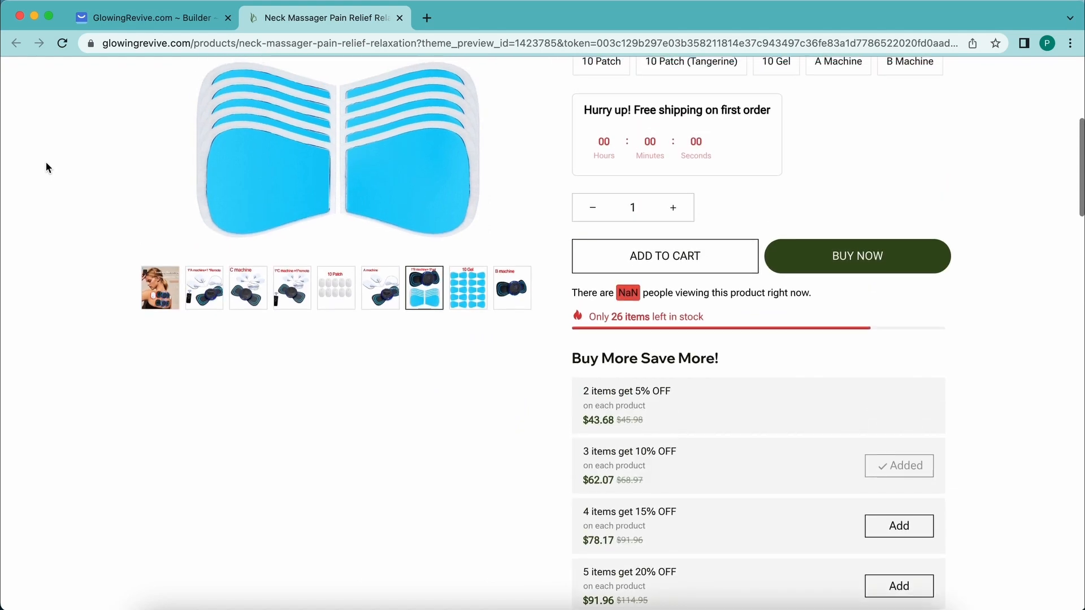
Step: Return to the page builder and set the Visitor Counter's random number range to 13 to 45
{"action": "left_click", "coordinate": [101, 18]}
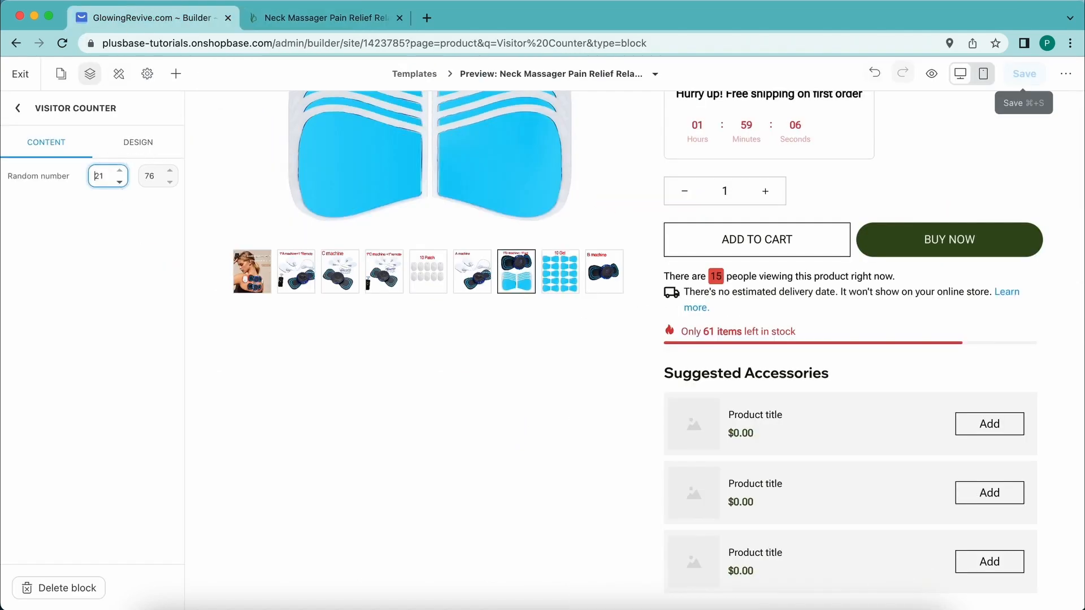
{"action": "left_click", "coordinate": [155, 174]}
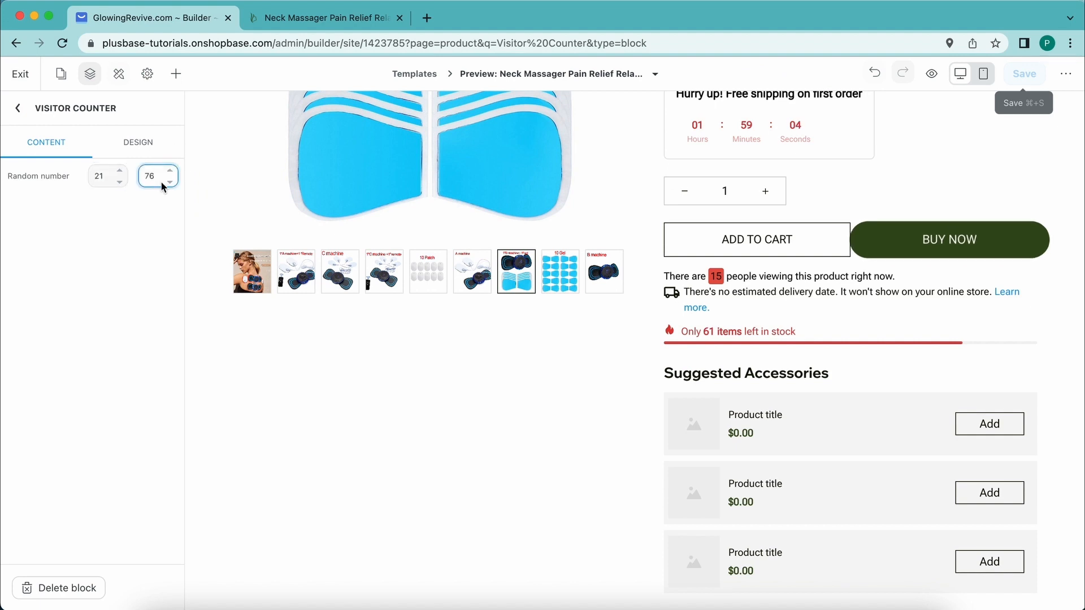
{"action": "key", "text": "BackSpace"}
{"action": "key", "text": "BackSpace"}
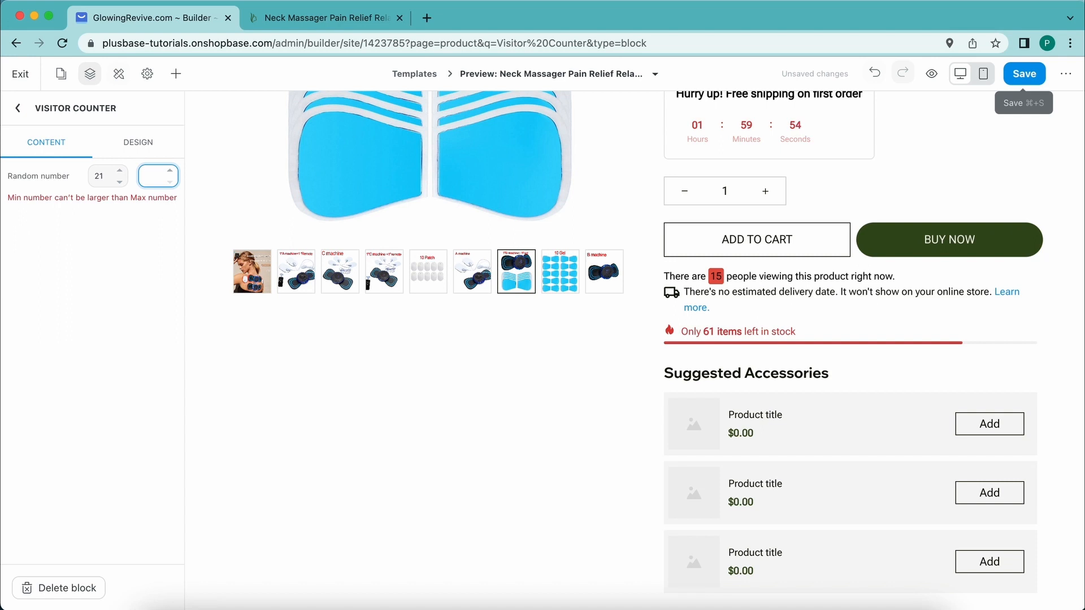
{"action": "type", "text": "45"}
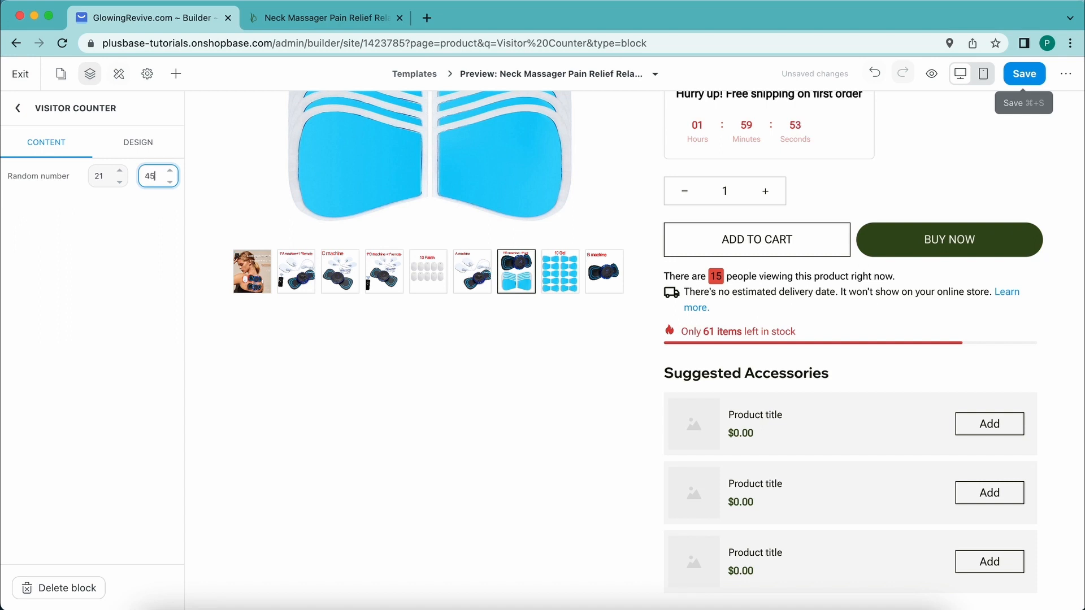
{"action": "left_click", "coordinate": [83, 244]}
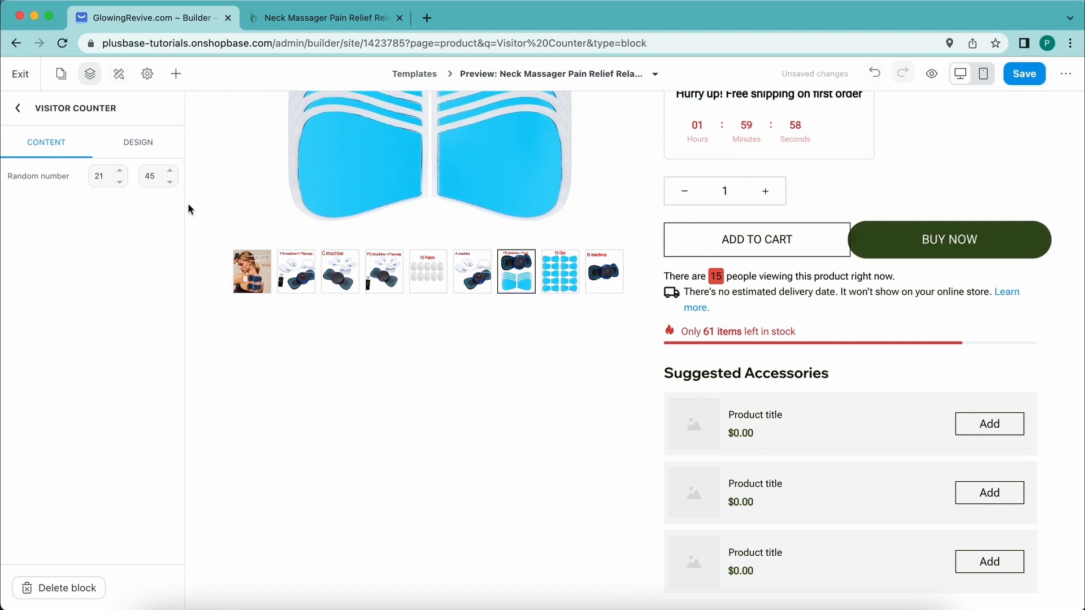
{"action": "double_click", "coordinate": [100, 176]}
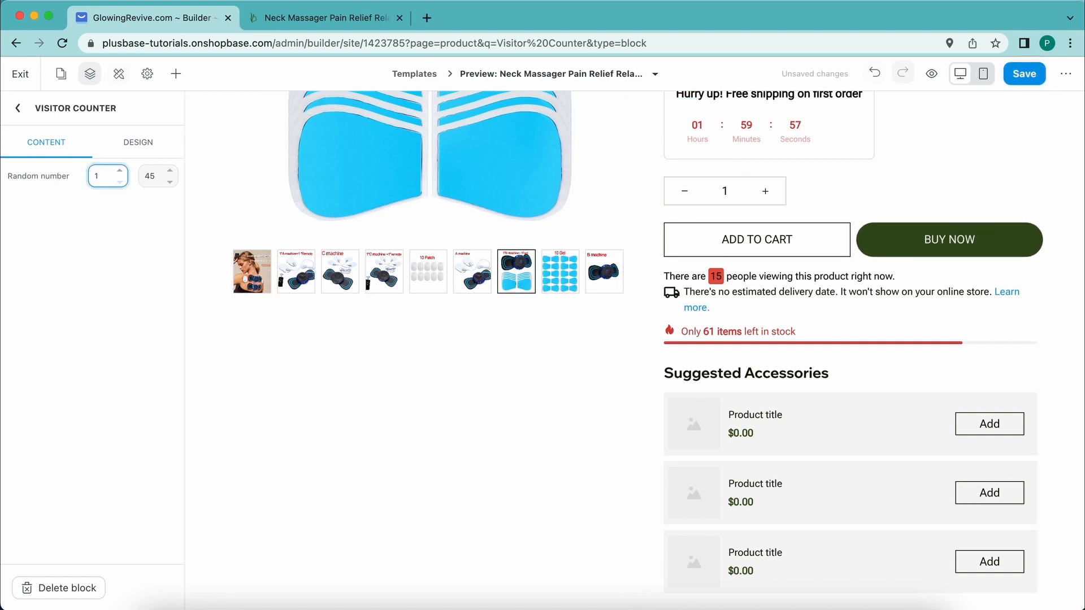
{"action": "left_click", "coordinate": [78, 225]}
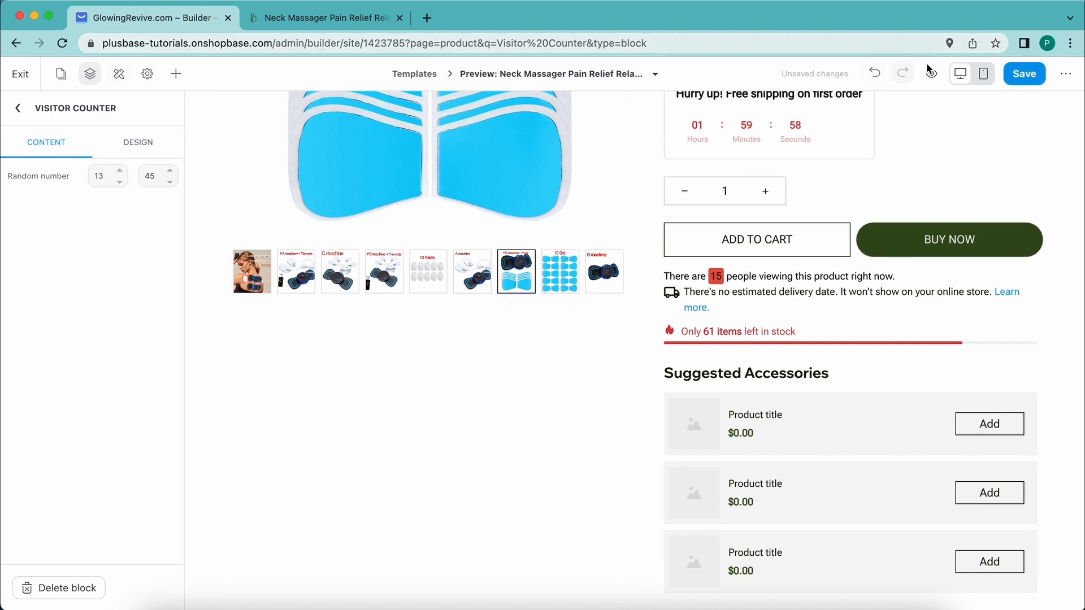
Step: Try the Hard shadow on the Visitor Counter block and set the shadow back to None
{"action": "left_click", "coordinate": [140, 143]}
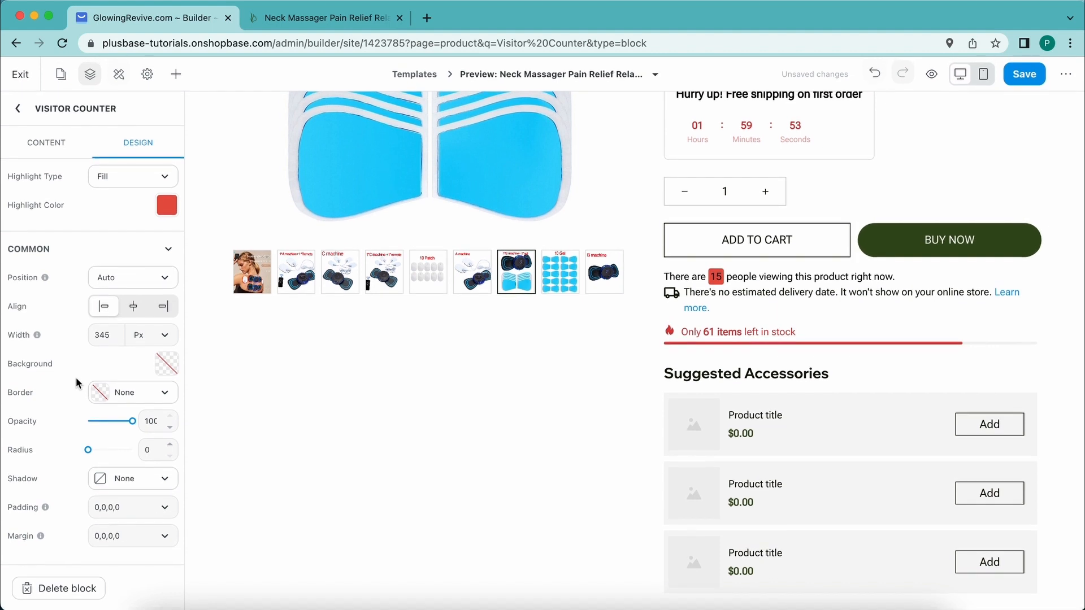
{"action": "left_click", "coordinate": [134, 478]}
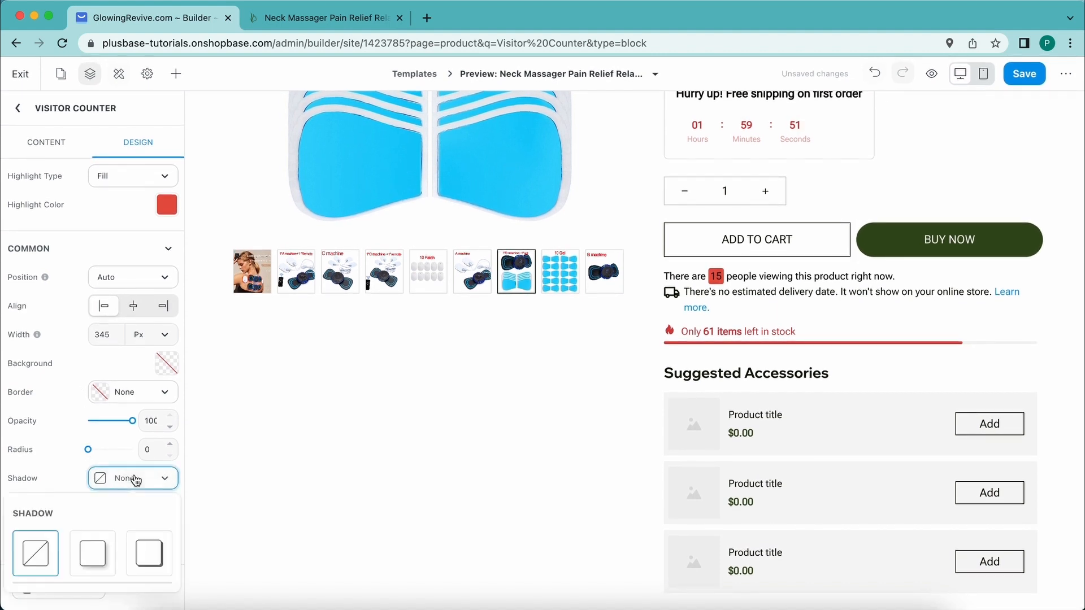
{"action": "left_click", "coordinate": [149, 561]}
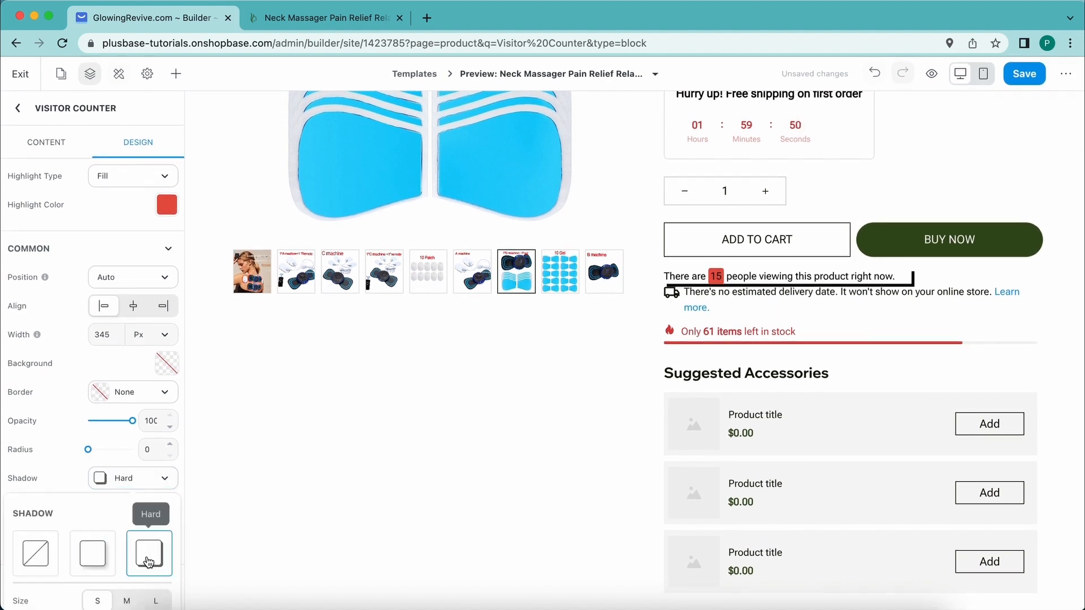
{"action": "left_click", "coordinate": [35, 552]}
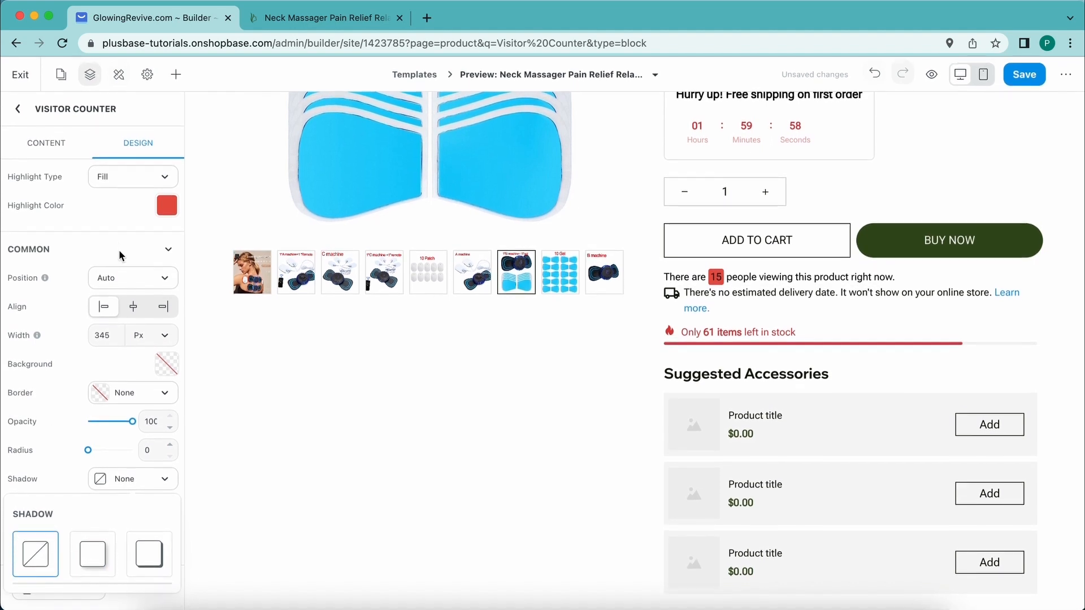
Step: Check the Visitor Counter's text in the mobile layout, save the page changes and return to the layers list
{"action": "left_click", "coordinate": [983, 73]}
{"action": "scroll", "coordinate": [615, 305], "scroll_direction": "down", "scroll_amount": 7}
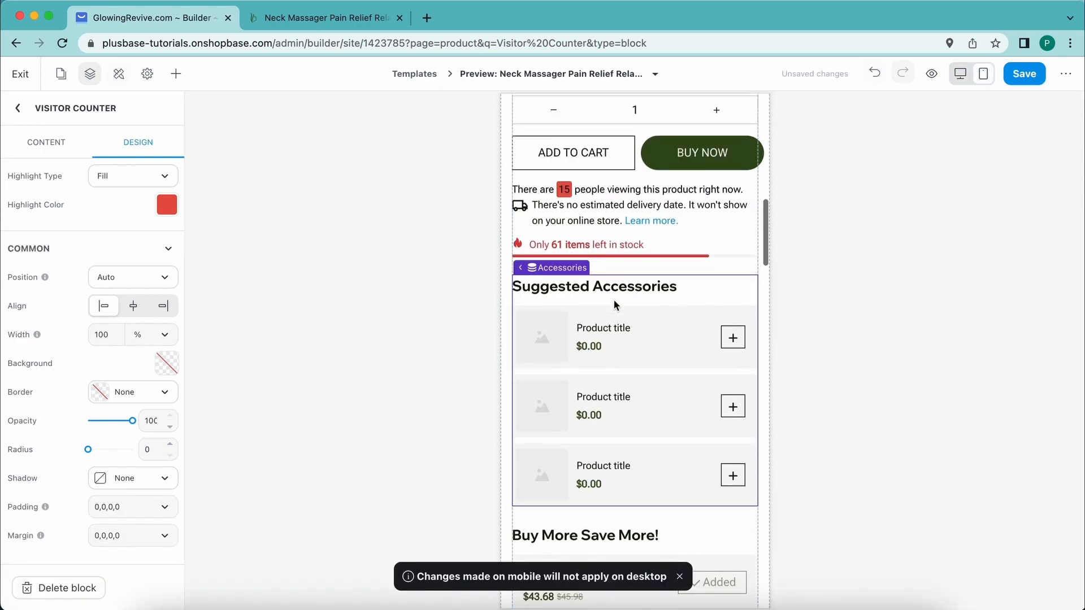
{"action": "left_click", "coordinate": [650, 189]}
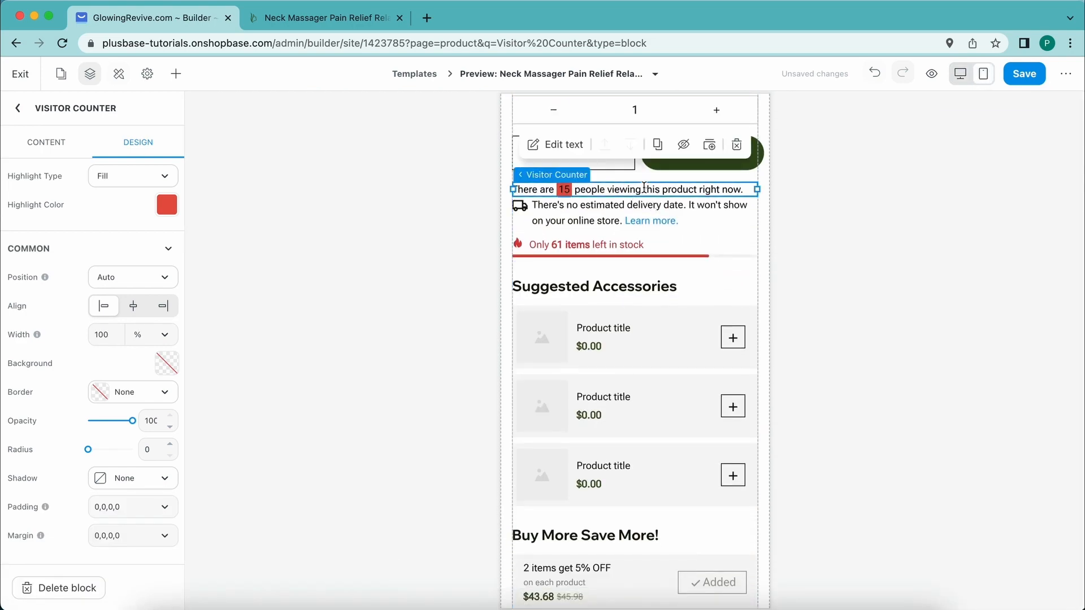
{"action": "left_click", "coordinate": [557, 145]}
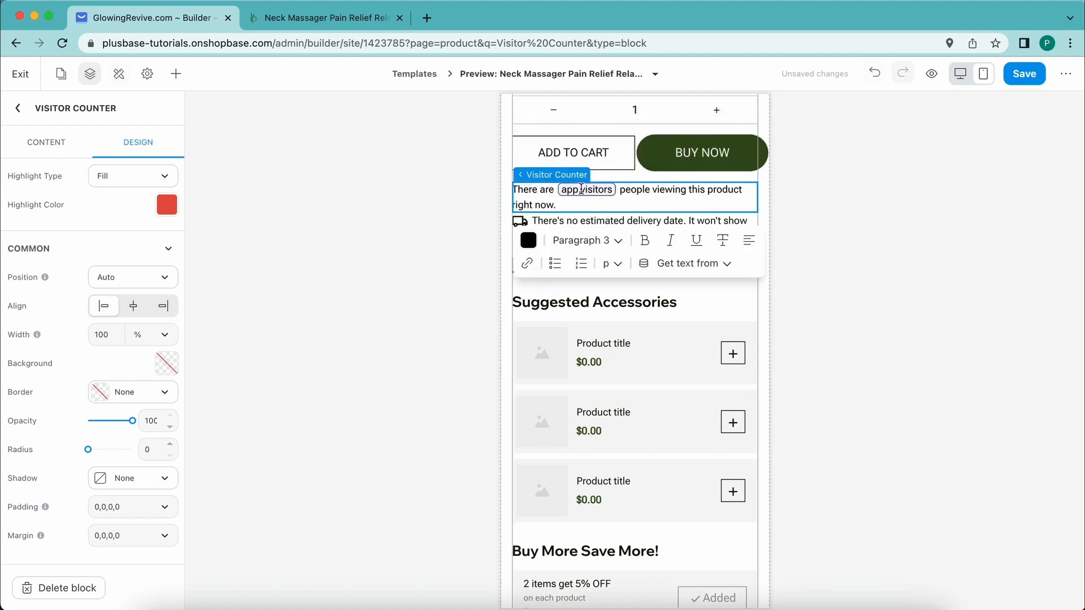
{"action": "left_click", "coordinate": [1028, 78]}
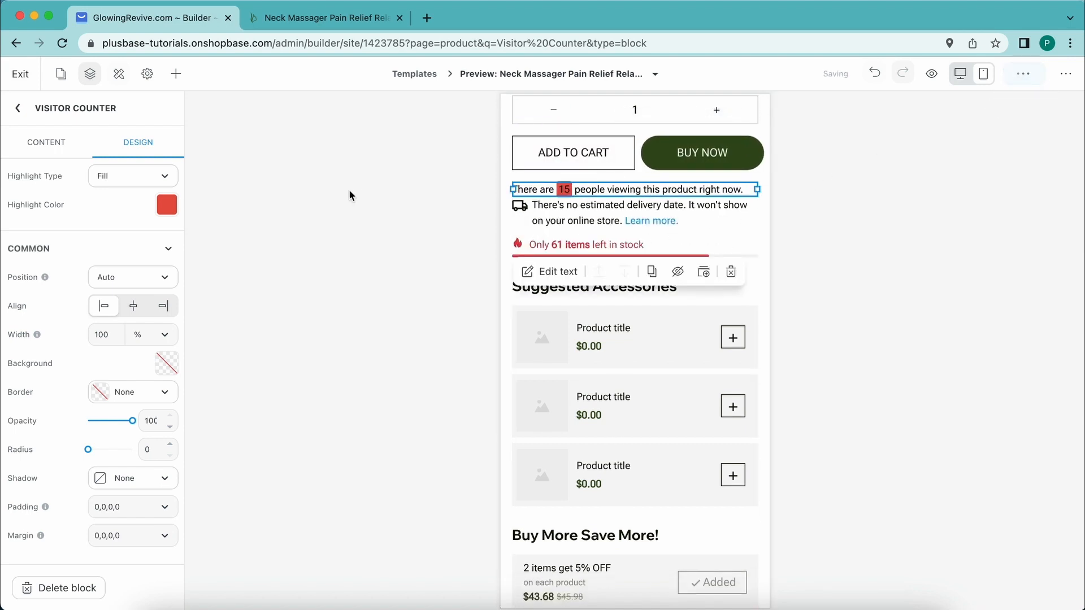
{"action": "left_click", "coordinate": [23, 108]}
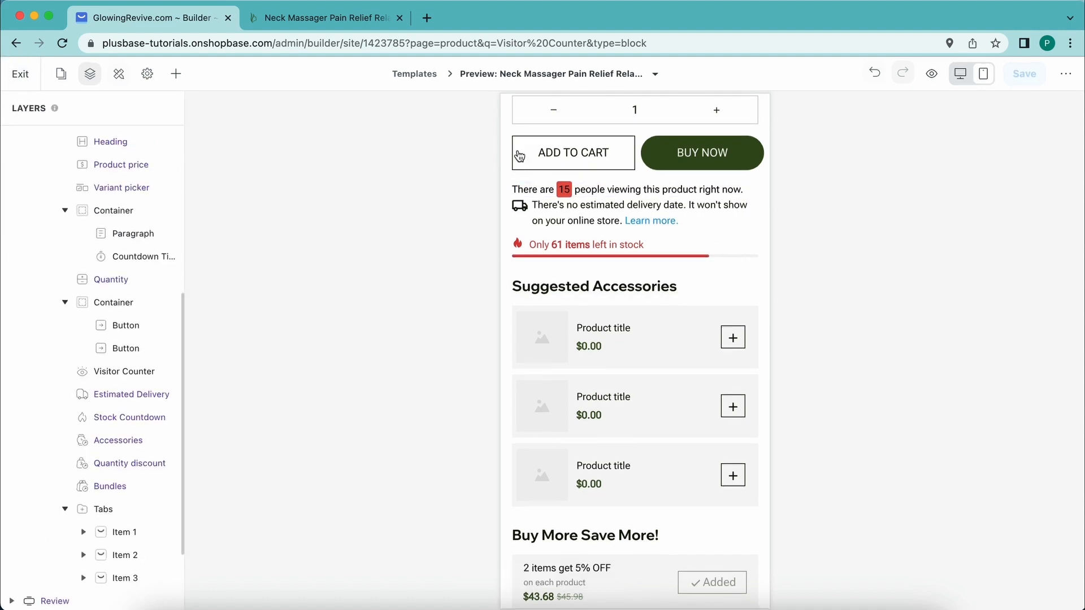
Step: Reload the live product page preview and check the visitor number beneath the purchase buttons
{"action": "left_click", "coordinate": [298, 21]}
{"action": "left_click", "coordinate": [63, 43]}
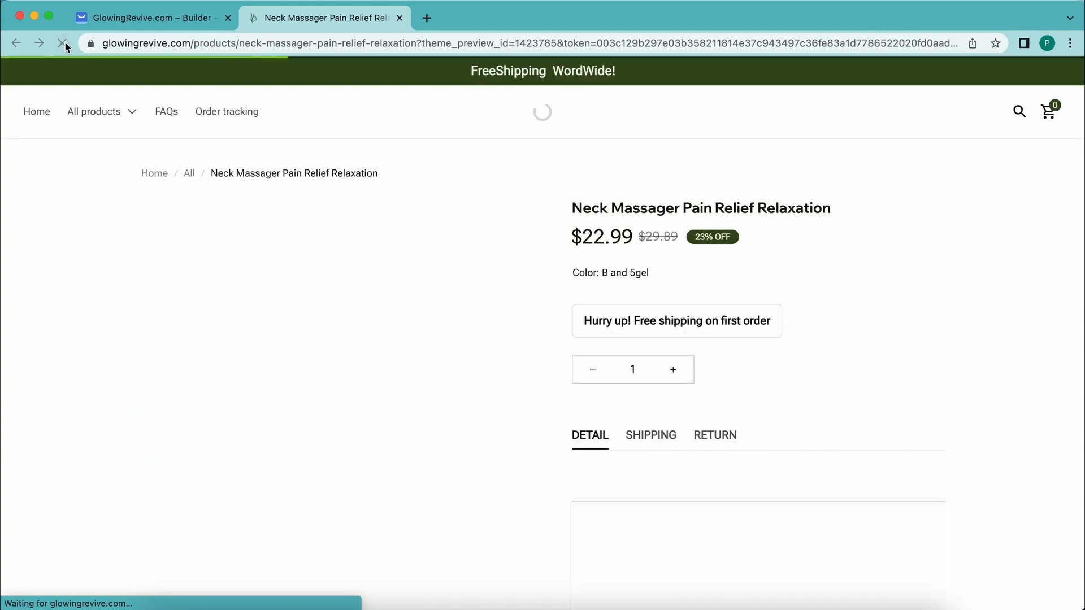
{"action": "scroll", "coordinate": [418, 271], "scroll_direction": "down", "scroll_amount": 8}
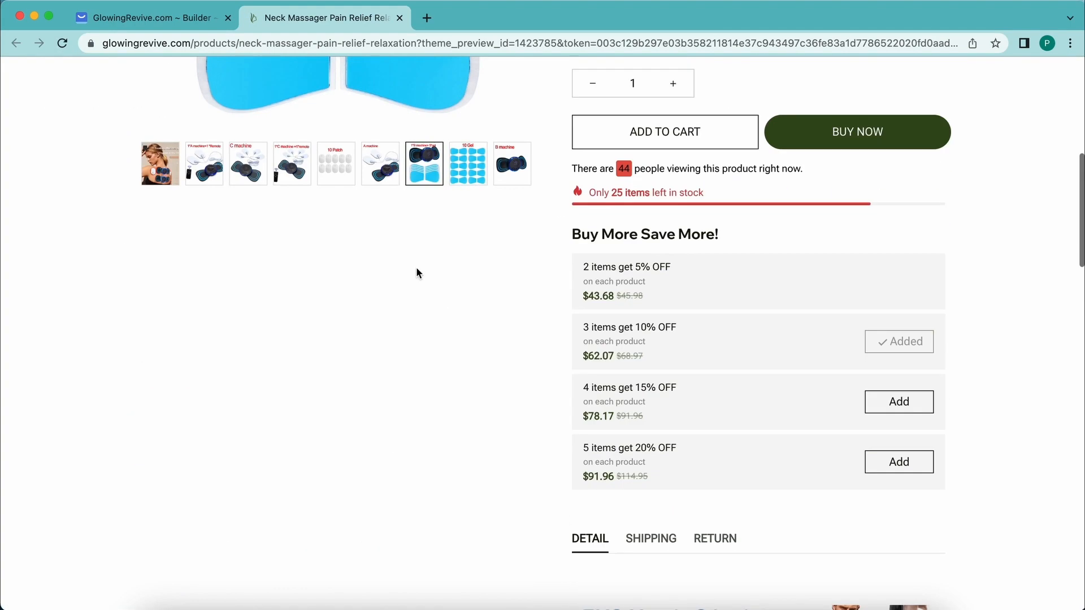
{"action": "left_click_drag", "start_coordinate": [807, 219], "coordinate": [580, 219]}
Step: Inspect the preview in iPhone 12 Pro device emulation, reload it and check the timer, visitor counter and stock countdown
{"action": "scroll", "coordinate": [582, 220], "scroll_direction": "up", "scroll_amount": 8}
{"action": "right_click", "coordinate": [368, 138]}
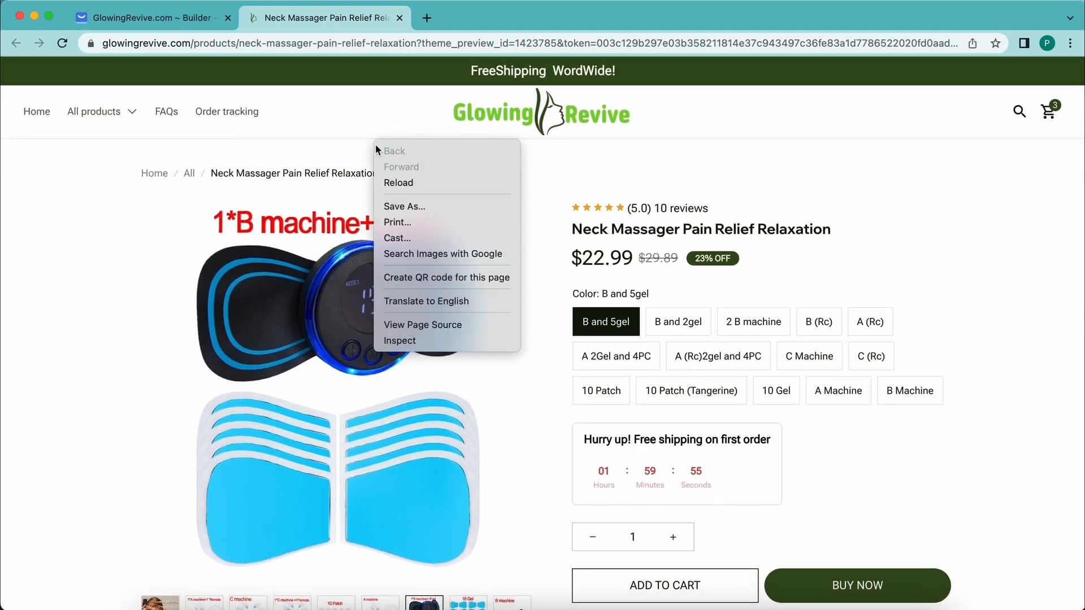
{"action": "left_click", "coordinate": [136, 116]}
{"action": "left_click", "coordinate": [62, 44]}
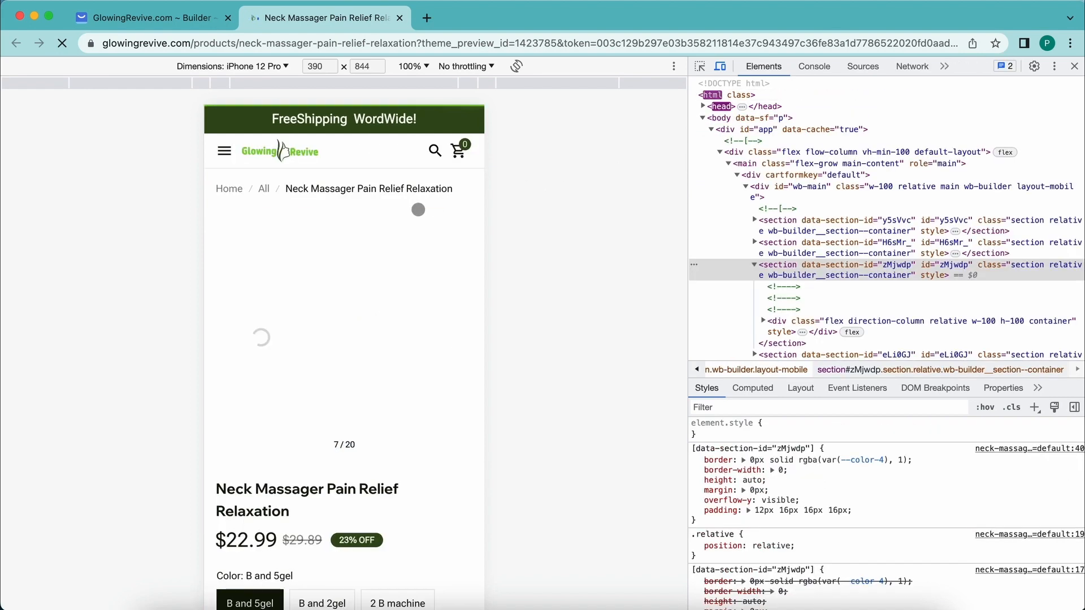
{"action": "scroll", "coordinate": [384, 259], "scroll_direction": "down", "scroll_amount": 3}
{"action": "scroll", "coordinate": [384, 258], "scroll_direction": "down", "scroll_amount": 5}
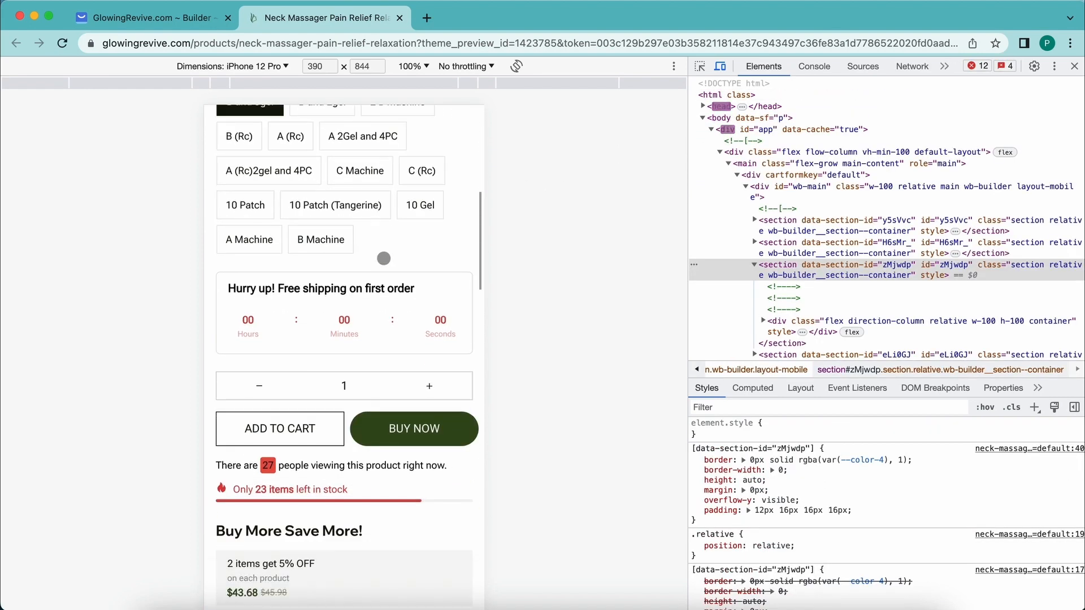
{"action": "scroll", "coordinate": [240, 295], "scroll_direction": "down", "scroll_amount": 2}
{"action": "scroll", "coordinate": [240, 294], "scroll_direction": "up", "scroll_amount": 3}
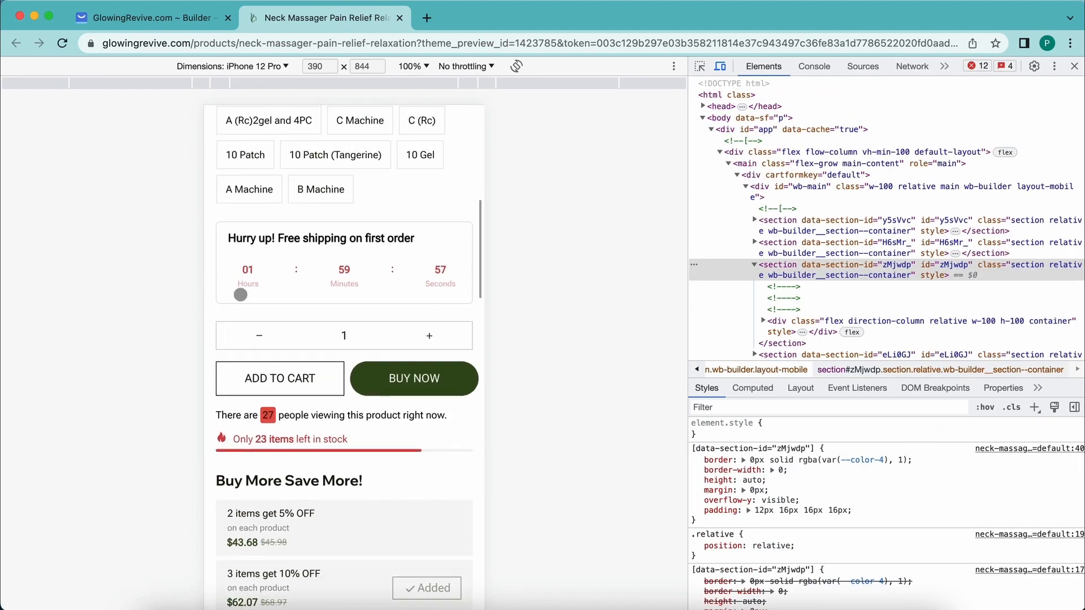
Step: Review the whole mobile product page, from the variants through the offers, description and reviews to the footer
{"action": "scroll", "coordinate": [240, 296], "scroll_direction": "up", "scroll_amount": 8}
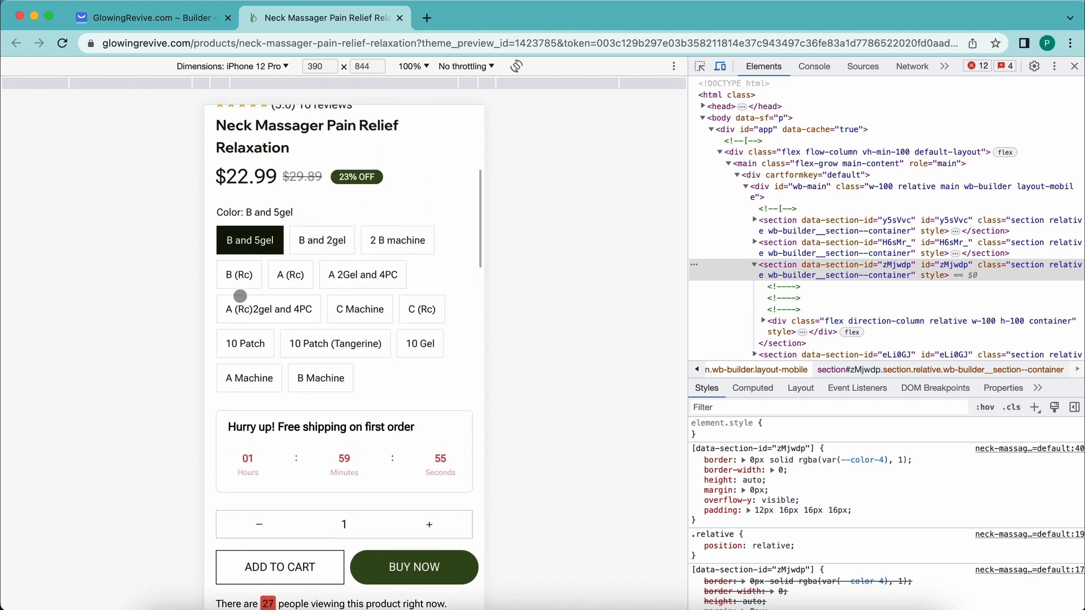
{"action": "scroll", "coordinate": [240, 296], "scroll_direction": "down", "scroll_amount": 9}
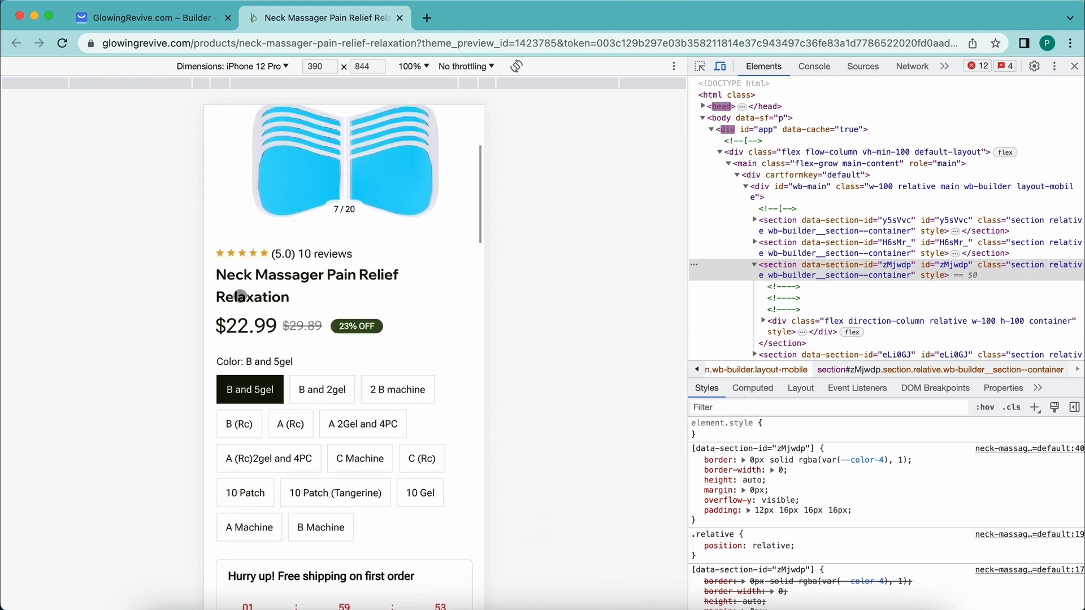
{"action": "scroll", "coordinate": [240, 296], "scroll_direction": "down", "scroll_amount": 10}
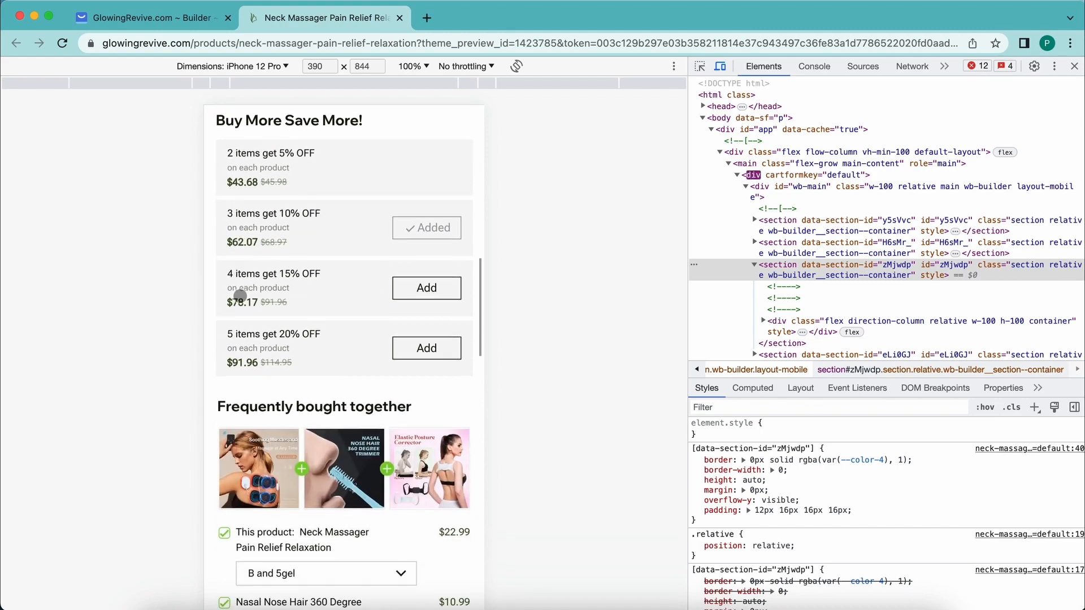
{"action": "scroll", "coordinate": [240, 296], "scroll_direction": "down", "scroll_amount": 20}
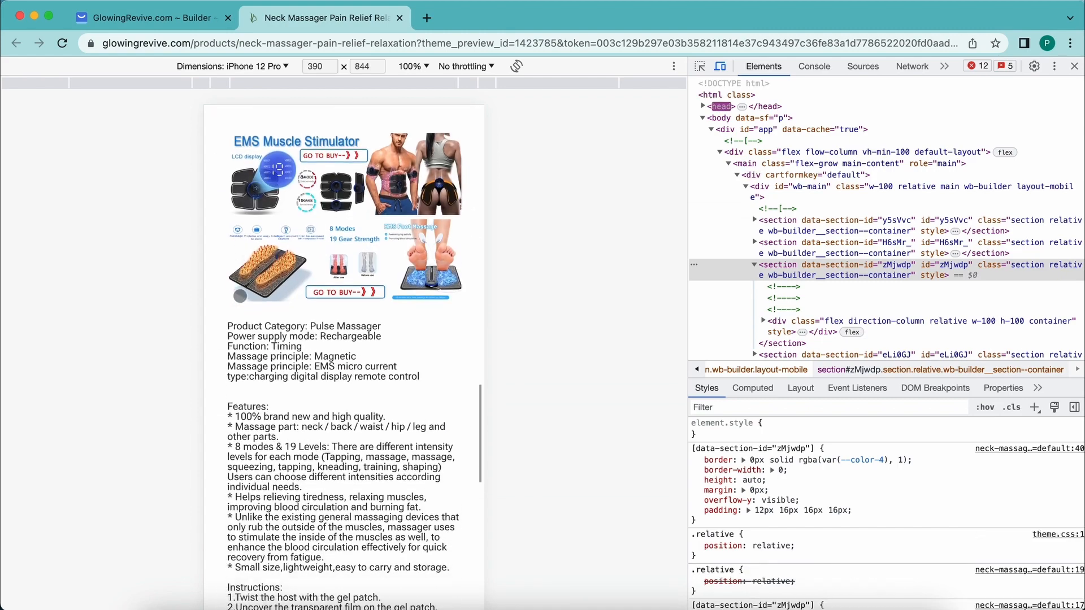
{"action": "scroll", "coordinate": [240, 296], "scroll_direction": "down", "scroll_amount": 20}
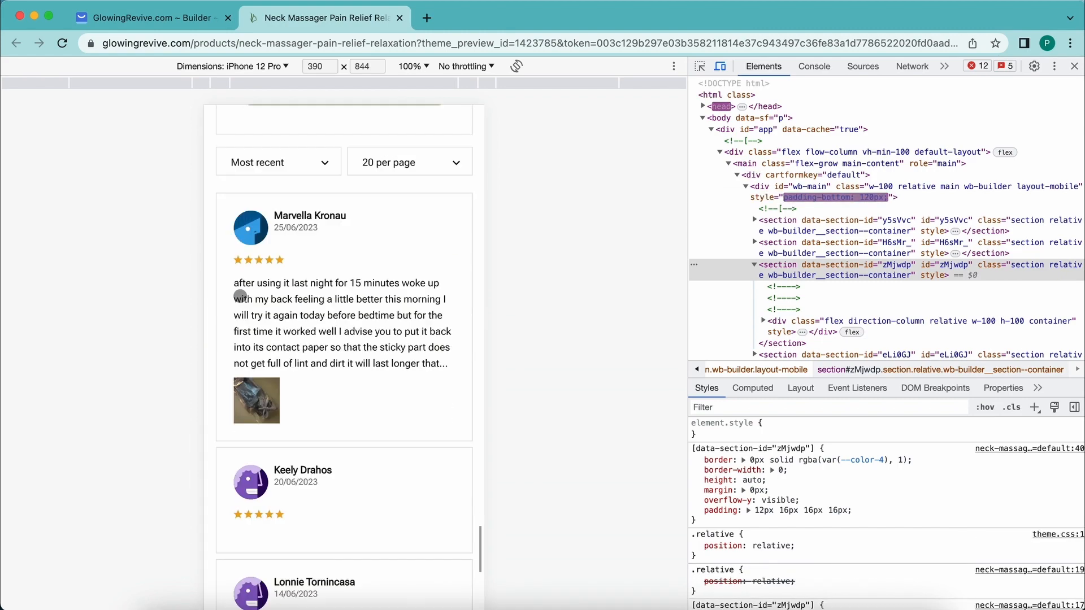
{"action": "scroll", "coordinate": [240, 295], "scroll_direction": "down", "scroll_amount": 10}
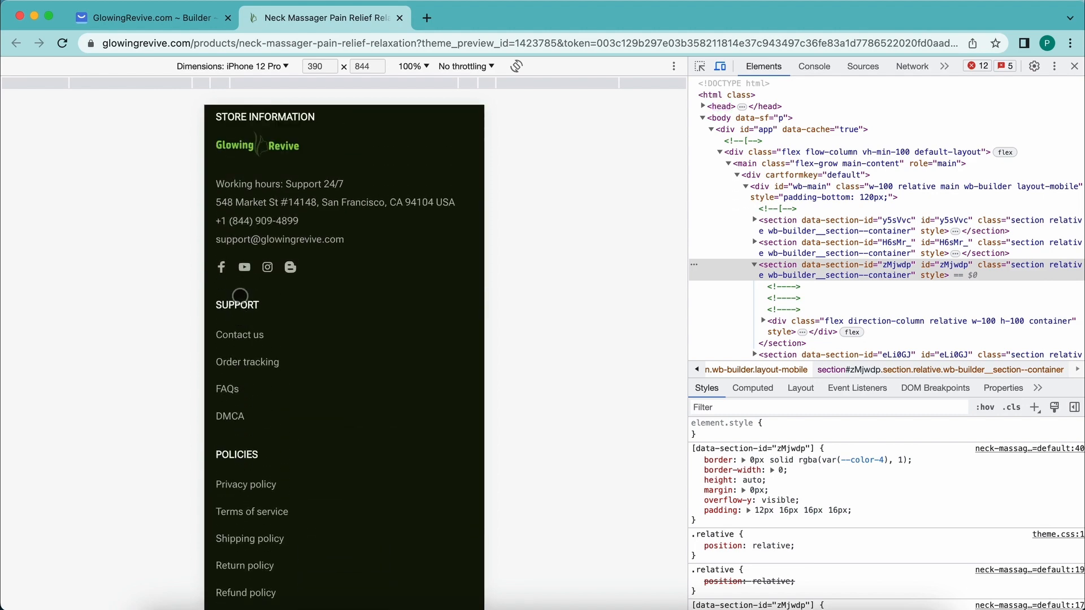
{"action": "scroll", "coordinate": [240, 296], "scroll_direction": "down", "scroll_amount": 5}
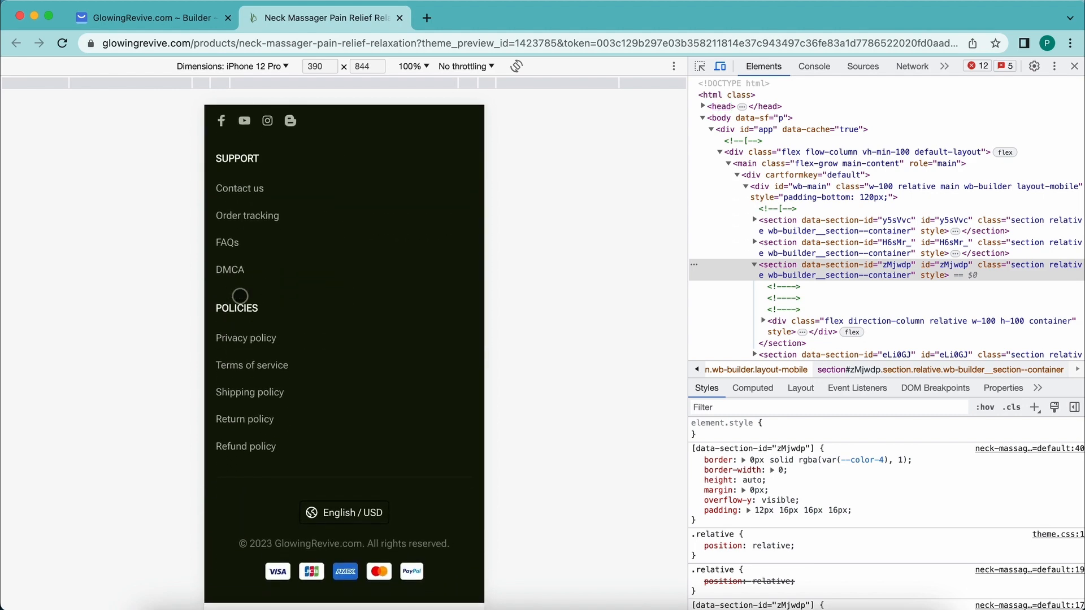
Step: Return to the page builder, exit it to the store's Design page and look over the available templates
{"action": "left_click", "coordinate": [162, 25]}
{"action": "left_click", "coordinate": [21, 74]}
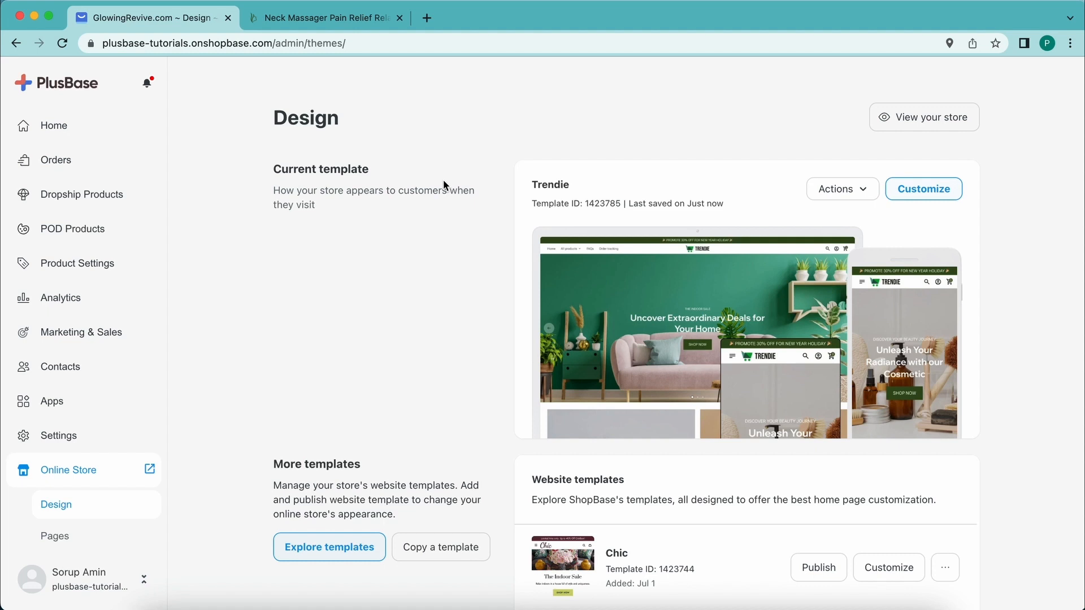
{"action": "scroll", "coordinate": [209, 358], "scroll_direction": "down", "scroll_amount": 5}
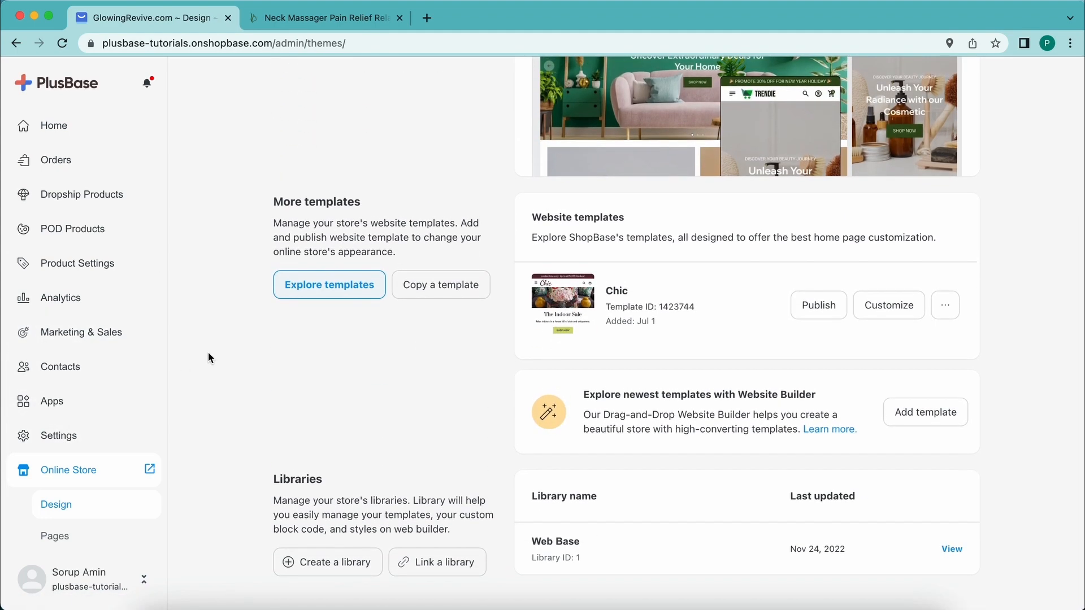
Step: View the store's Settings overview and return to the Online Store's Design page to review its current template
{"action": "left_click", "coordinate": [67, 440]}
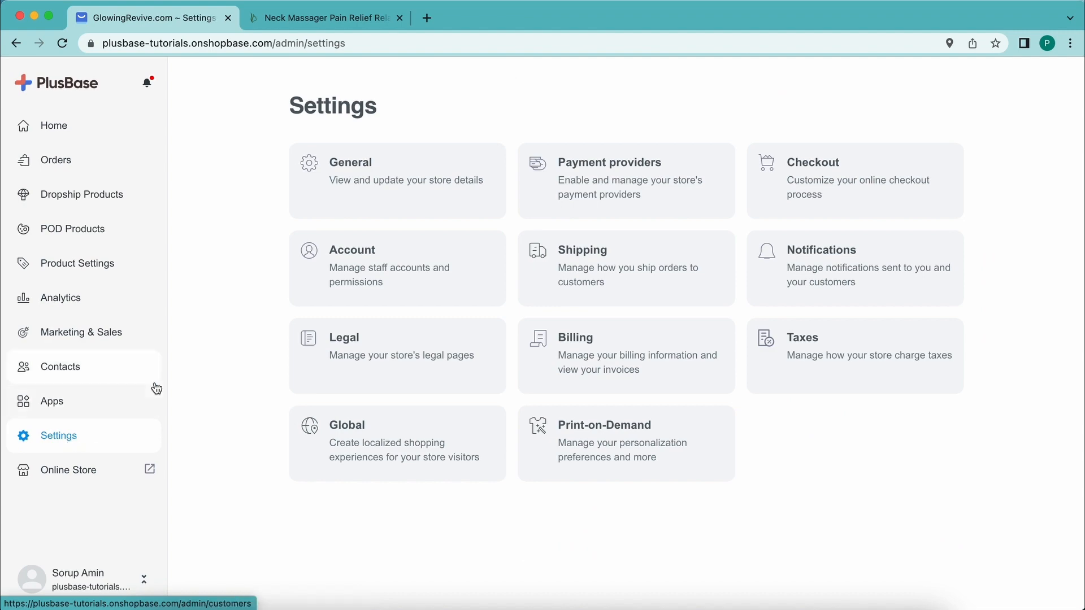
{"action": "left_click", "coordinate": [71, 469]}
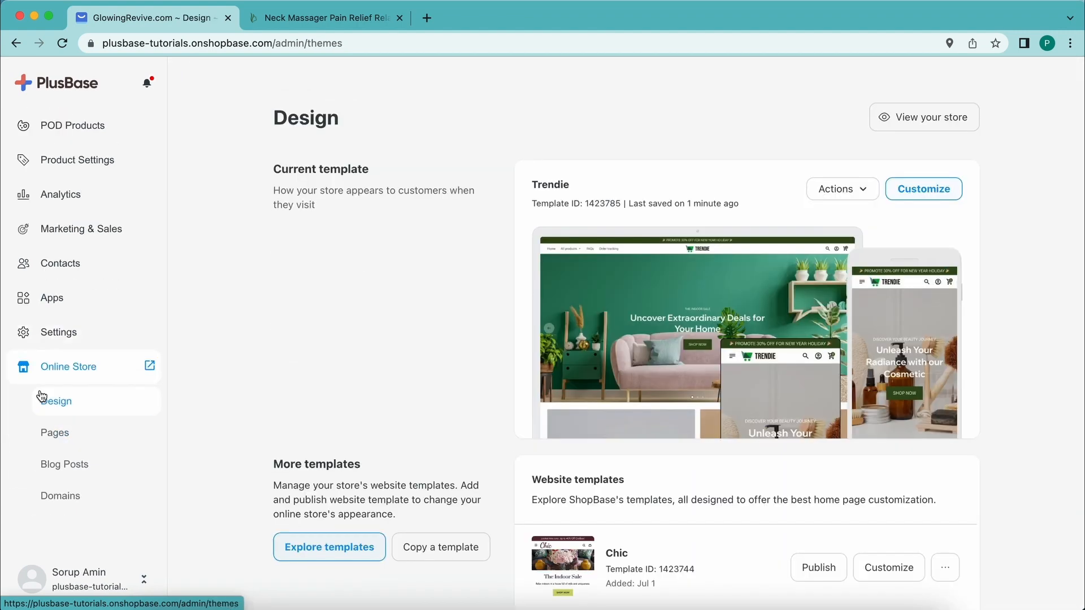
{"action": "scroll", "coordinate": [85, 441], "scroll_direction": "down", "scroll_amount": 2}
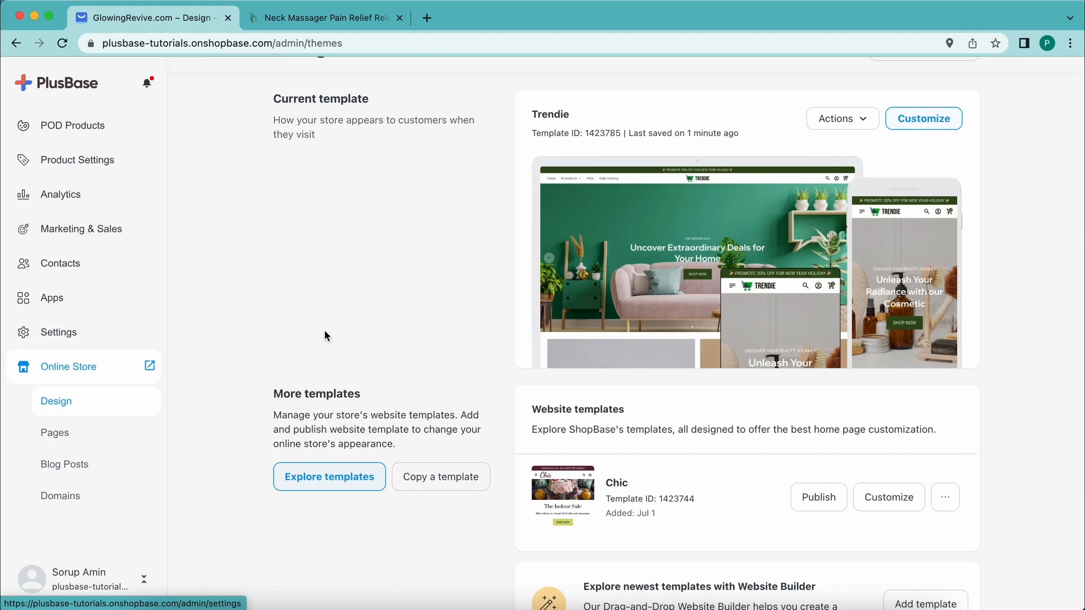
{"action": "scroll", "coordinate": [207, 318], "scroll_direction": "up", "scroll_amount": 2}
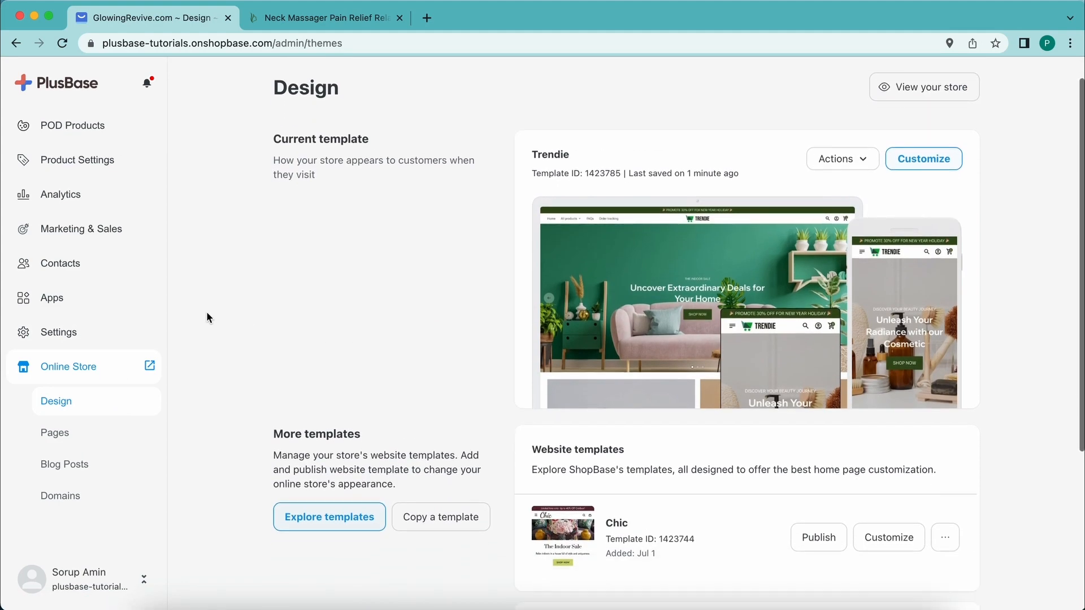
Step: Open the Online Store's Domains page and review the primary domain, connected domains and ShopBase-managed domains
{"action": "left_click", "coordinate": [93, 497]}
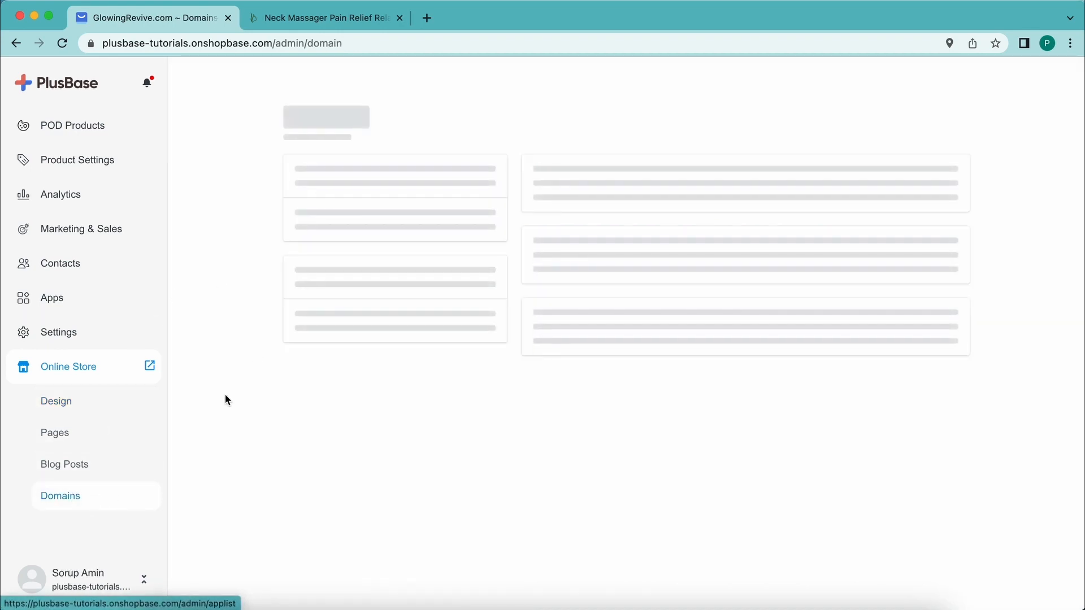
{"action": "scroll", "coordinate": [225, 399], "scroll_direction": "down", "scroll_amount": 3}
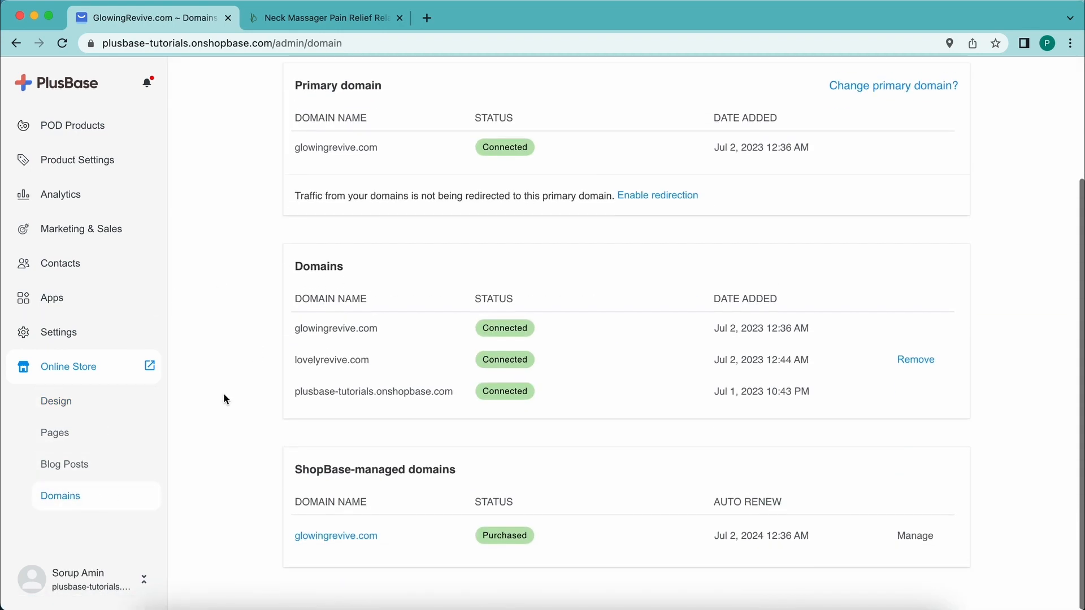
{"action": "scroll", "coordinate": [225, 400], "scroll_direction": "up", "scroll_amount": 1}
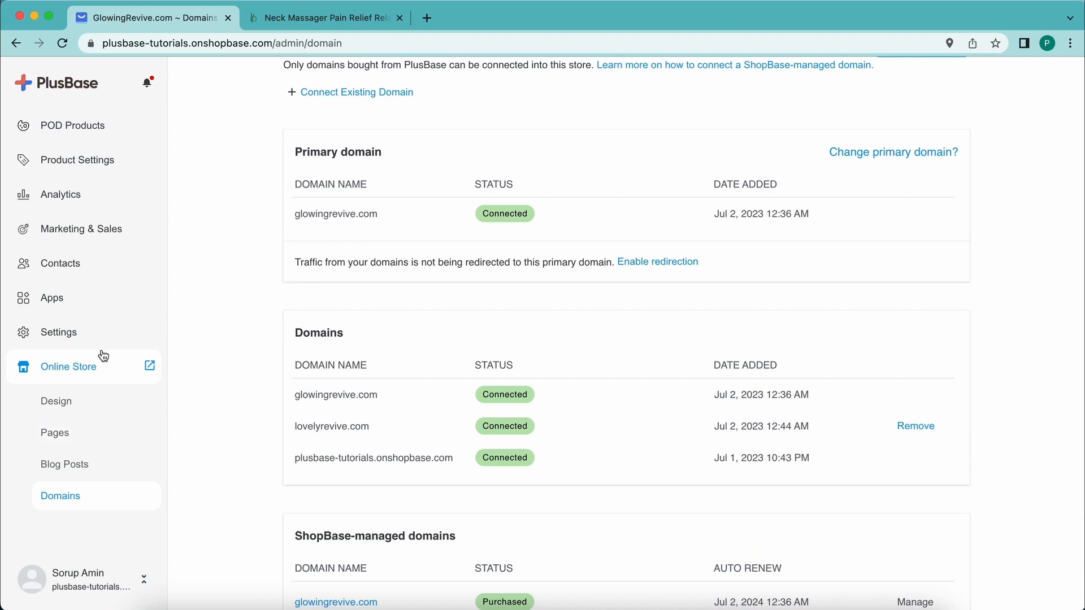
Step: View the Facebook sales channel's Pixel ID and Access Token fields, and open the TikTok channel's Pixel ID settings
{"action": "scroll", "coordinate": [102, 299], "scroll_direction": "up", "scroll_amount": 2}
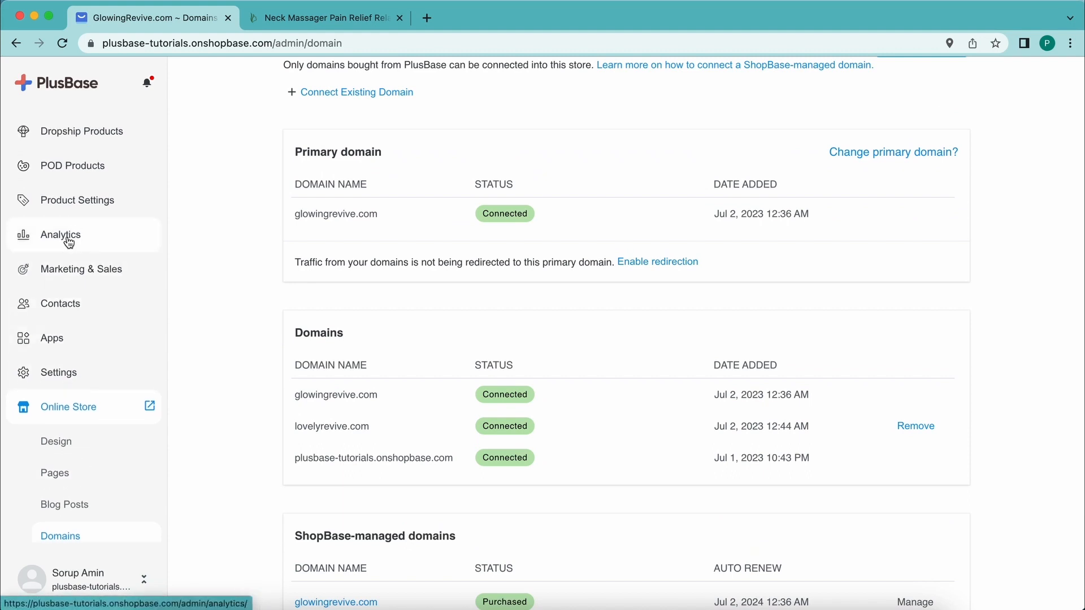
{"action": "left_click", "coordinate": [85, 269]}
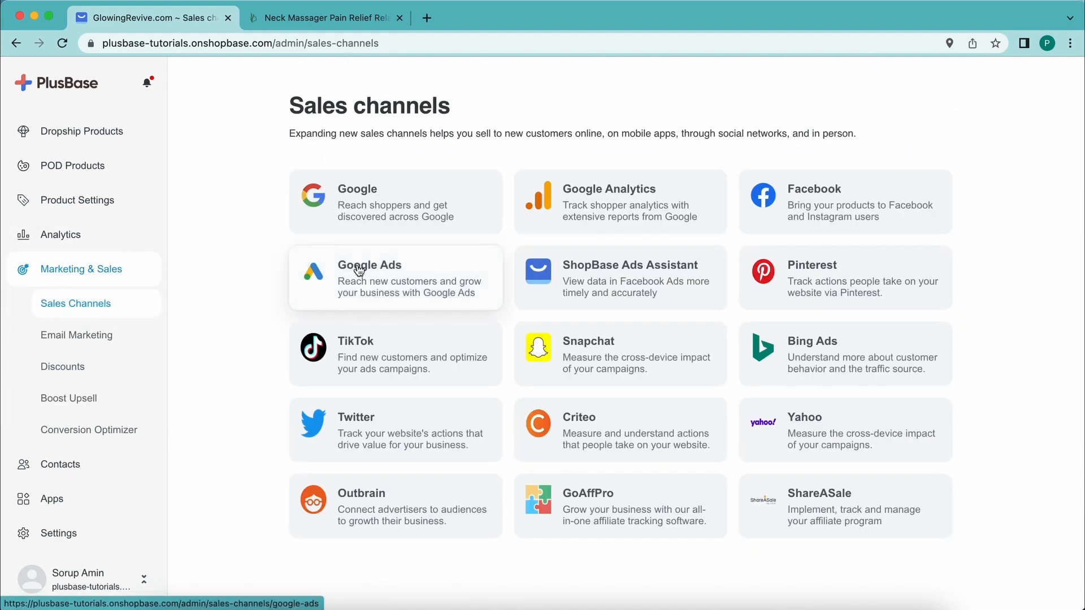
{"action": "left_click", "coordinate": [766, 206]}
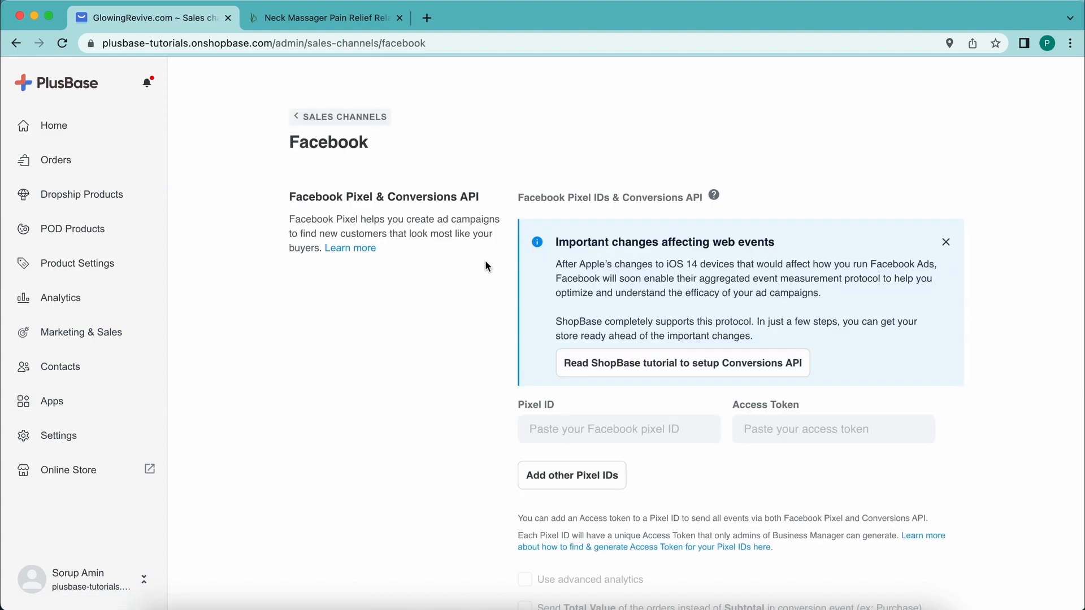
{"action": "scroll", "coordinate": [554, 334], "scroll_direction": "down", "scroll_amount": 2}
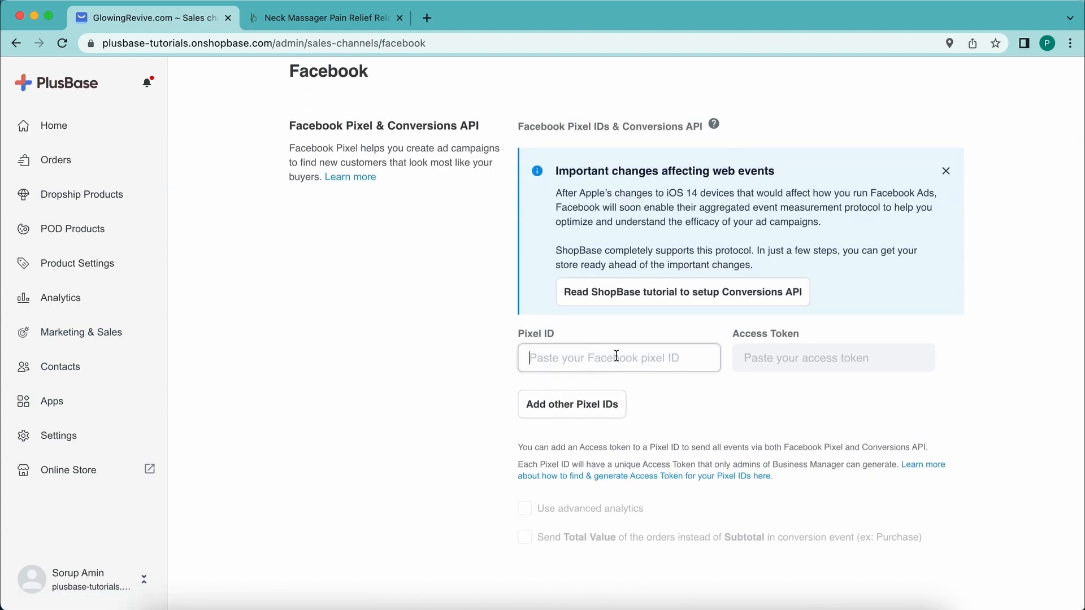
{"action": "left_click", "coordinate": [537, 356]}
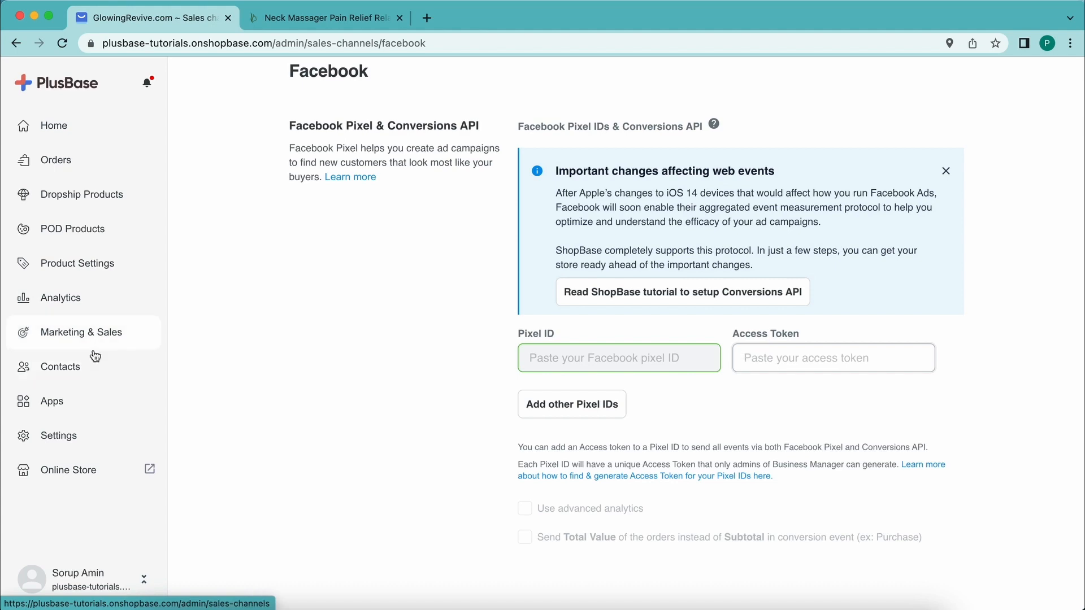
{"action": "left_click", "coordinate": [56, 338]}
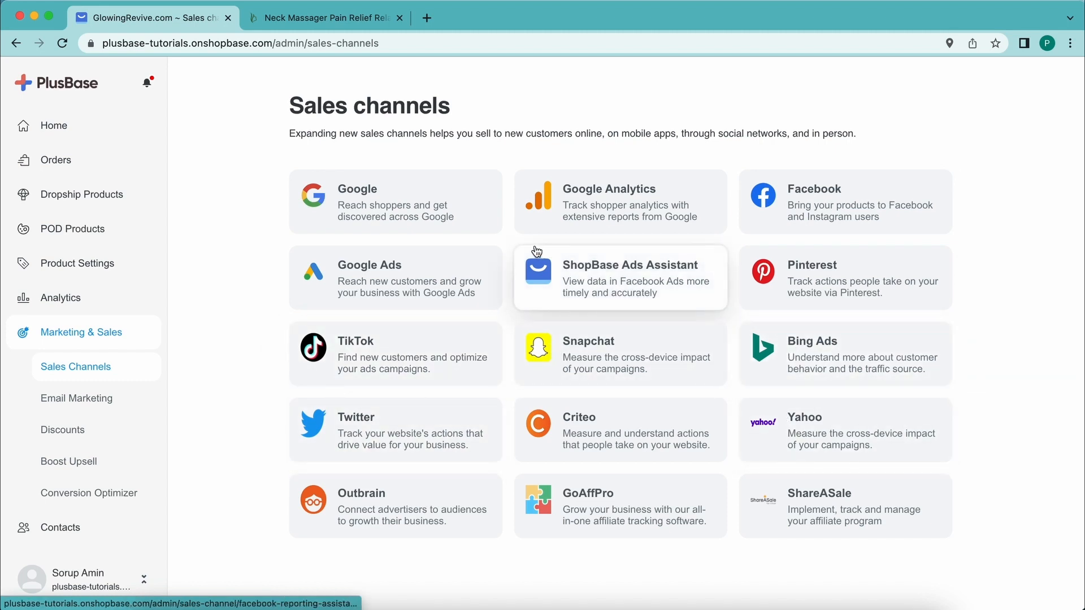
{"action": "left_click", "coordinate": [425, 362]}
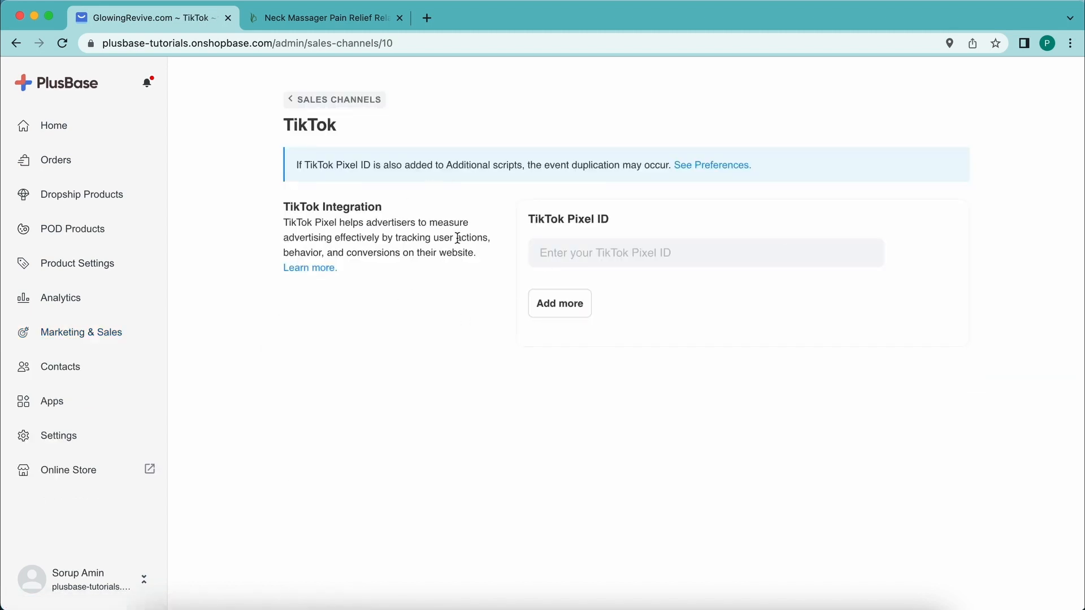
Step: Open the current Trendie template in the website builder and display its General website settings
{"action": "left_click", "coordinate": [78, 471]}
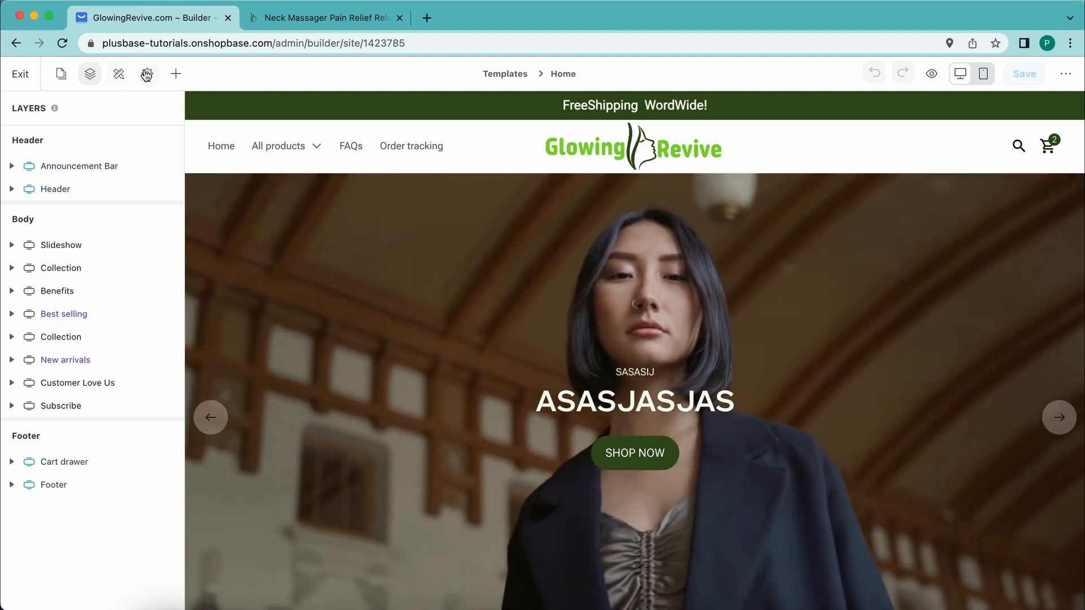
{"action": "left_click", "coordinate": [147, 75]}
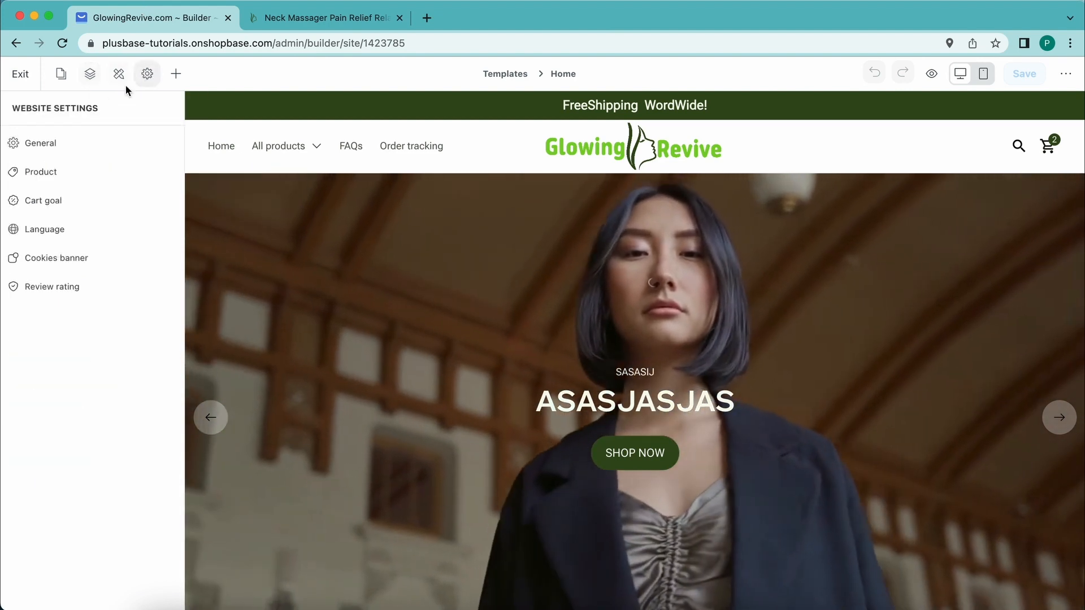
{"action": "left_click", "coordinate": [89, 152]}
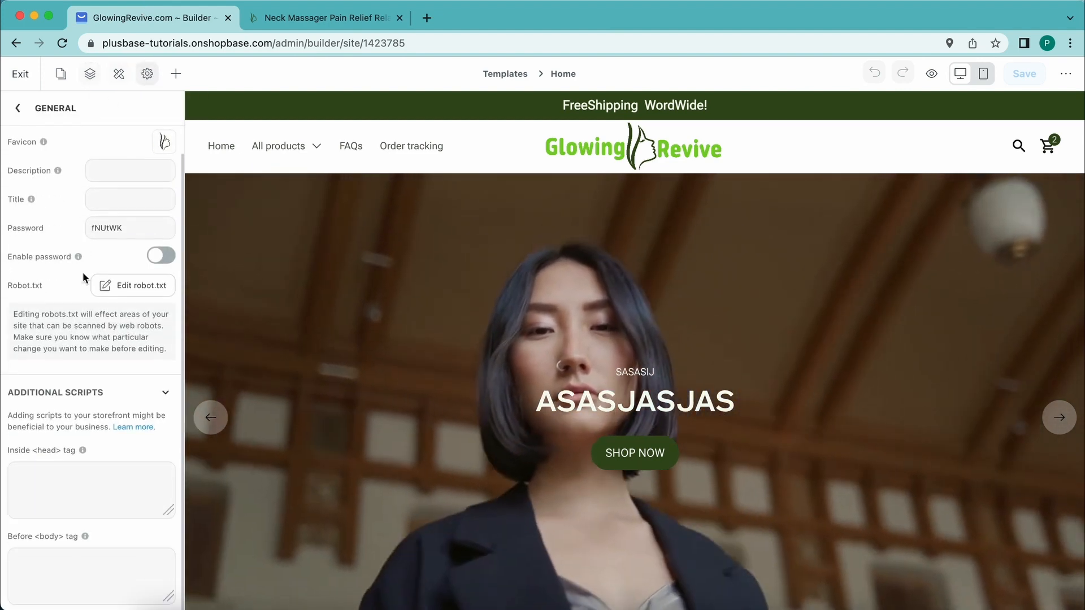
Step: Examine the Additional Scripts fields for the inside-head and before-body tags, and exit the builder to the Design page
{"action": "left_click", "coordinate": [54, 487]}
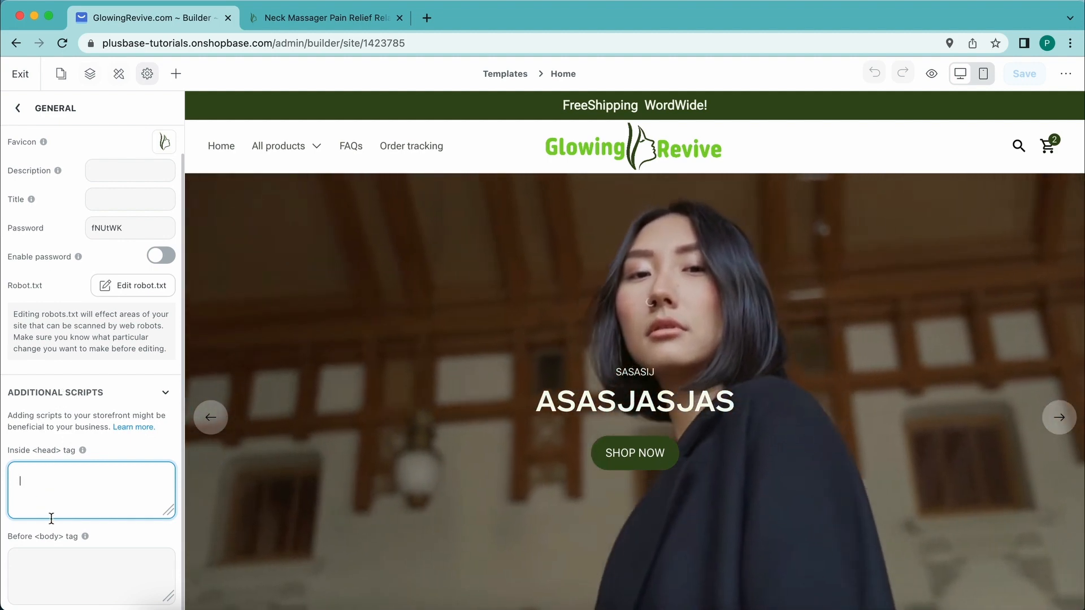
{"action": "left_click", "coordinate": [40, 593]}
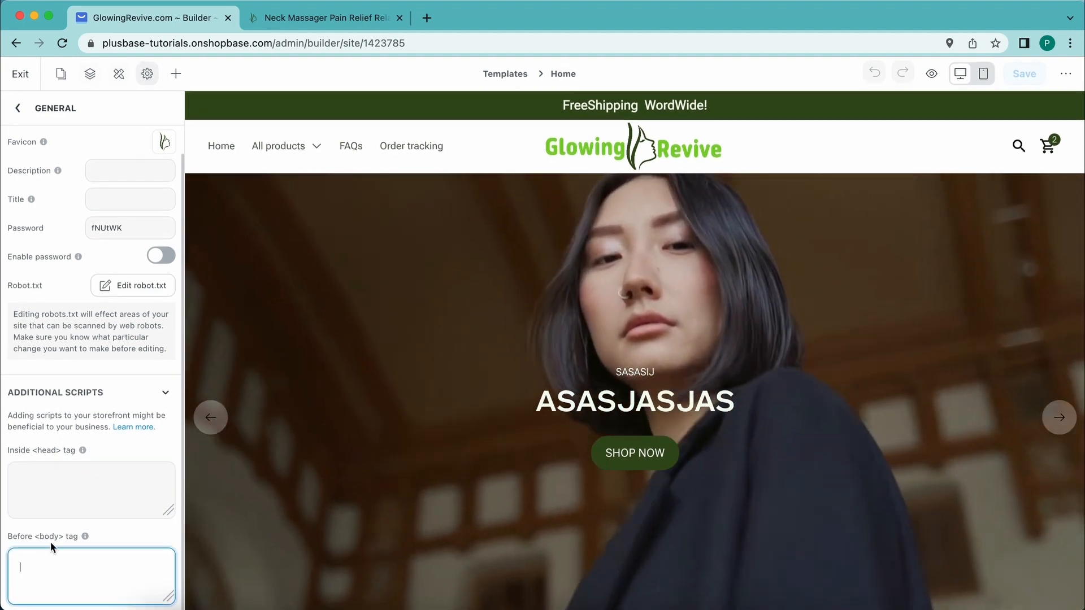
{"action": "left_click", "coordinate": [65, 487]}
{"action": "left_click", "coordinate": [40, 563]}
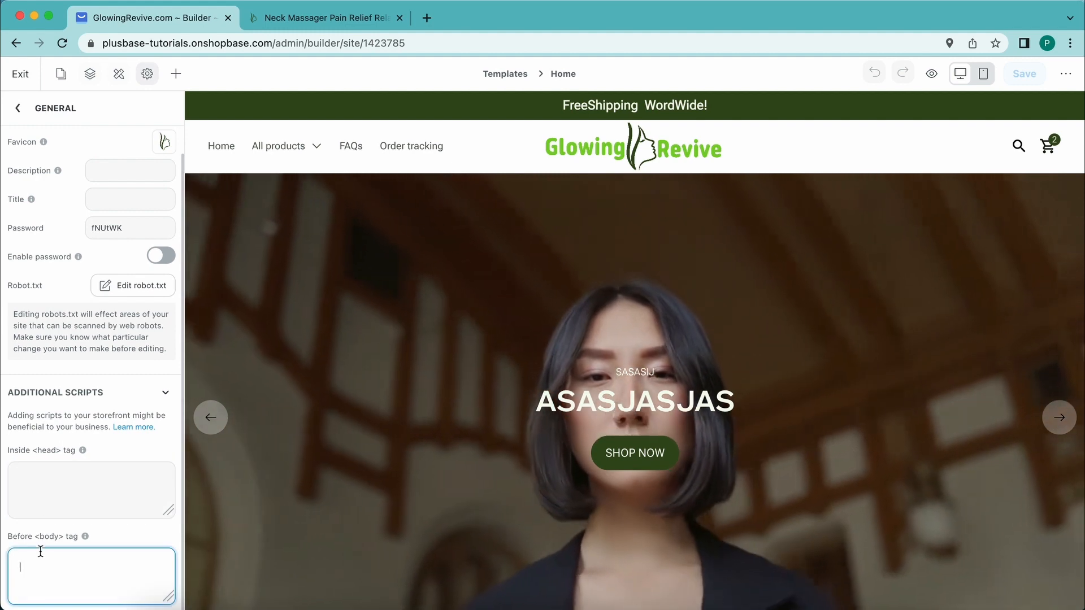
{"action": "left_click", "coordinate": [58, 472]}
{"action": "left_click", "coordinate": [48, 557]}
{"action": "left_click", "coordinate": [68, 482]}
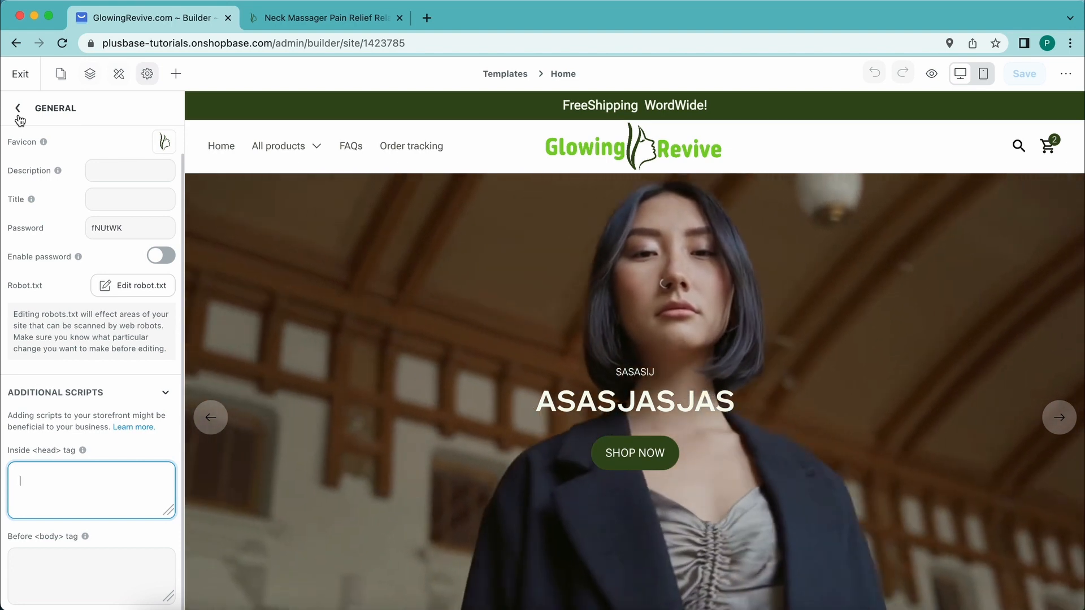
{"action": "left_click", "coordinate": [18, 109]}
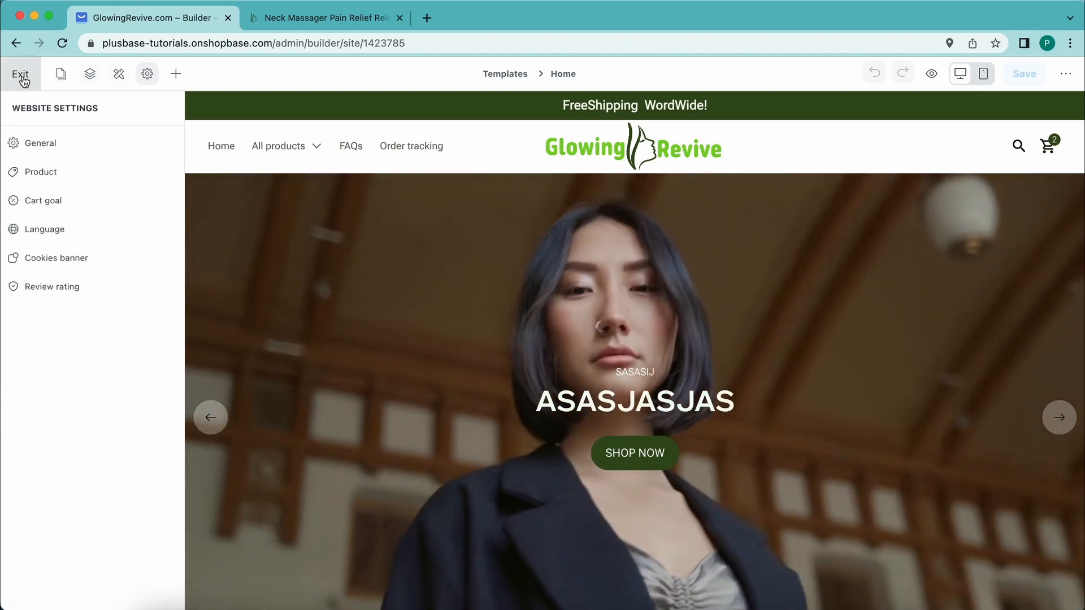
{"action": "left_click", "coordinate": [21, 74]}
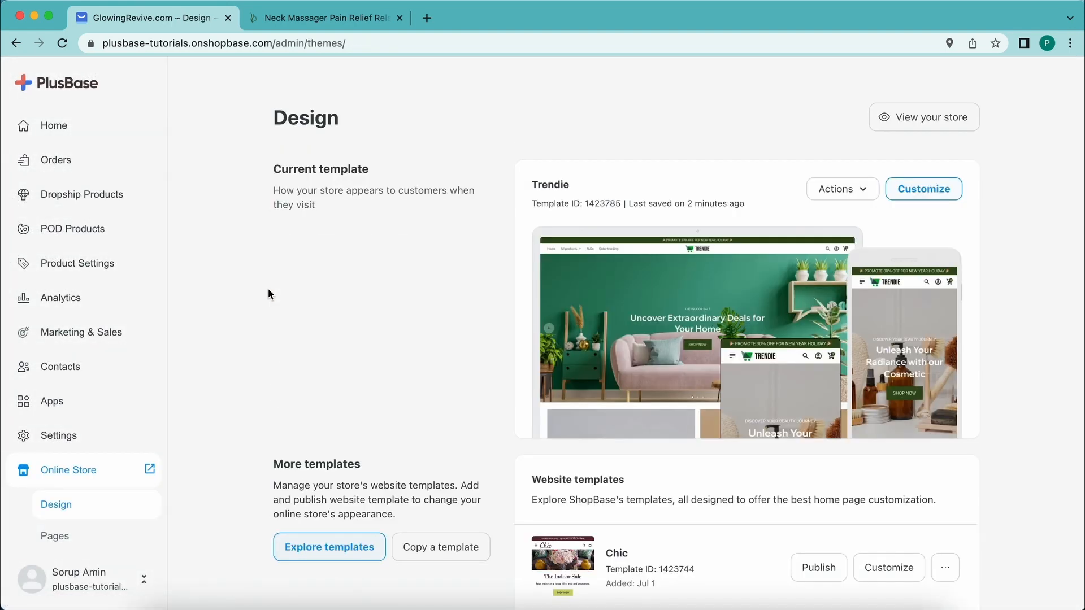